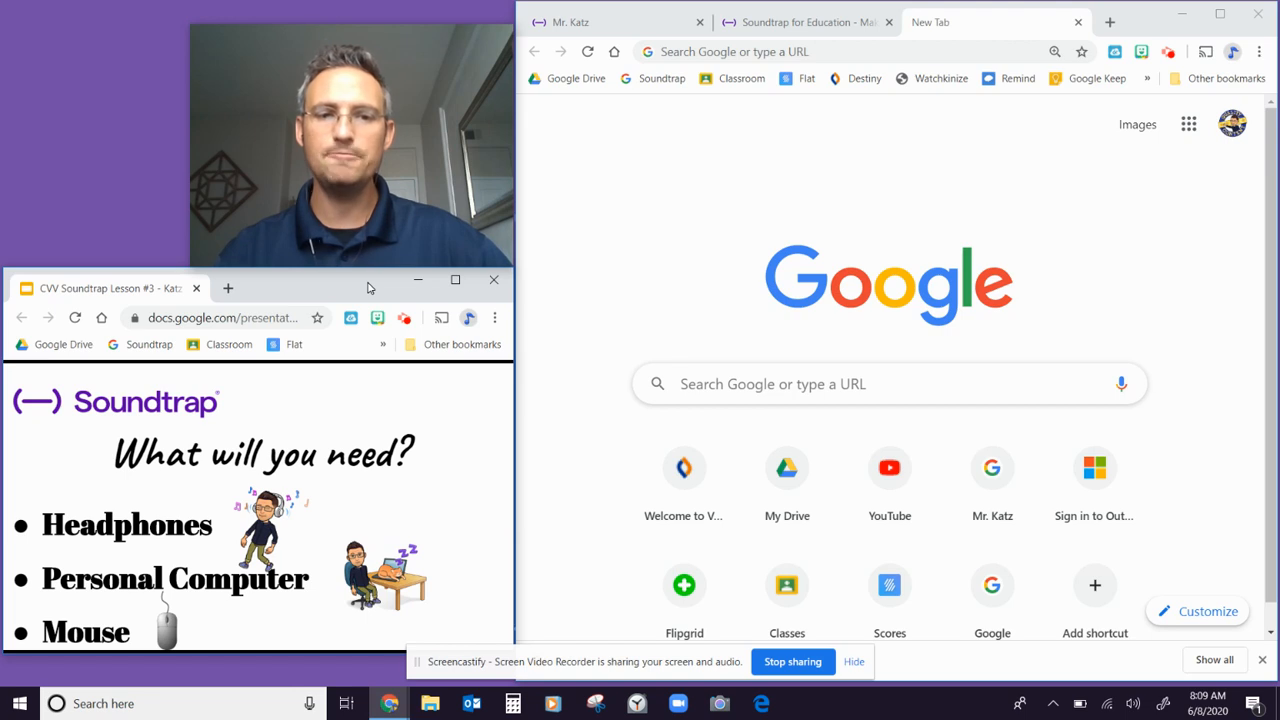
- Advance the lesson slides to Step 1 and view the browser's list of saved bookmarks
{"action": "key", "text": "Right"}
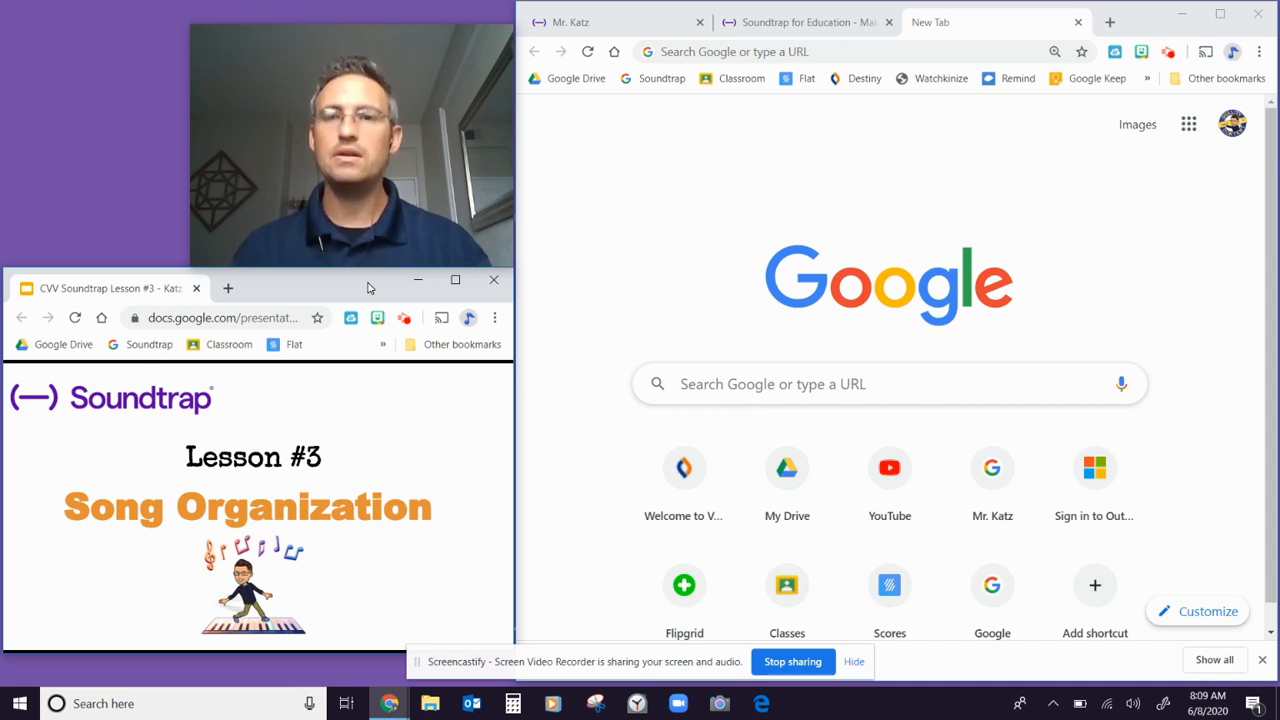
{"action": "key", "text": "Right"}
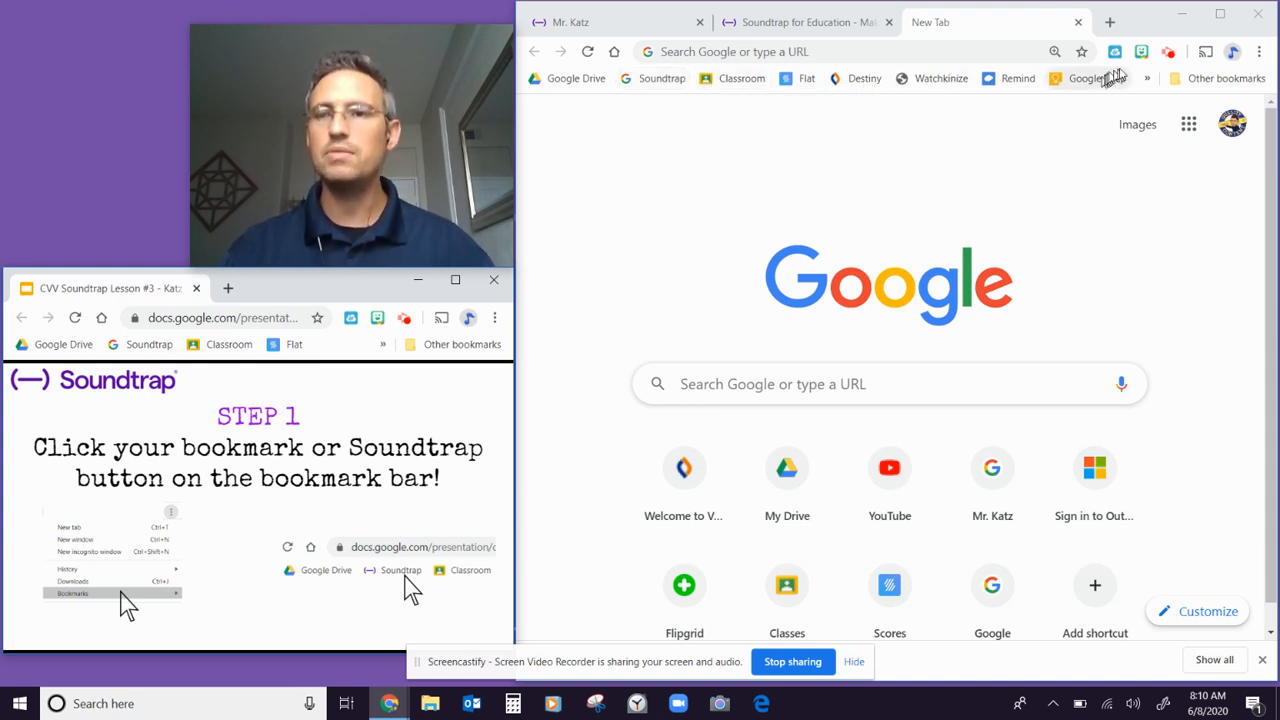
{"action": "left_click", "coordinate": [1259, 52]}
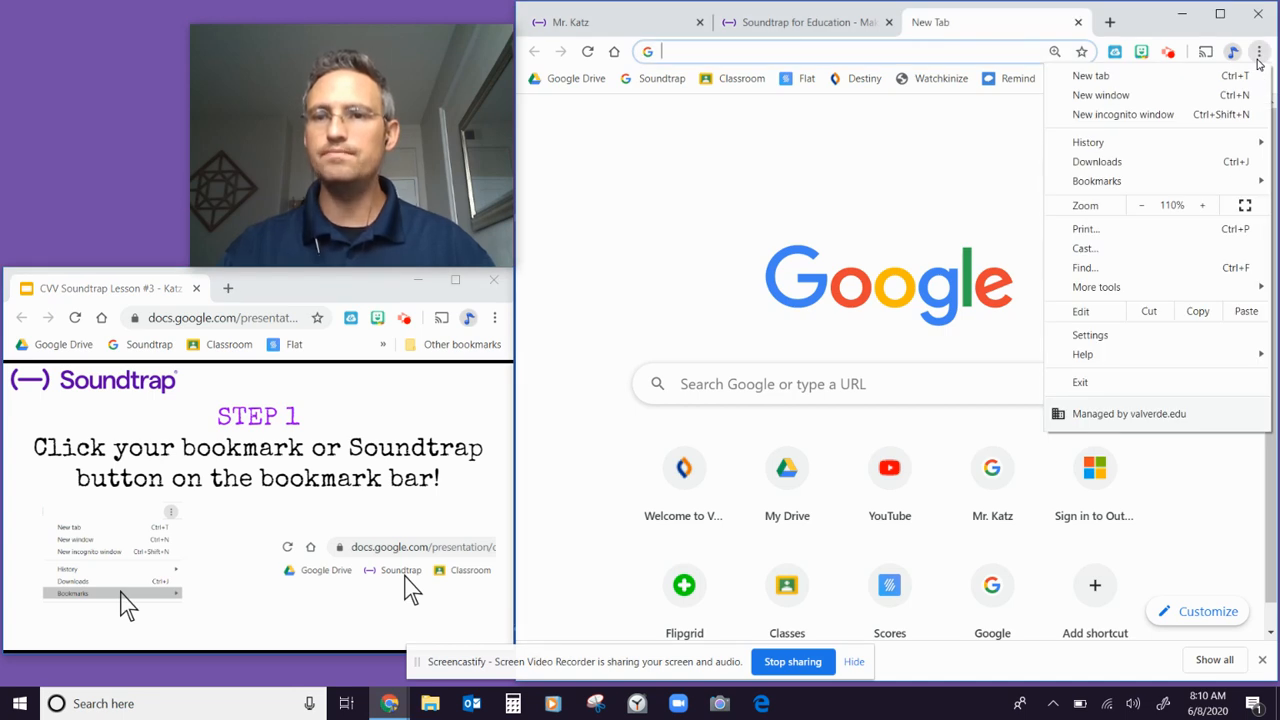
{"action": "mouse_move", "coordinate": [1245, 181]}
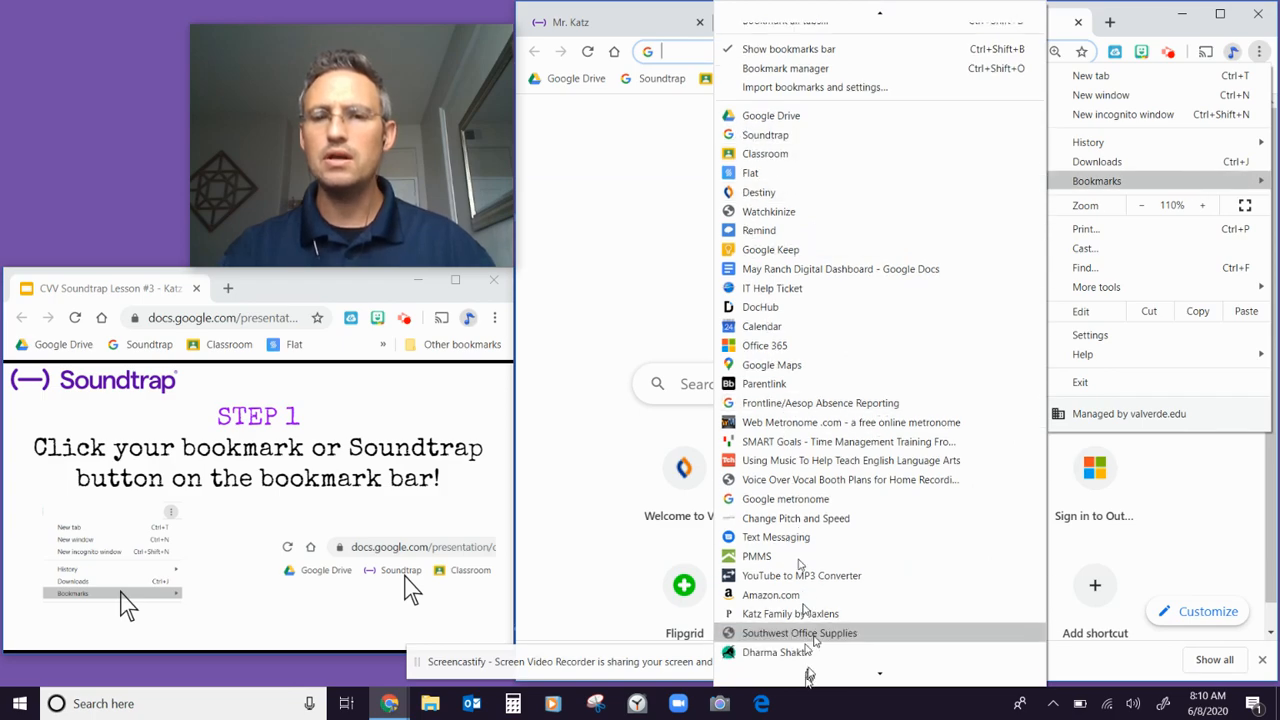
{"action": "left_click", "coordinate": [600, 175]}
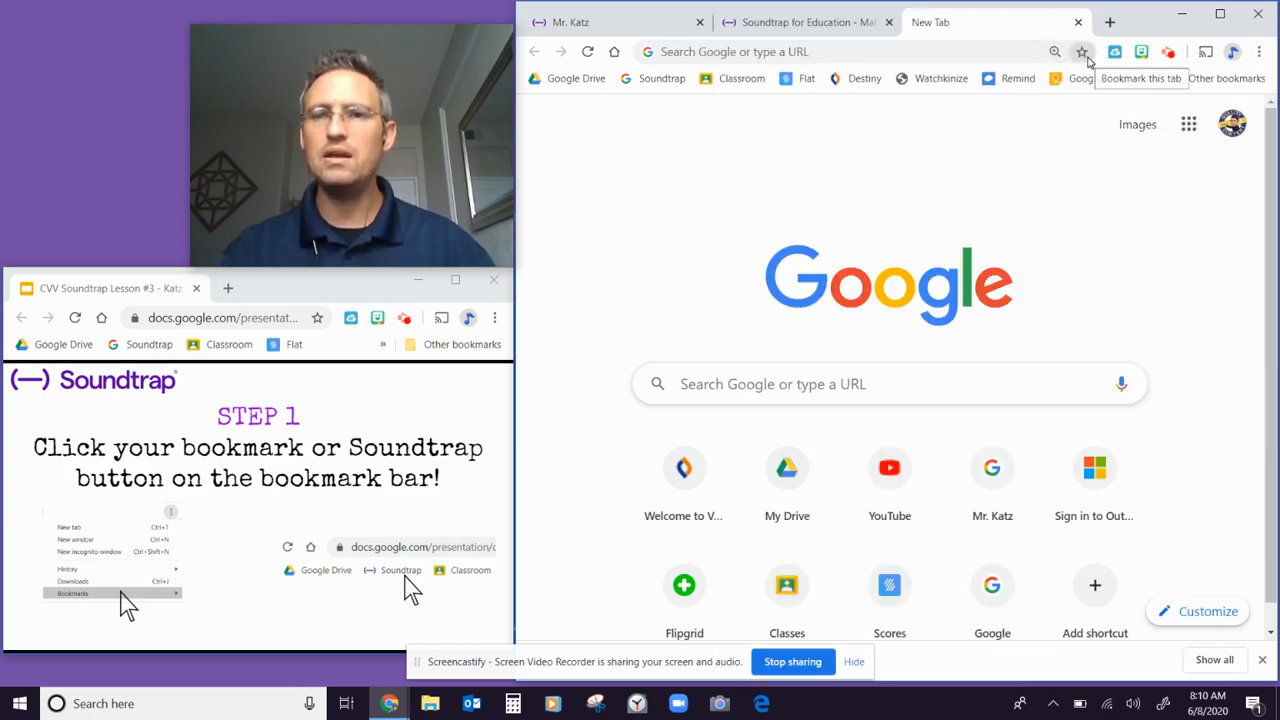
- Bookmark the new tab page in the Bookmarks bar folder and close that tab
{"action": "left_click", "coordinate": [1084, 56]}
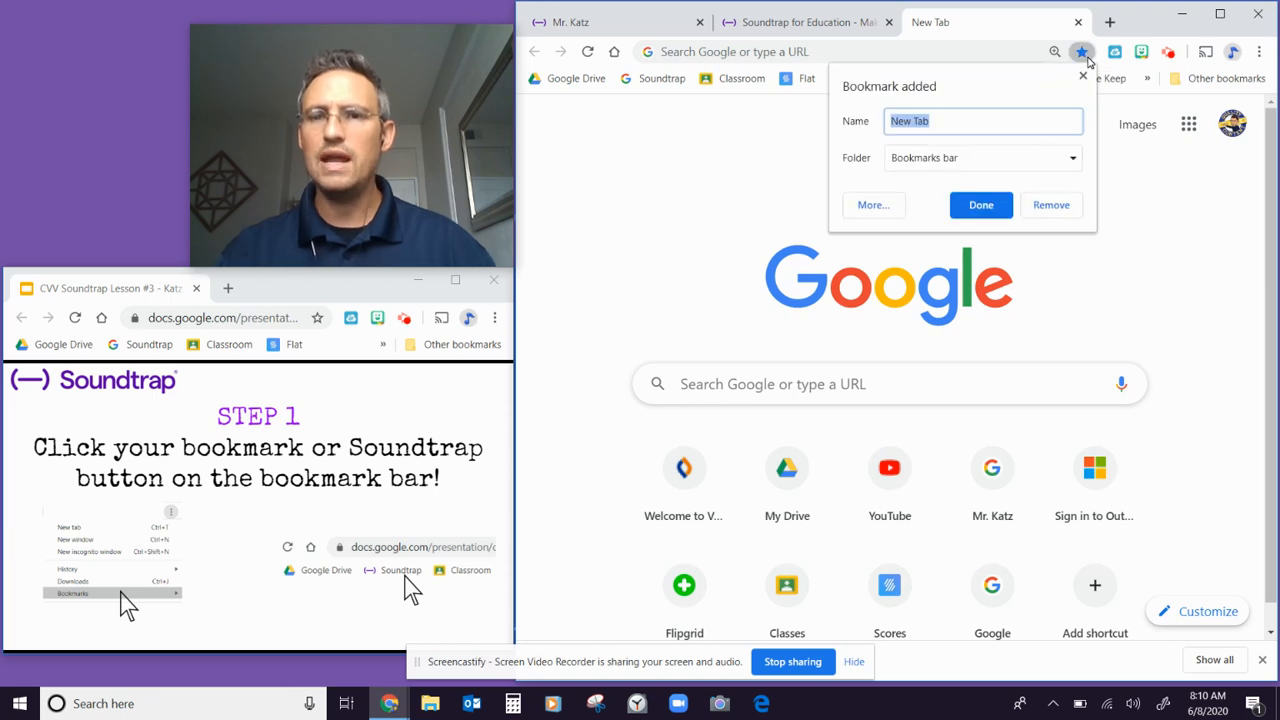
{"action": "left_click", "coordinate": [1071, 160]}
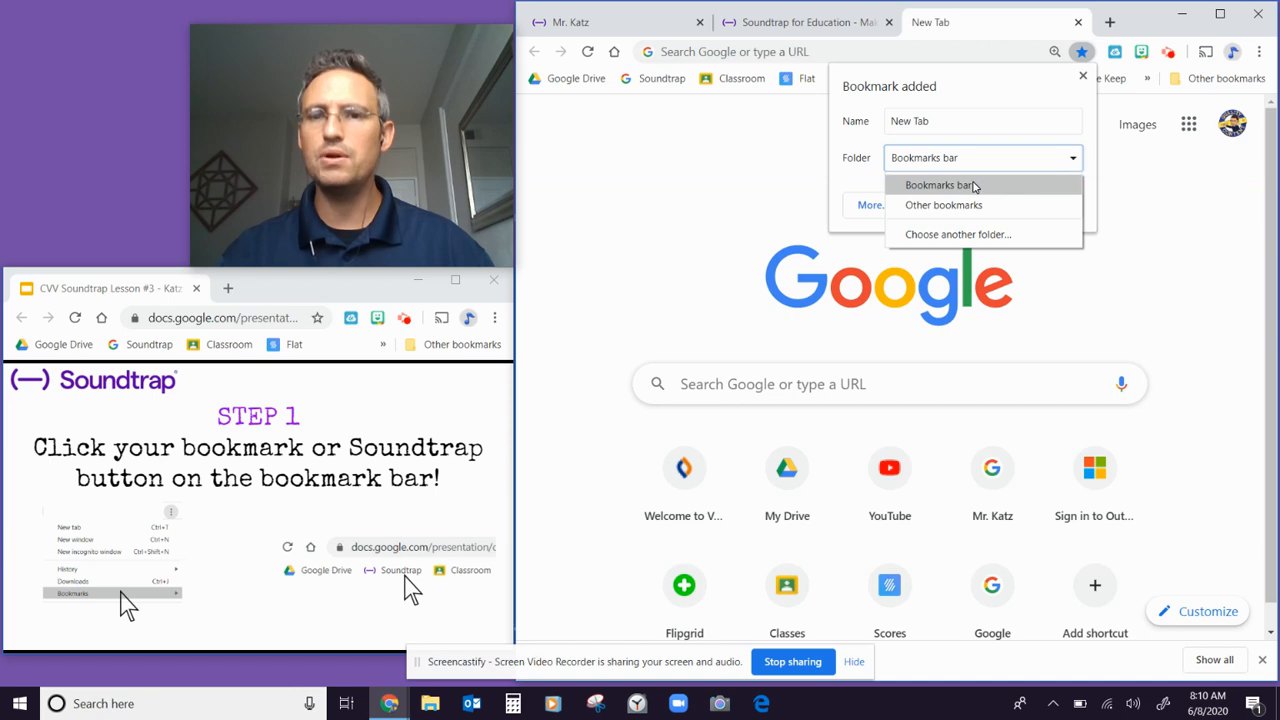
{"action": "left_click", "coordinate": [632, 112]}
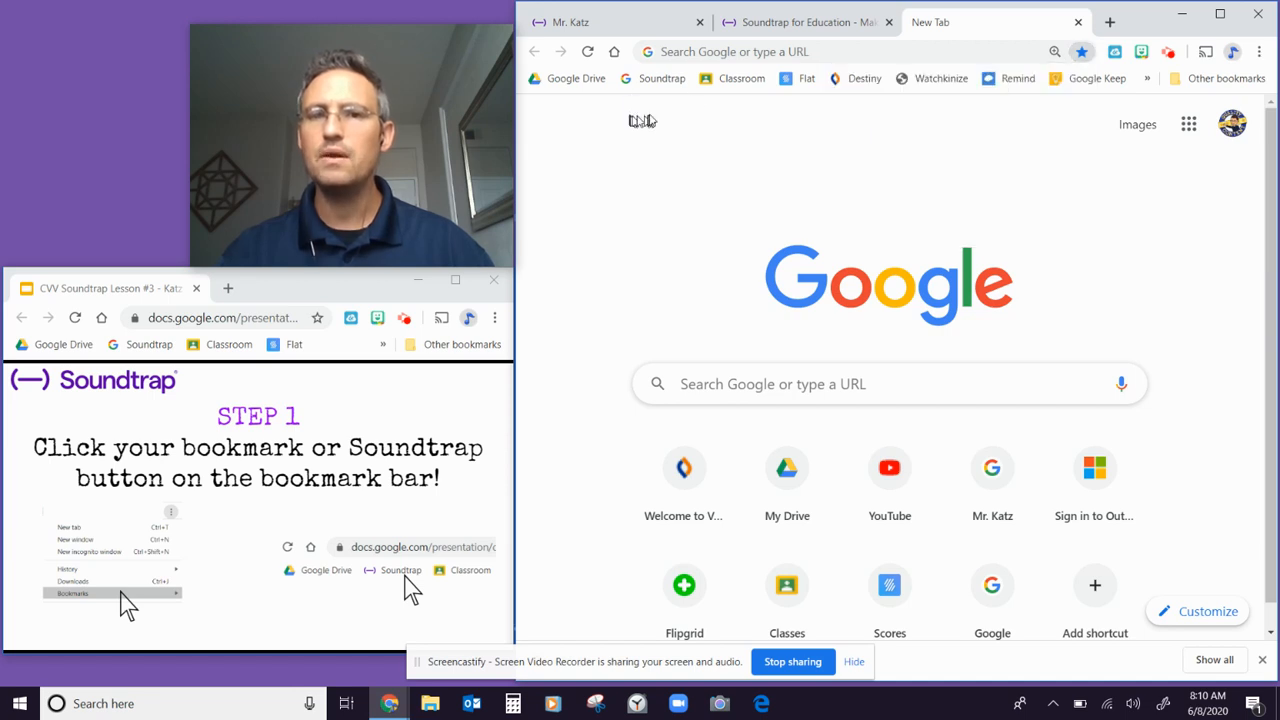
{"action": "left_click", "coordinate": [1078, 22]}
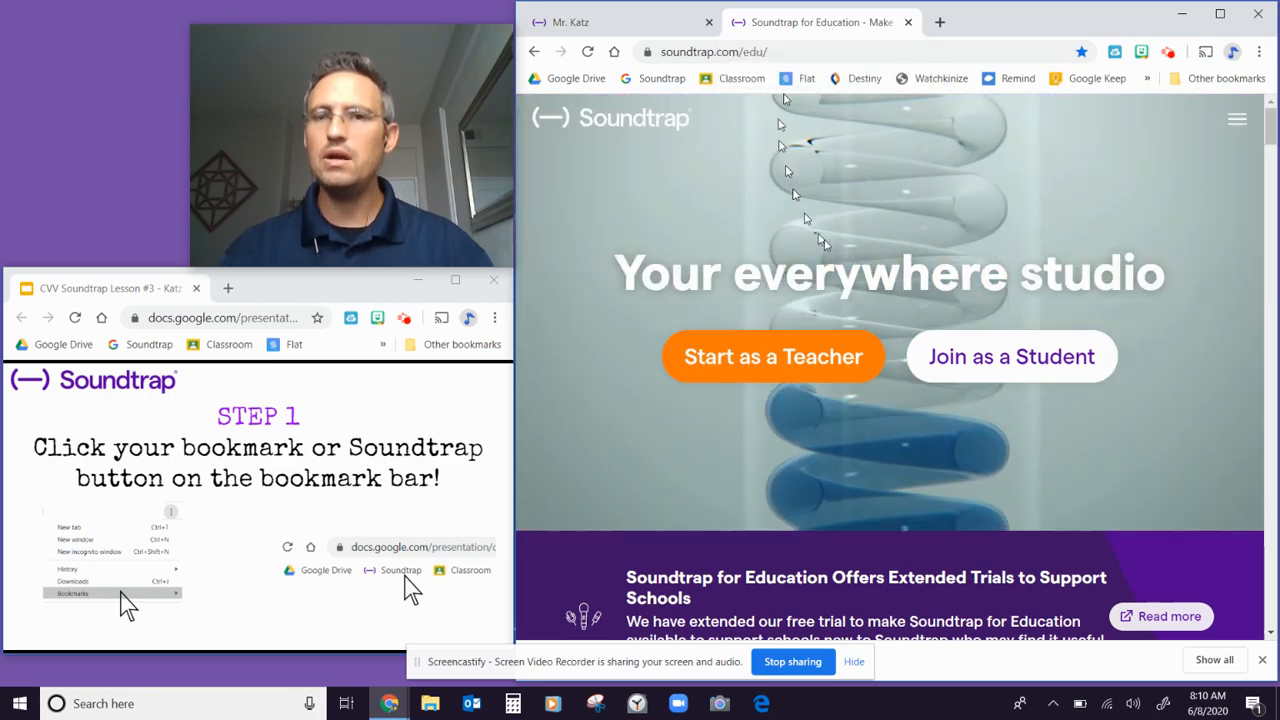
- Advance the lesson slides to Step 2 and show the Soundtrap site's navigation options, including Log in
{"action": "left_click", "coordinate": [326, 287]}
{"action": "key", "text": "Right"}
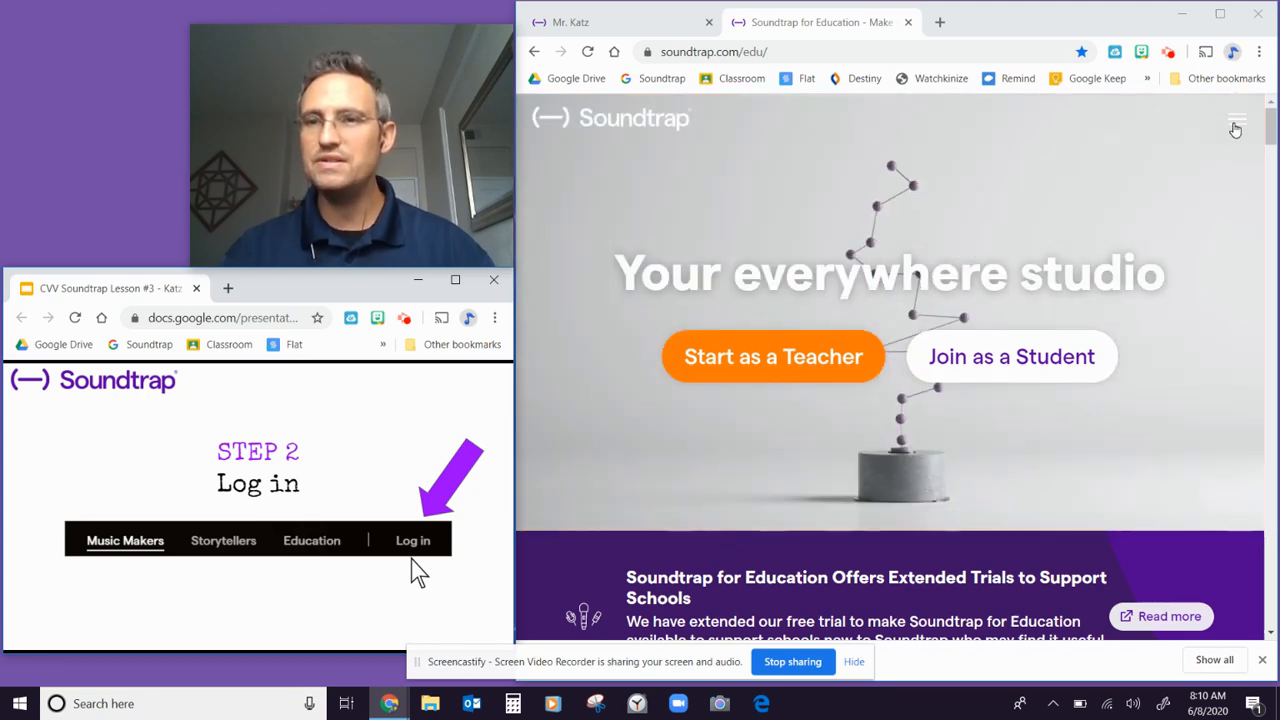
{"action": "left_click", "coordinate": [1236, 130]}
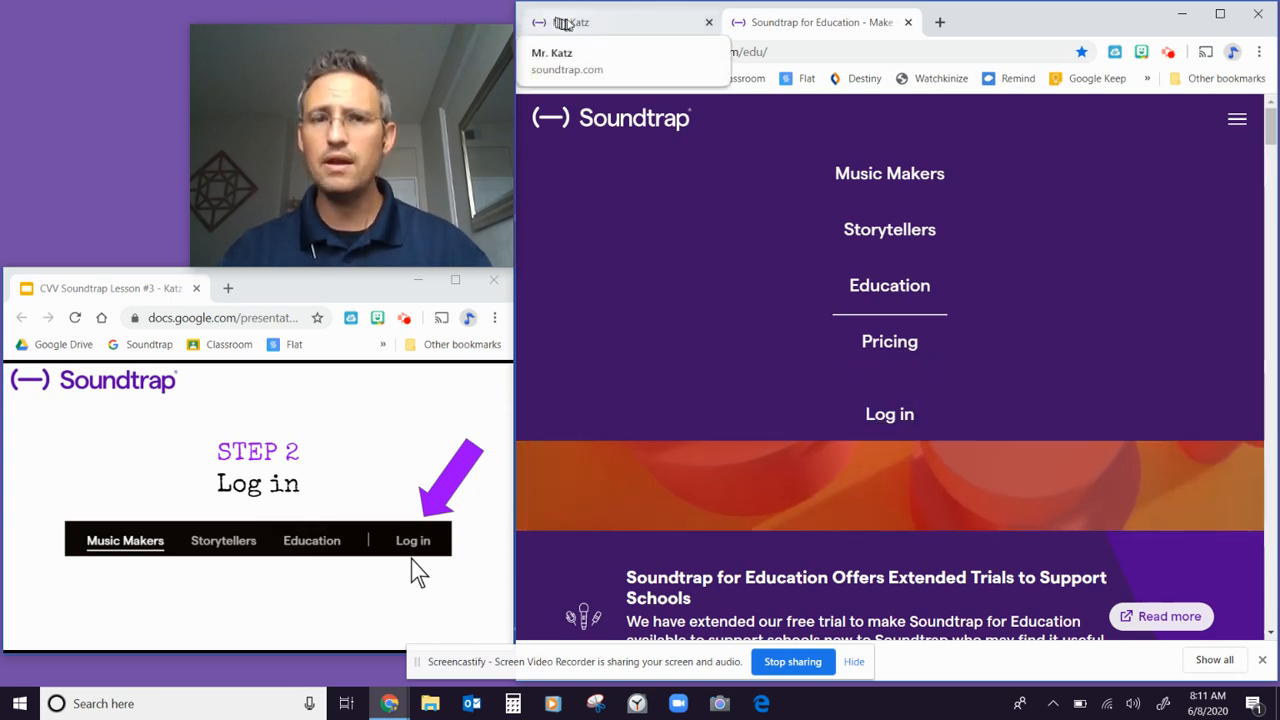
- Switch to the logged-in Soundtrap profile with its project list and advance the lesson slides to Step 6
{"action": "left_click", "coordinate": [560, 22]}
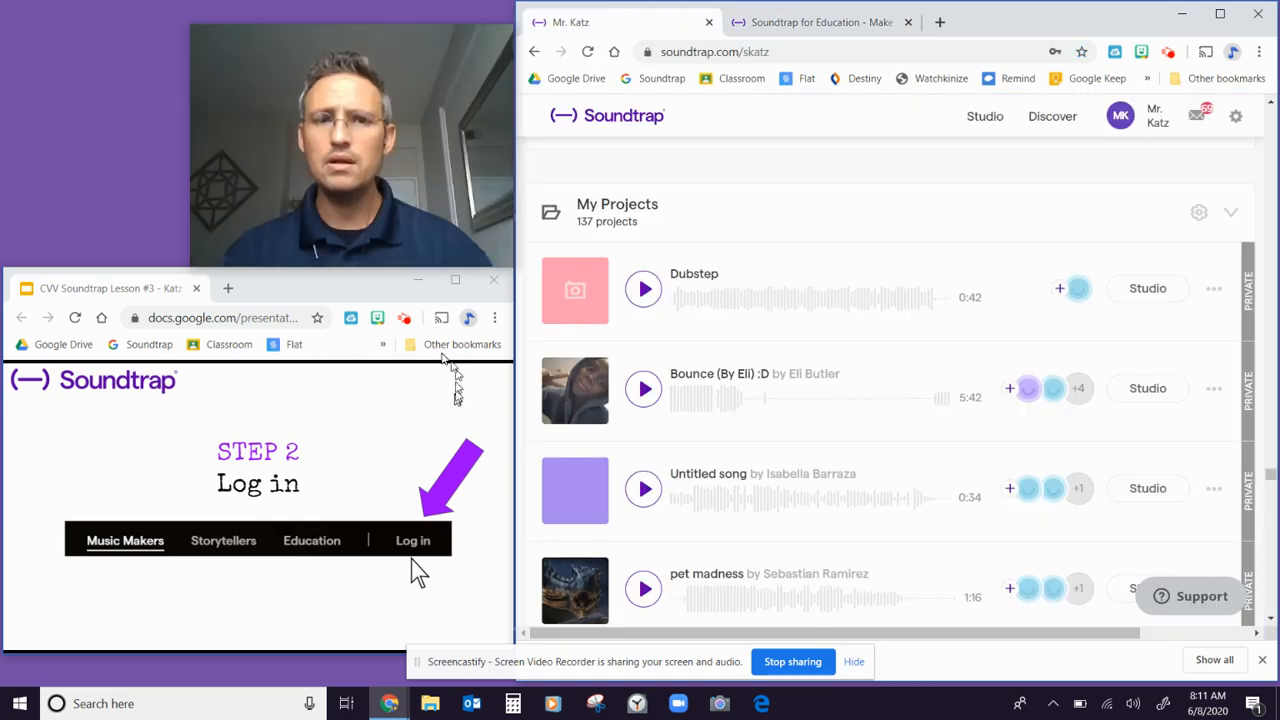
{"action": "left_click", "coordinate": [349, 288]}
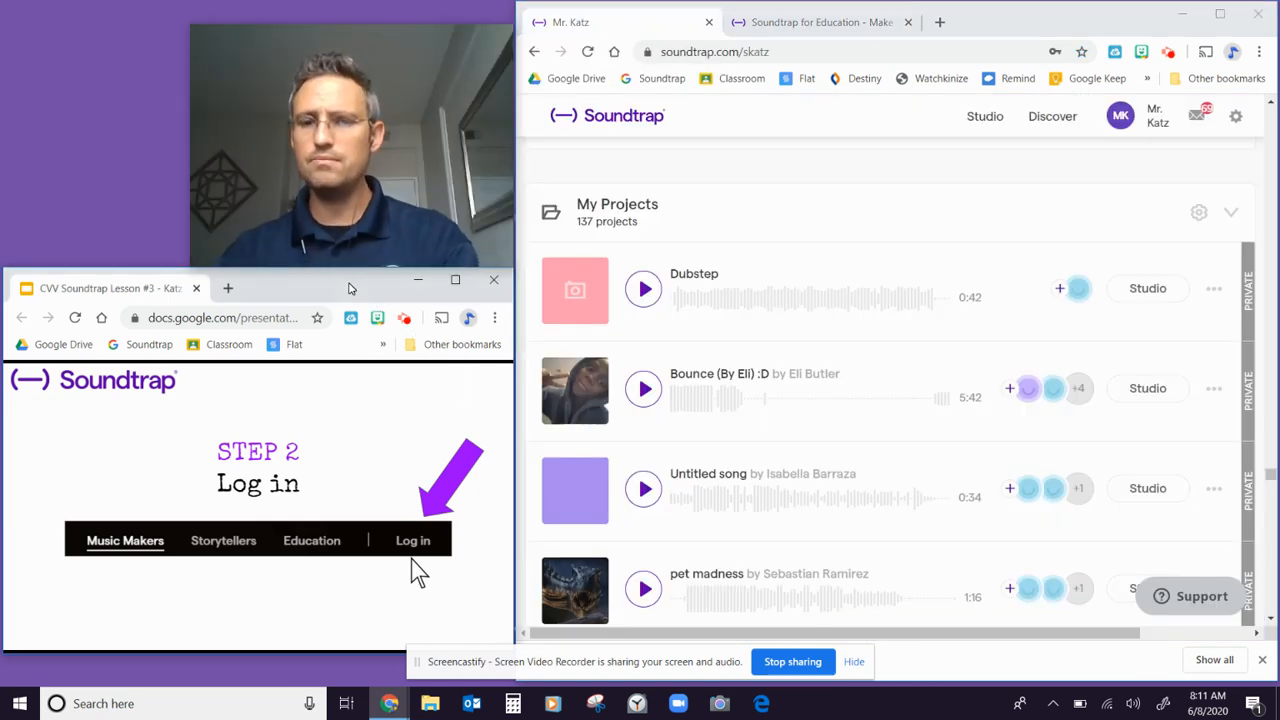
{"action": "key", "text": "Right"}
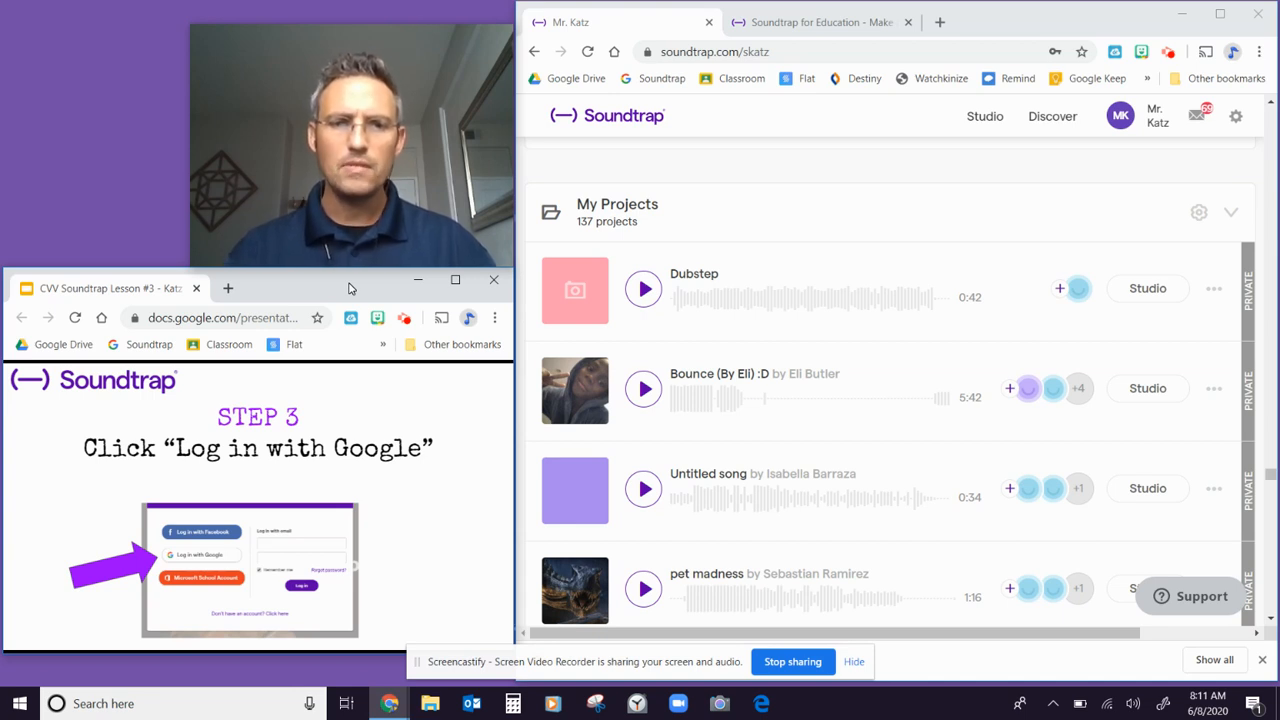
{"action": "key", "text": "Right"}
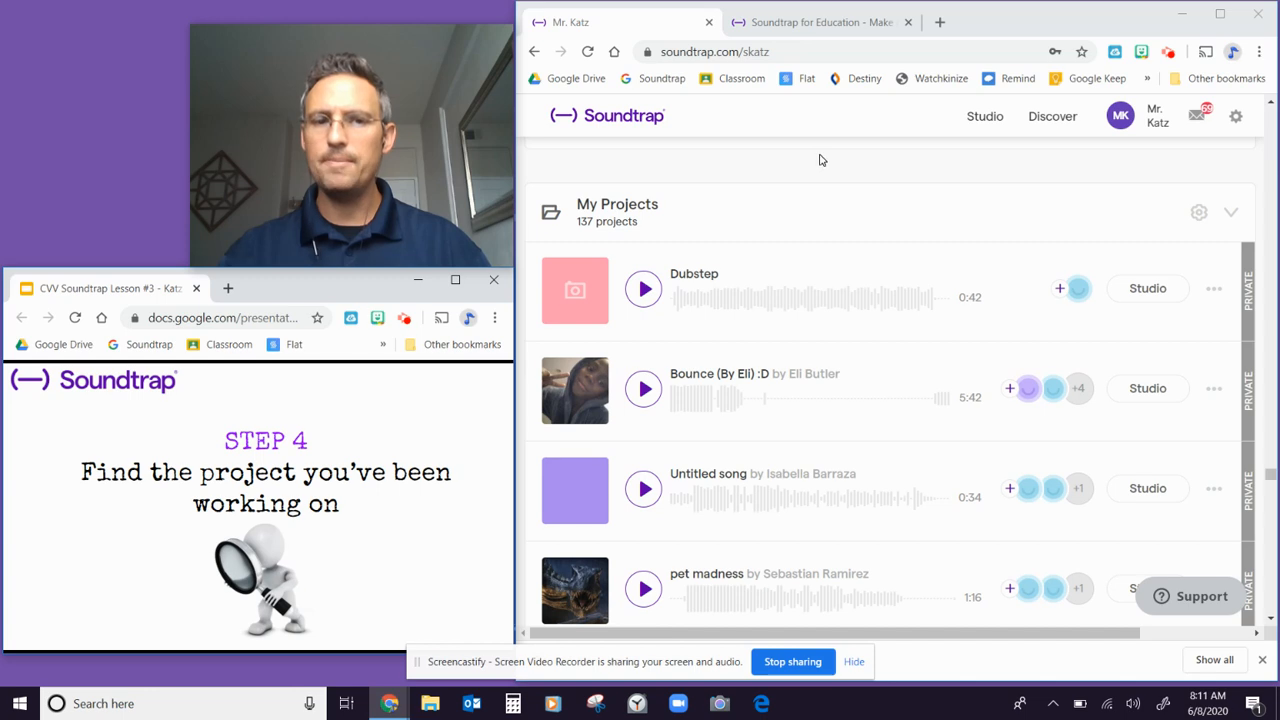
{"action": "key", "text": "Right"}
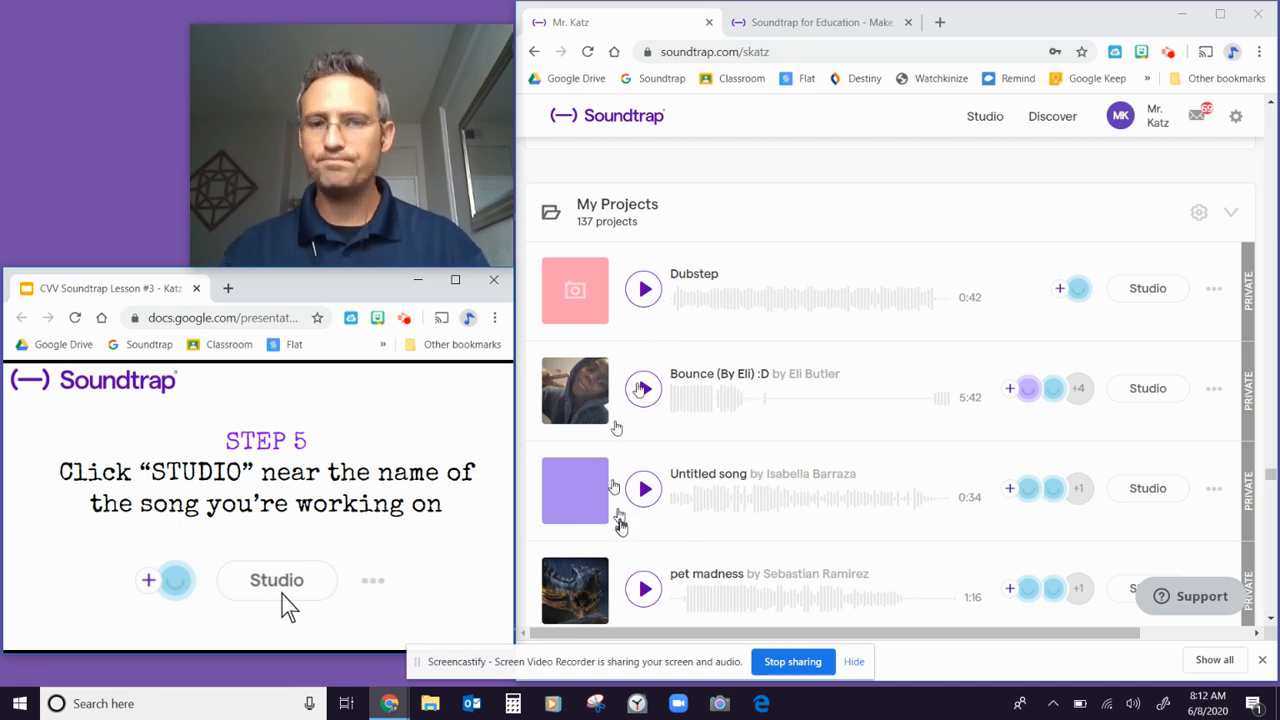
{"action": "scroll", "coordinate": [625, 515], "scroll_direction": "down", "scroll_amount": 1}
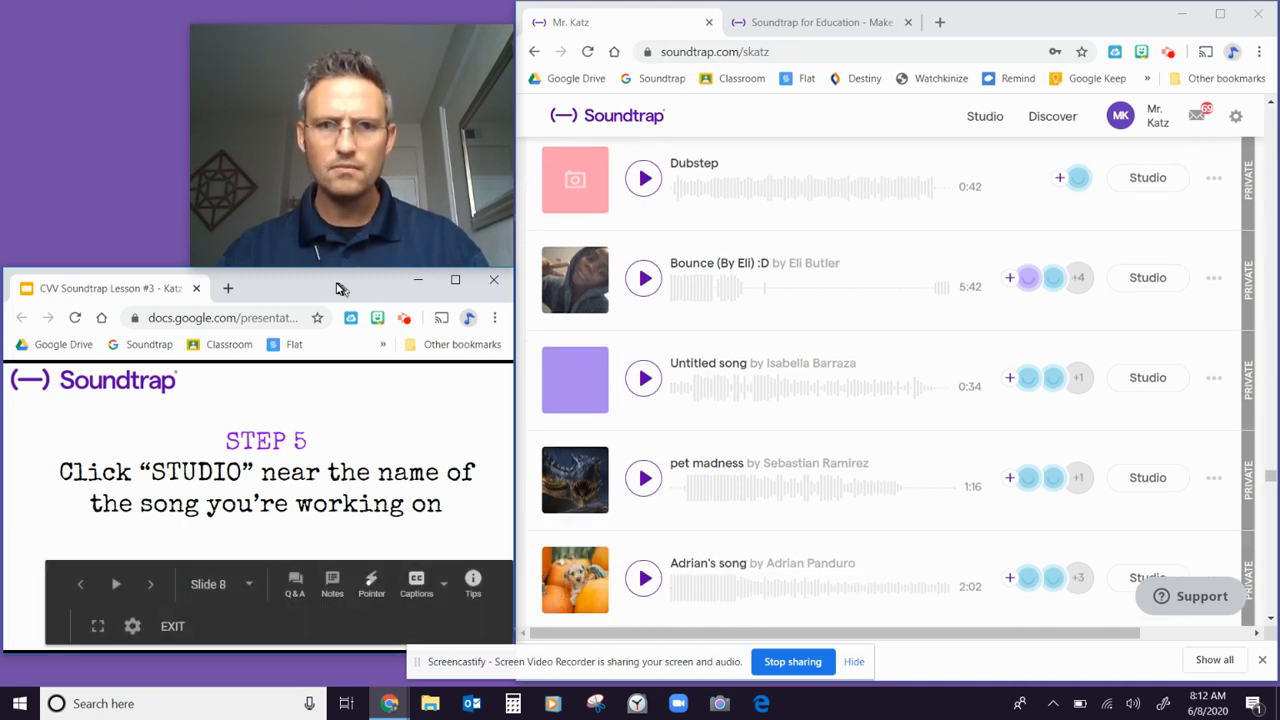
{"action": "key", "text": "Right"}
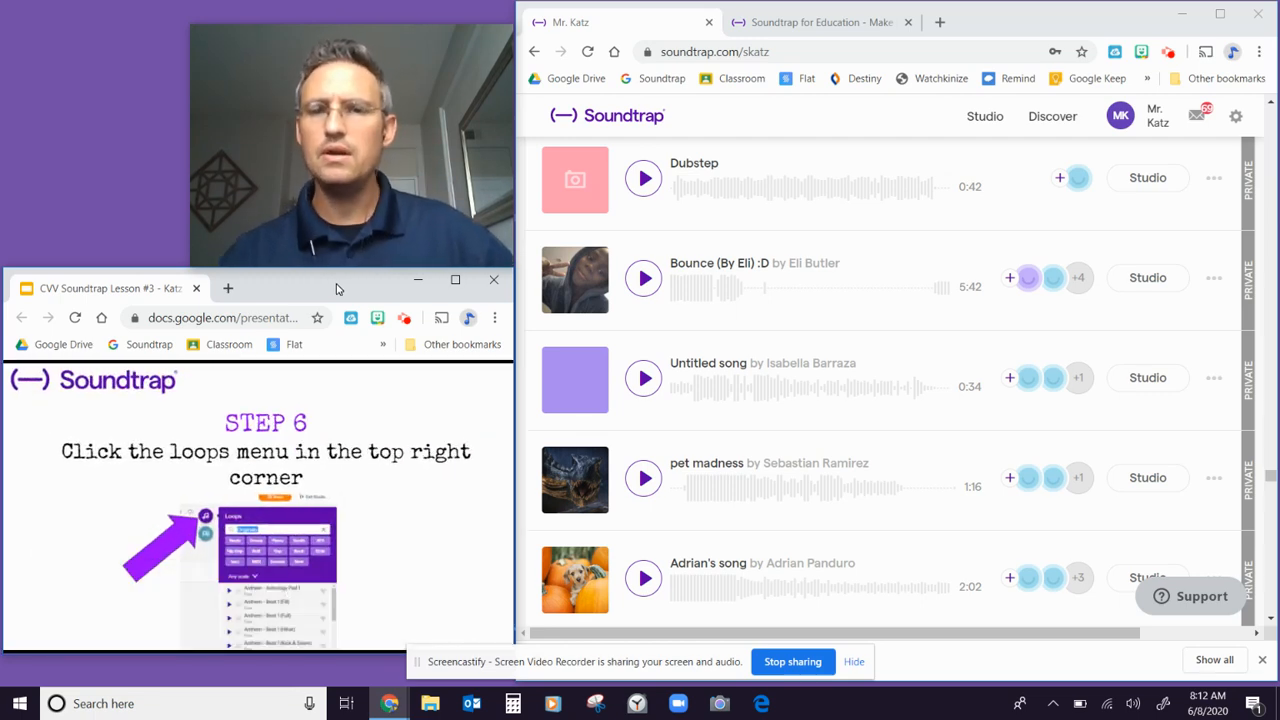
- Hide the screen-sharing notice and open the Soundtrap Studio from the profile page
{"action": "mouse_move", "coordinate": [380, 256]}
{"action": "scroll", "coordinate": [734, 363], "scroll_direction": "up", "scroll_amount": 10}
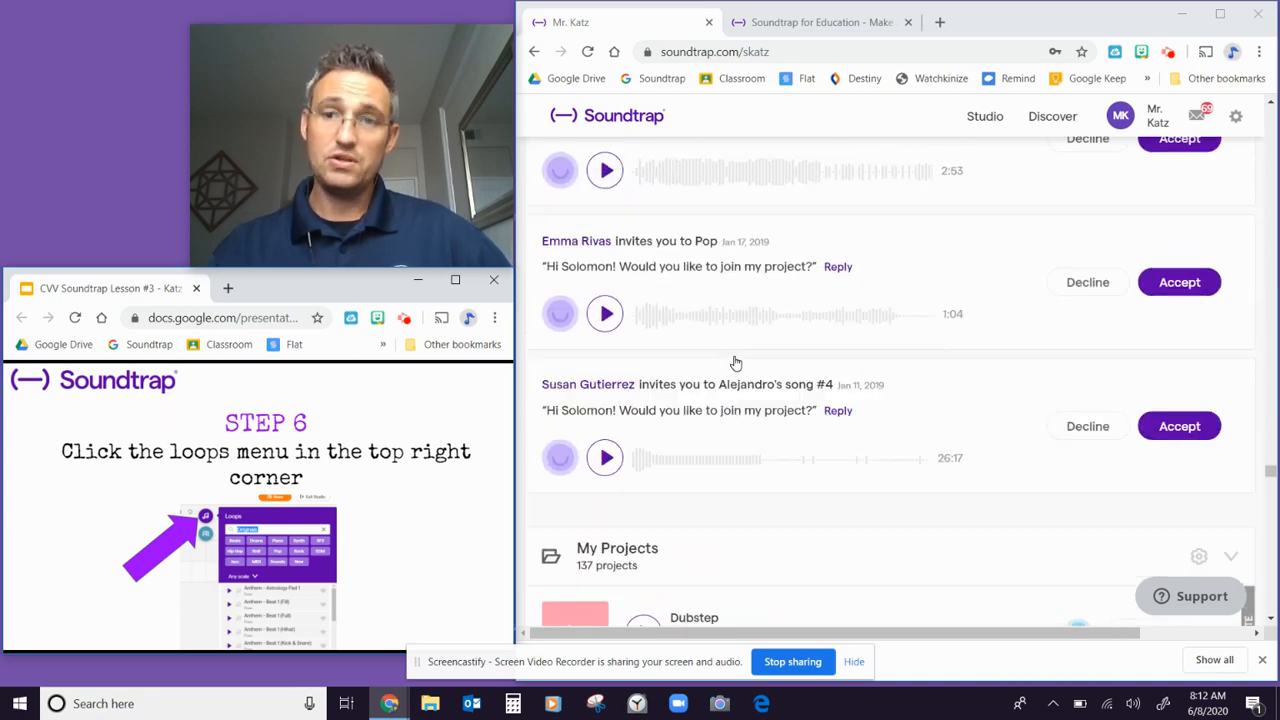
{"action": "scroll", "coordinate": [736, 360], "scroll_direction": "up", "scroll_amount": 5}
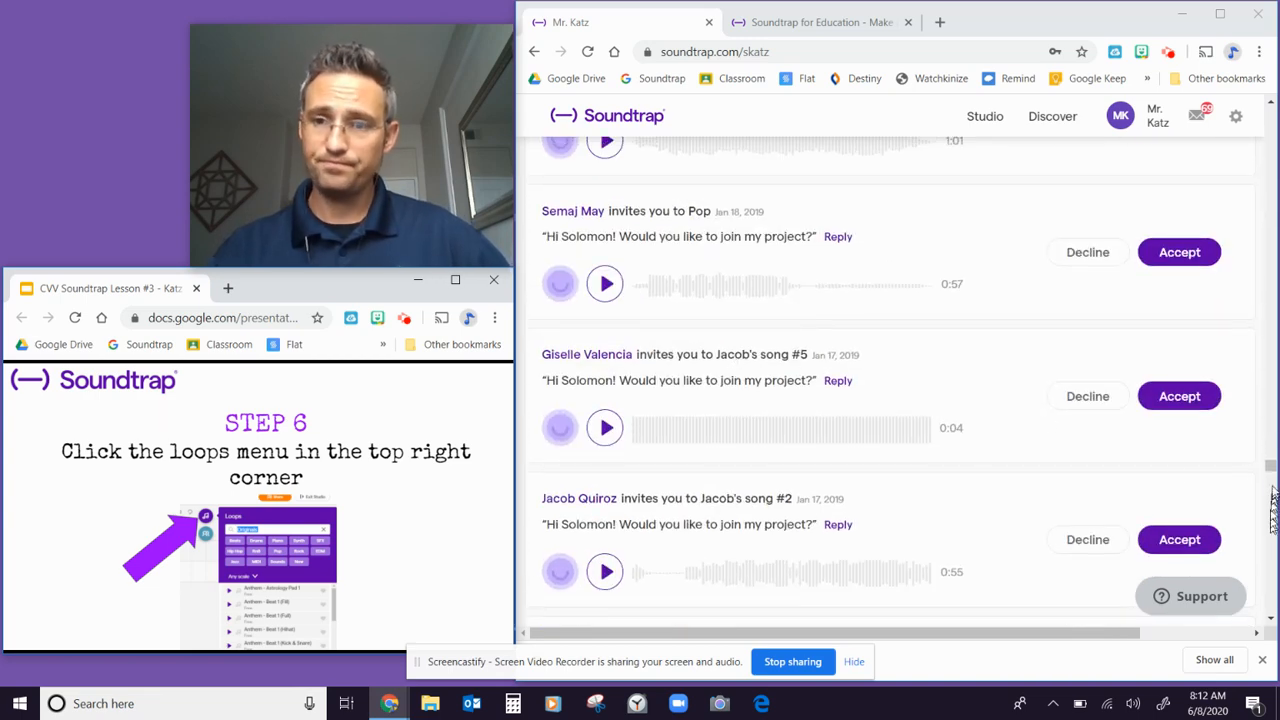
{"action": "left_click", "coordinate": [858, 661]}
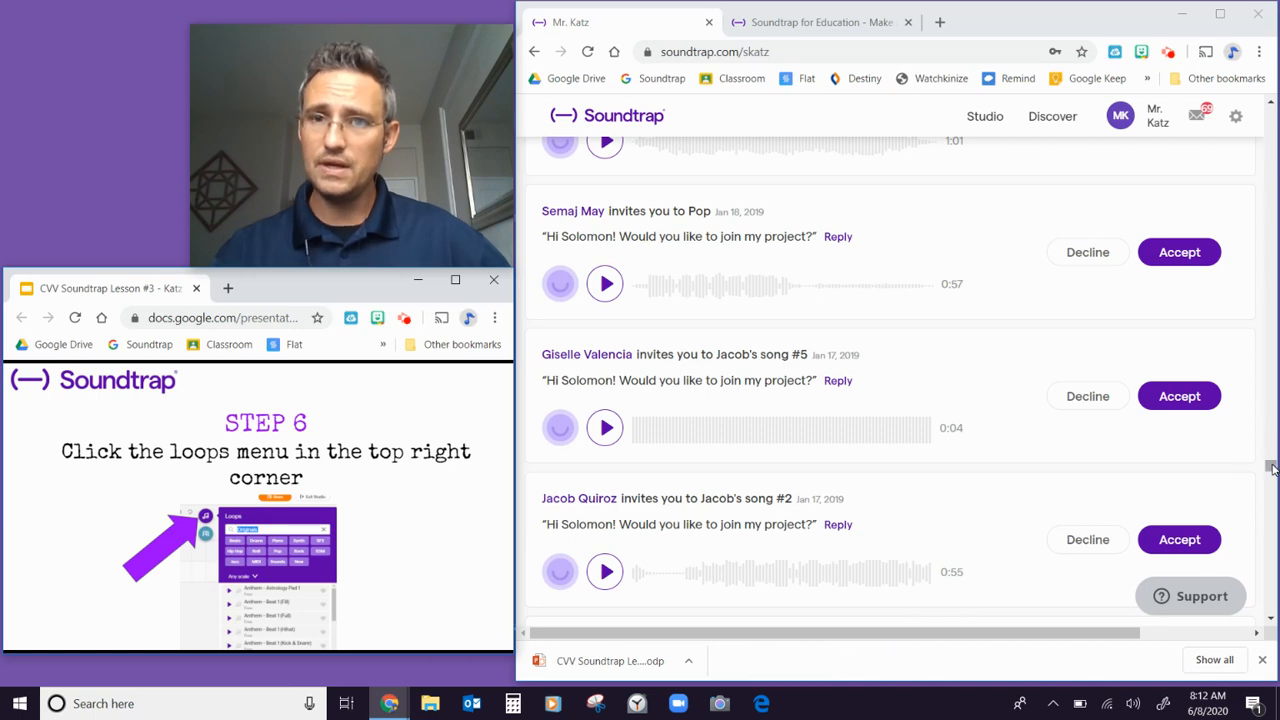
{"action": "left_click", "coordinate": [1002, 127]}
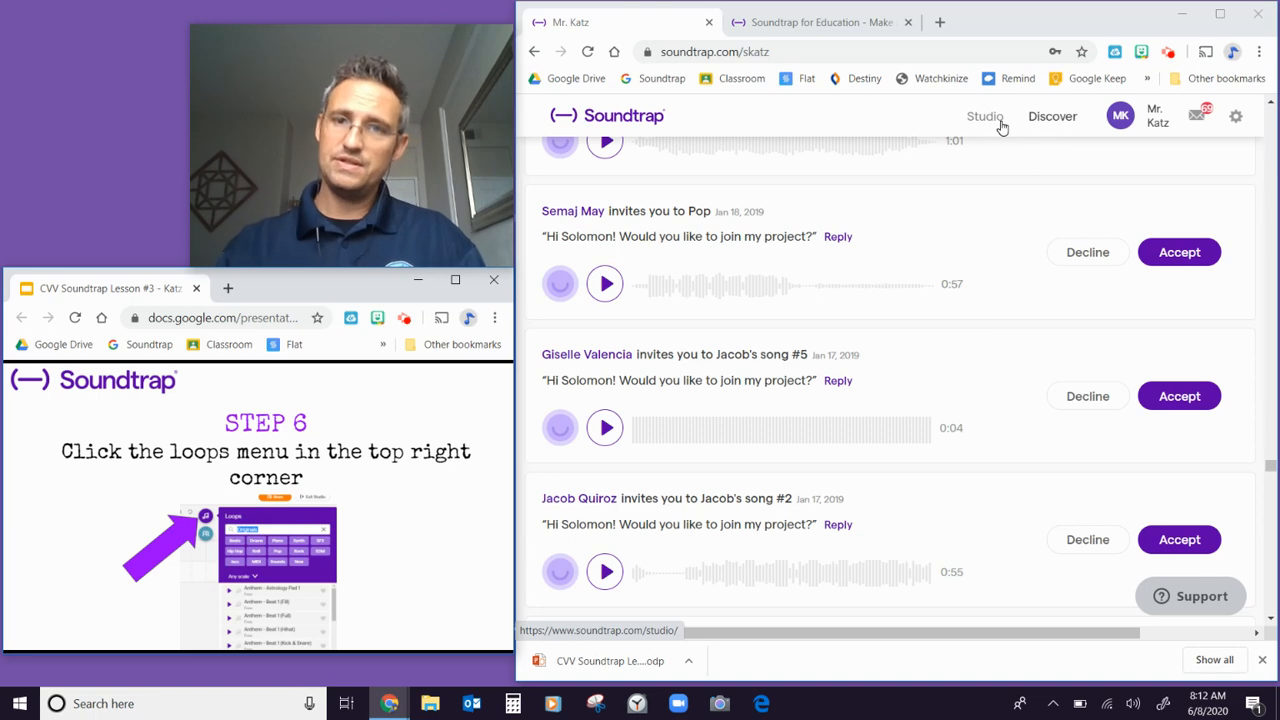
{"action": "left_click", "coordinate": [1002, 127]}
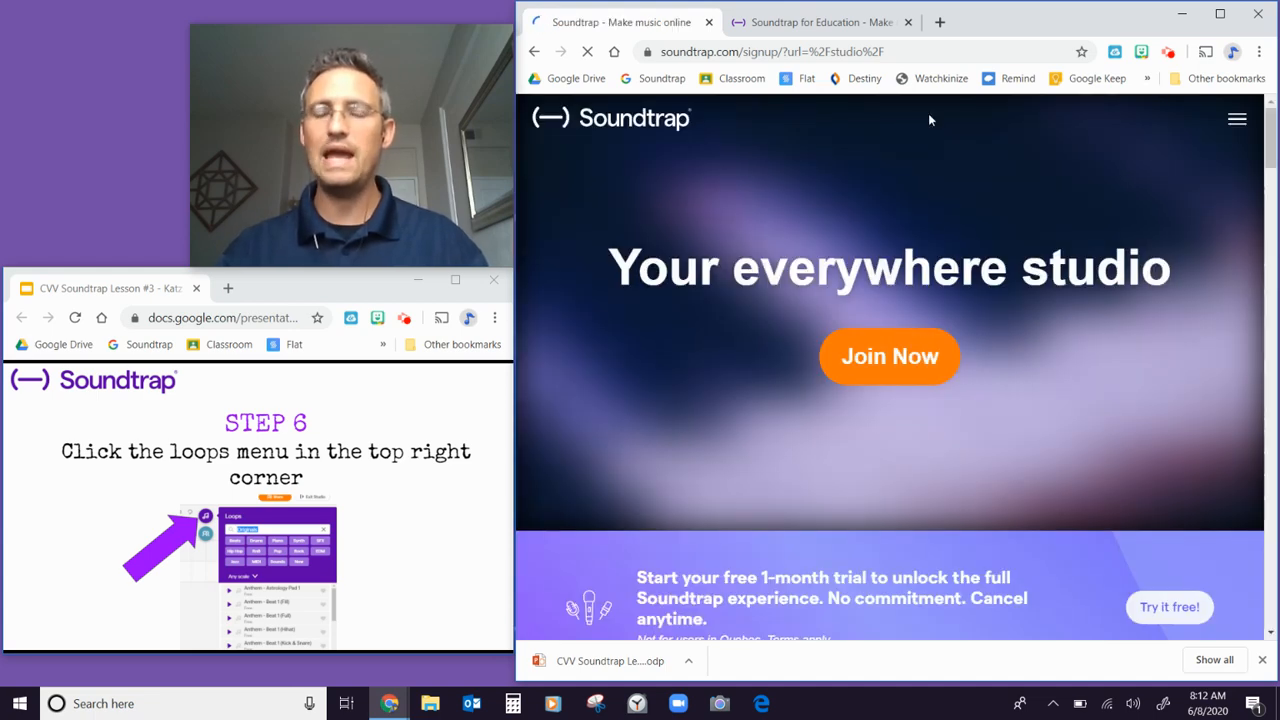
- Close the extra Soundtrap for Education tab and start signing in to Soundtrap with Google
{"action": "left_click", "coordinate": [1236, 121]}
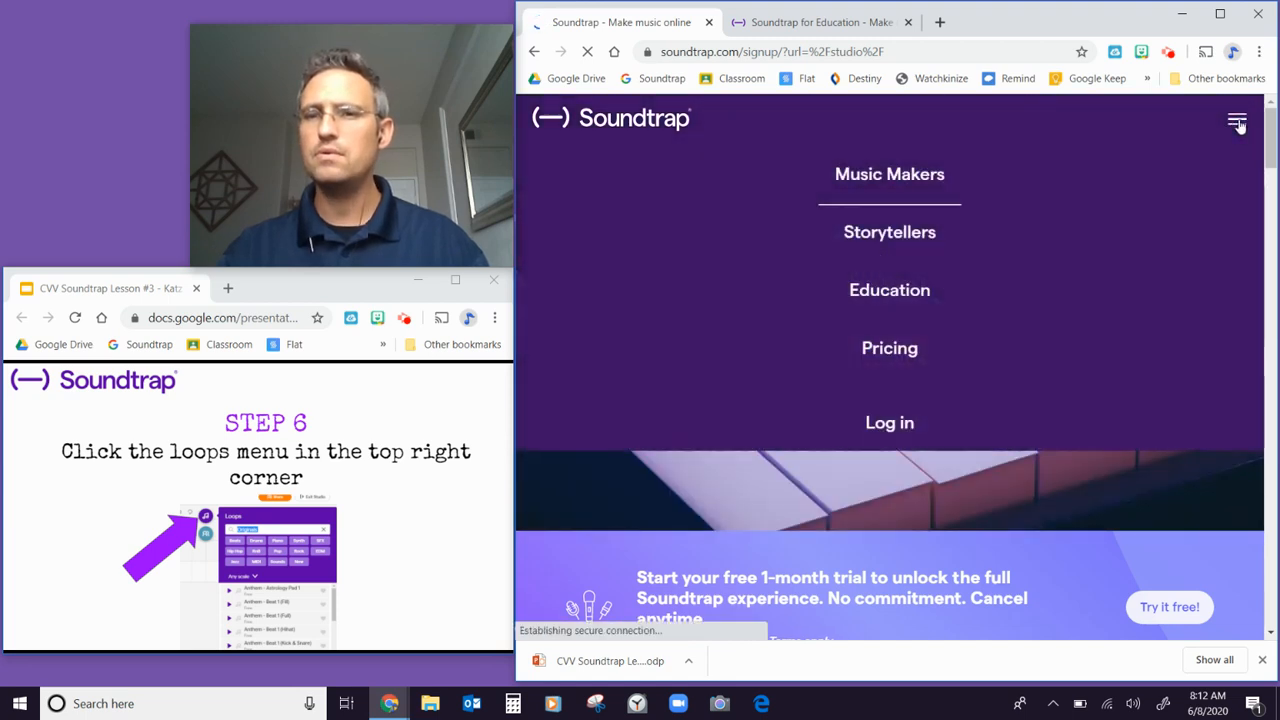
{"action": "left_click", "coordinate": [906, 428]}
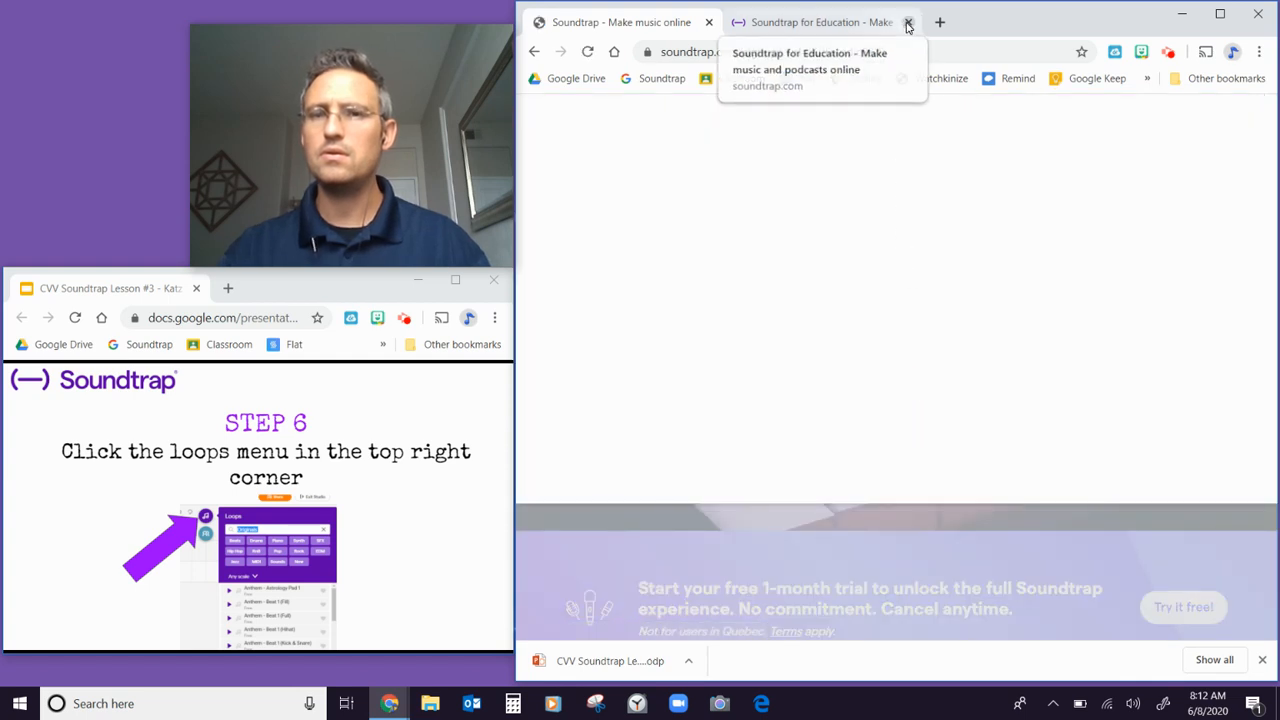
{"action": "left_click", "coordinate": [907, 22]}
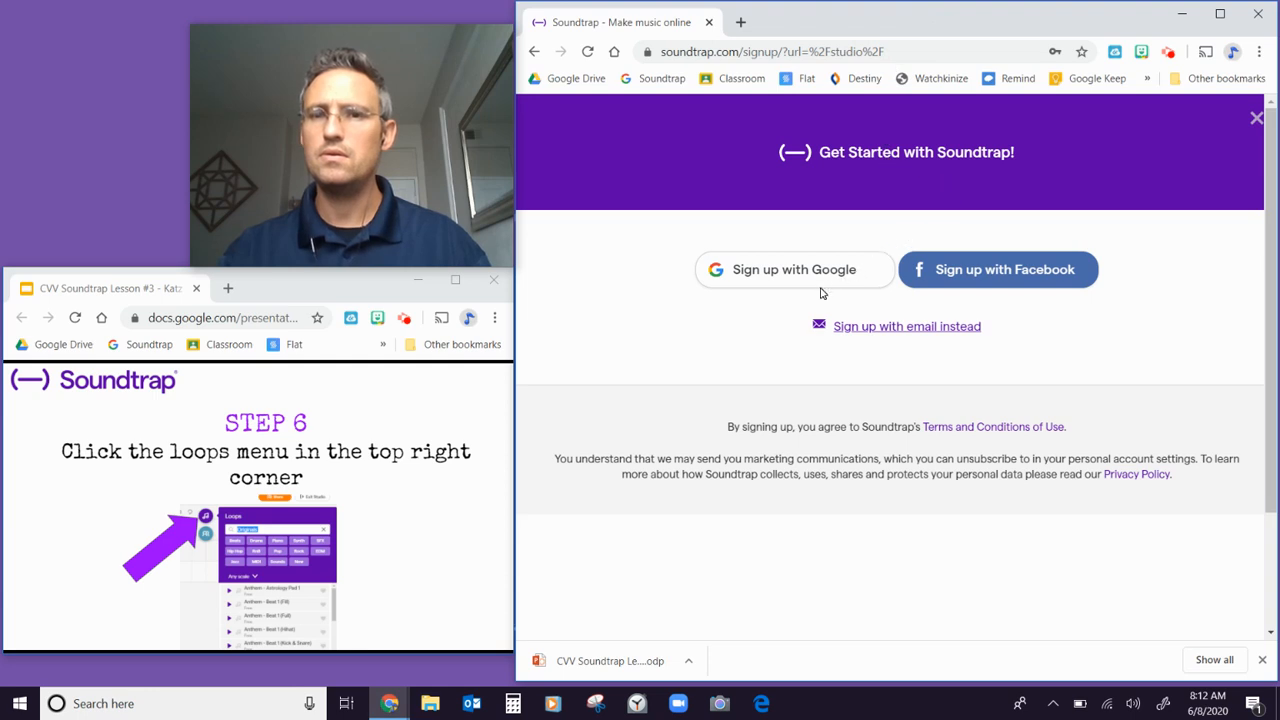
{"action": "left_click", "coordinate": [787, 285]}
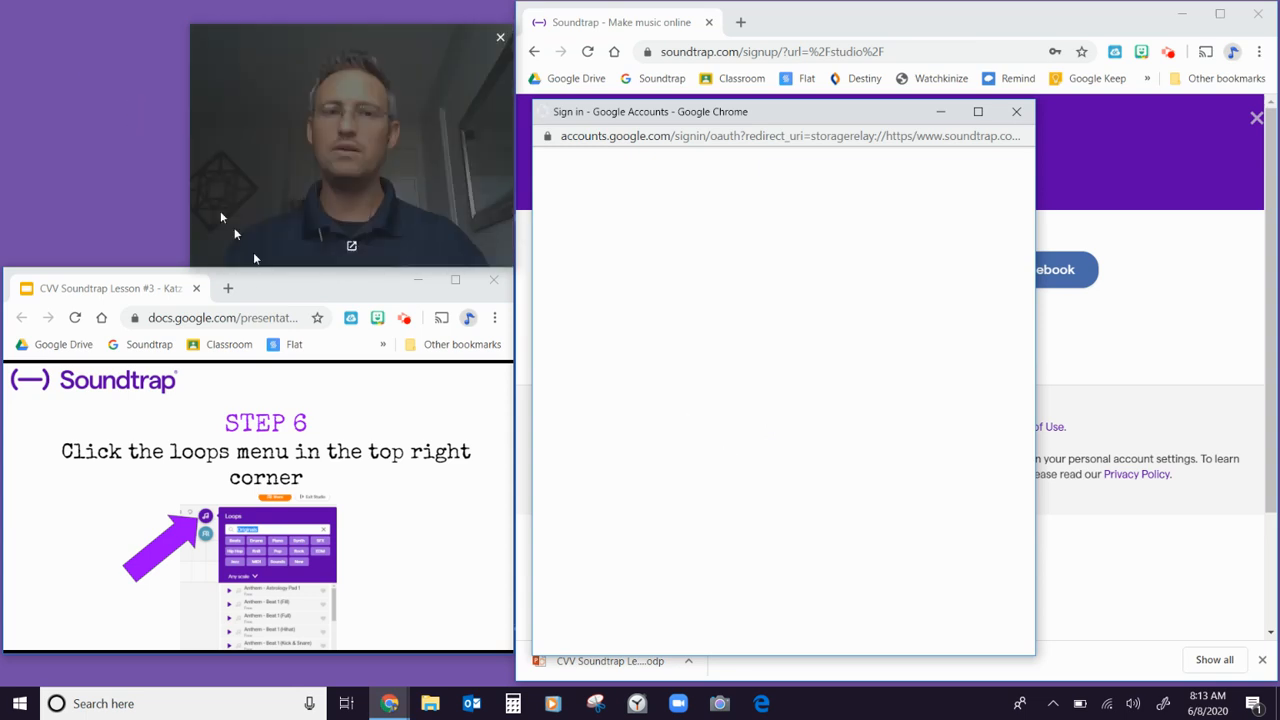
- Advance the lesson slides to Step 7 and choose the school Google account to continue to Soundtrap
{"action": "left_click", "coordinate": [309, 291]}
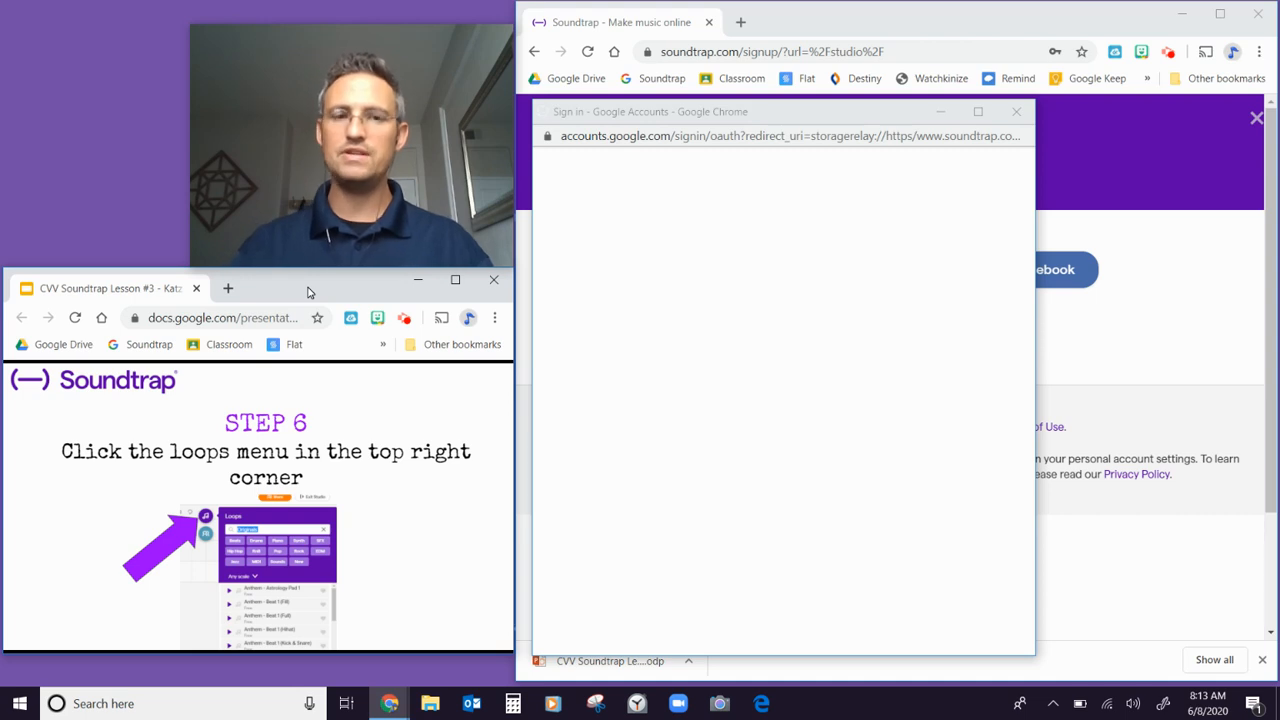
{"action": "key", "text": "Right"}
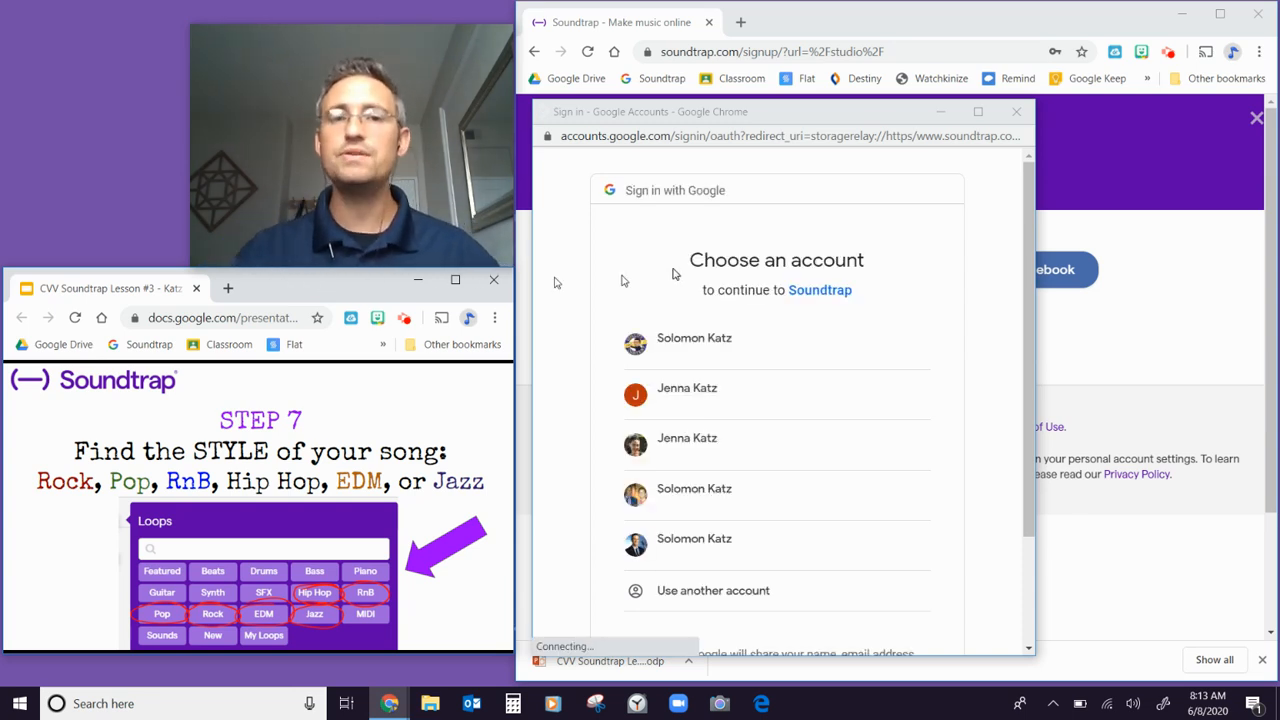
{"action": "left_click", "coordinate": [841, 117]}
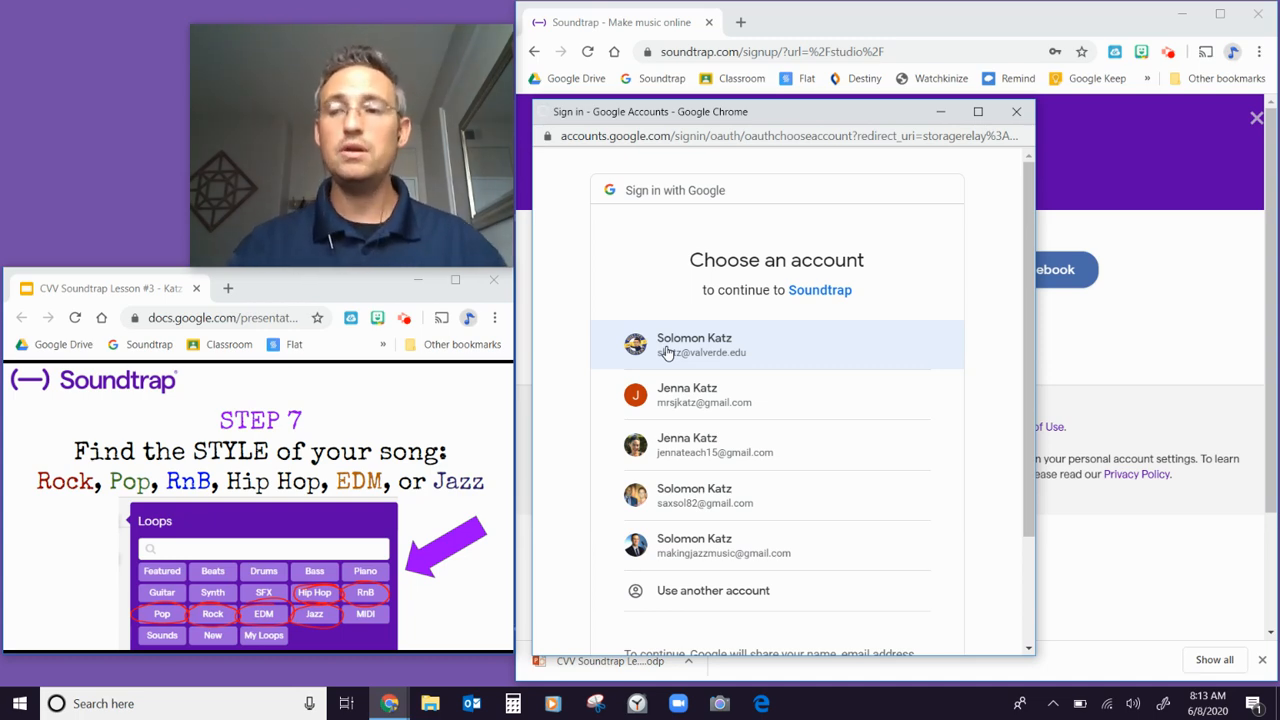
{"action": "left_click", "coordinate": [668, 352]}
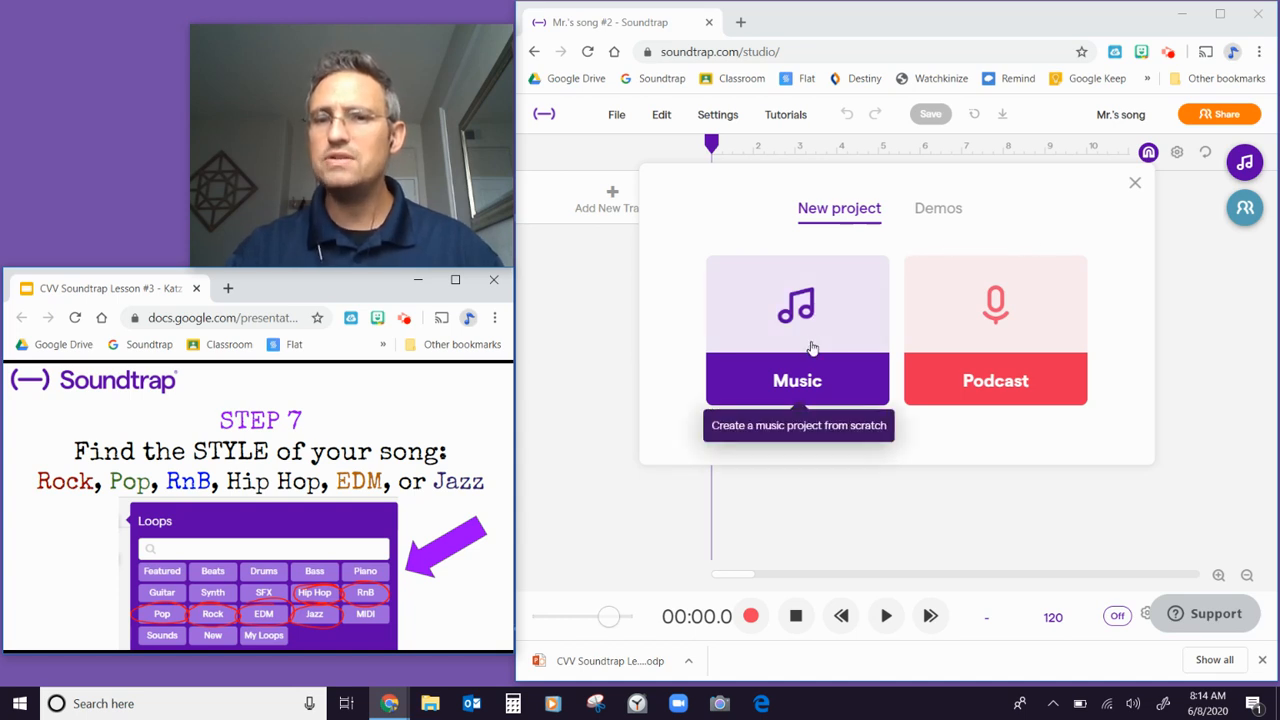
- Dismiss the new project dialog and filter the loops library to the Hip Hop style
{"action": "left_click", "coordinate": [1131, 187]}
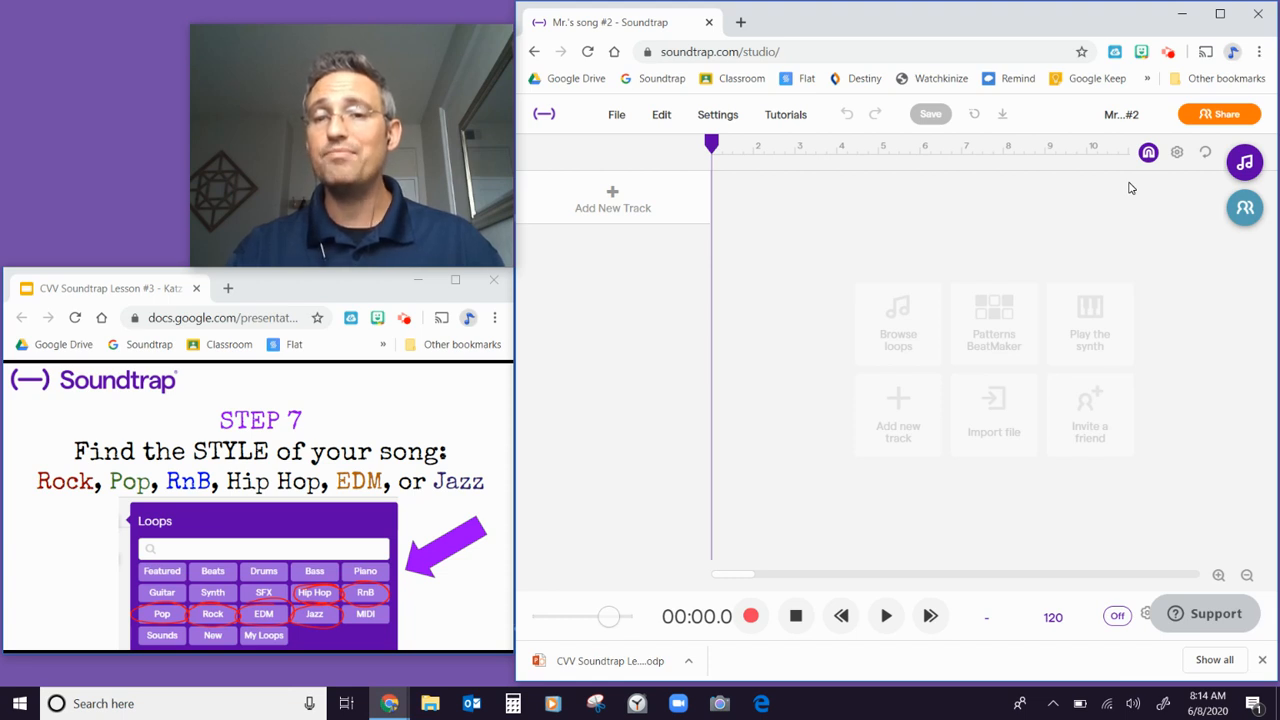
{"action": "left_click", "coordinate": [1240, 172]}
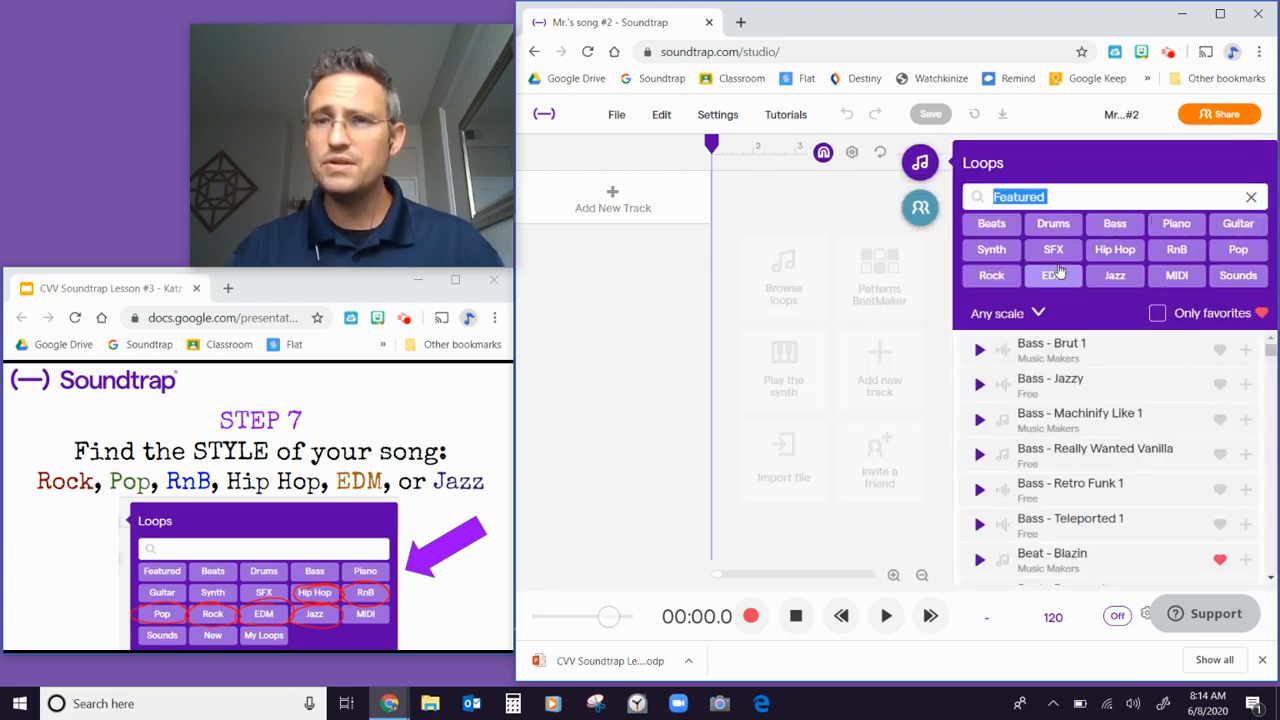
{"action": "left_click", "coordinate": [1251, 198]}
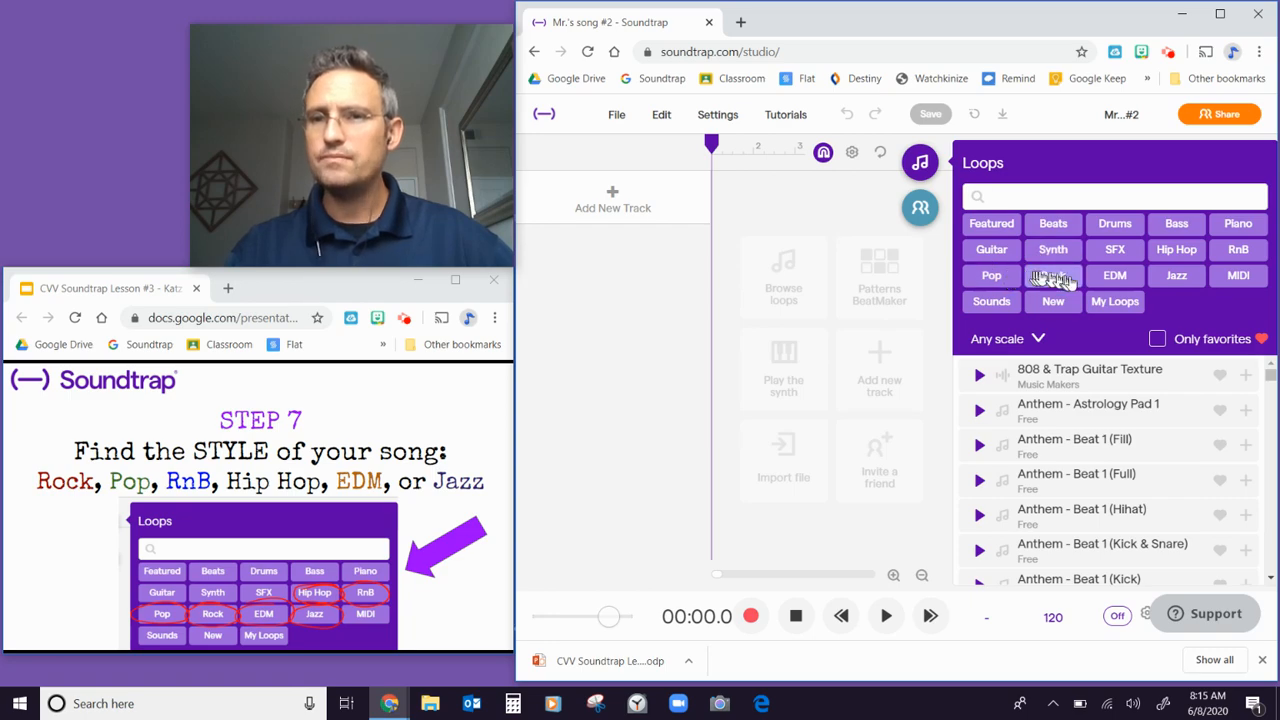
{"action": "left_click", "coordinate": [1179, 252]}
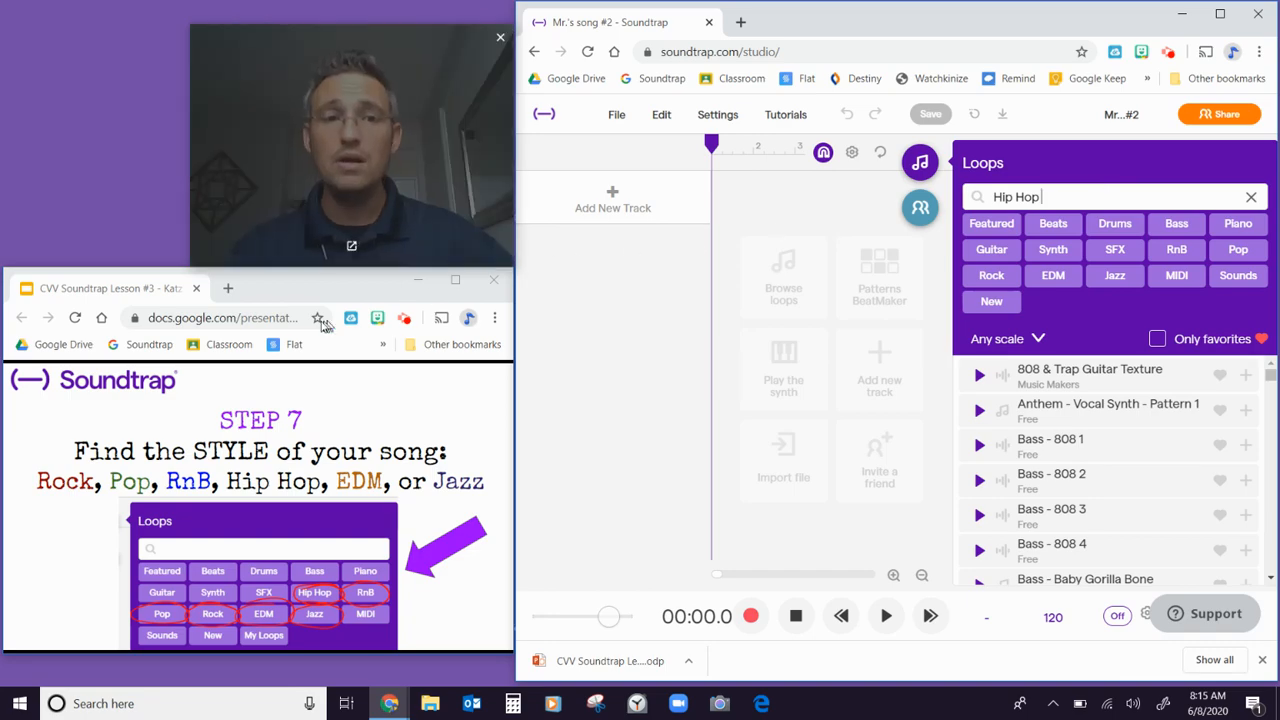
- Advance the lesson slides to Step 9 about starting with drums or beats
{"action": "left_click", "coordinate": [279, 291]}
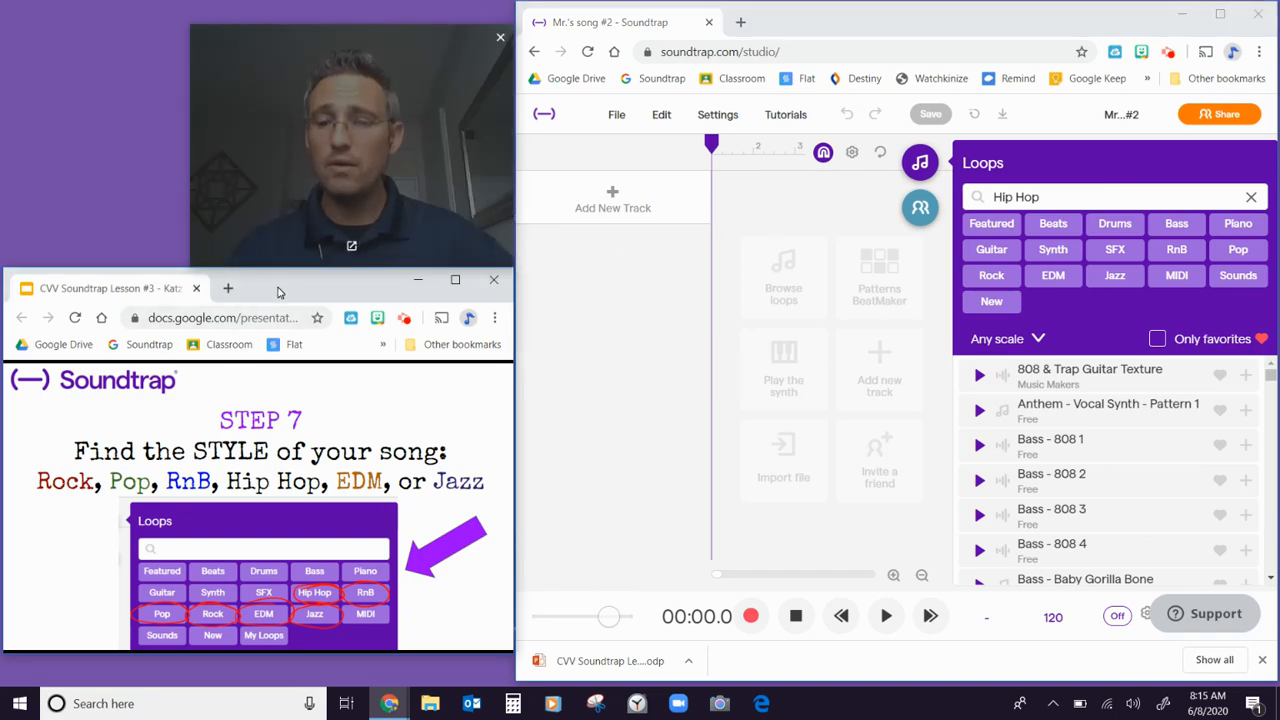
{"action": "key", "text": "Right"}
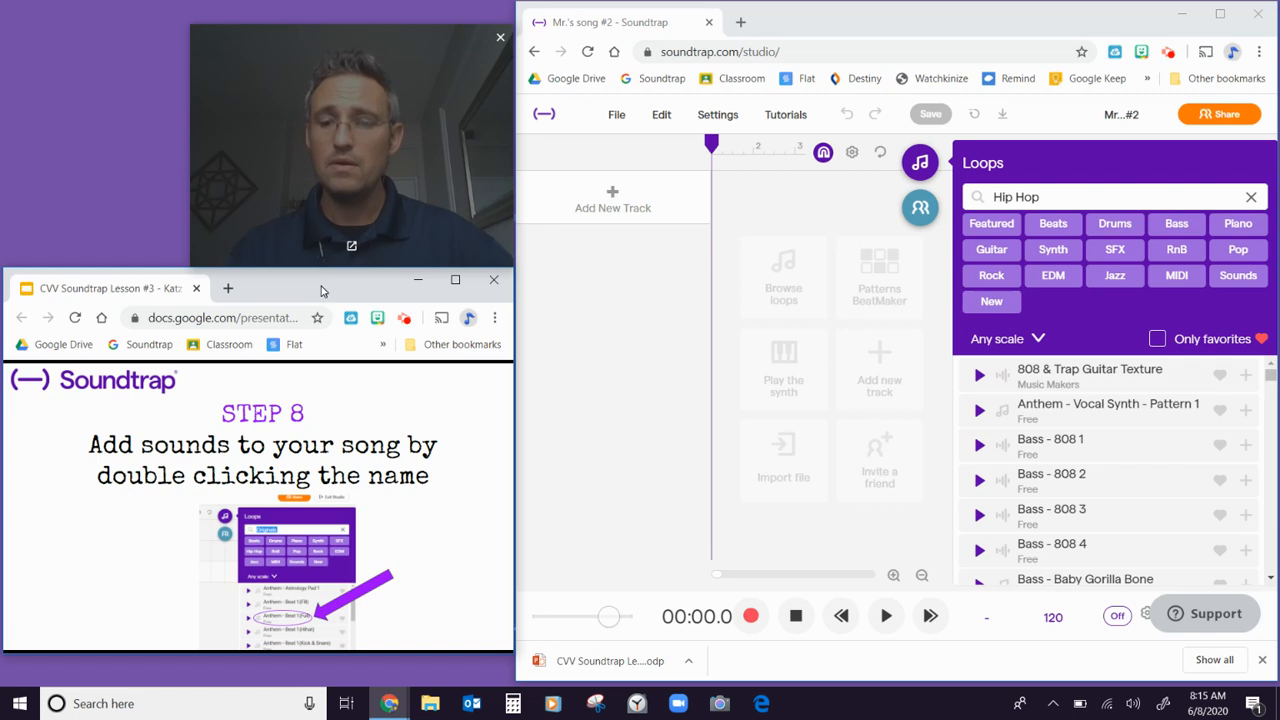
{"action": "key", "text": "Right"}
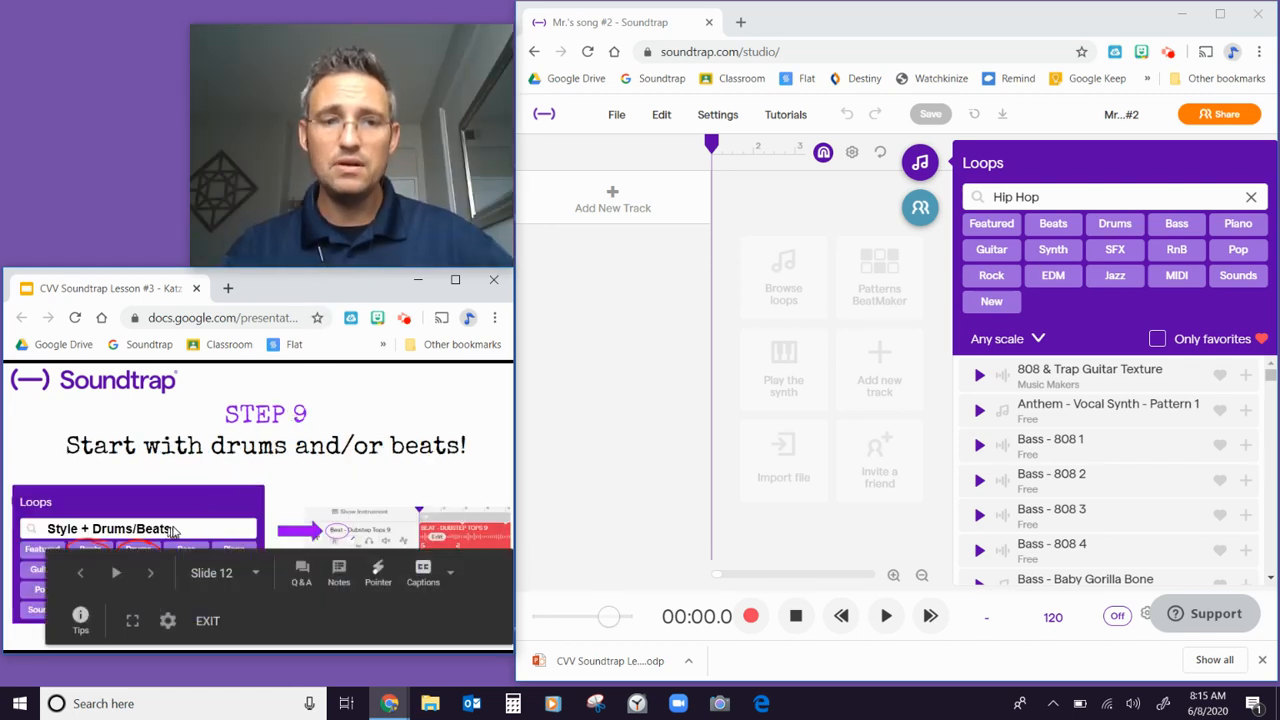
- Narrow the Hip Hop loops to Drums and preview the Beats - Latin Slack 1 and Beats - Latin Slack 2 loops
{"action": "left_click", "coordinate": [1062, 197]}
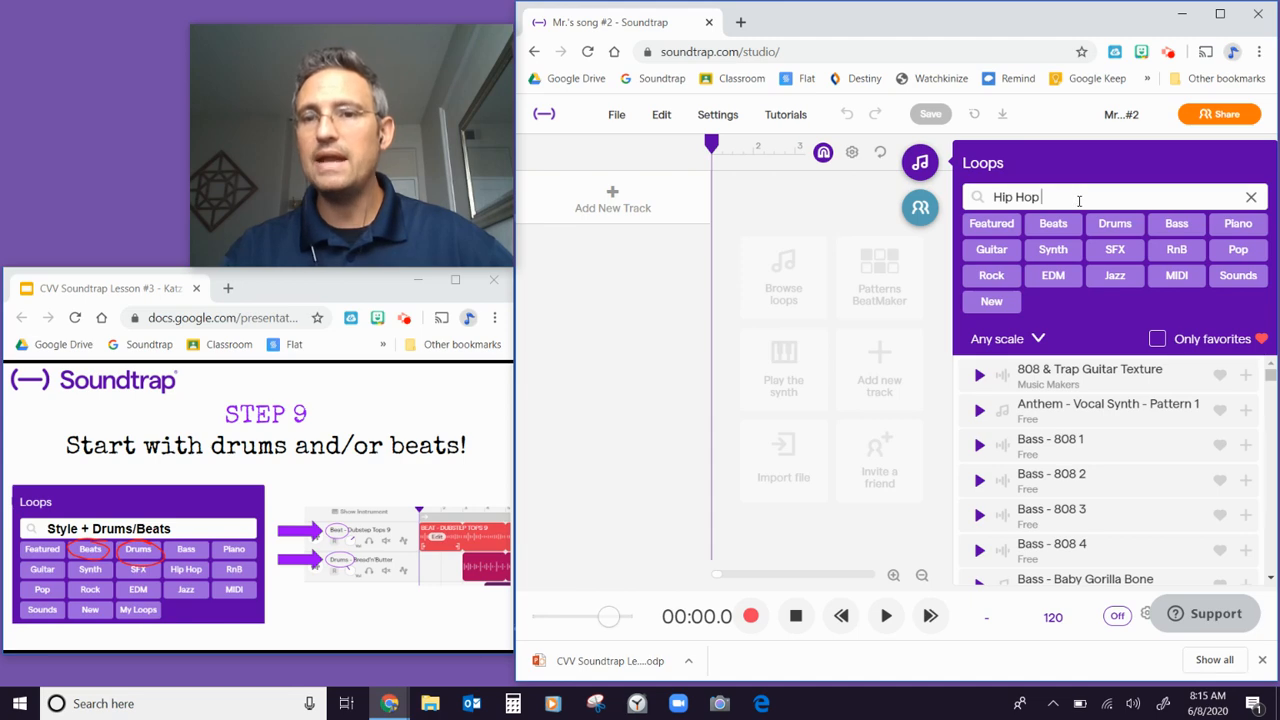
{"action": "left_click", "coordinate": [1114, 223]}
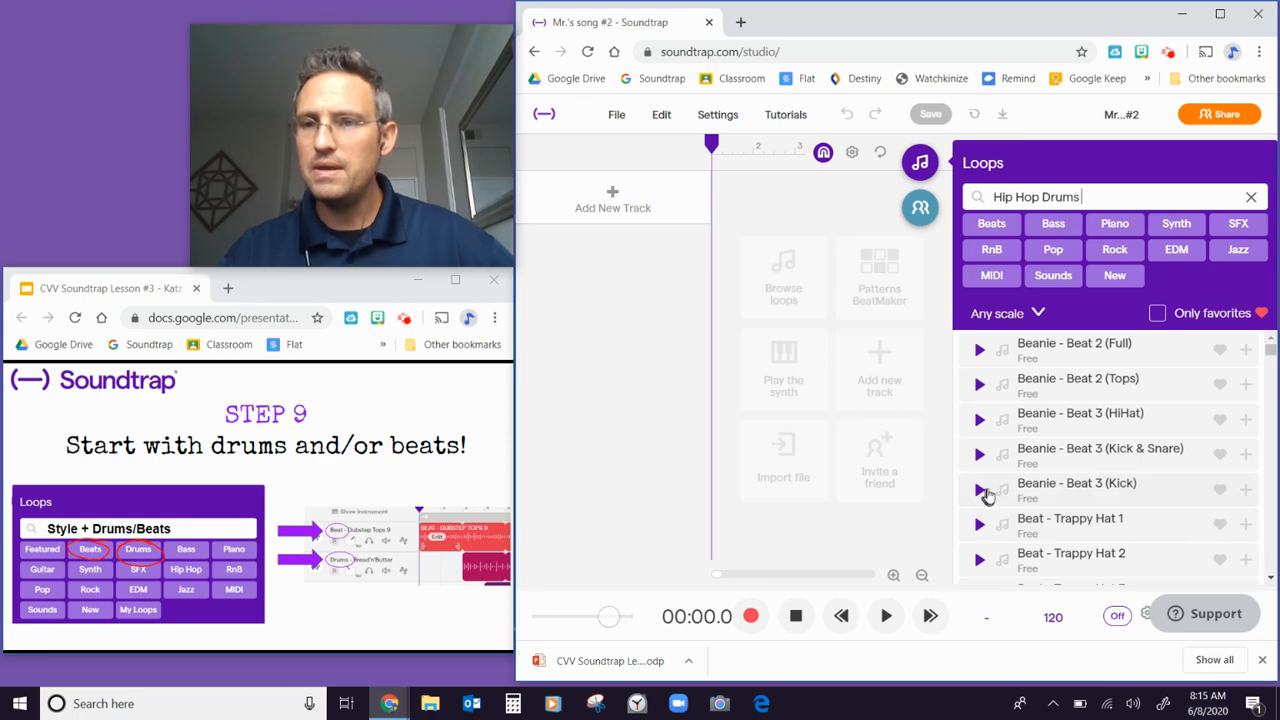
{"action": "left_click_drag", "start_coordinate": [1269, 347], "coordinate": [1270, 362]}
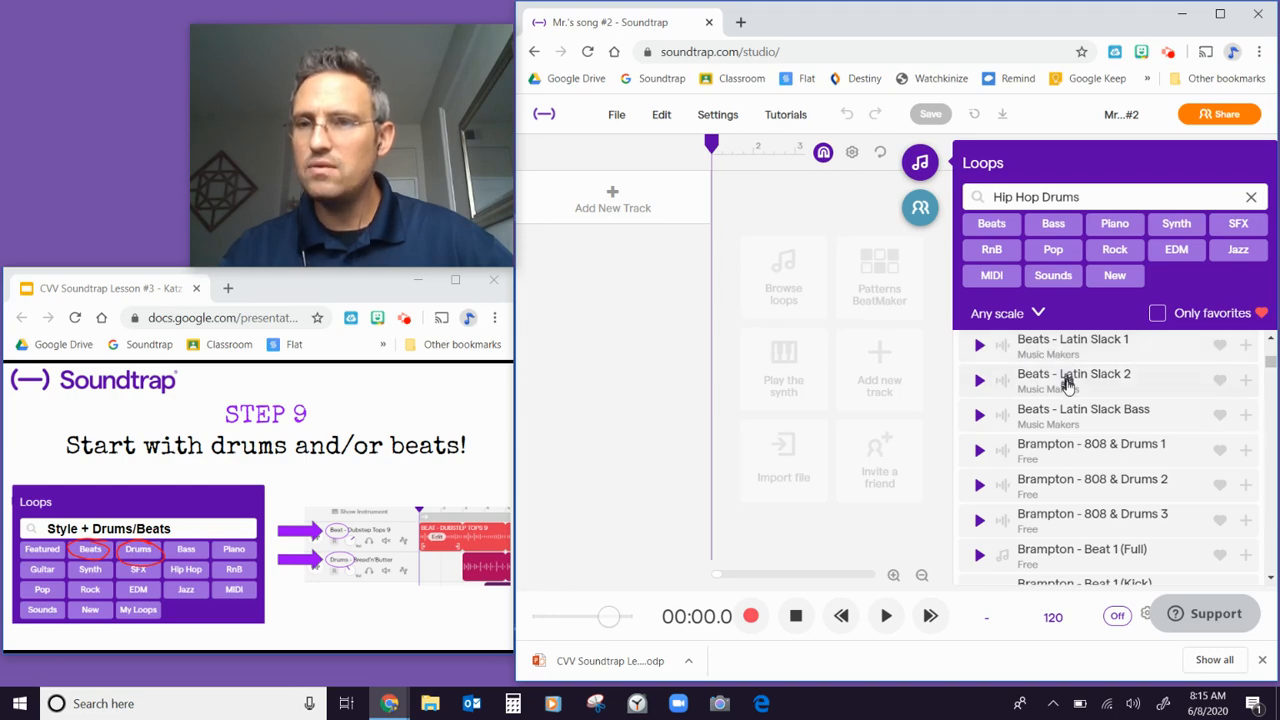
{"action": "left_click", "coordinate": [980, 347]}
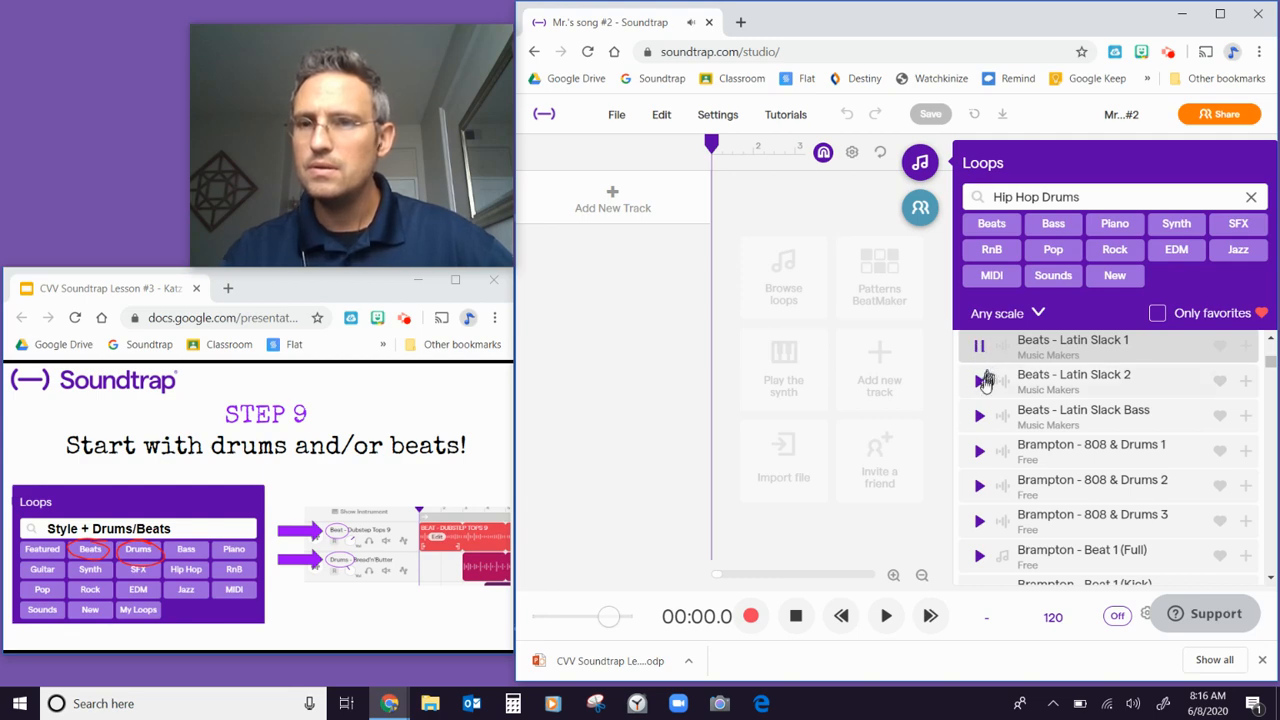
{"action": "left_click", "coordinate": [981, 383]}
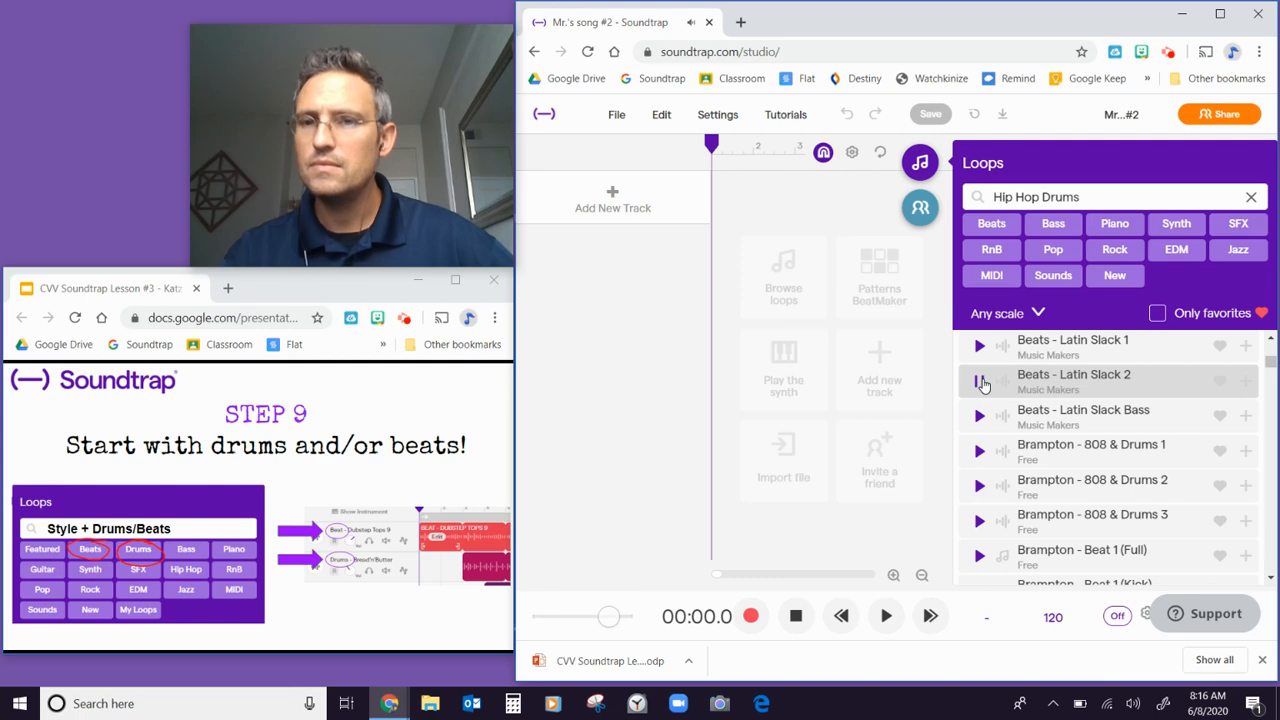
- Add the Beats - Latin Slack 2 loop to the song as a track, stop playback and hide the loops library
{"action": "double_click", "coordinate": [1068, 380]}
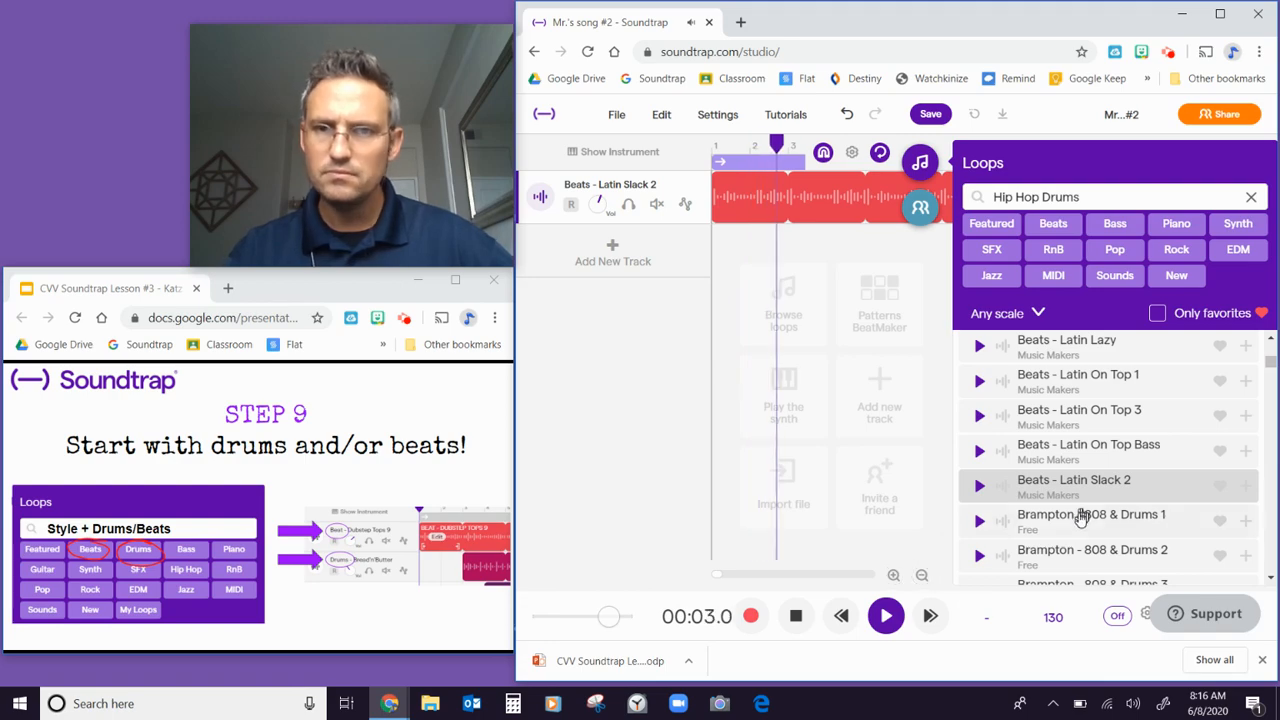
{"action": "left_click", "coordinate": [795, 615]}
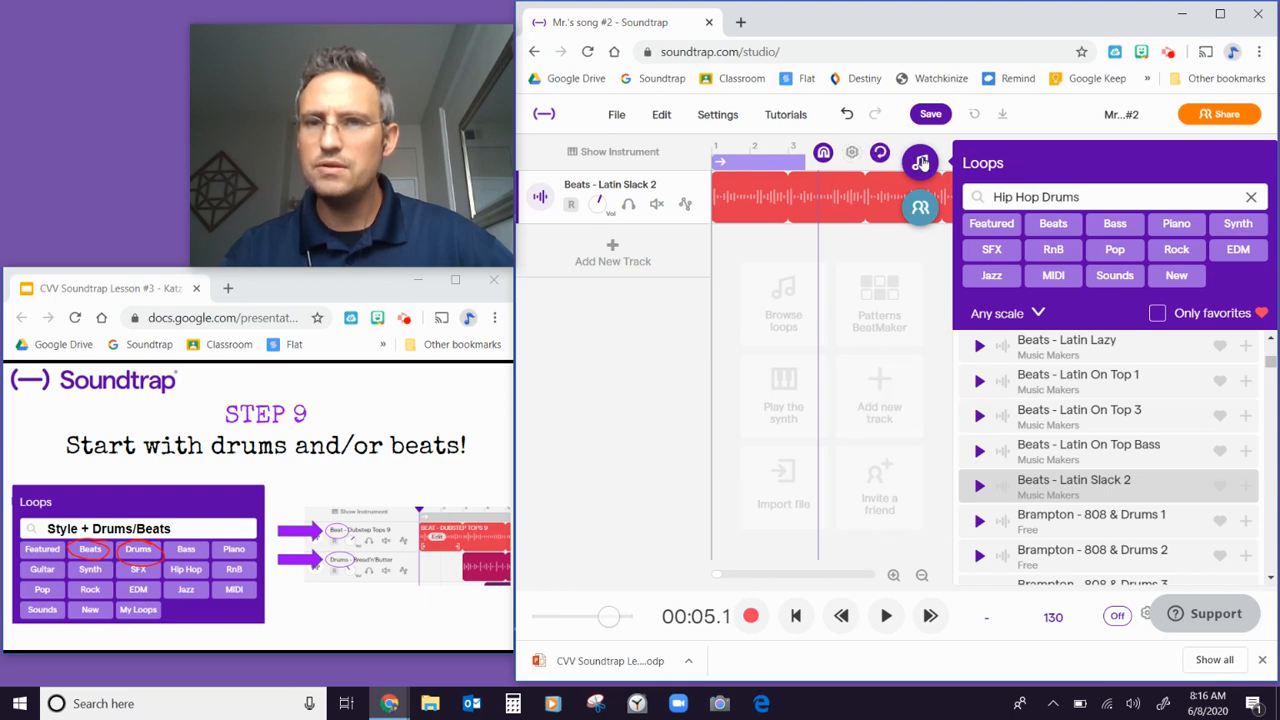
{"action": "left_click", "coordinate": [921, 163]}
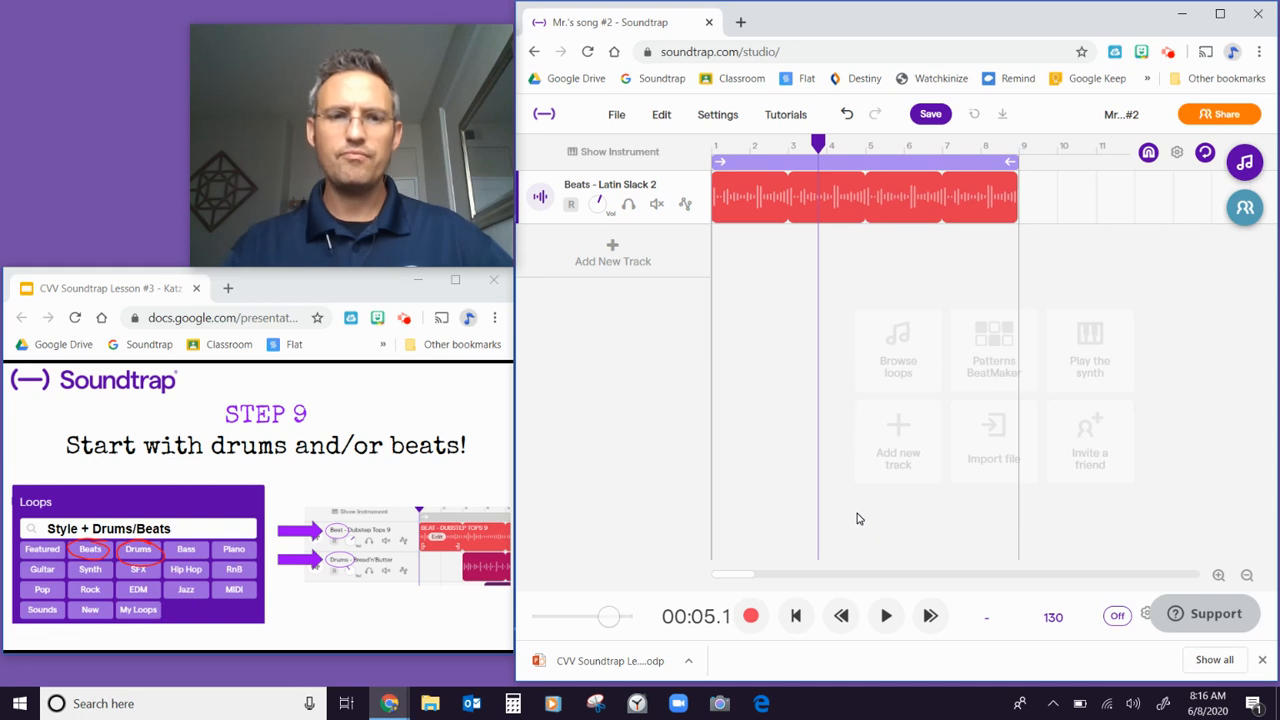
- Move the Beats - Latin Slack 2 region to start at measure 5 and place the playhead at measure 4
{"action": "mouse_move", "coordinate": [737, 195]}
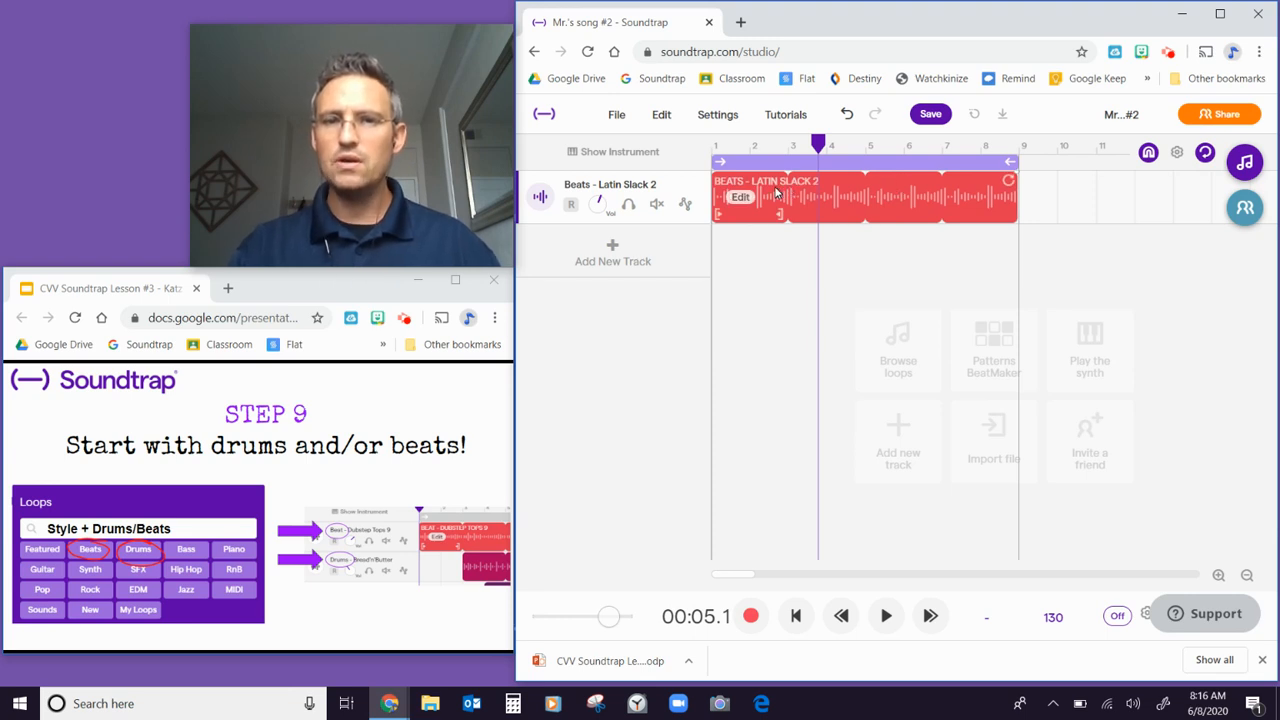
{"action": "left_click_drag", "start_coordinate": [777, 192], "coordinate": [932, 202]}
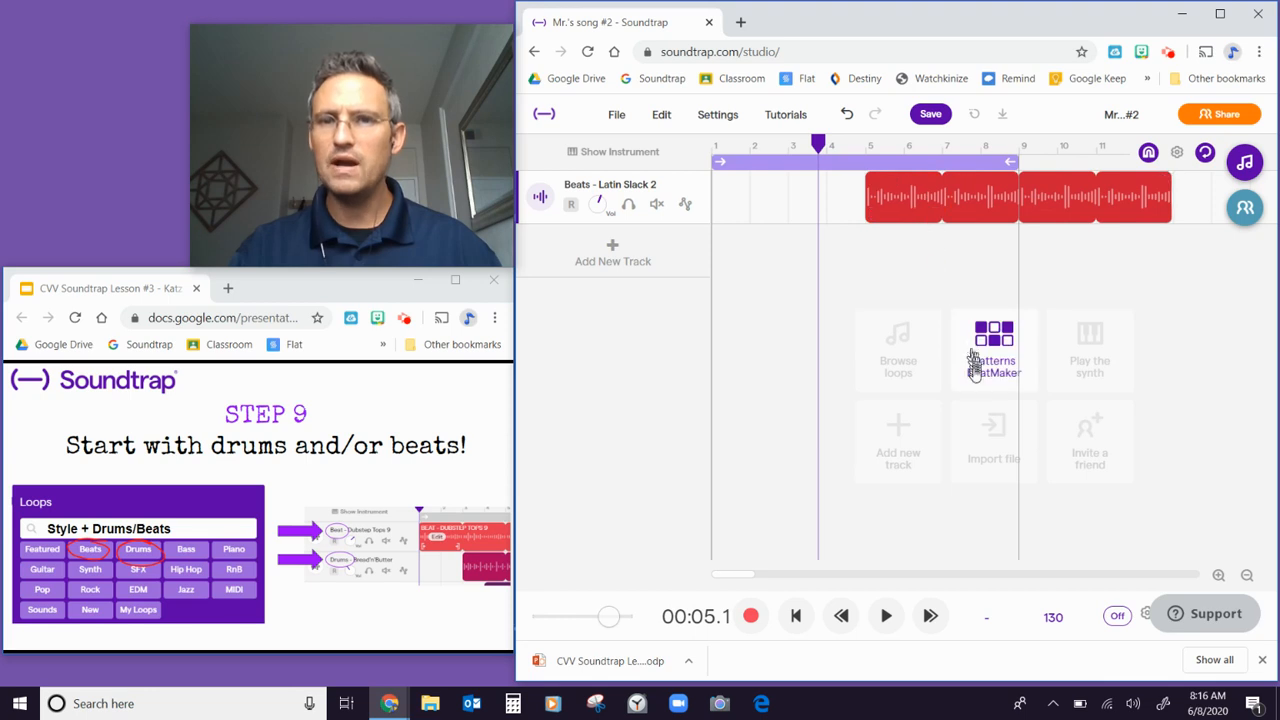
{"action": "left_click", "coordinate": [870, 147]}
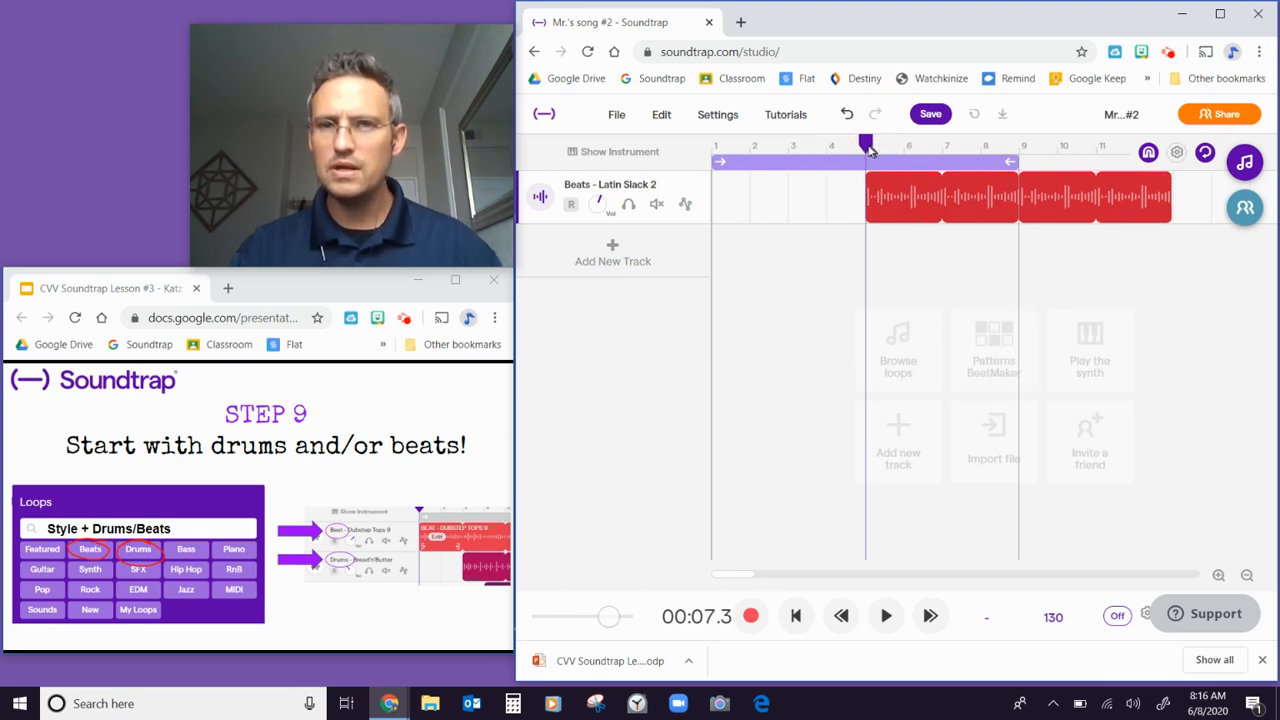
{"action": "left_click_drag", "start_coordinate": [868, 147], "coordinate": [826, 147]}
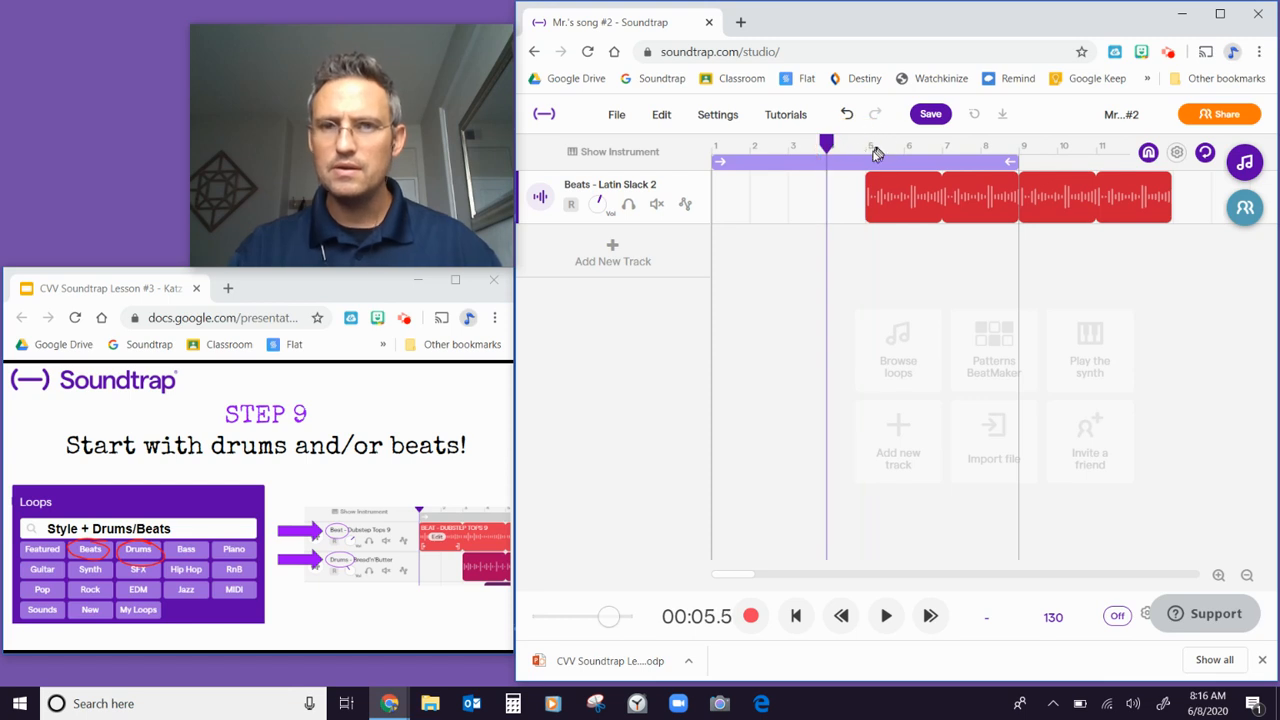
{"action": "key", "text": "ctrl"}
{"action": "key", "text": "ctrl"}
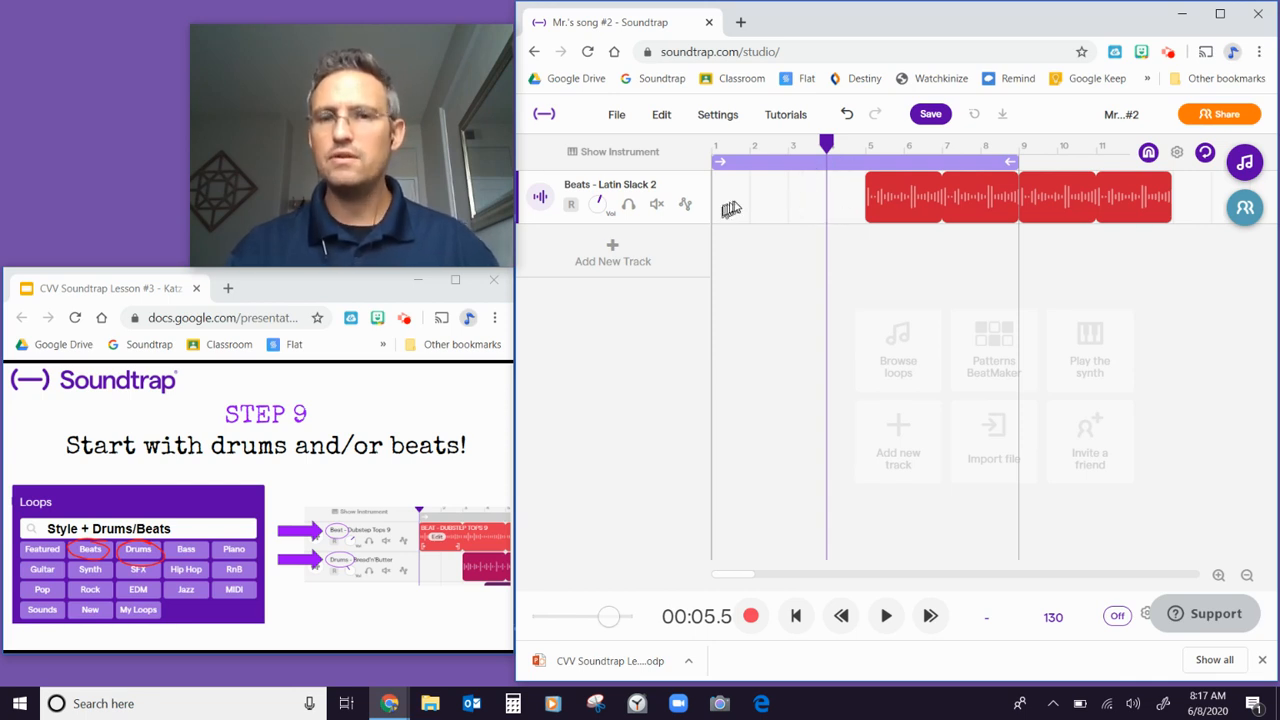
- Advance the lesson slides to Step 10 about adding a bass
{"action": "mouse_move", "coordinate": [887, 208]}
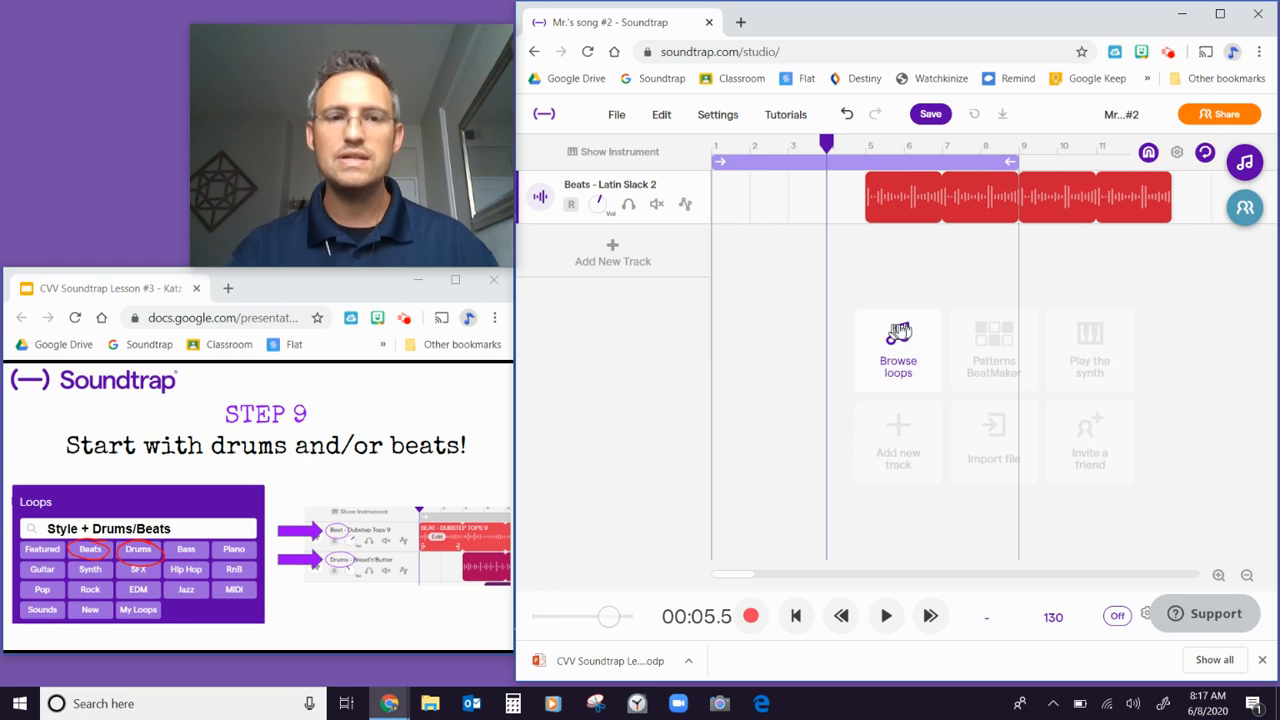
{"action": "left_click", "coordinate": [323, 292]}
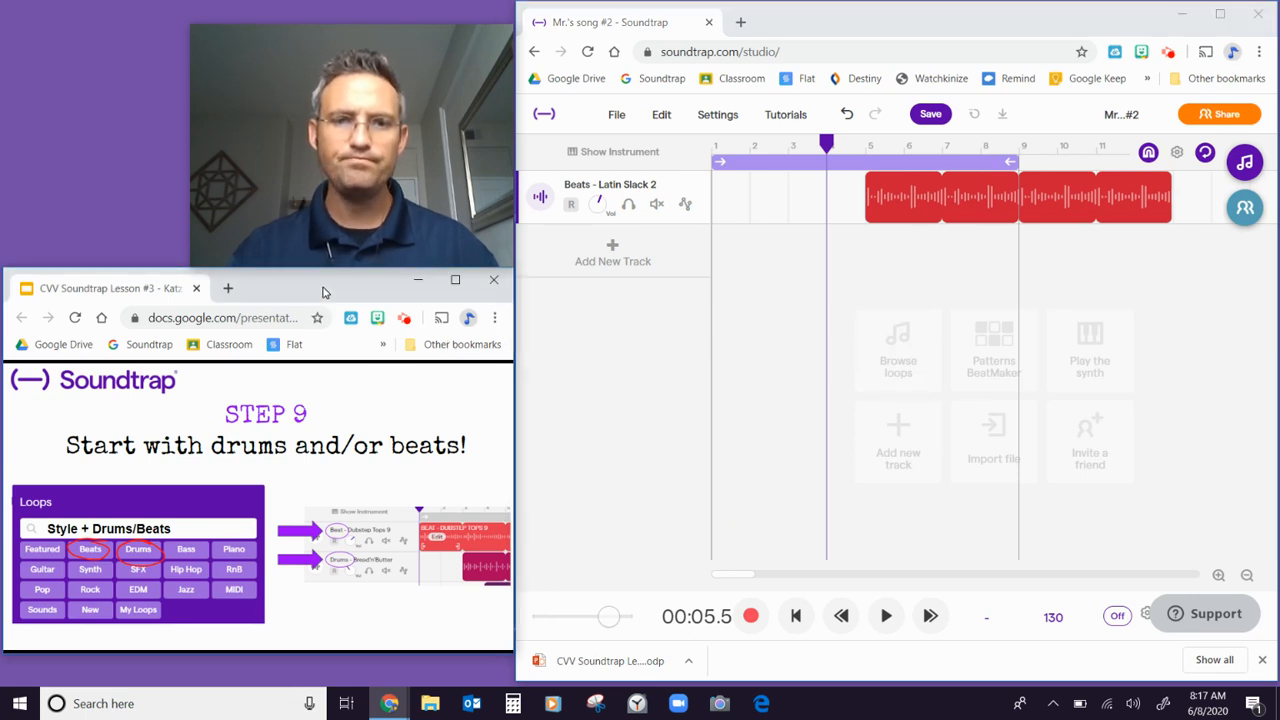
{"action": "key", "text": "Right"}
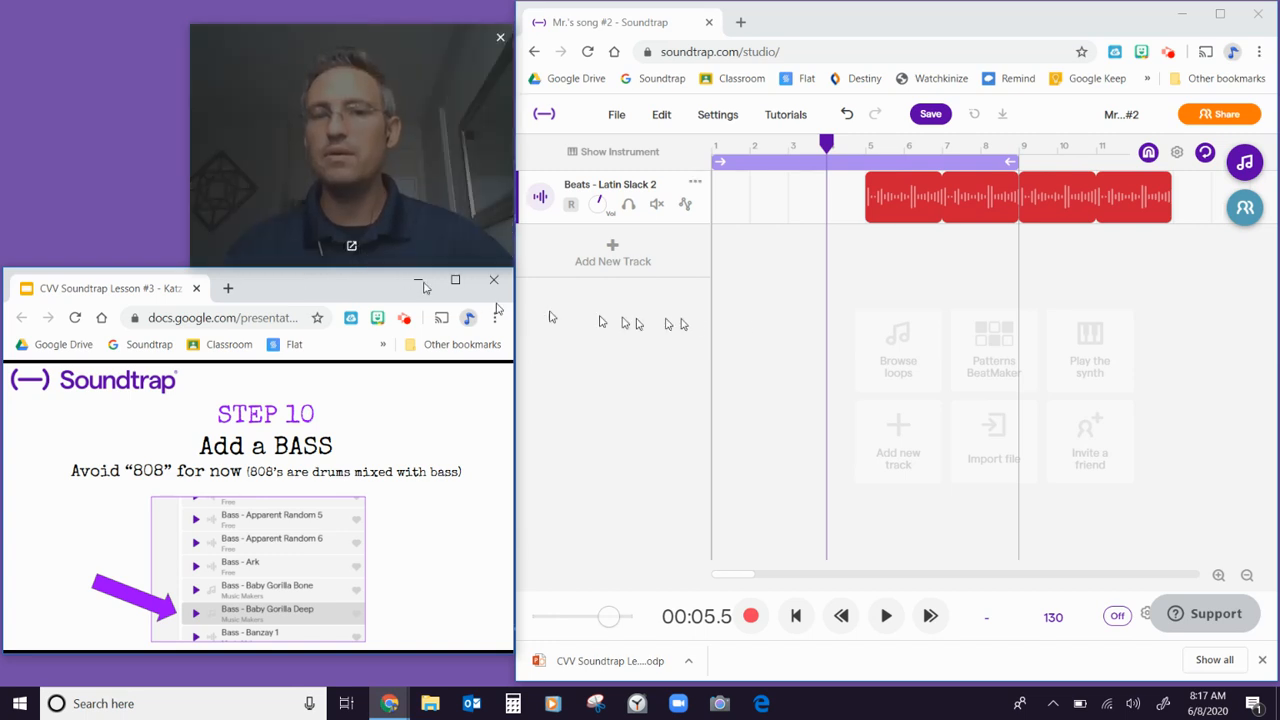
- Reopen the loops library and replace the search with "latin" narrowed to Bass loops
{"action": "left_click", "coordinate": [1252, 170]}
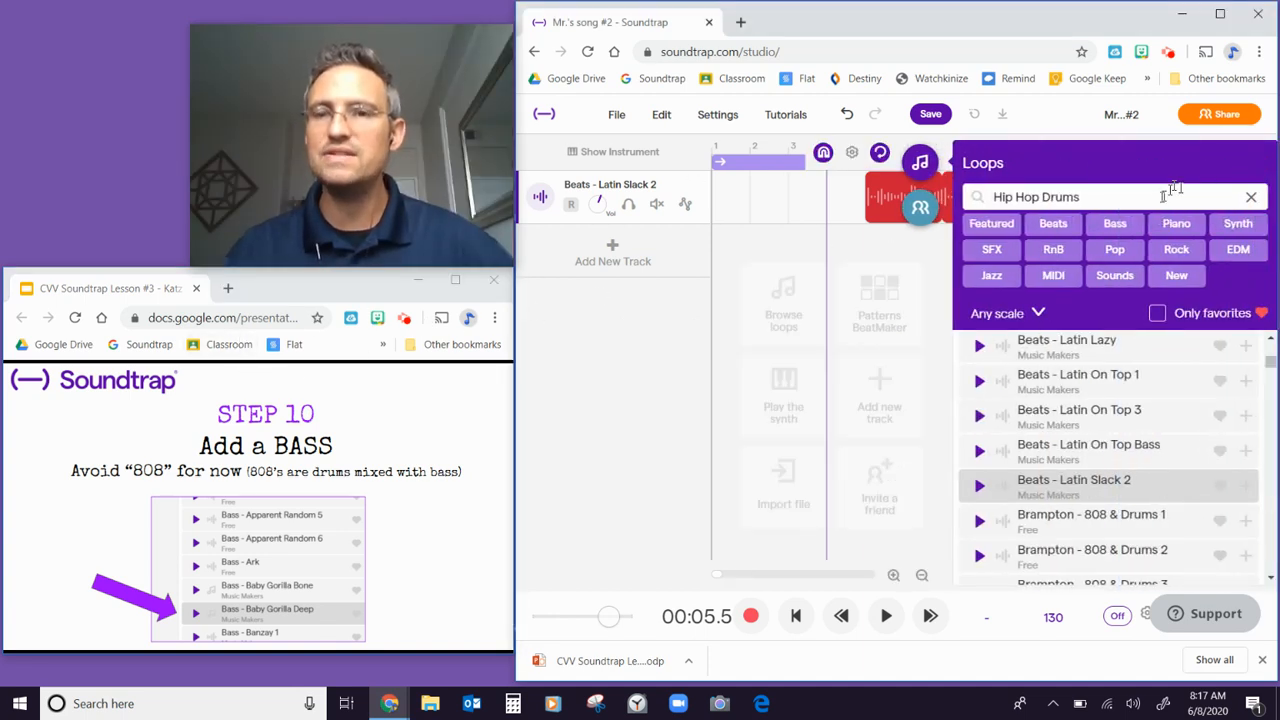
{"action": "left_click", "coordinate": [1120, 197]}
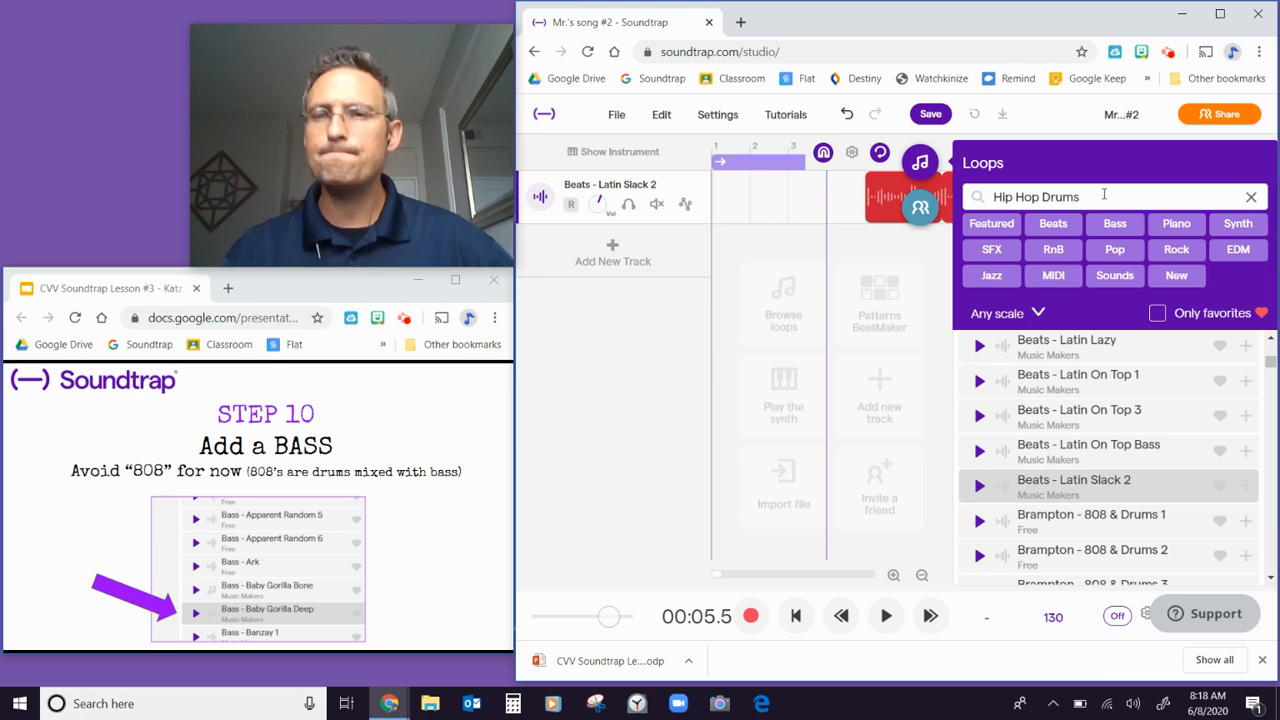
{"action": "left_click_drag", "start_coordinate": [1104, 196], "coordinate": [975, 197]}
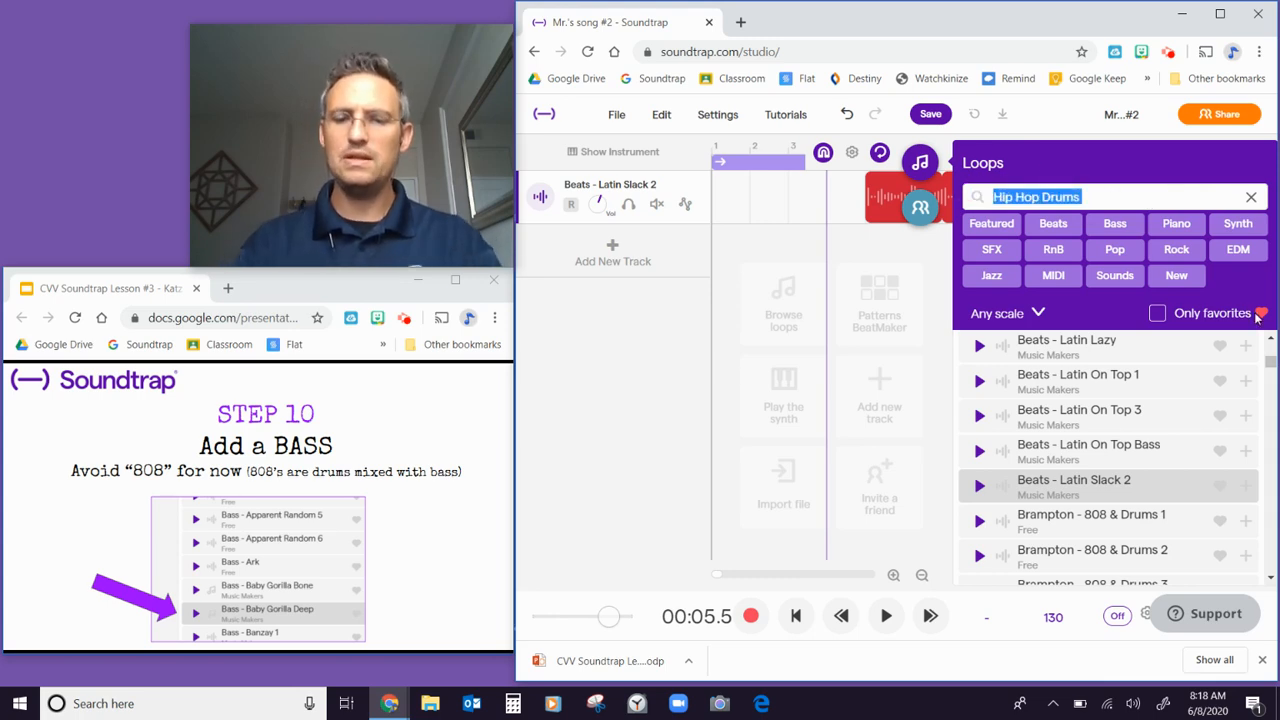
{"action": "type", "text": "latin"}
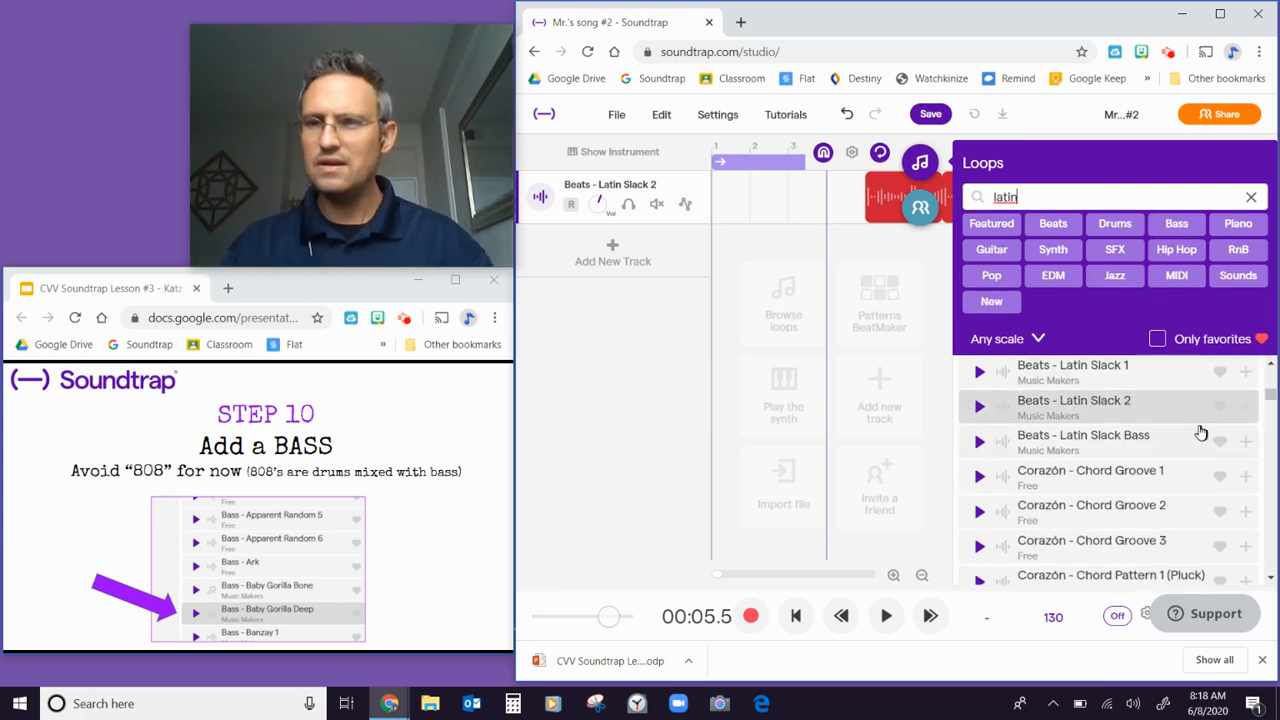
{"action": "scroll", "coordinate": [1196, 432], "scroll_direction": "down", "scroll_amount": 4}
{"action": "scroll", "coordinate": [1193, 432], "scroll_direction": "down", "scroll_amount": 1}
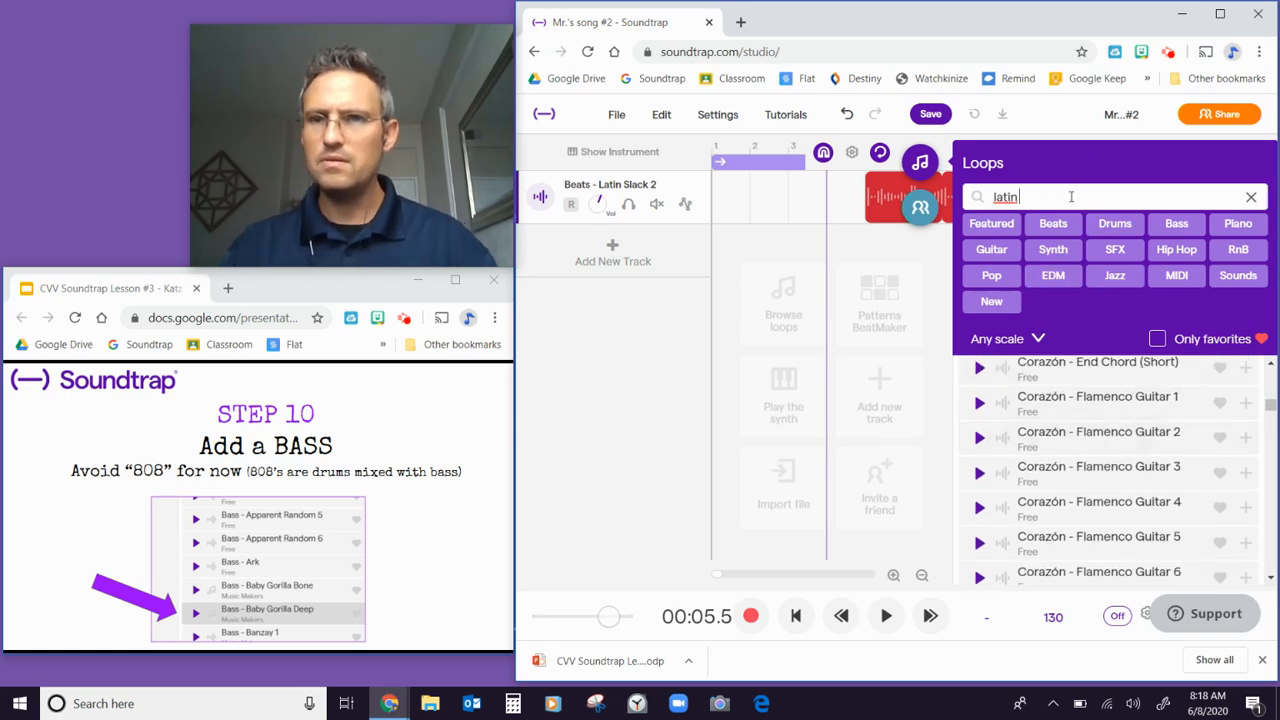
{"action": "left_click", "coordinate": [1177, 224]}
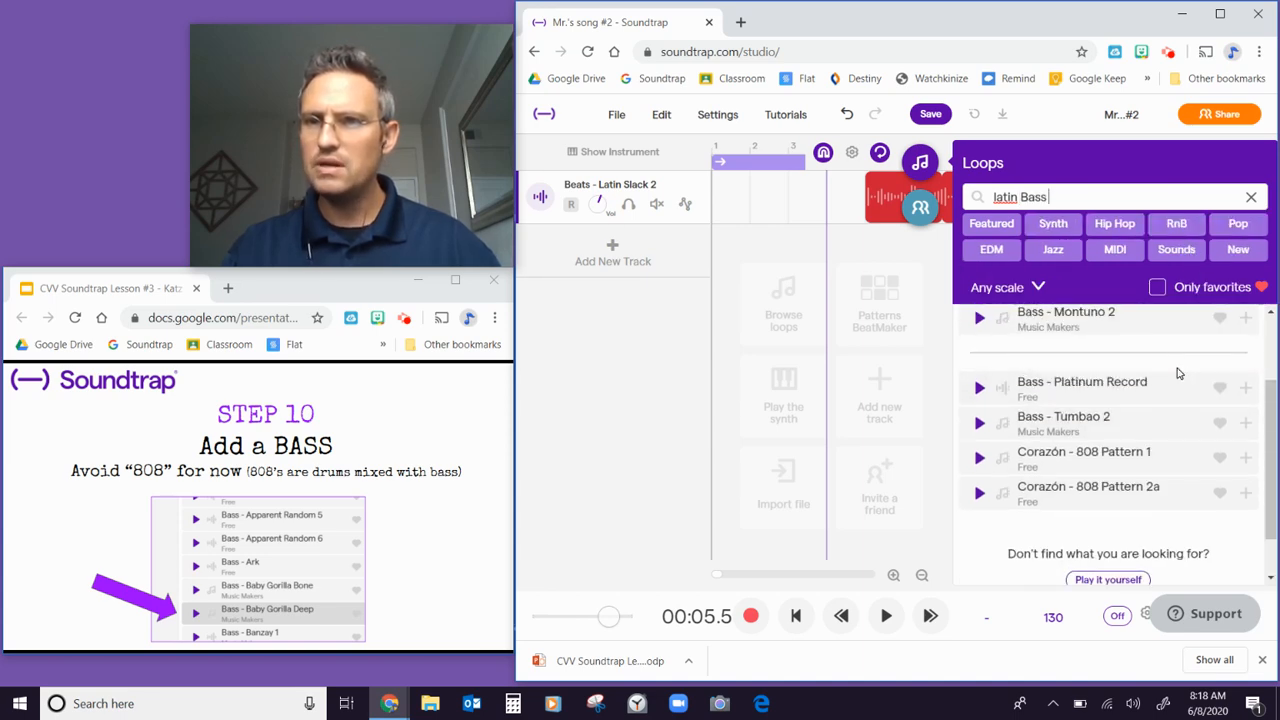
{"action": "scroll", "coordinate": [1176, 375], "scroll_direction": "down", "scroll_amount": 1}
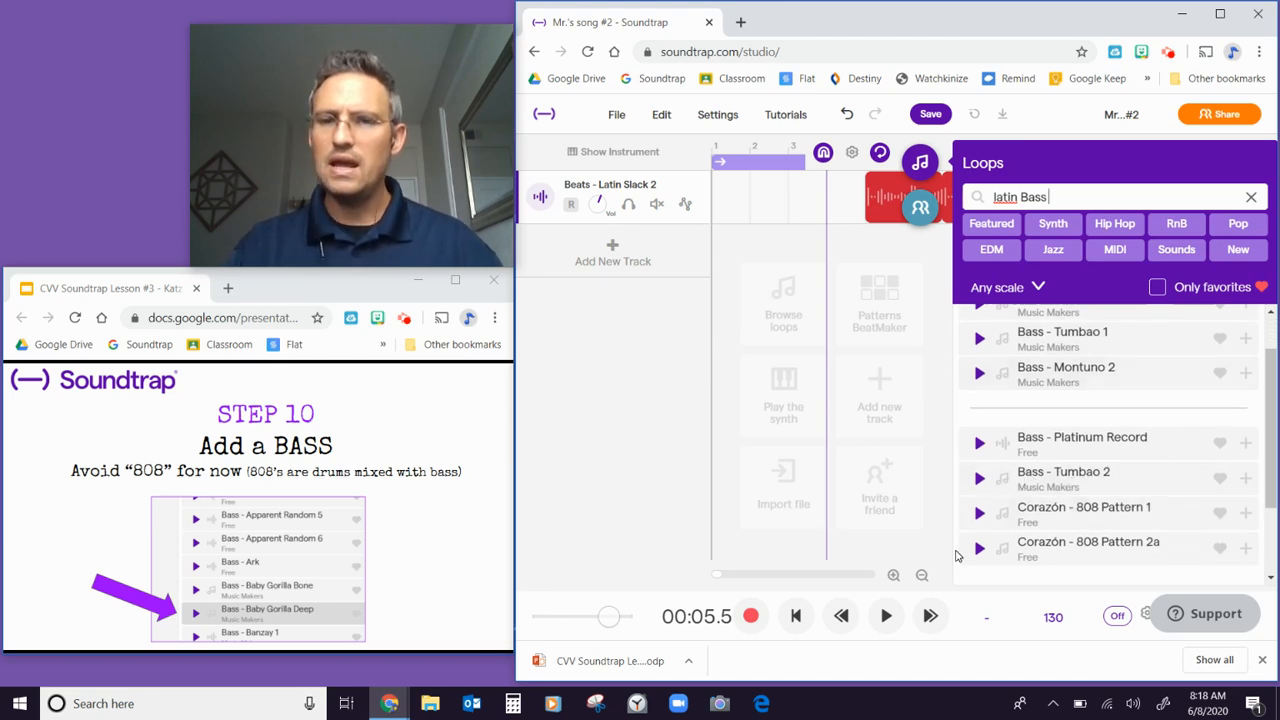
- Play the song with the loops library hidden and set the cycle region to start at measure 5
{"action": "left_click", "coordinate": [887, 616]}
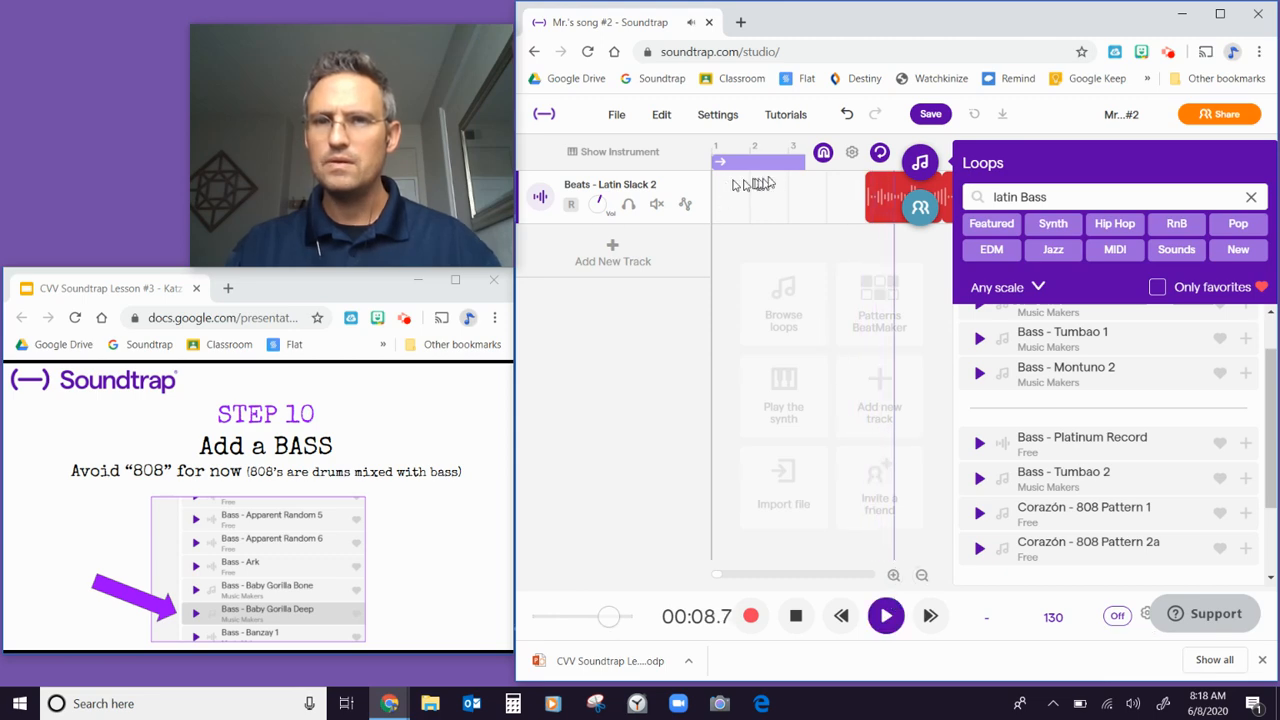
{"action": "left_click", "coordinate": [914, 167]}
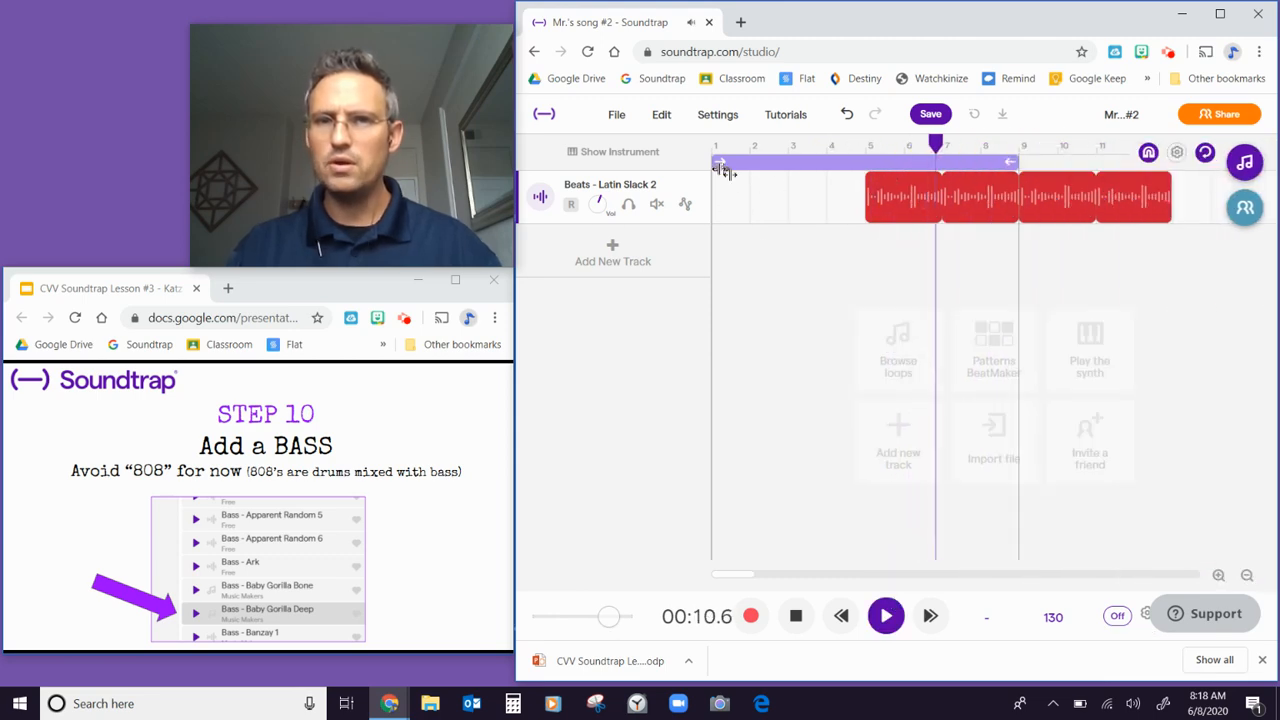
{"action": "left_click_drag", "start_coordinate": [719, 162], "coordinate": [871, 166]}
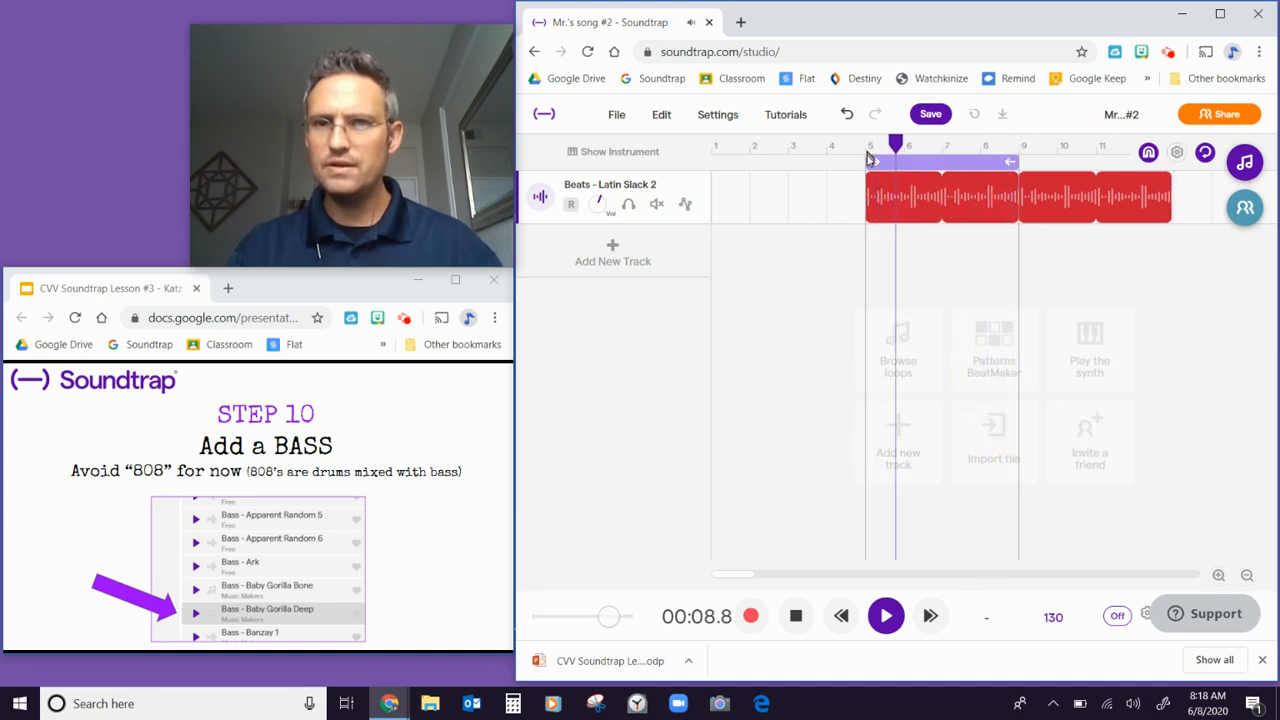
{"action": "mouse_move", "coordinate": [868, 162]}
{"action": "left_mouse_down"}
{"action": "mouse_move", "coordinate": [745, 160]}
{"action": "mouse_move", "coordinate": [868, 161]}
{"action": "left_mouse_up"}
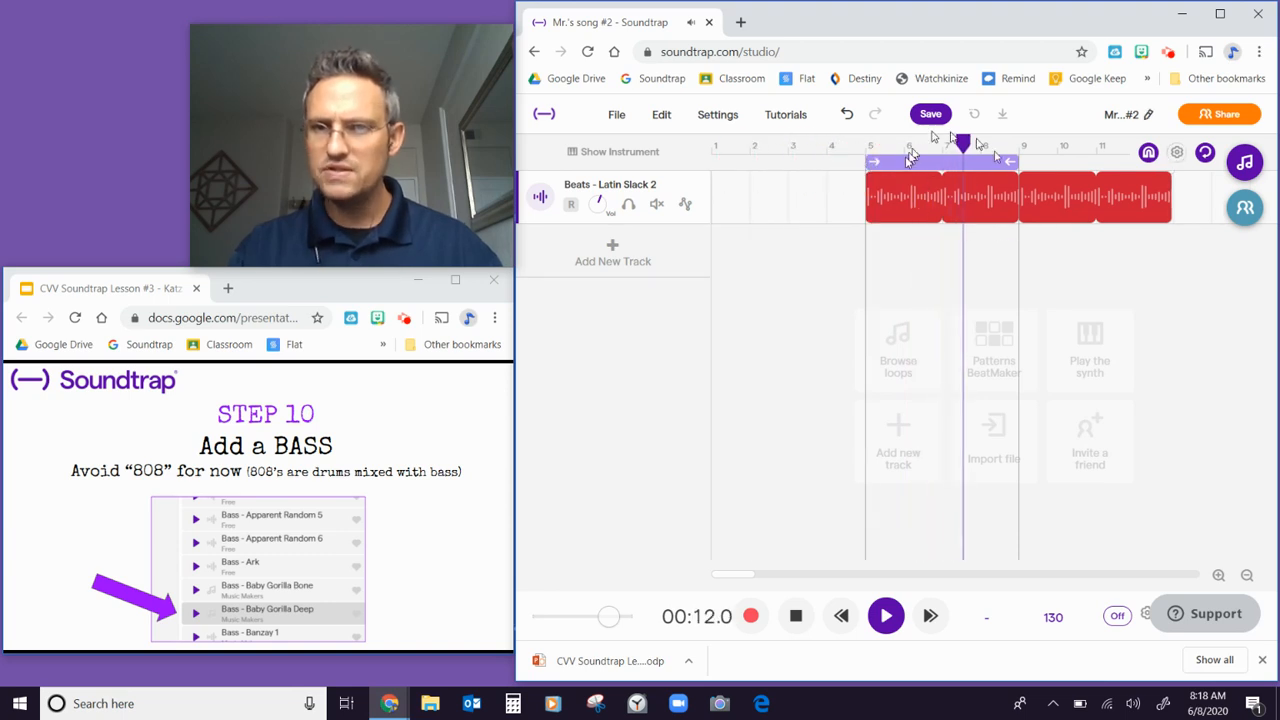
- Preview the Bass loops Platinum Record, Tumbao 2, Montuno 2, Tumbao 1 and Montuno 1 against the playing beats
{"action": "left_click", "coordinate": [1242, 162]}
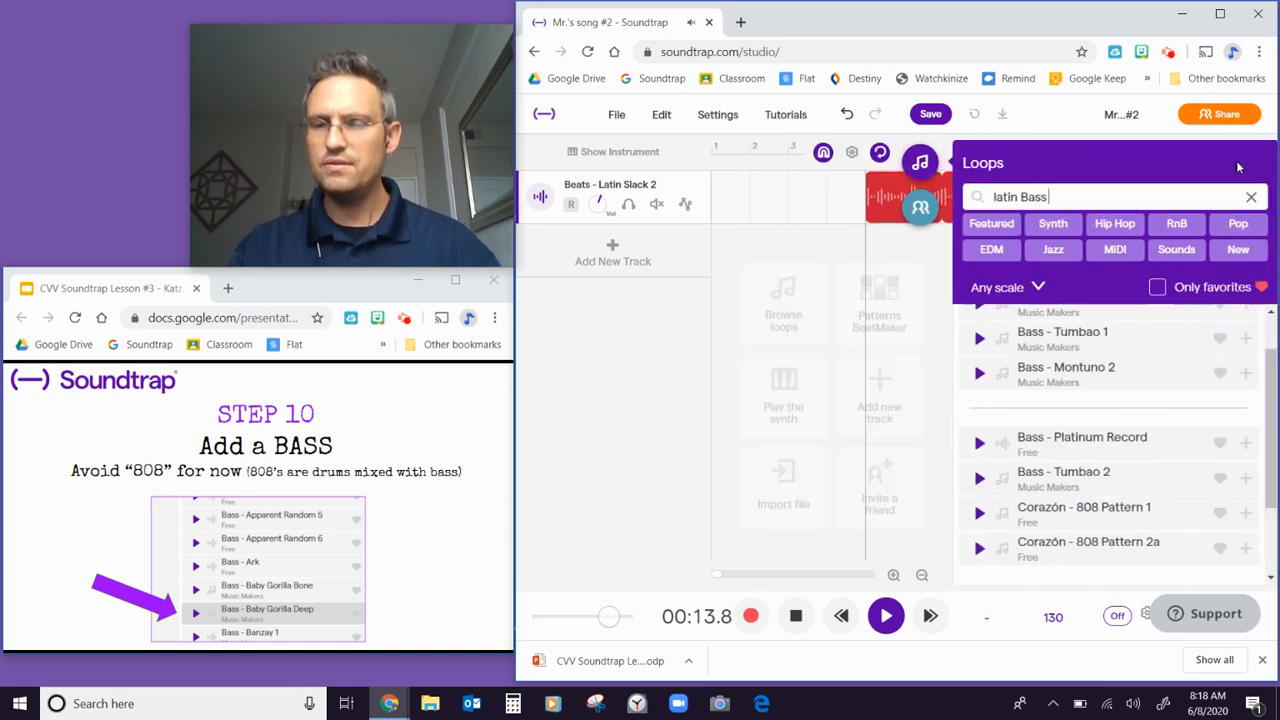
{"action": "left_click", "coordinate": [982, 441]}
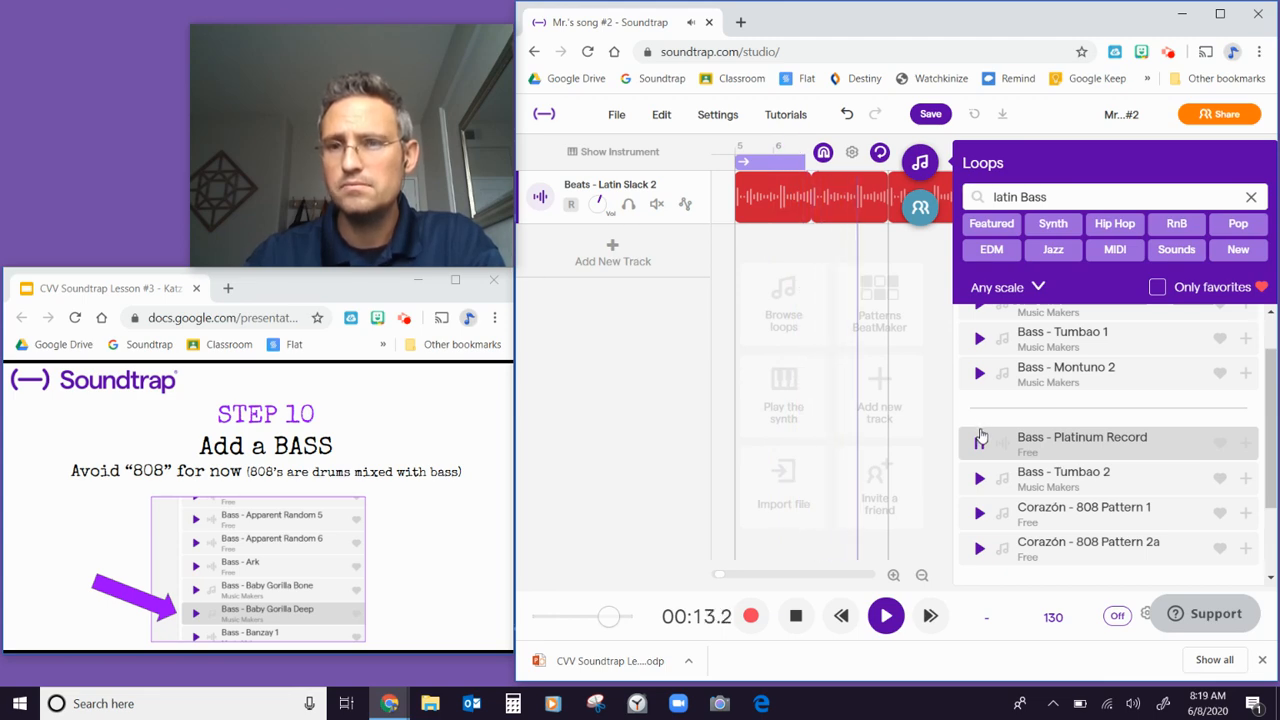
{"action": "left_click", "coordinate": [980, 440]}
{"action": "left_click", "coordinate": [981, 477]}
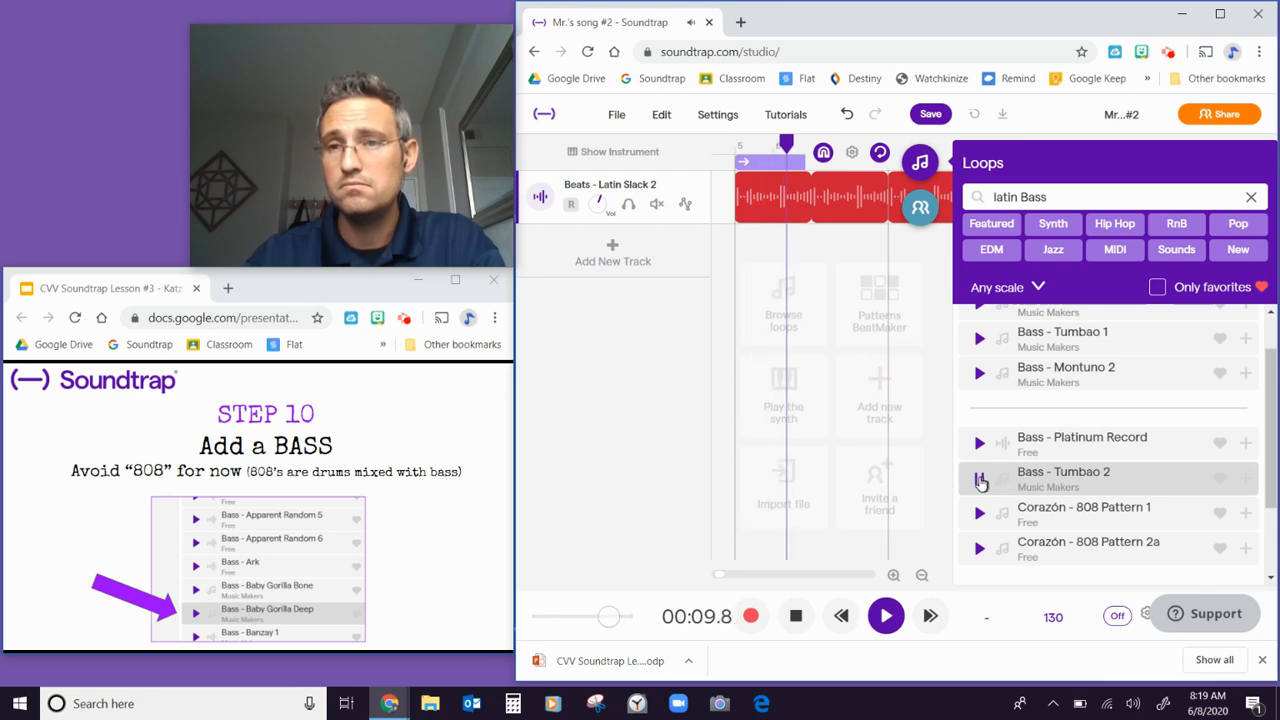
{"action": "scroll", "coordinate": [983, 455], "scroll_direction": "up", "scroll_amount": 2}
{"action": "left_click", "coordinate": [980, 430]}
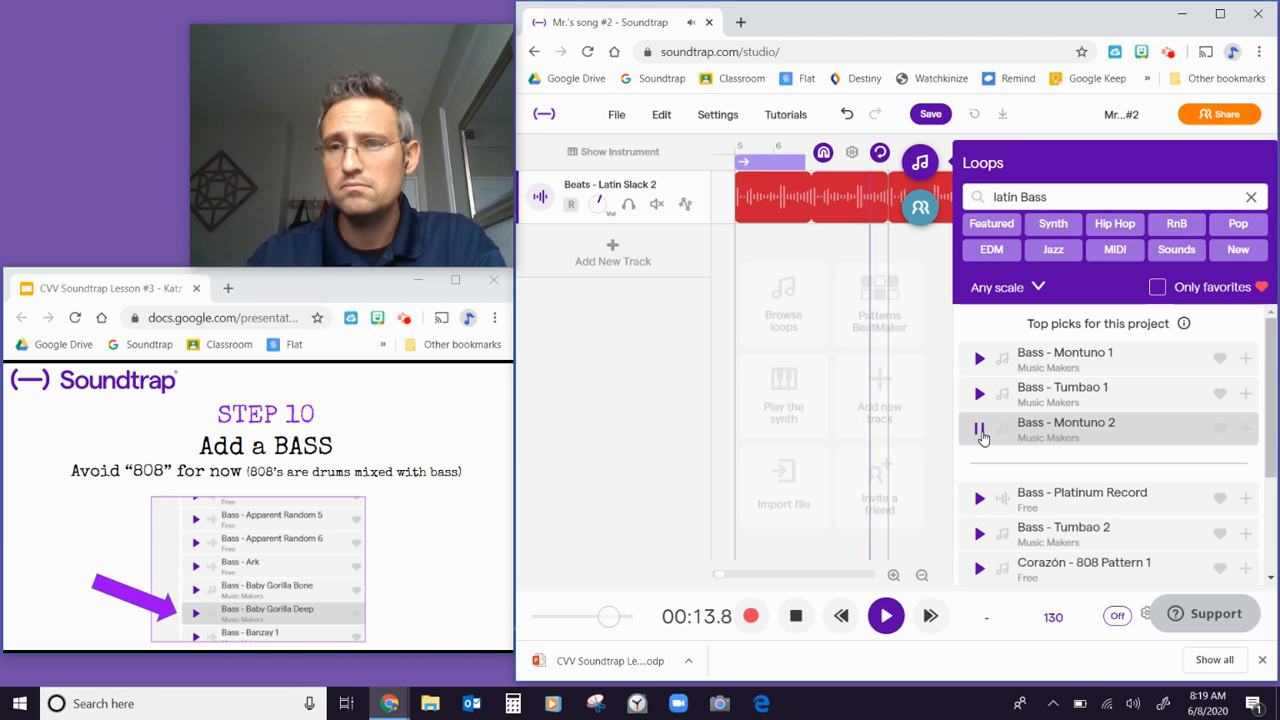
{"action": "left_click", "coordinate": [978, 395]}
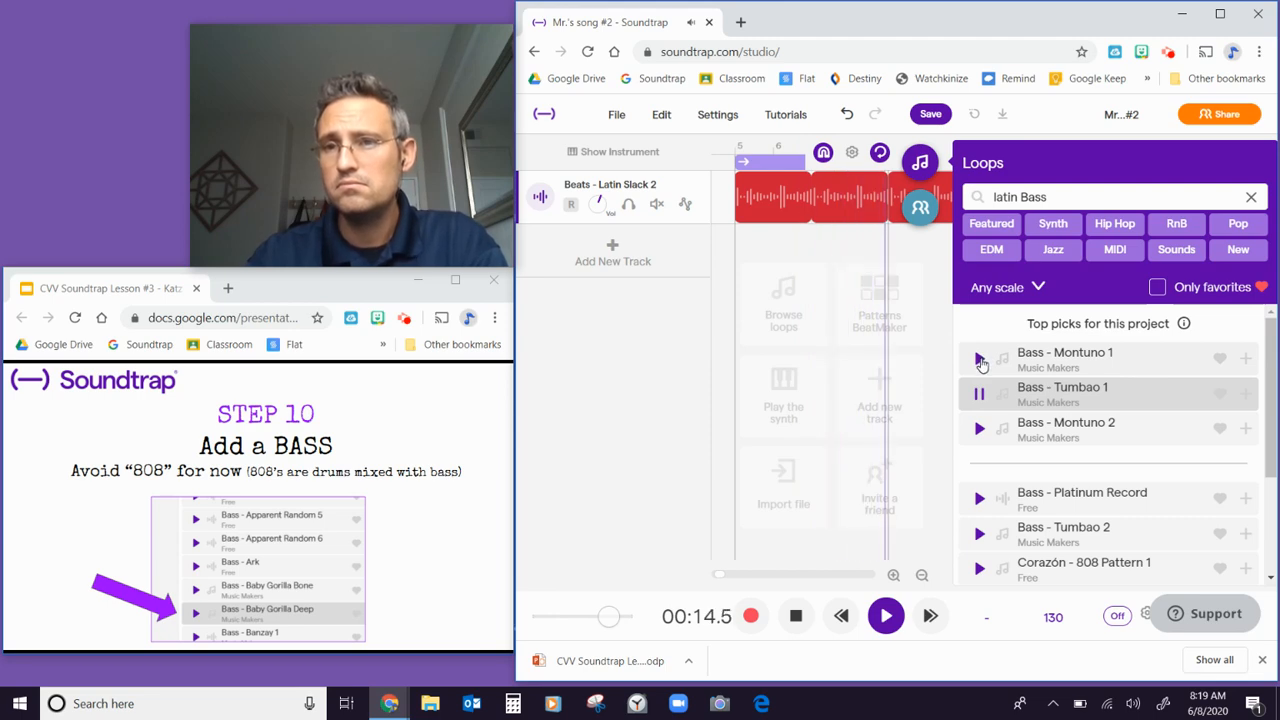
{"action": "left_click", "coordinate": [980, 360]}
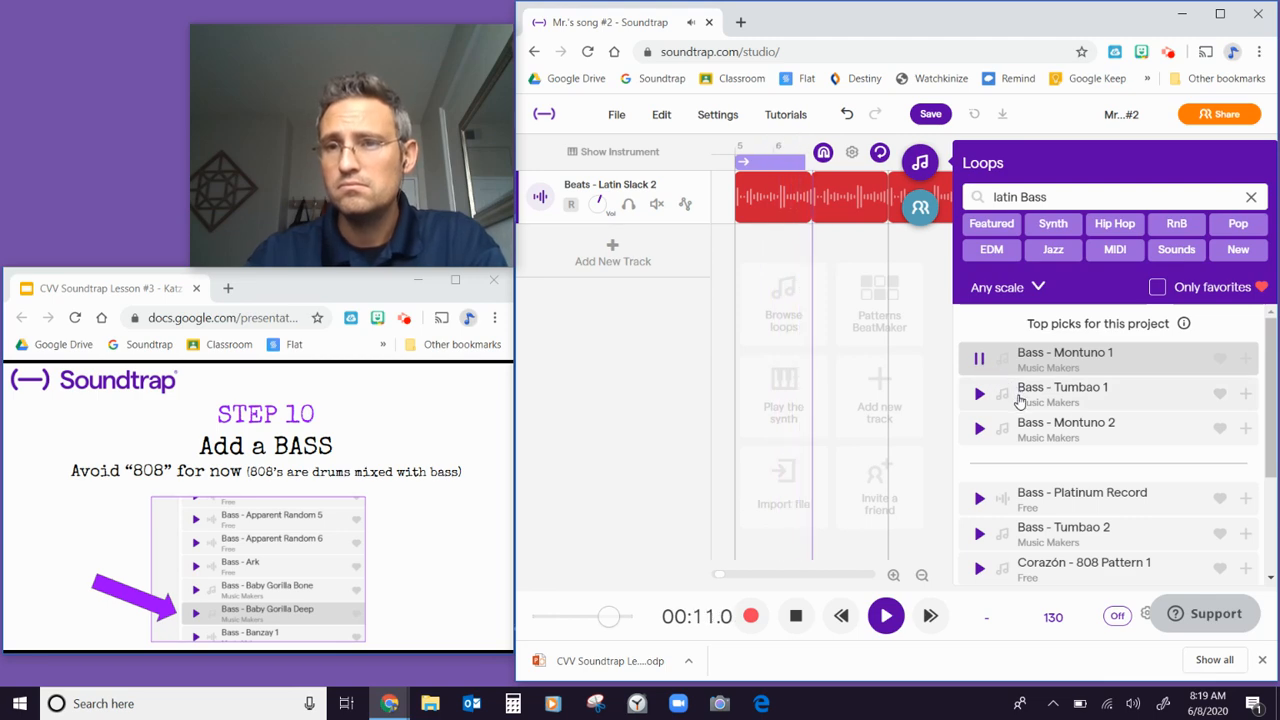
- Preview Bass - Tumbao 2 and Corazón - 808 Pattern 1 over the beats, then stop playback
{"action": "scroll", "coordinate": [996, 400], "scroll_direction": "down", "scroll_amount": 3}
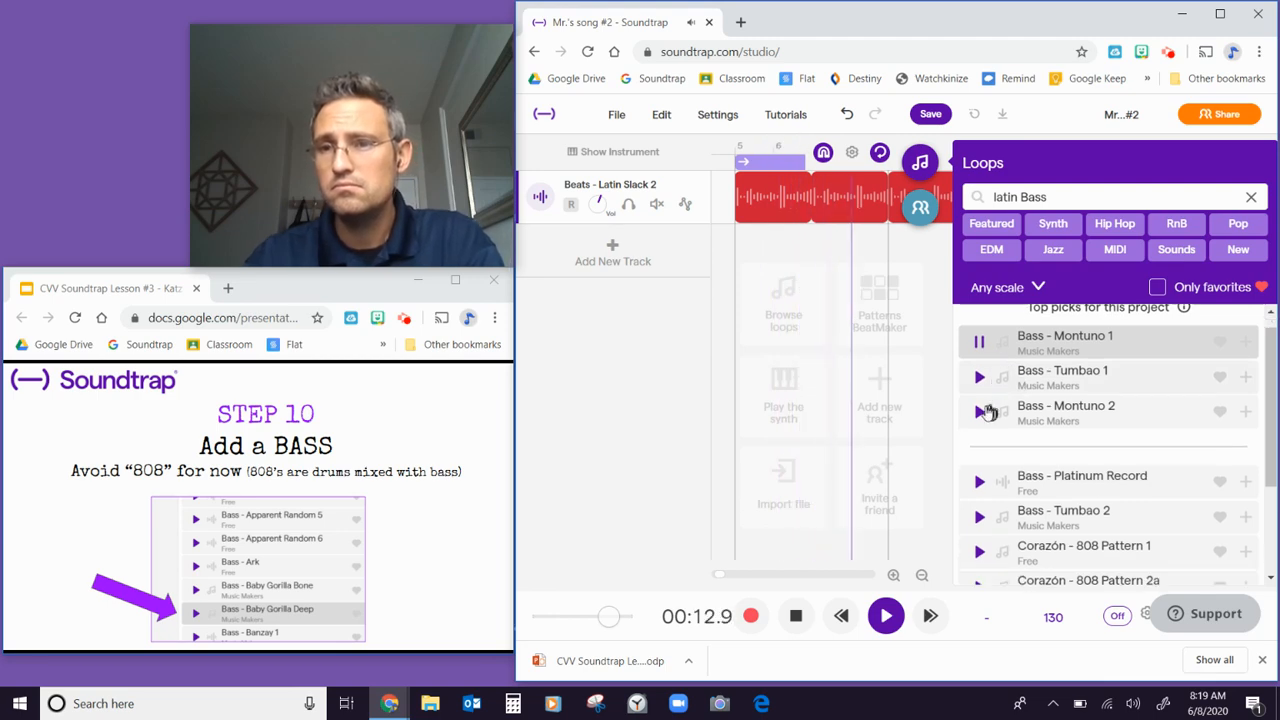
{"action": "left_click", "coordinate": [979, 372]}
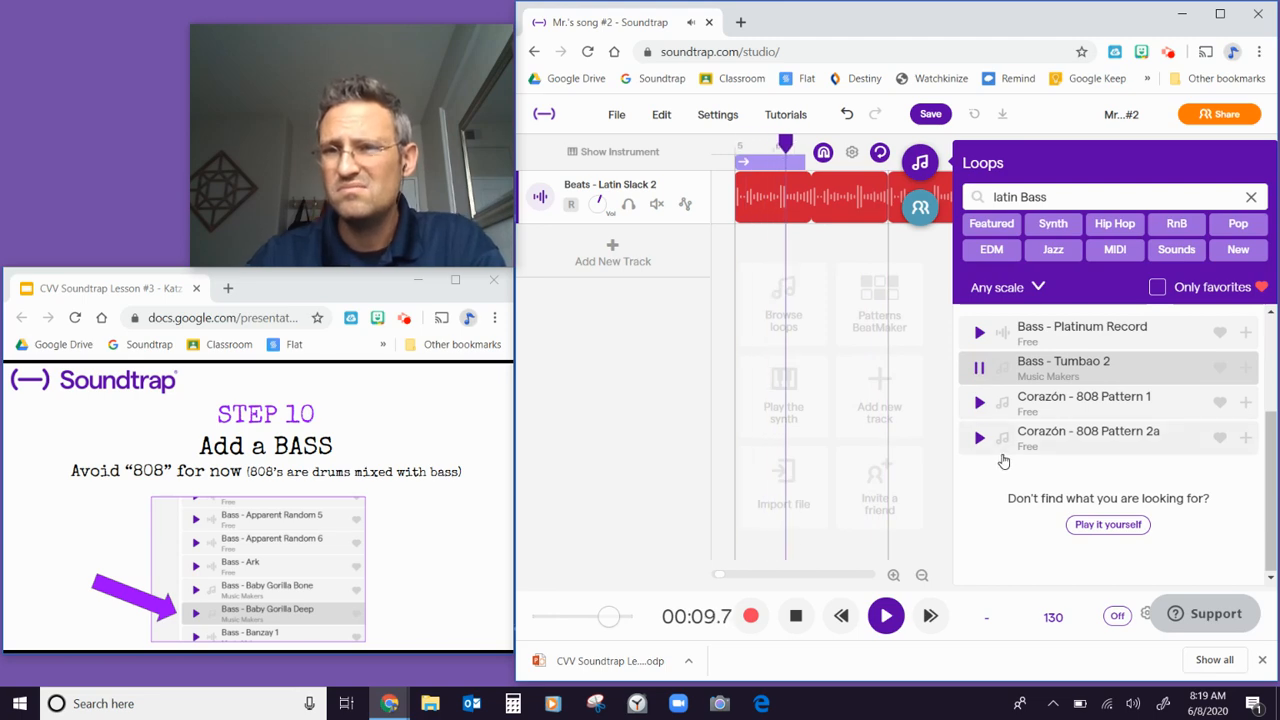
{"action": "left_click", "coordinate": [980, 404]}
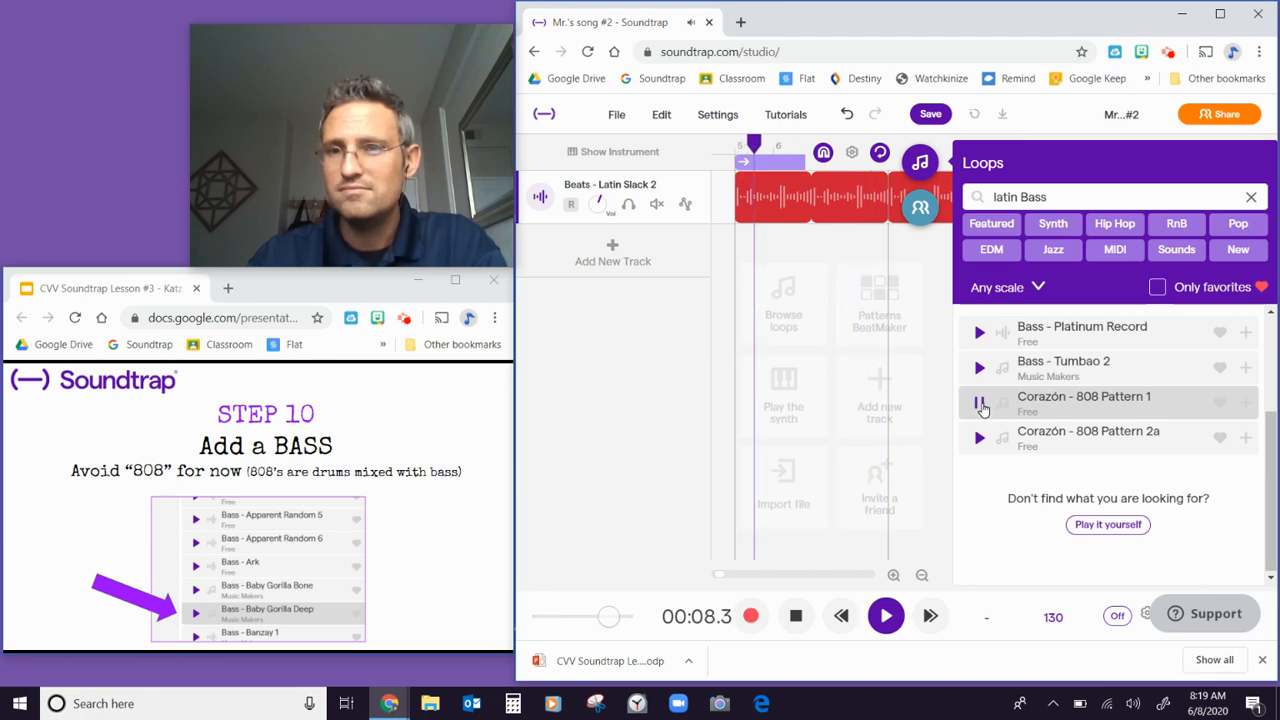
{"action": "left_click", "coordinate": [981, 404]}
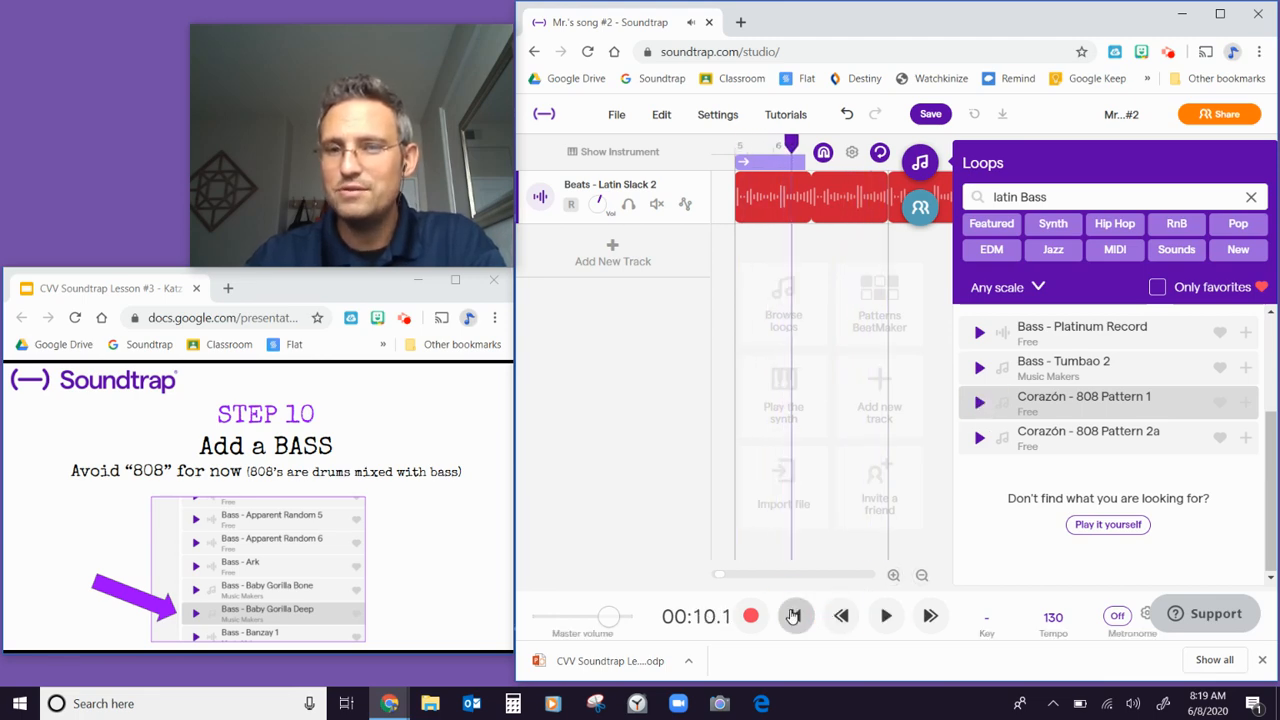
- Preview Bass - Tumbao 1 on its own, add it to the song as a new track, and hide the loops library
{"action": "scroll", "coordinate": [1147, 468], "scroll_direction": "up", "scroll_amount": 1}
{"action": "scroll", "coordinate": [1147, 468], "scroll_direction": "up", "scroll_amount": 1}
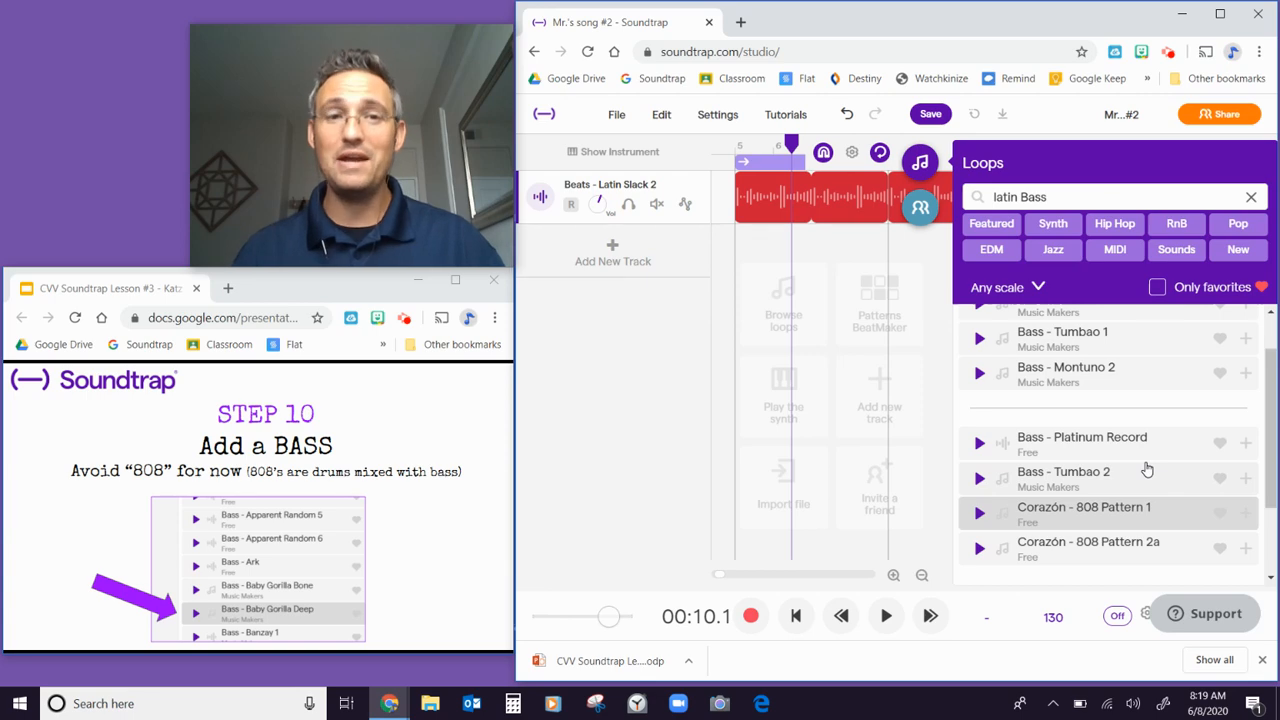
{"action": "left_click", "coordinate": [980, 514]}
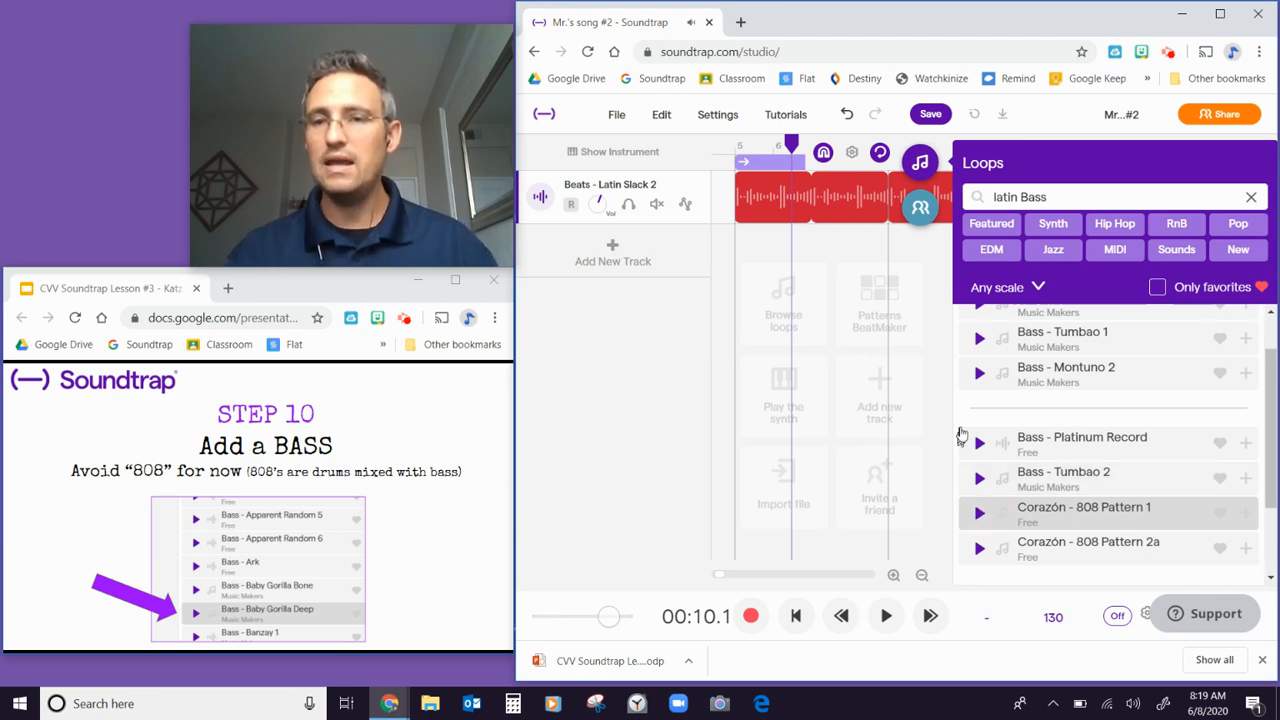
{"action": "left_click", "coordinate": [979, 338]}
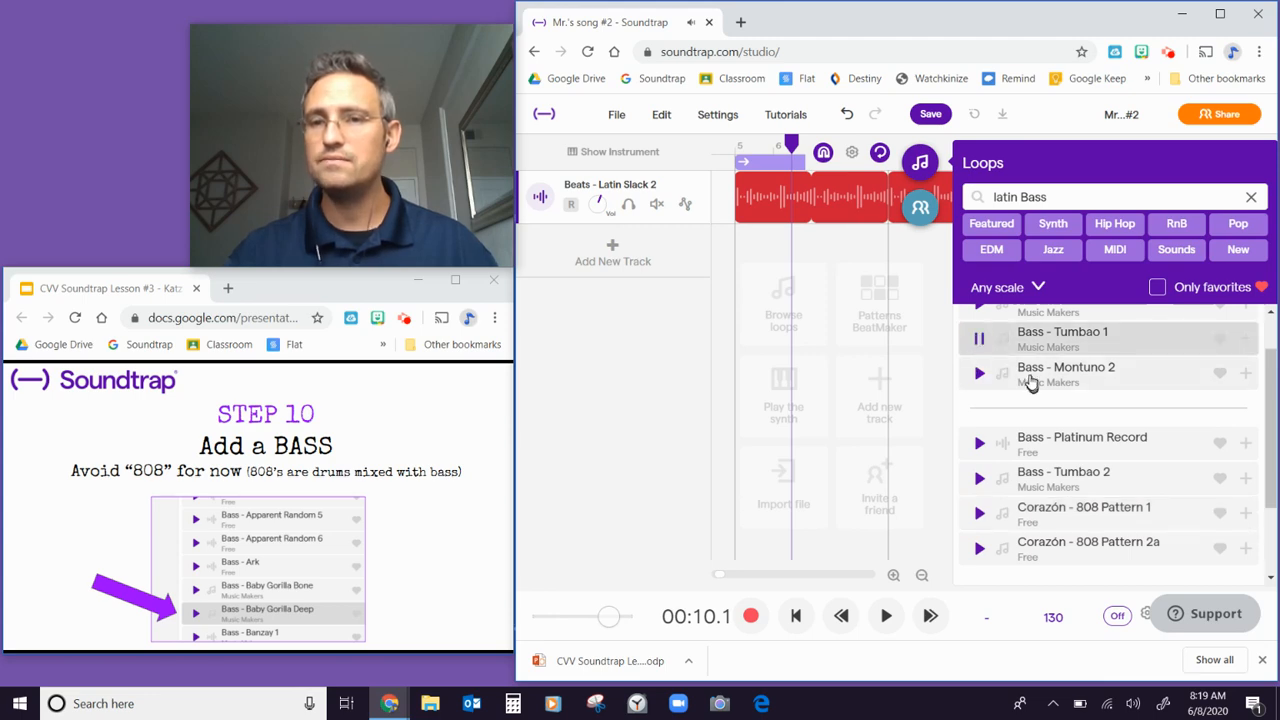
{"action": "left_click", "coordinate": [980, 340]}
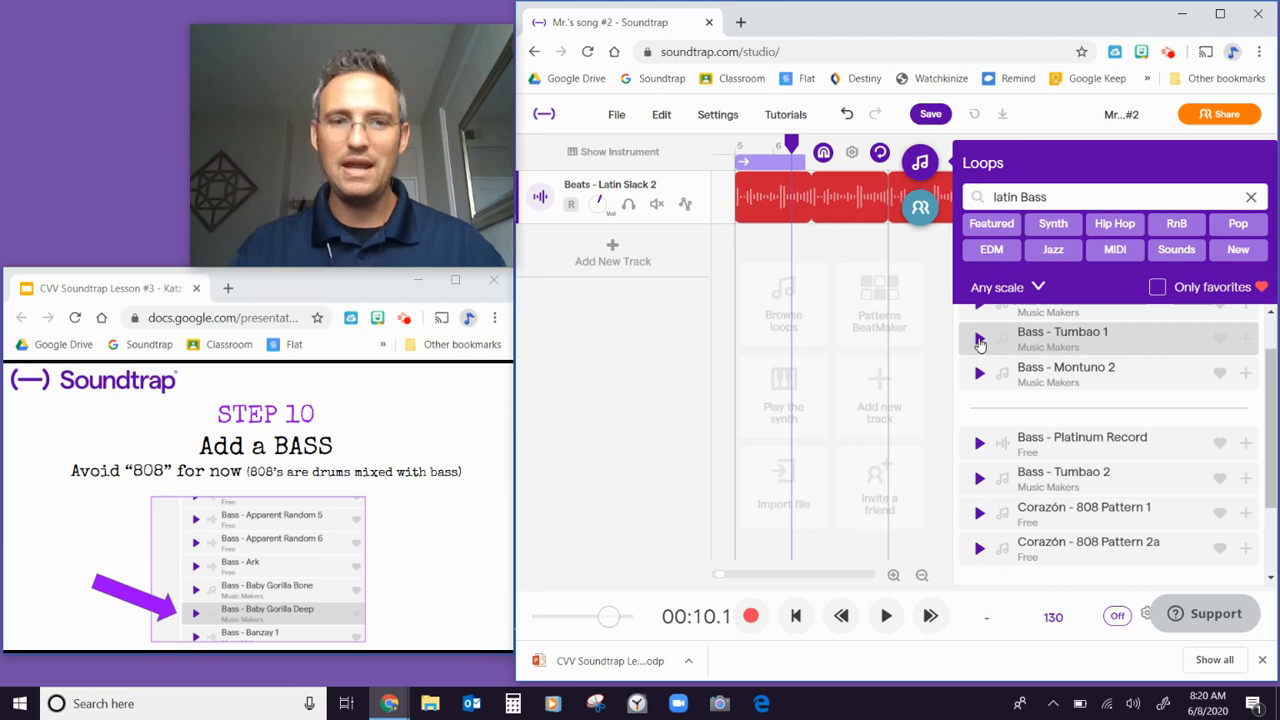
{"action": "left_click", "coordinate": [1040, 342]}
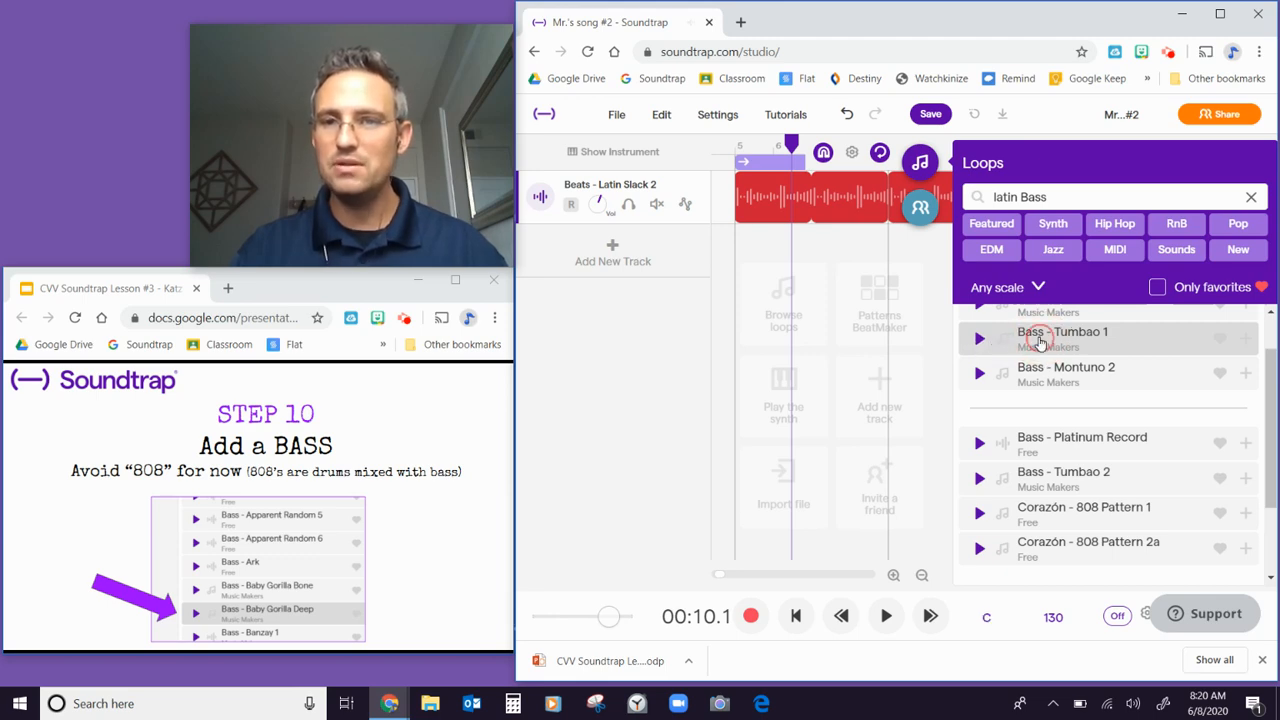
{"action": "left_click", "coordinate": [917, 170]}
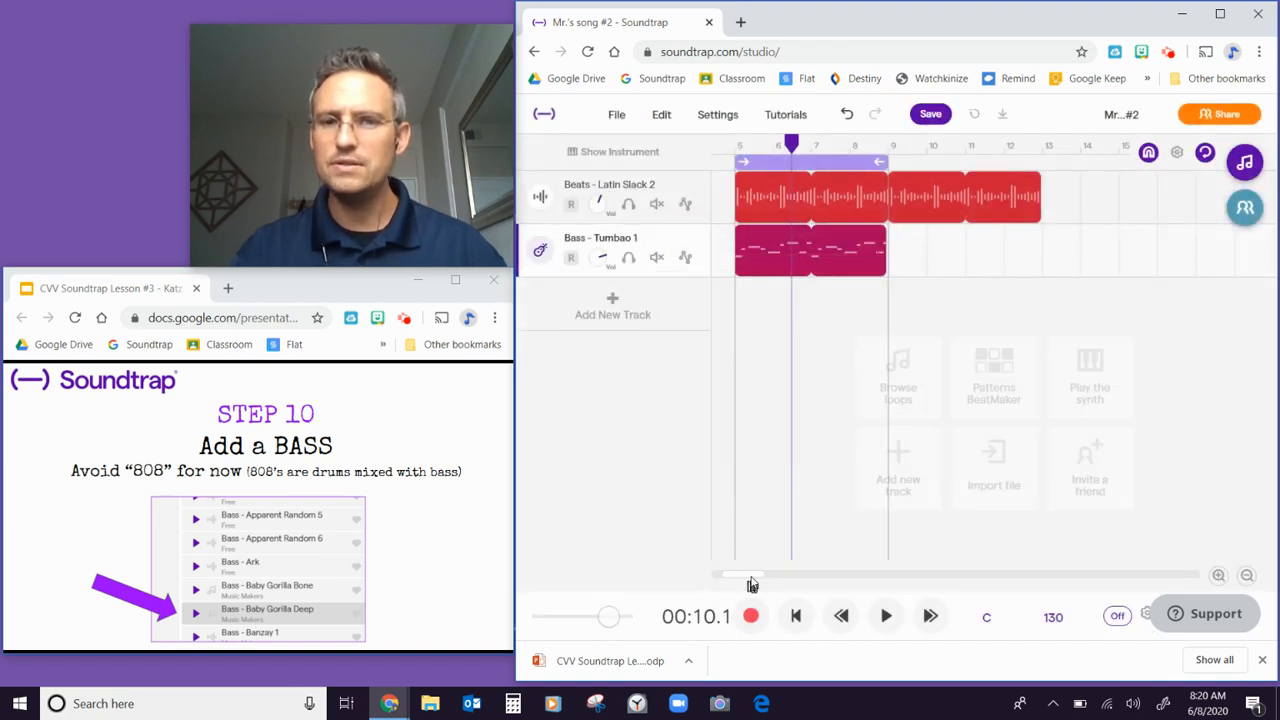
- Move the Bass - Tumbao 1 region to start at measure 1 and extend its loop to measure 17
{"action": "left_click_drag", "start_coordinate": [750, 575], "coordinate": [729, 580]}
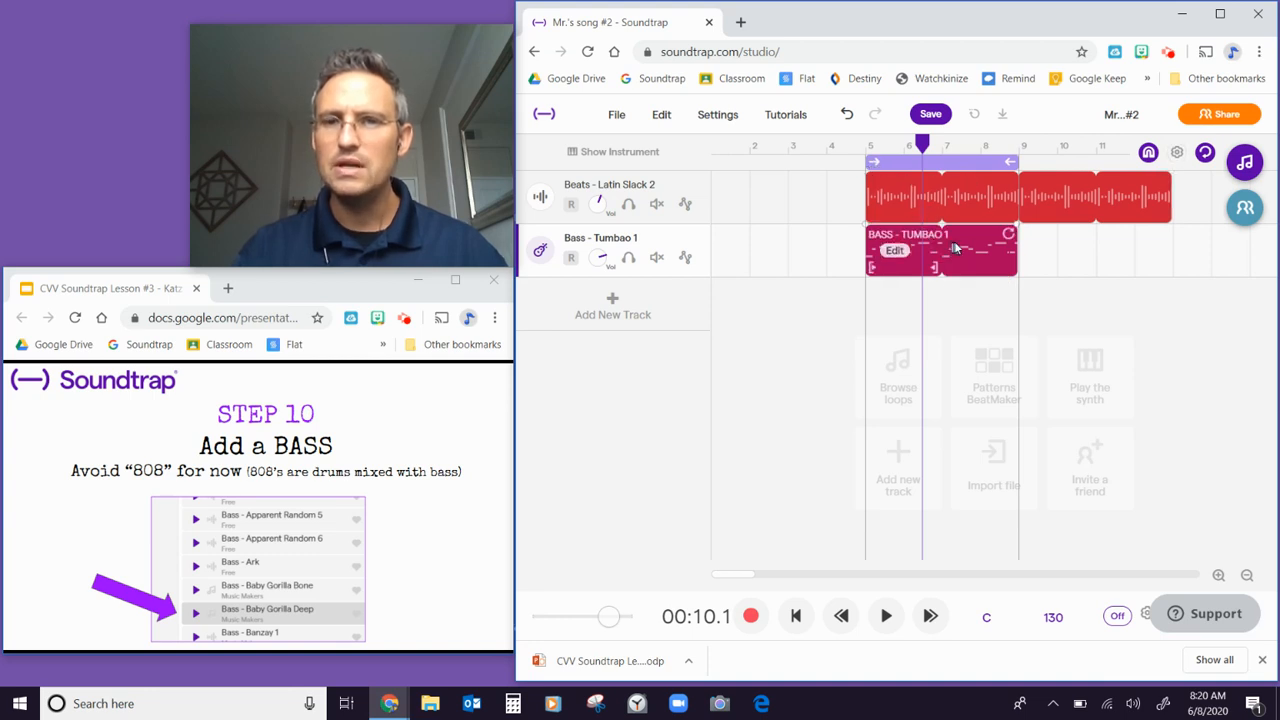
{"action": "left_click_drag", "start_coordinate": [955, 248], "coordinate": [990, 237]}
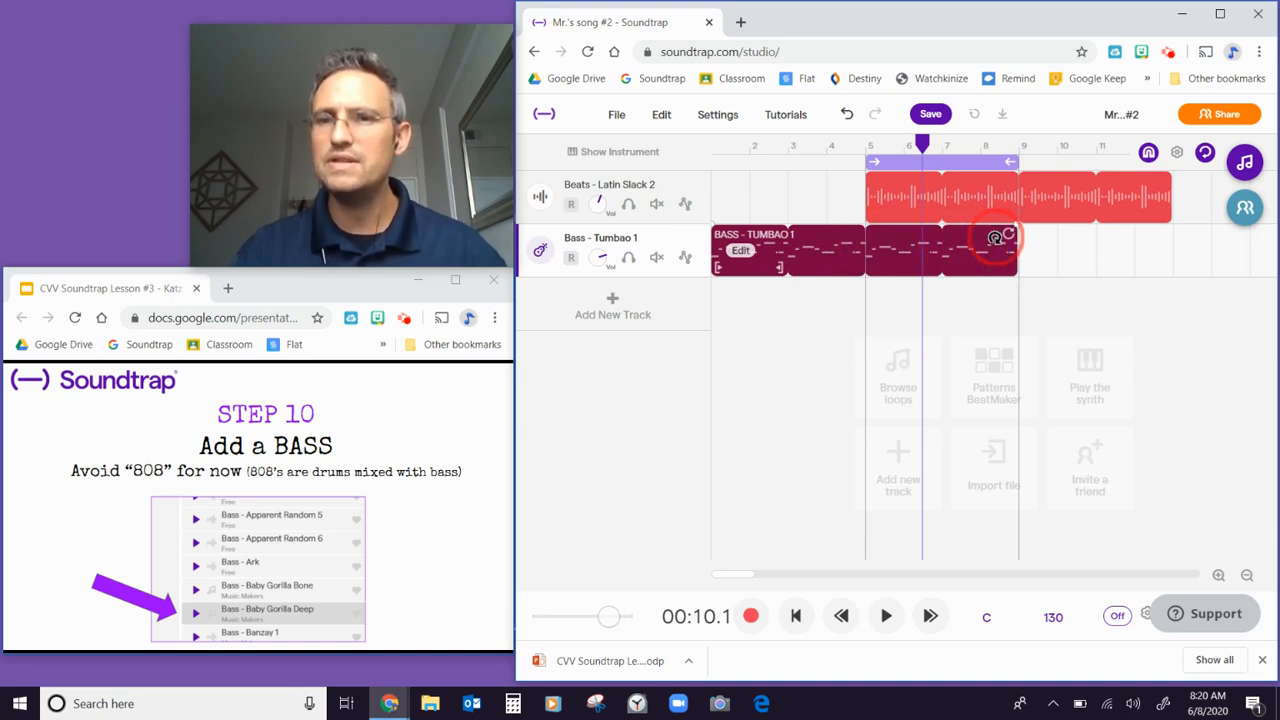
{"action": "left_click_drag", "start_coordinate": [995, 237], "coordinate": [1160, 240]}
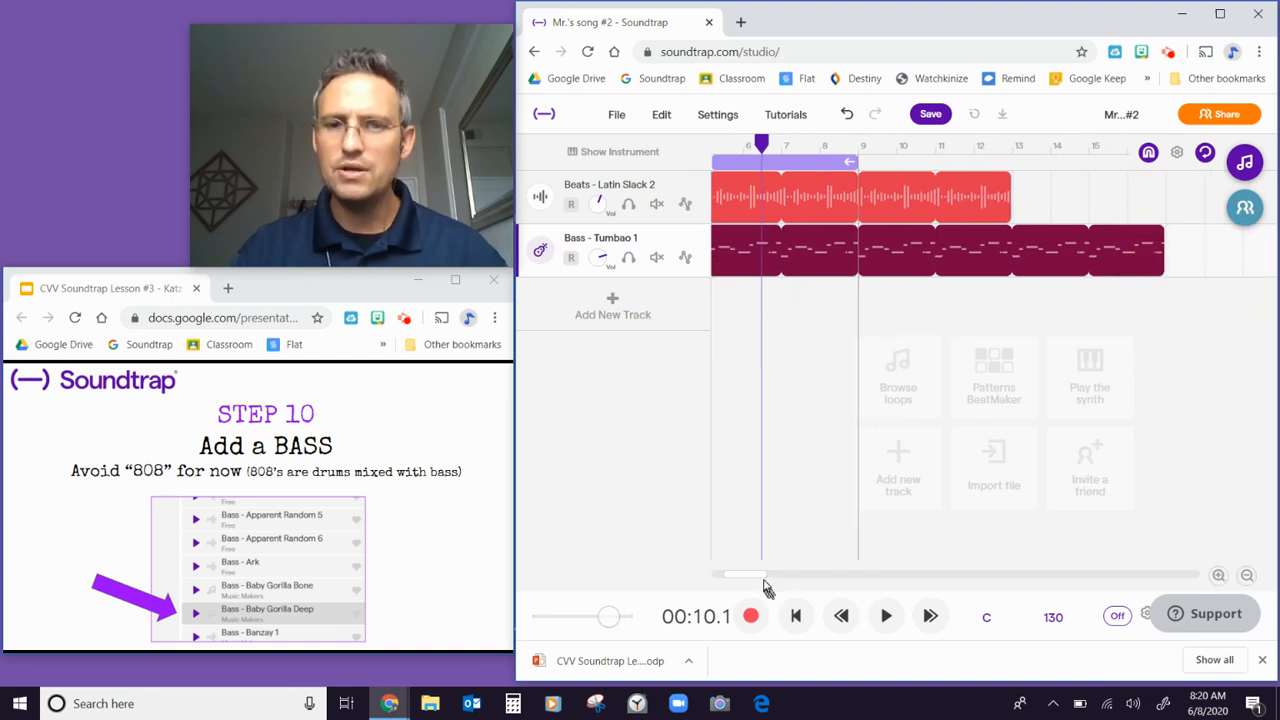
{"action": "left_click_drag", "start_coordinate": [766, 577], "coordinate": [740, 580]}
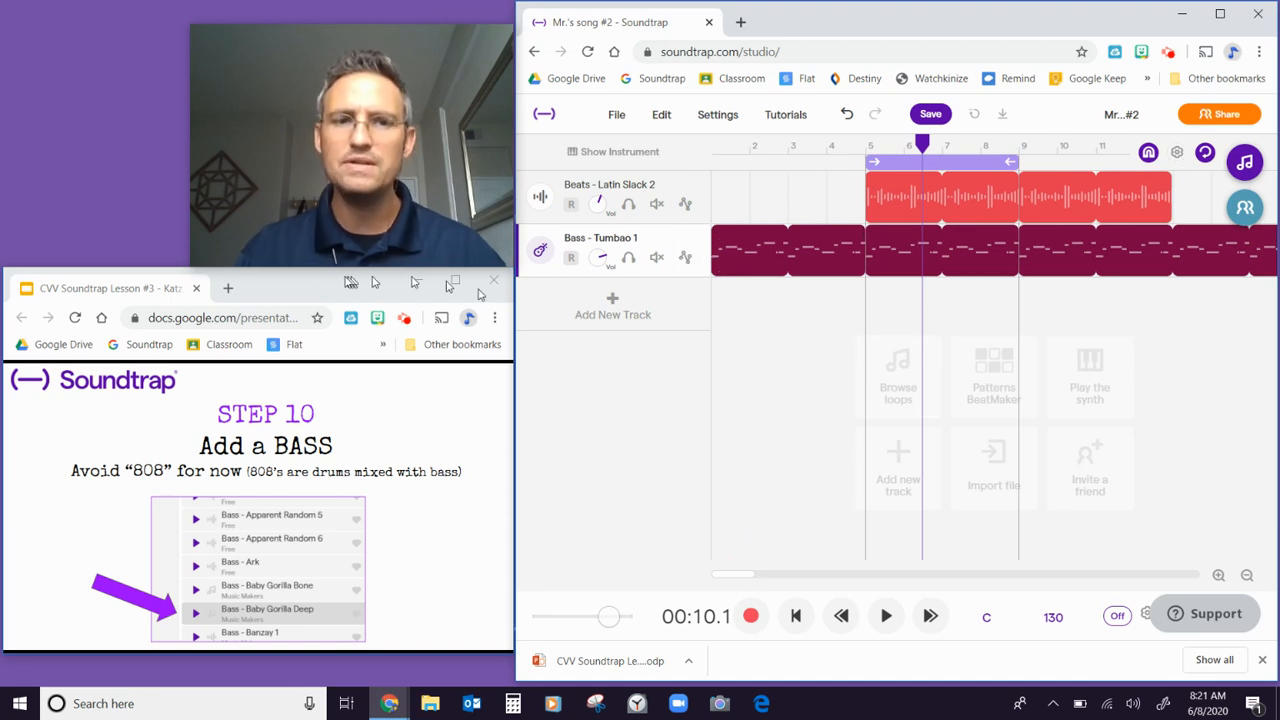
- Advance the lesson slides to Step 11 and demonstrate moving the Beats - Latin Slack 2 region to measure 1 and back to measure 5
{"action": "left_click", "coordinate": [338, 287]}
{"action": "key", "text": "Right"}
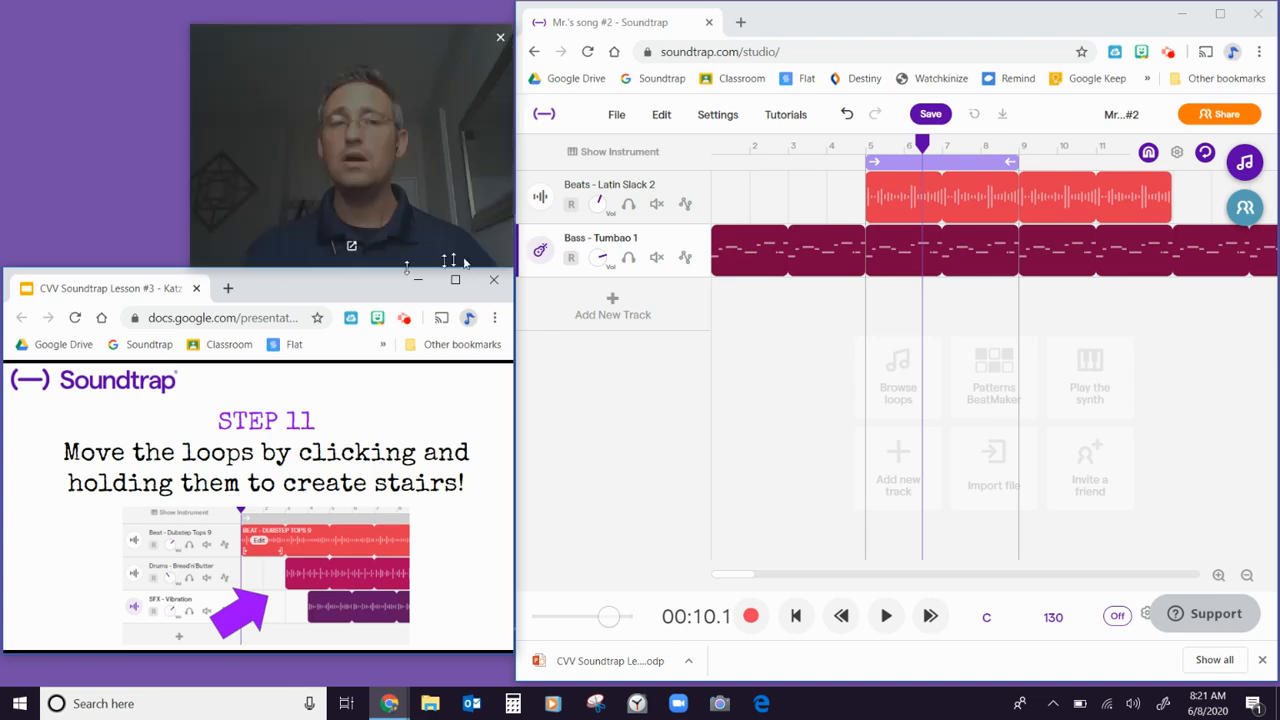
{"action": "left_click_drag", "start_coordinate": [1020, 199], "coordinate": [925, 203]}
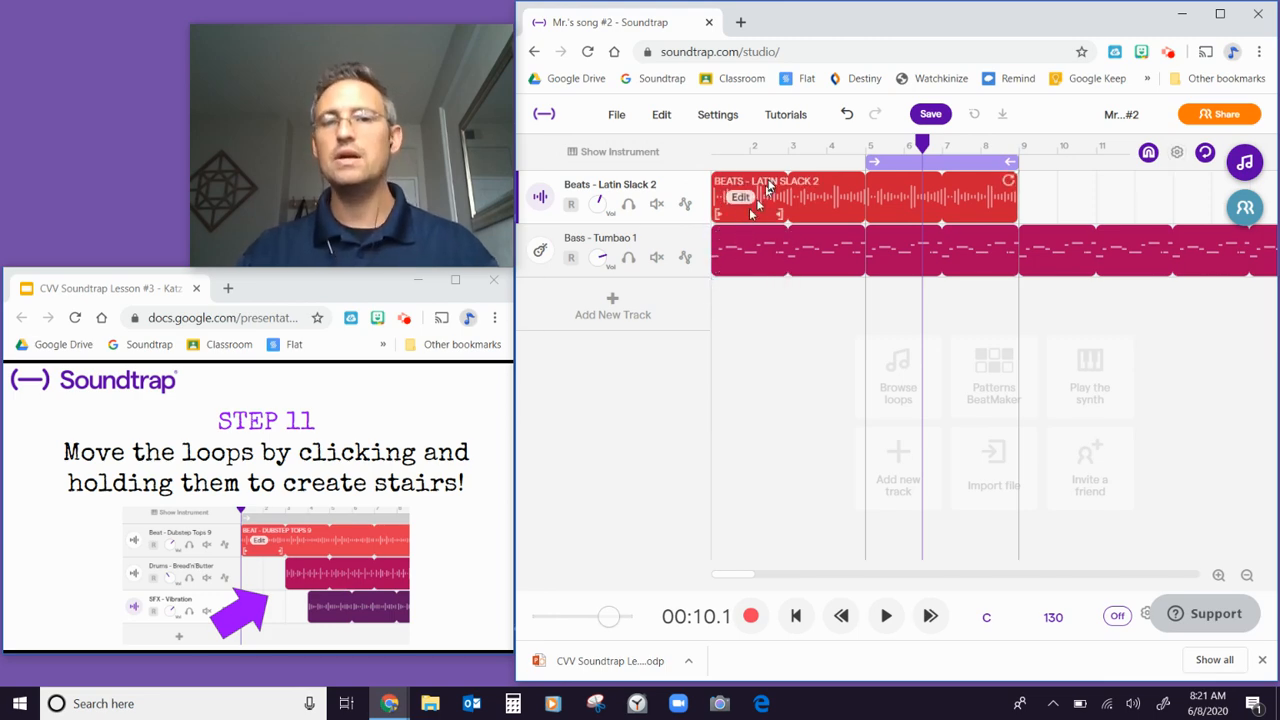
{"action": "left_click_drag", "start_coordinate": [826, 193], "coordinate": [968, 193]}
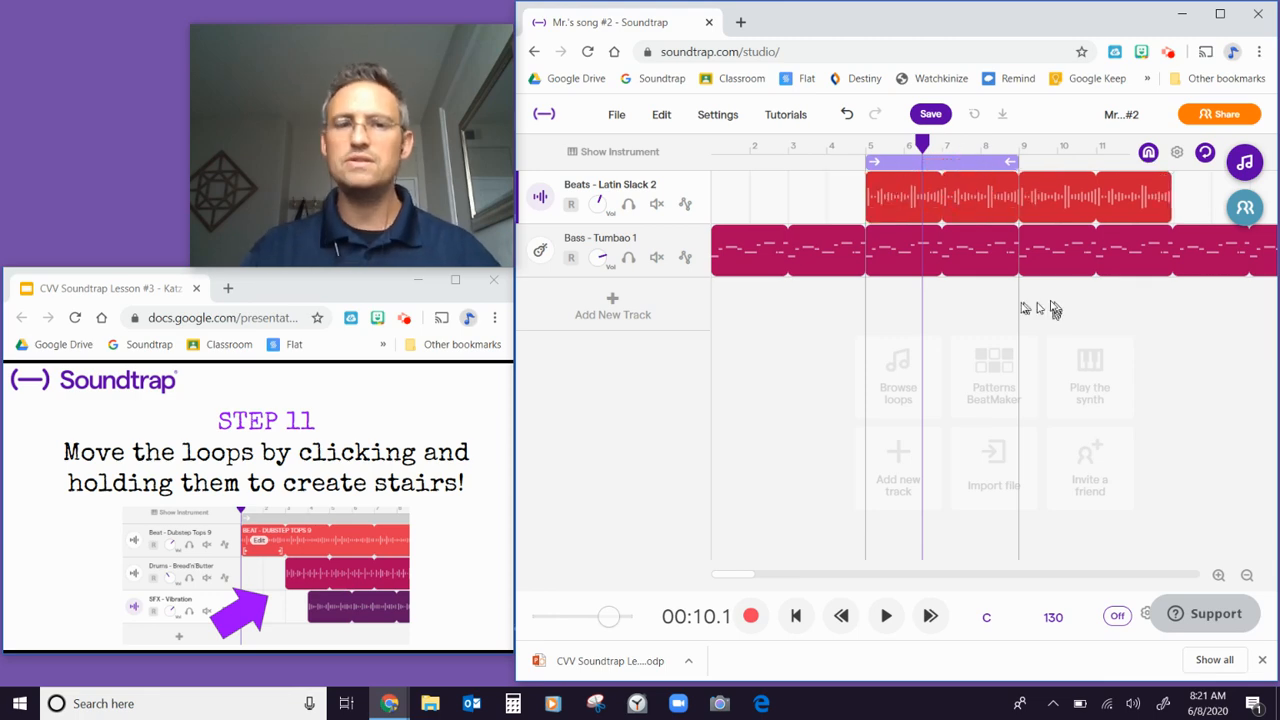
- Advance the lesson slides to Step 12 about creating space and look through the latin Bass loops in the library
{"action": "left_click", "coordinate": [352, 281]}
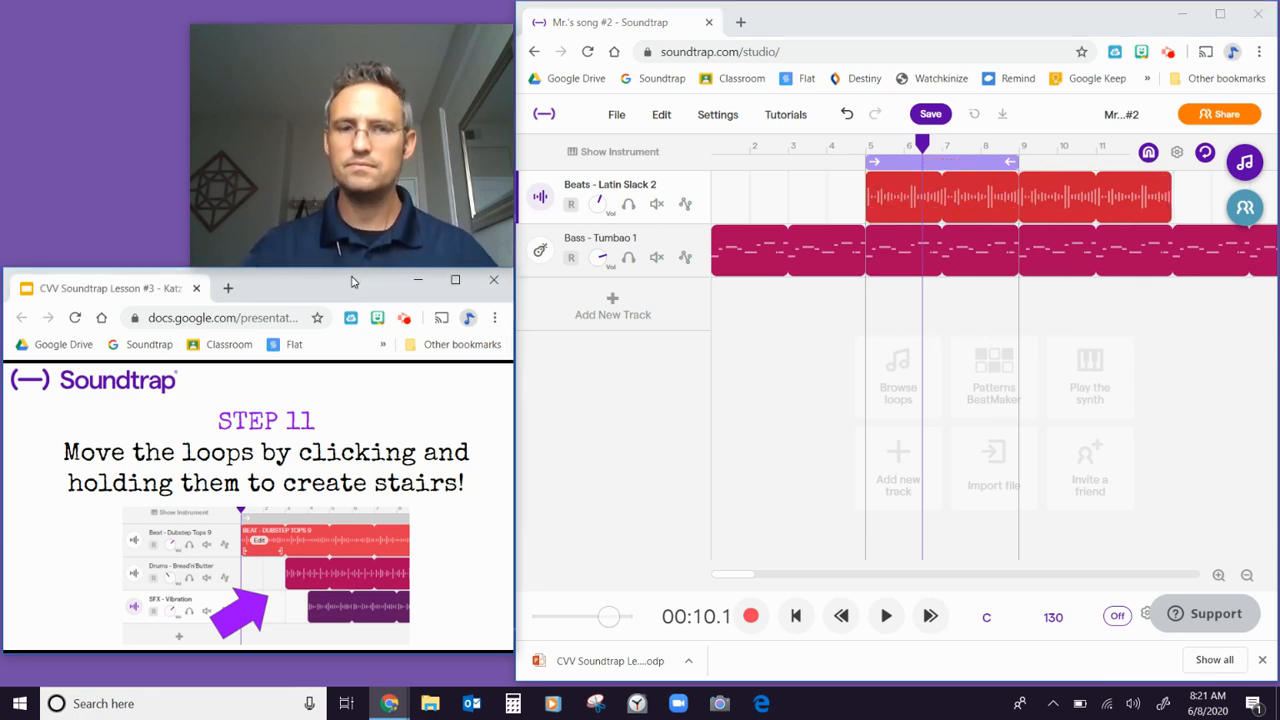
{"action": "key", "text": "Right"}
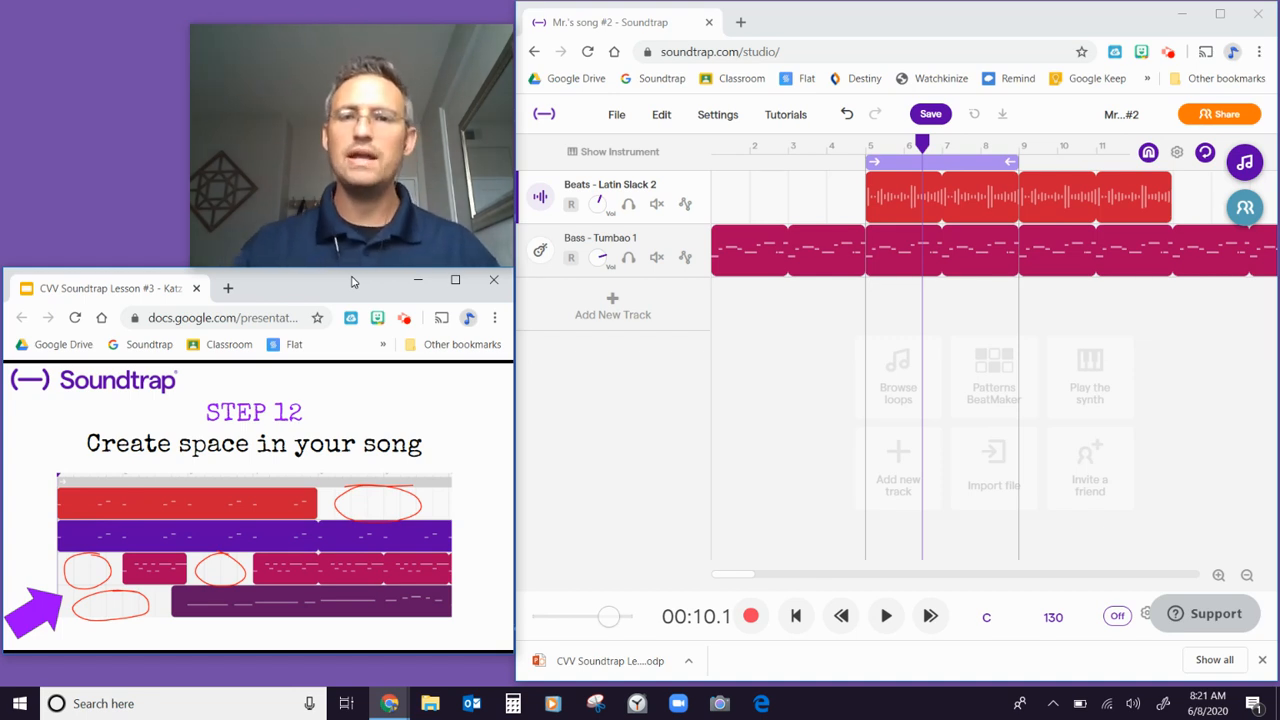
{"action": "left_click", "coordinate": [1244, 161]}
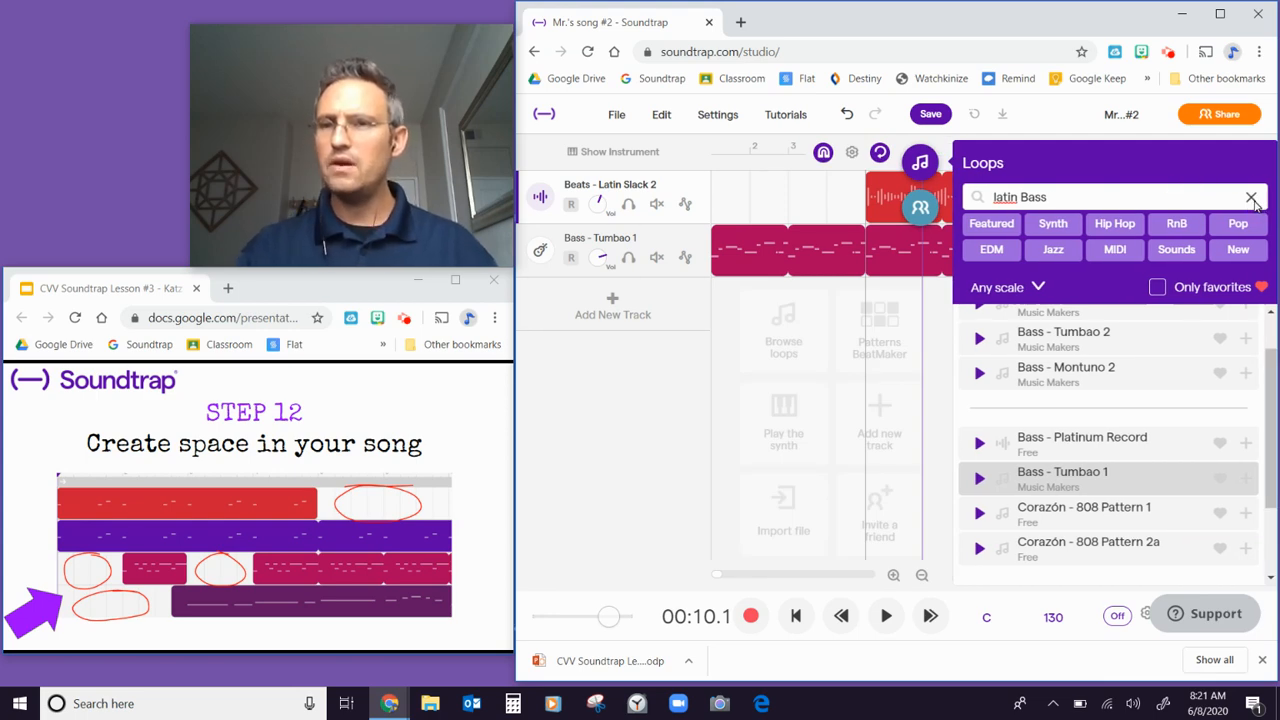
{"action": "scroll", "coordinate": [1108, 443], "scroll_direction": "down", "scroll_amount": 1}
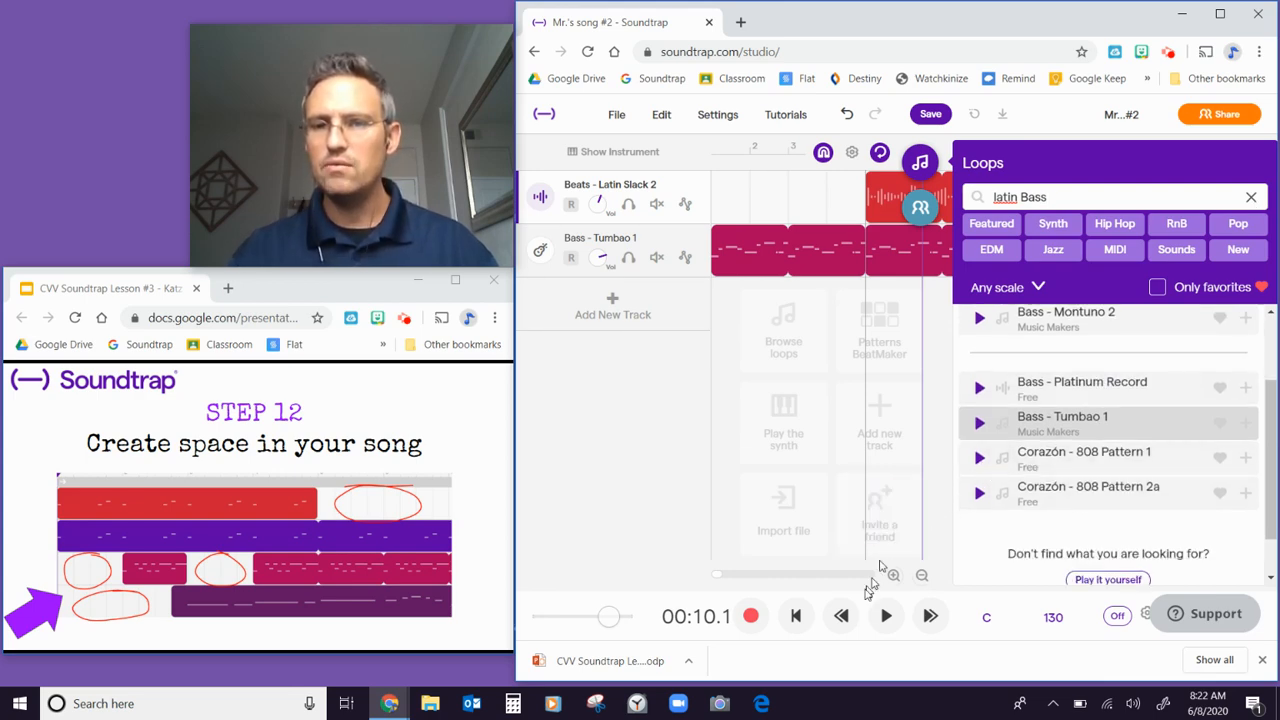
- Return the playhead to the song's beginning and, with the loops library hidden, extend the cycle region to start at measure 1
{"action": "left_click", "coordinate": [796, 616]}
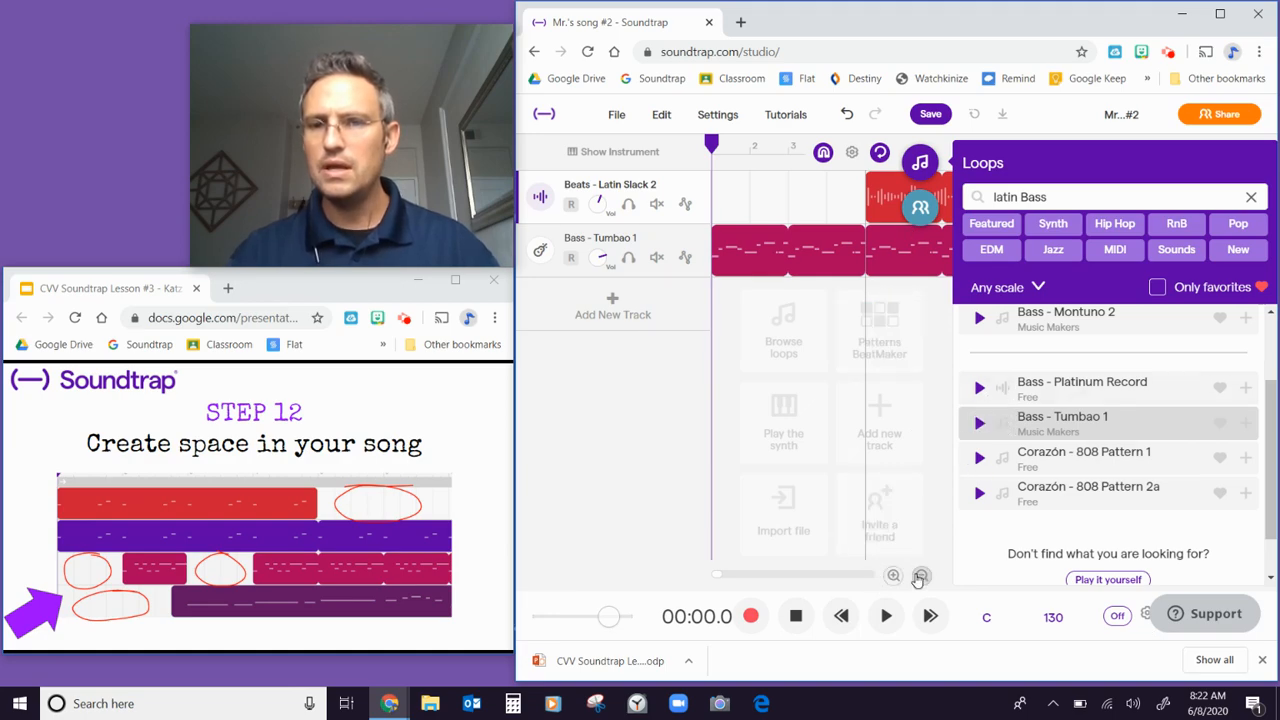
{"action": "left_click", "coordinate": [921, 163]}
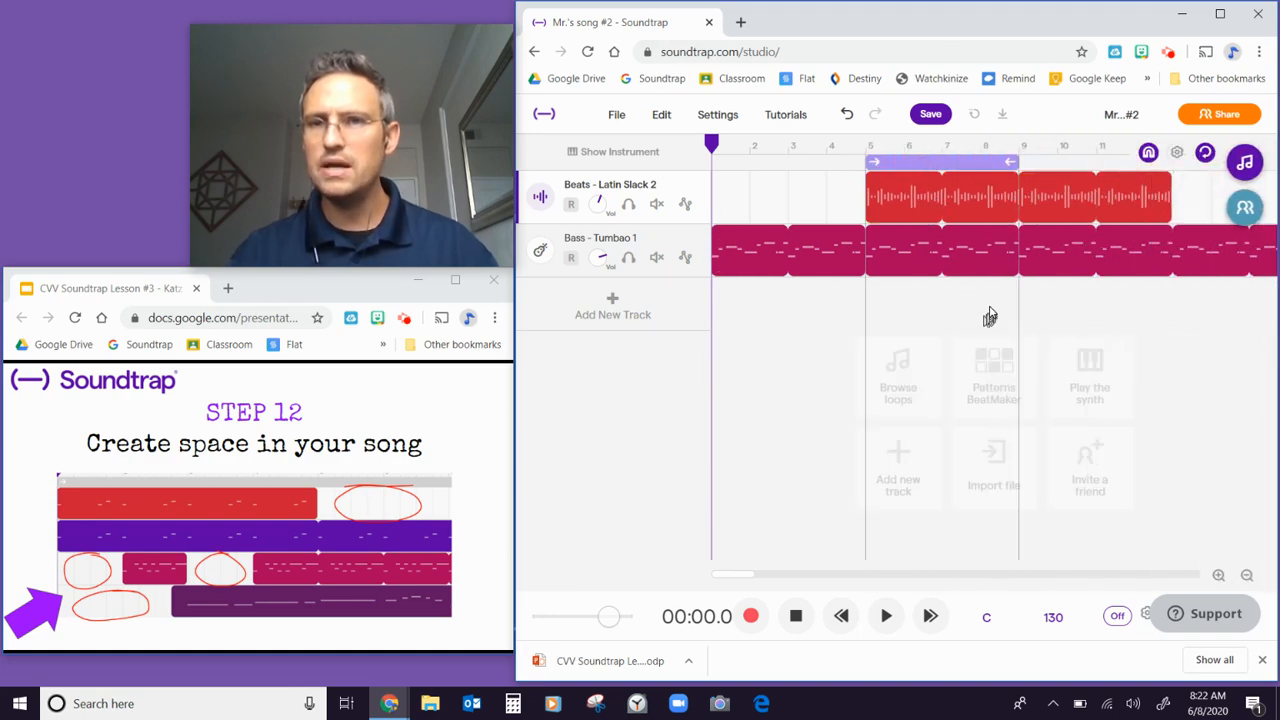
{"action": "left_click_drag", "start_coordinate": [874, 162], "coordinate": [716, 162]}
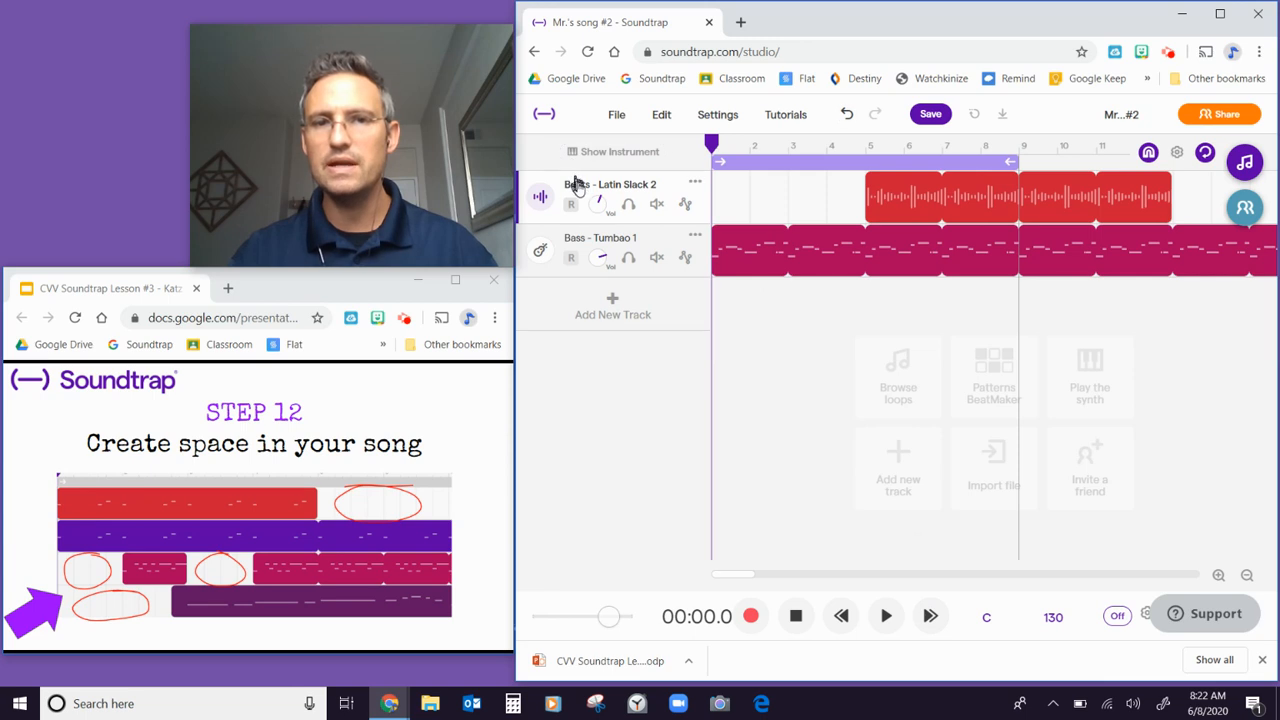
- Play the song while previewing Corazón - 808 Pattern 2a and 808 Pattern 1, then stop and return to the beginning
{"action": "left_click", "coordinate": [1235, 172]}
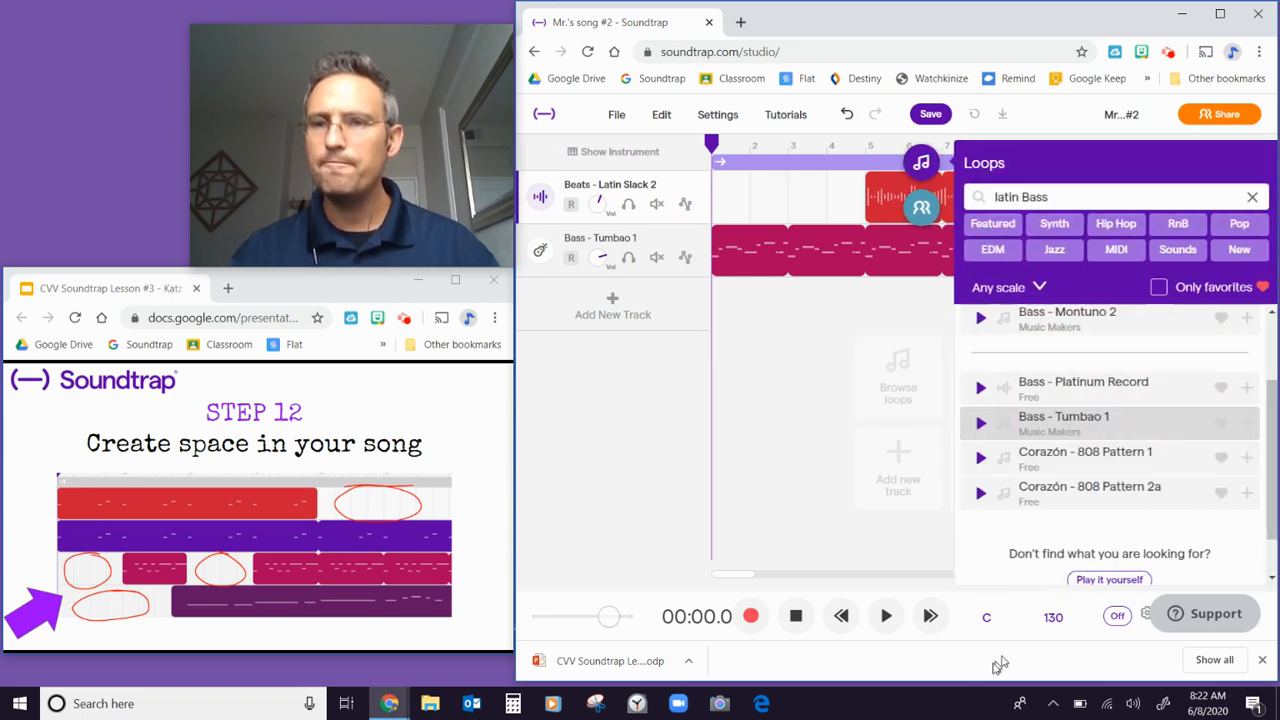
{"action": "left_click", "coordinate": [887, 620]}
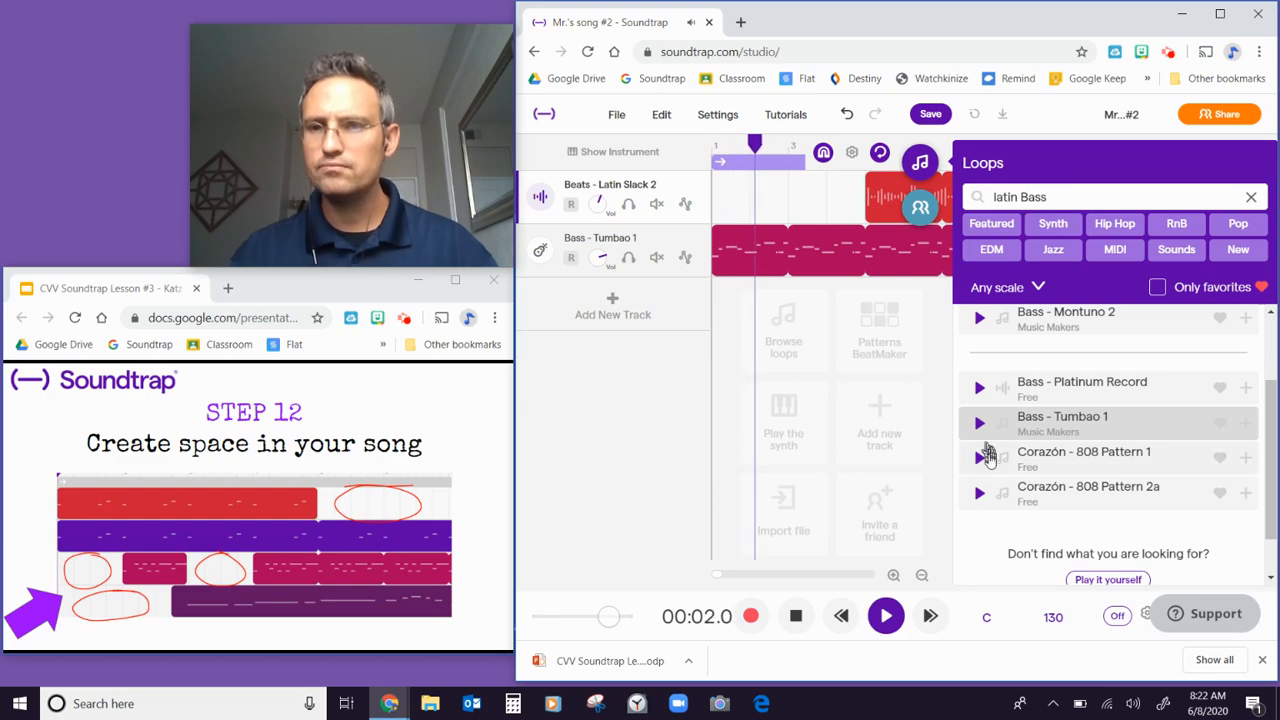
{"action": "left_click", "coordinate": [979, 495]}
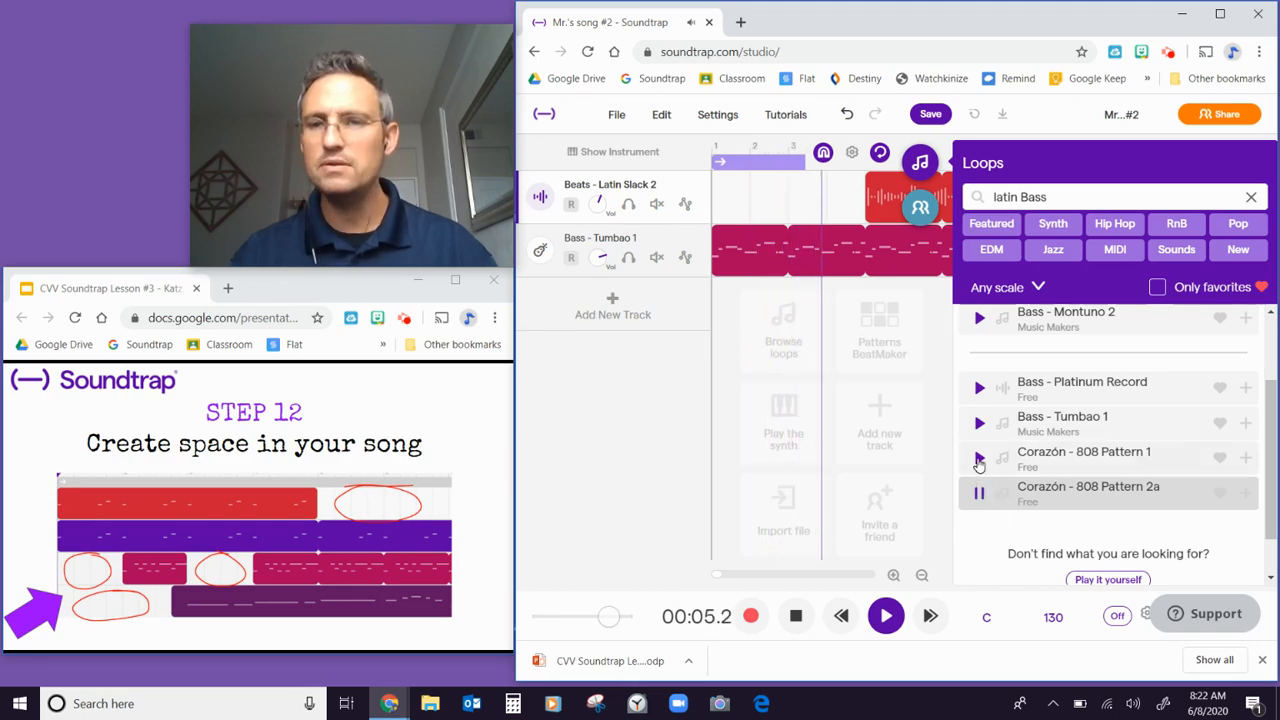
{"action": "left_click", "coordinate": [978, 462]}
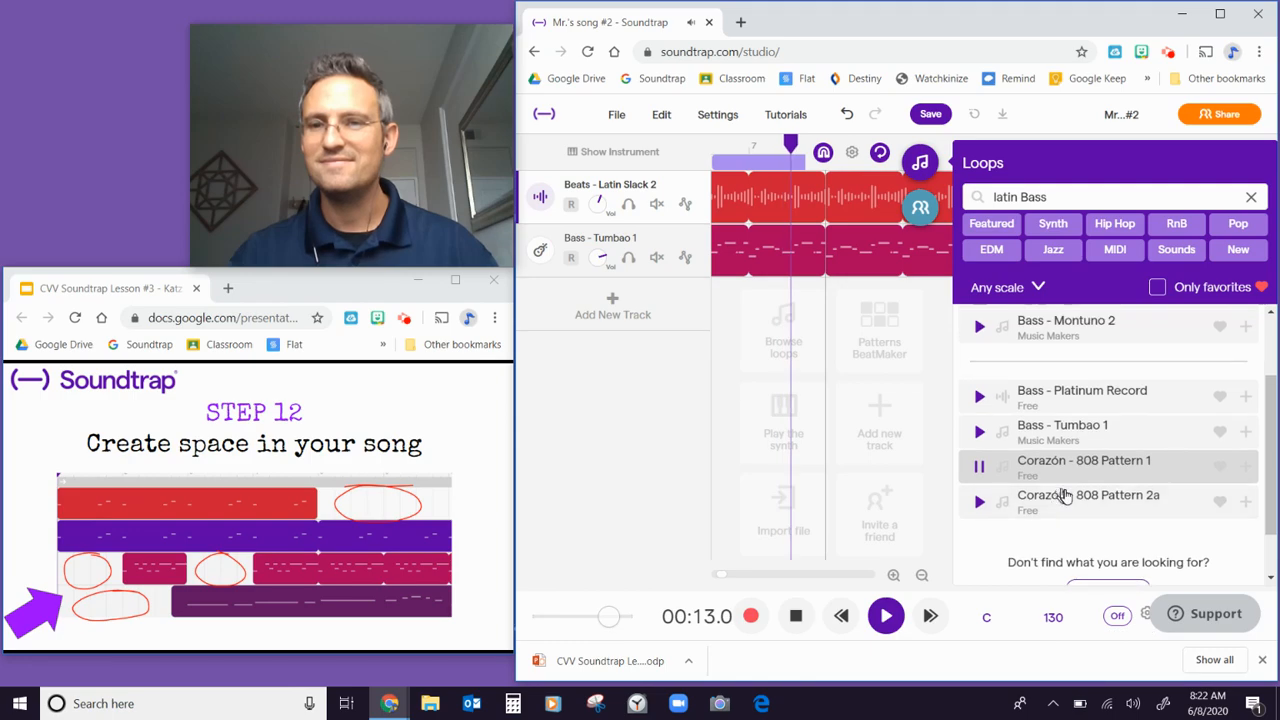
{"action": "left_click", "coordinate": [792, 617]}
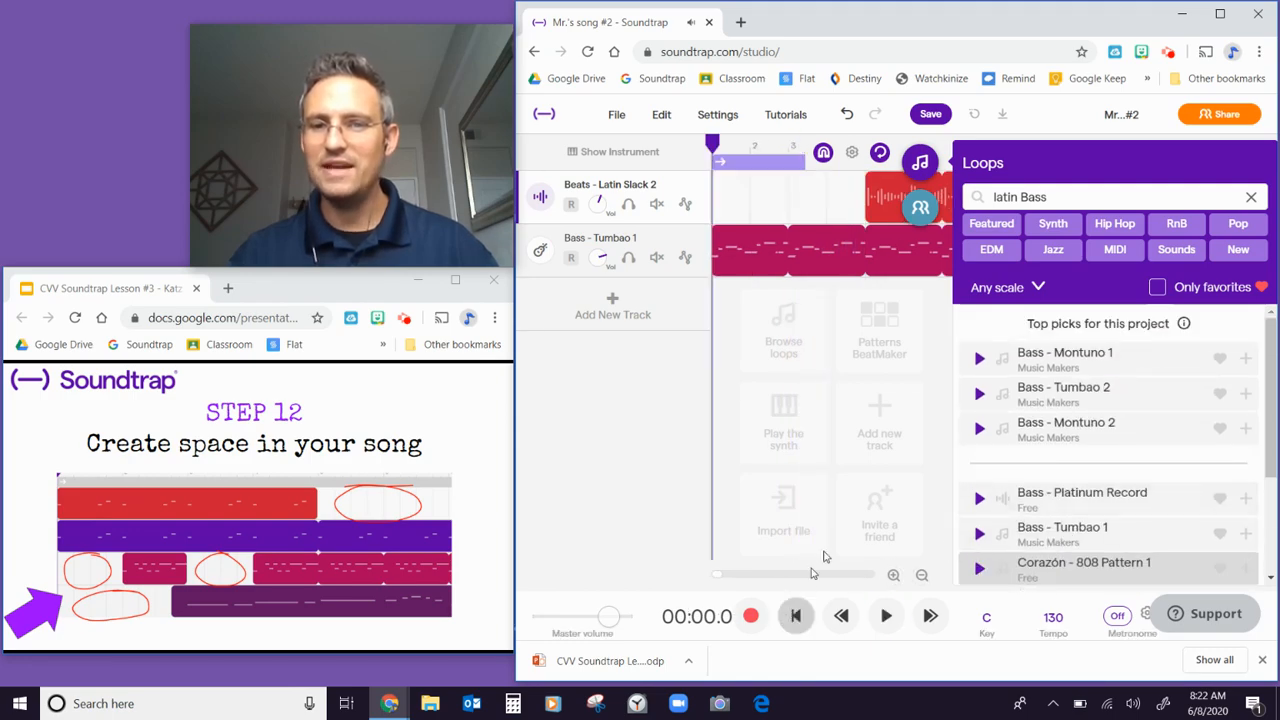
- Add the Corazón - 808 Pattern 1 loop from the latin Bass results as a new track and hide the loops library
{"action": "scroll", "coordinate": [1063, 469], "scroll_direction": "down", "scroll_amount": 3}
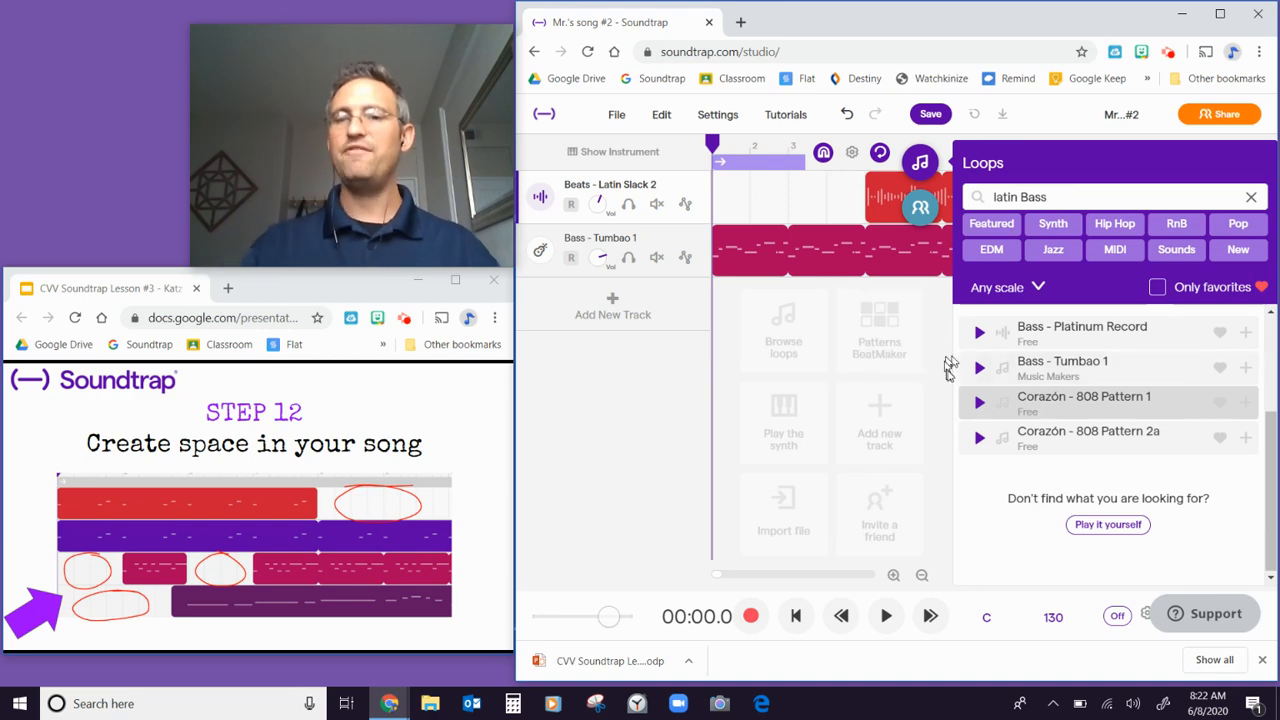
{"action": "scroll", "coordinate": [1040, 415], "scroll_direction": "up", "scroll_amount": 3}
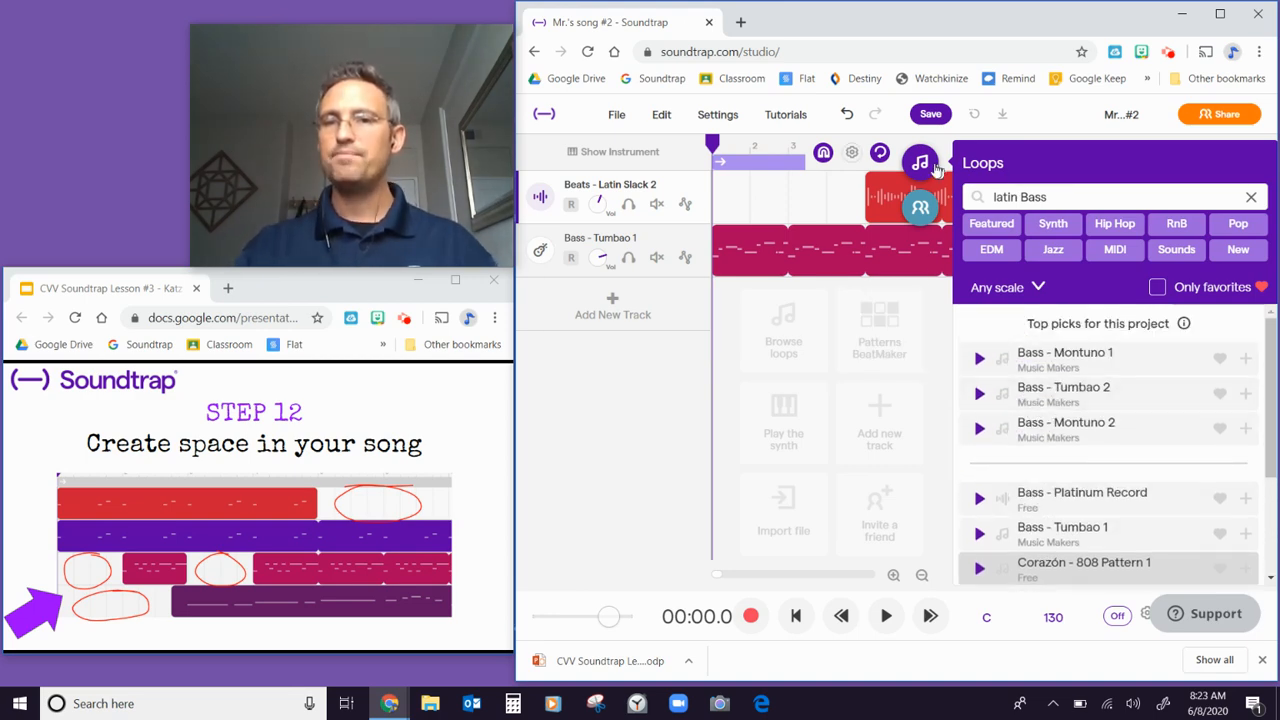
{"action": "left_click", "coordinate": [934, 168]}
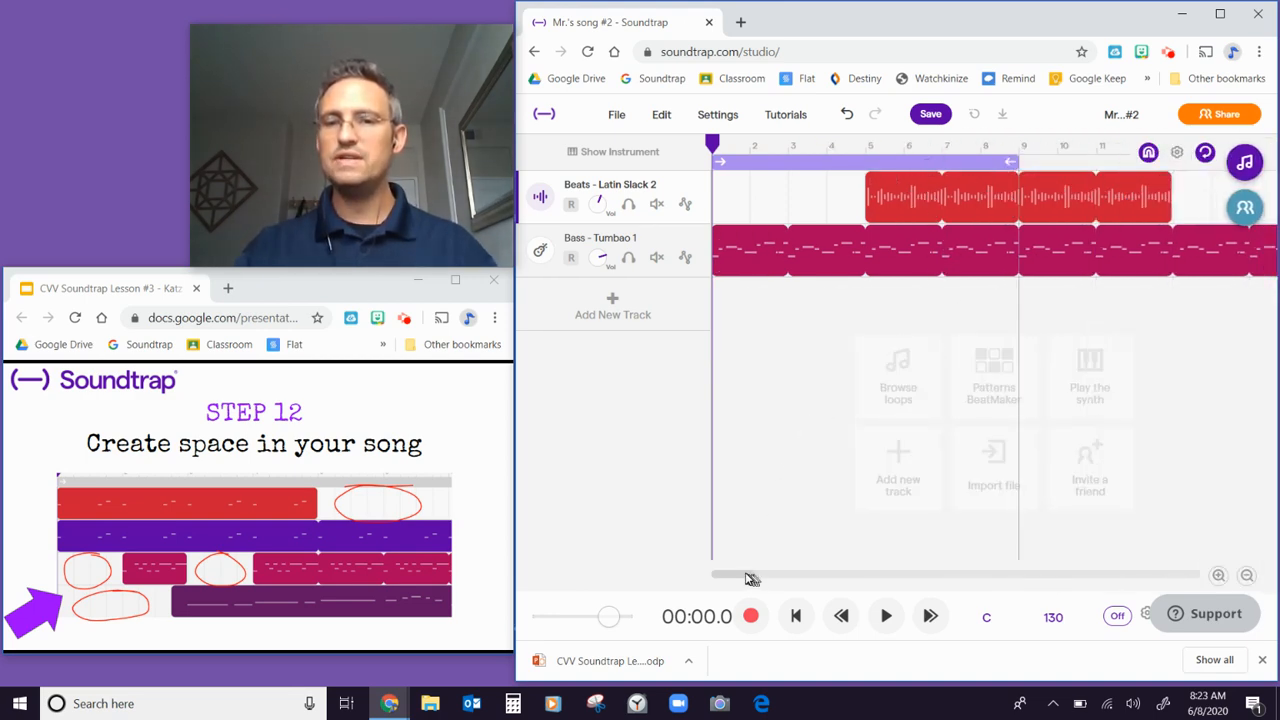
{"action": "left_click_drag", "start_coordinate": [751, 579], "coordinate": [755, 577]}
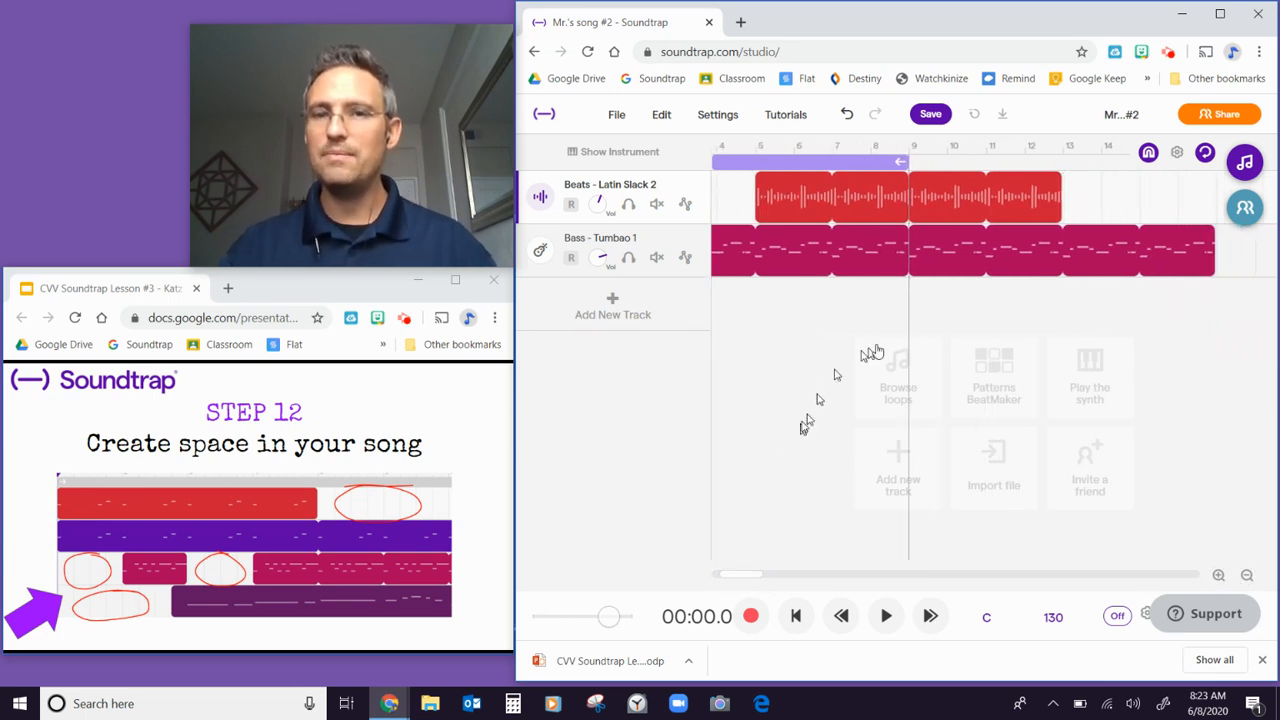
{"action": "left_click", "coordinate": [1245, 158]}
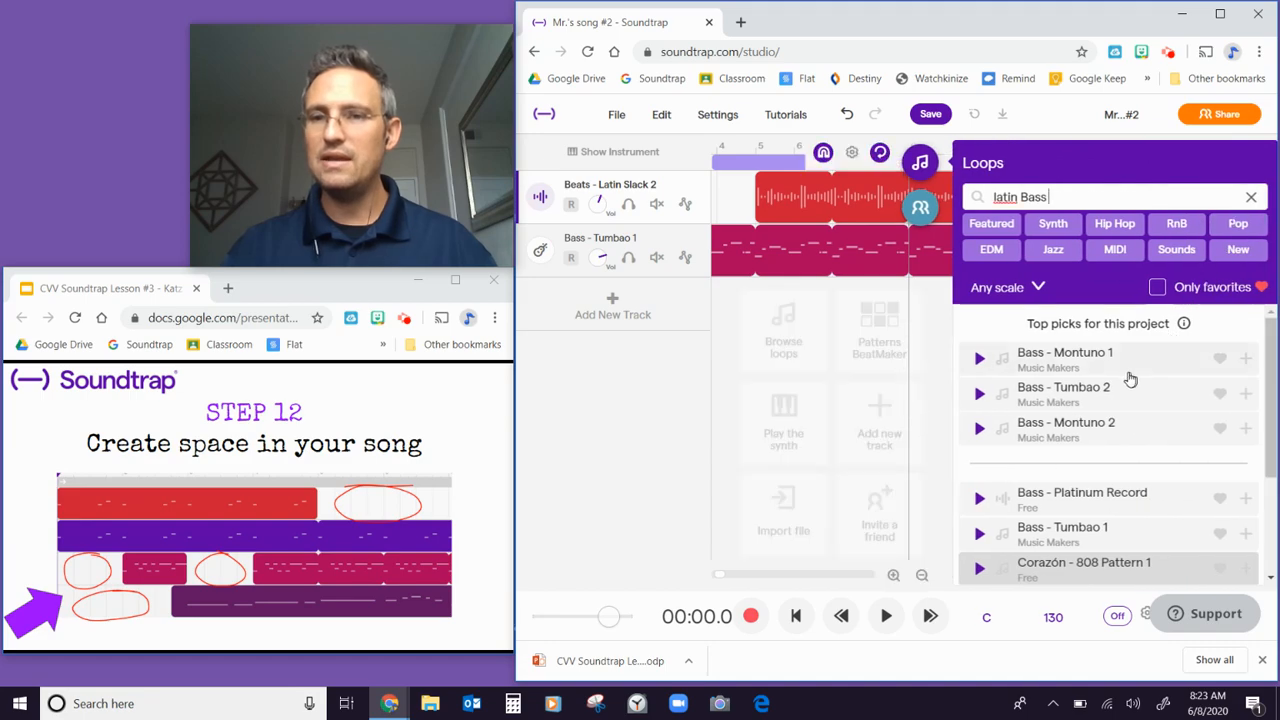
{"action": "scroll", "coordinate": [1120, 400], "scroll_direction": "down", "scroll_amount": 2}
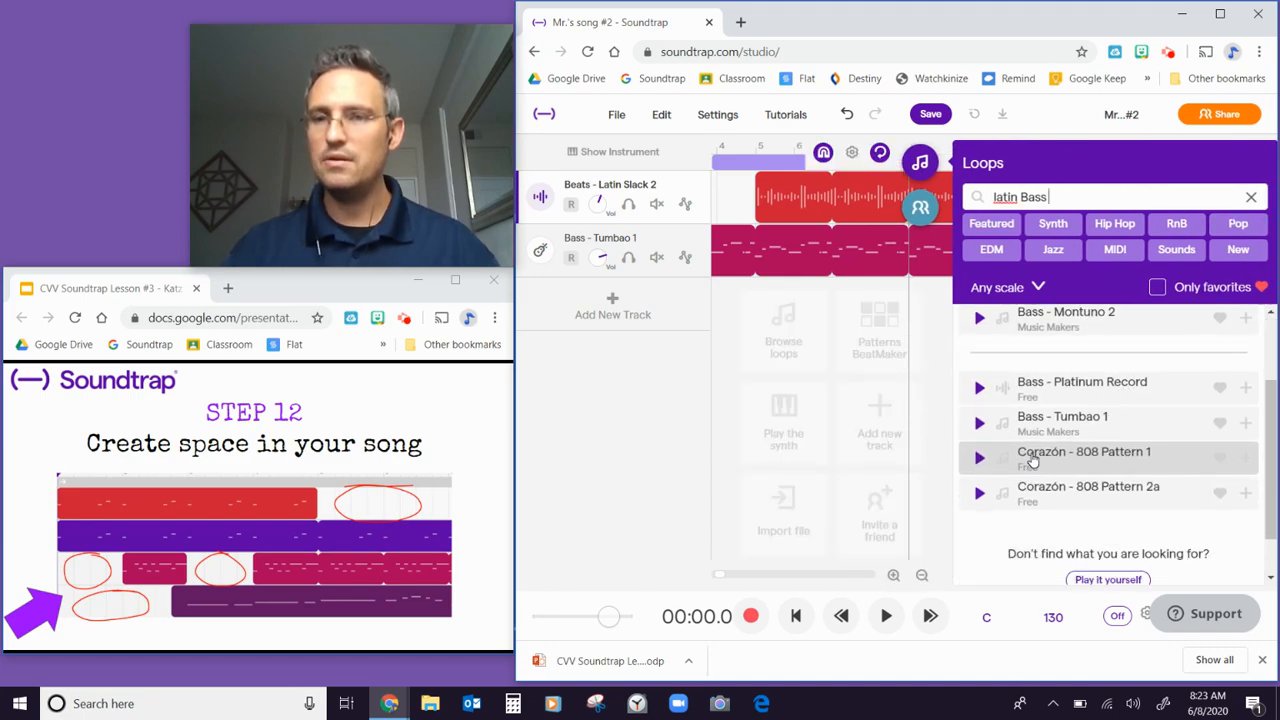
{"action": "double_click", "coordinate": [1033, 458]}
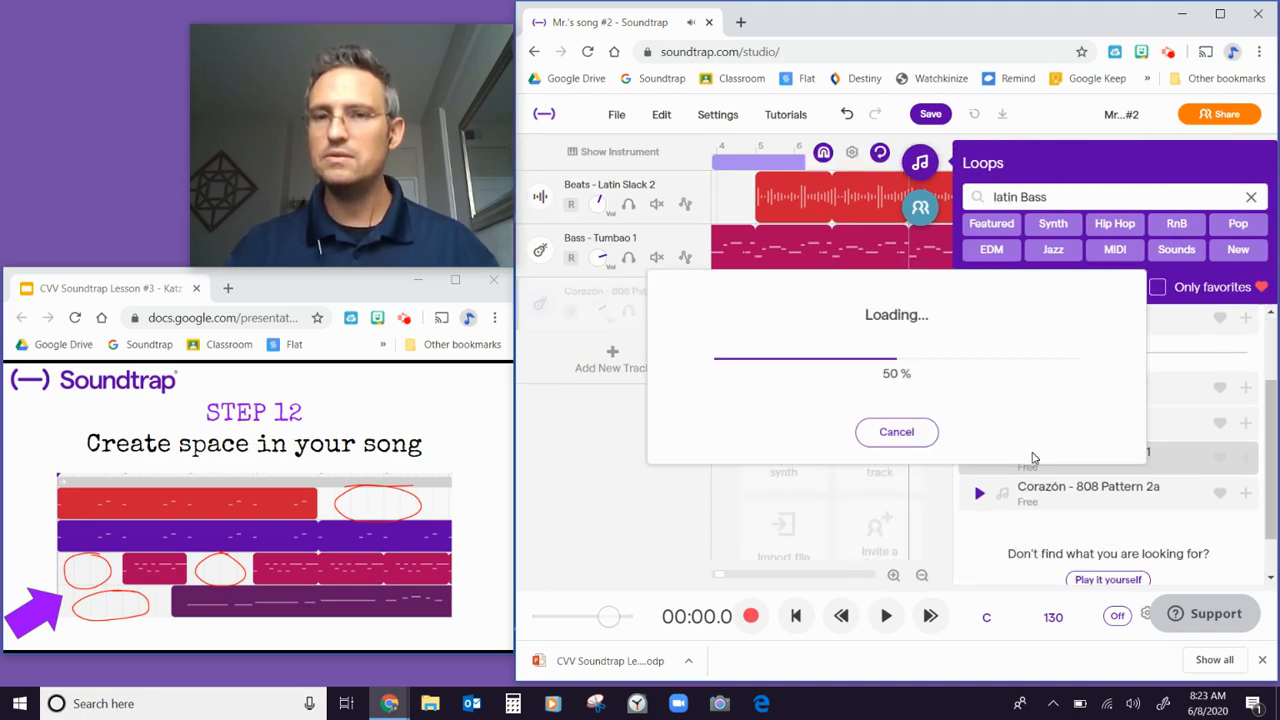
{"action": "left_click", "coordinate": [920, 162]}
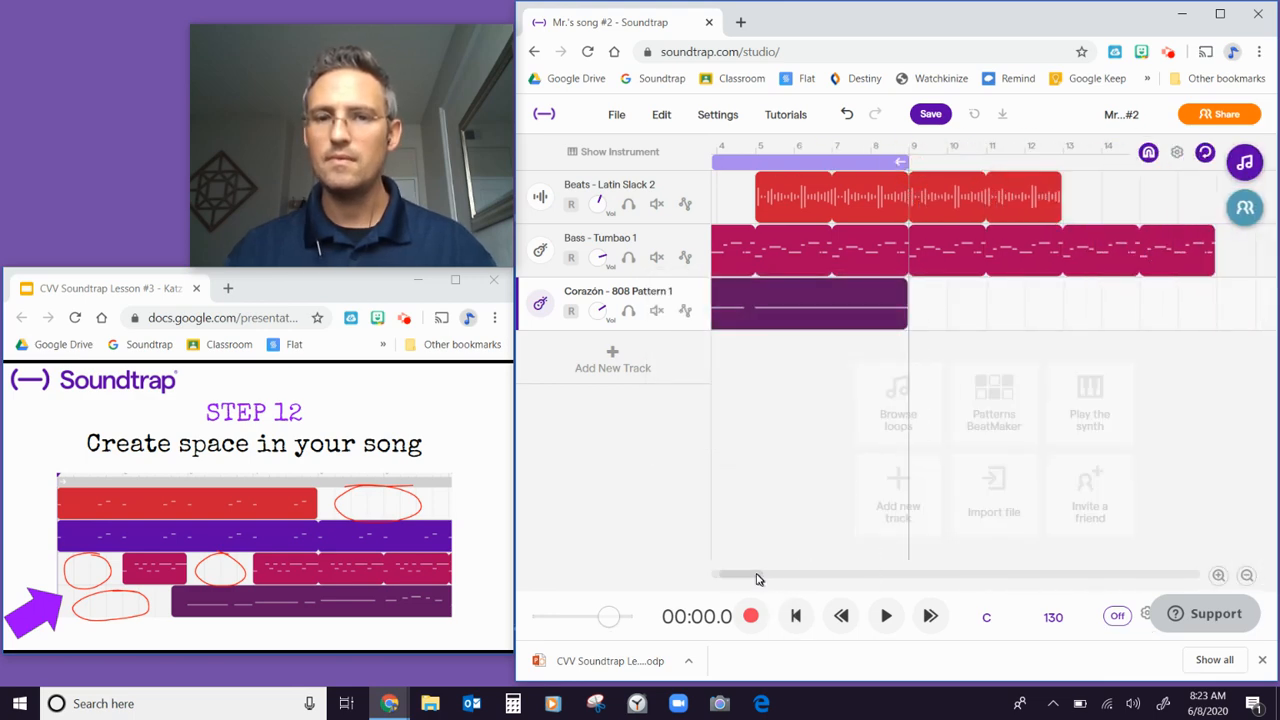
- Move the Corazón - 808 Pattern 1 region to start at measure 13 and reorder its track between the Beats and Bass tracks
{"action": "left_click_drag", "start_coordinate": [757, 579], "coordinate": [737, 574]}
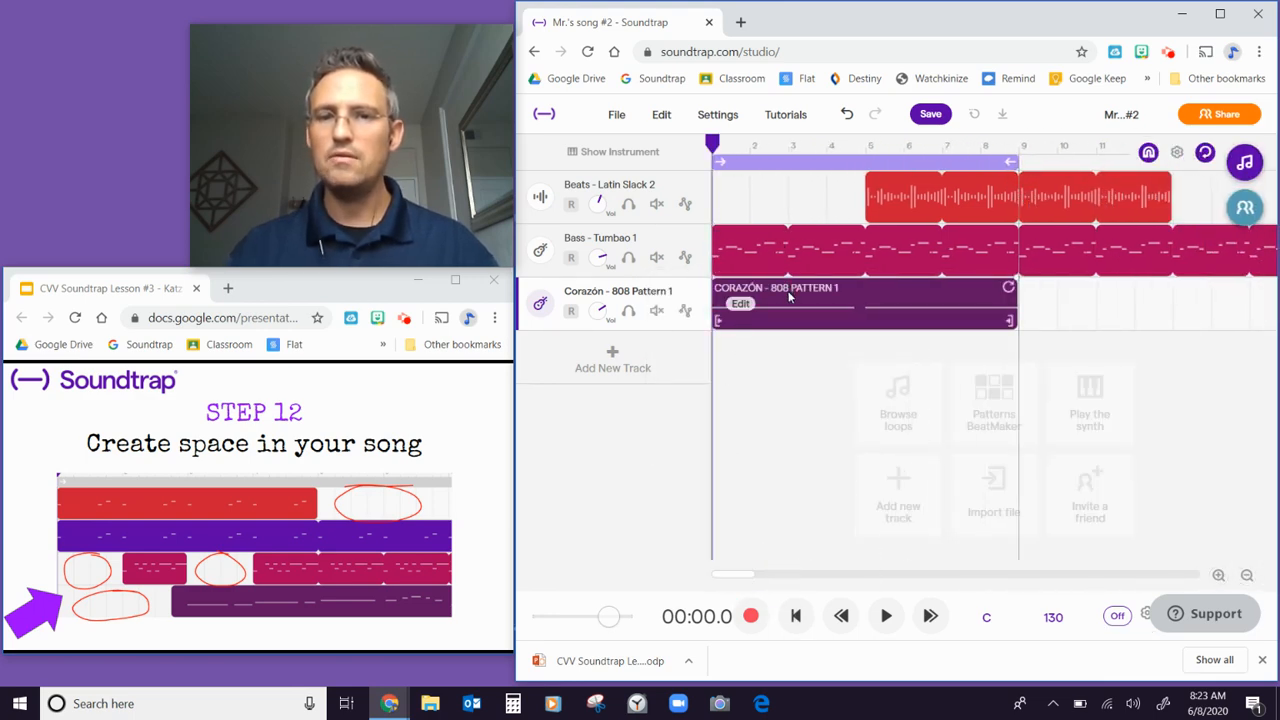
{"action": "left_click_drag", "start_coordinate": [788, 294], "coordinate": [1240, 304]}
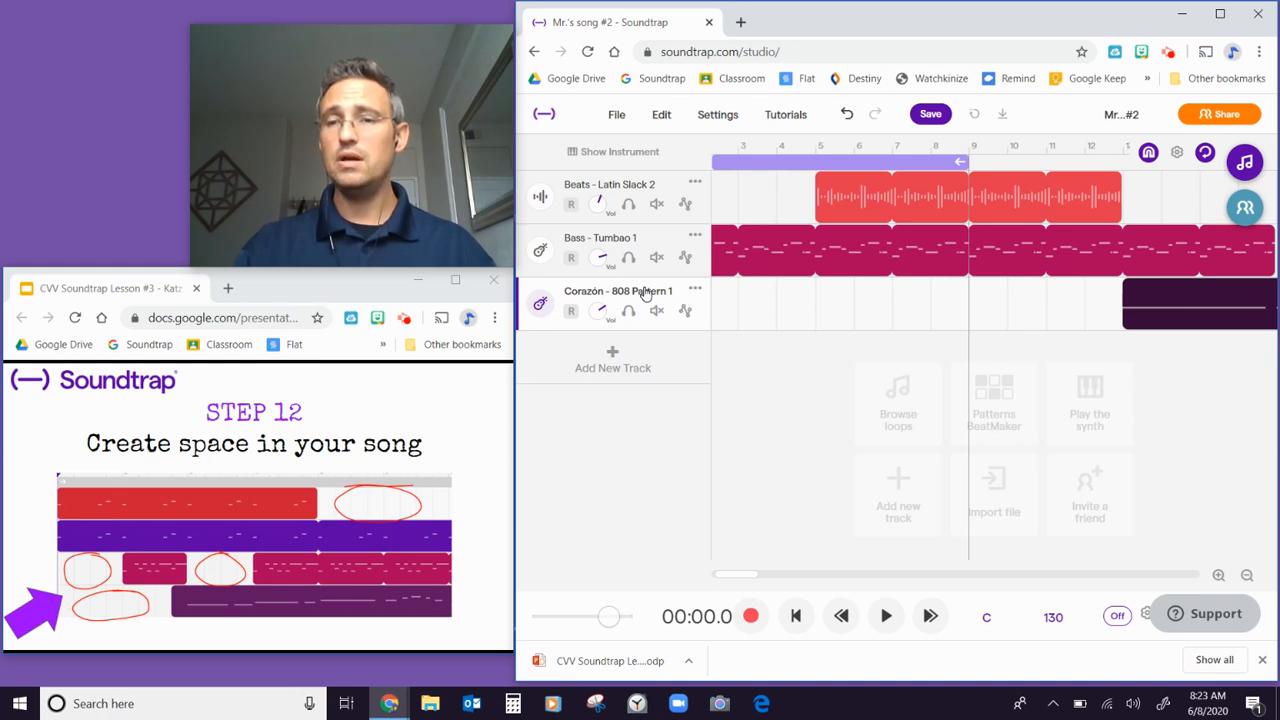
{"action": "mouse_move", "coordinate": [645, 292]}
{"action": "left_mouse_down"}
{"action": "mouse_move", "coordinate": [645, 207]}
{"action": "mouse_move", "coordinate": [648, 307]}
{"action": "mouse_move", "coordinate": [648, 208]}
{"action": "mouse_move", "coordinate": [646, 280]}
{"action": "left_mouse_up"}
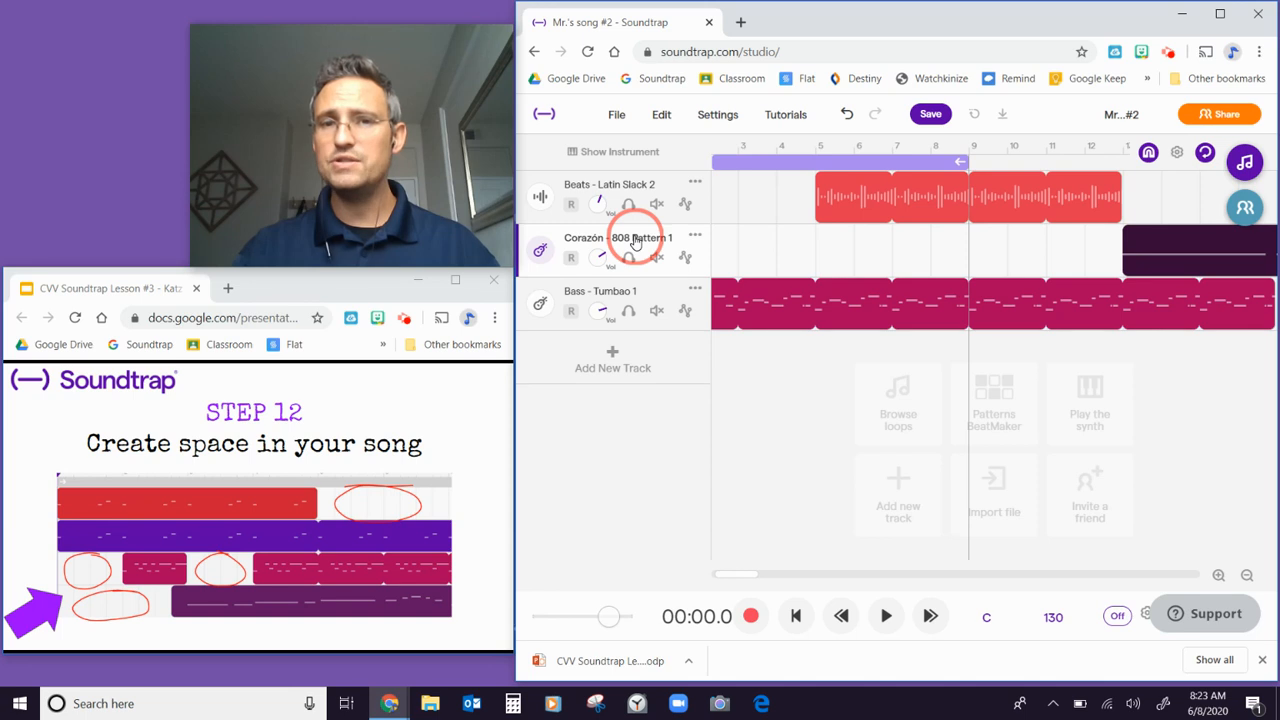
{"action": "left_click_drag", "start_coordinate": [635, 242], "coordinate": [646, 370]}
{"action": "left_click_drag", "start_coordinate": [648, 290], "coordinate": [641, 243]}
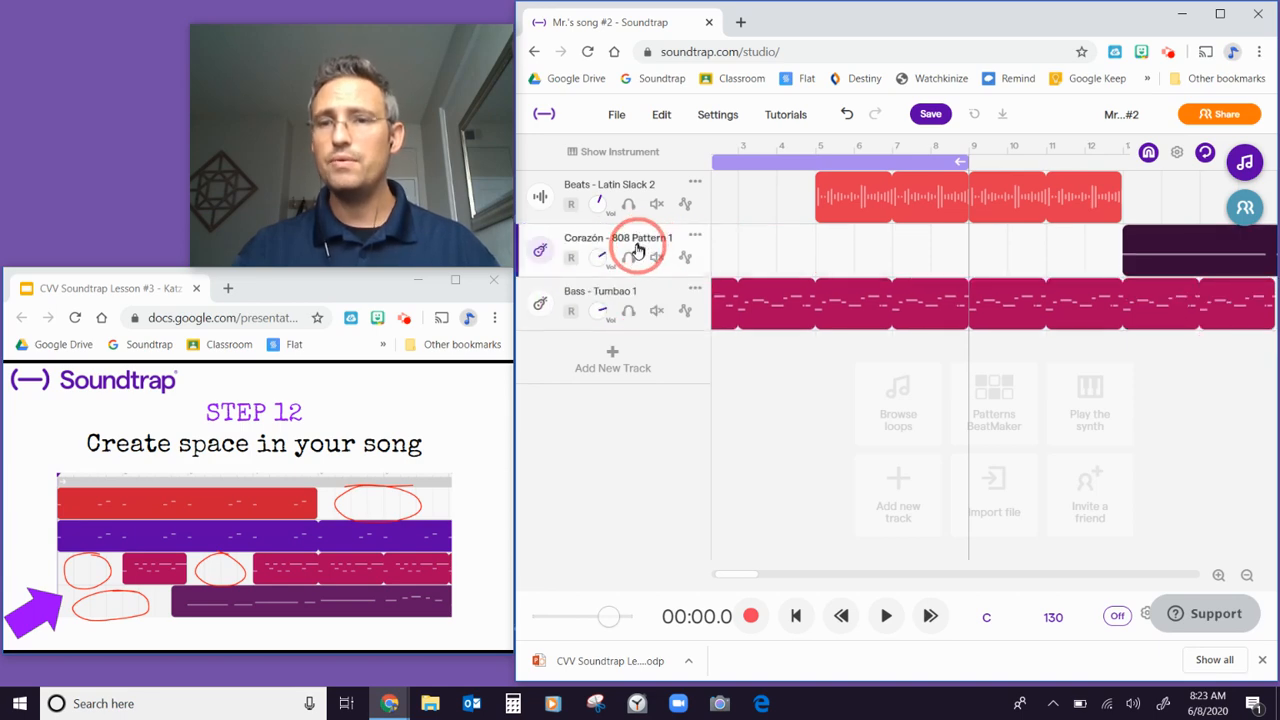
- Extend the looped Bass - Tumbao 1 region to measure 21, matching the end of the 808 Pattern 1 region
{"action": "mouse_move", "coordinate": [723, 575]}
{"action": "left_mouse_down"}
{"action": "mouse_move", "coordinate": [749, 575]}
{"action": "mouse_move", "coordinate": [735, 578]}
{"action": "left_mouse_up"}
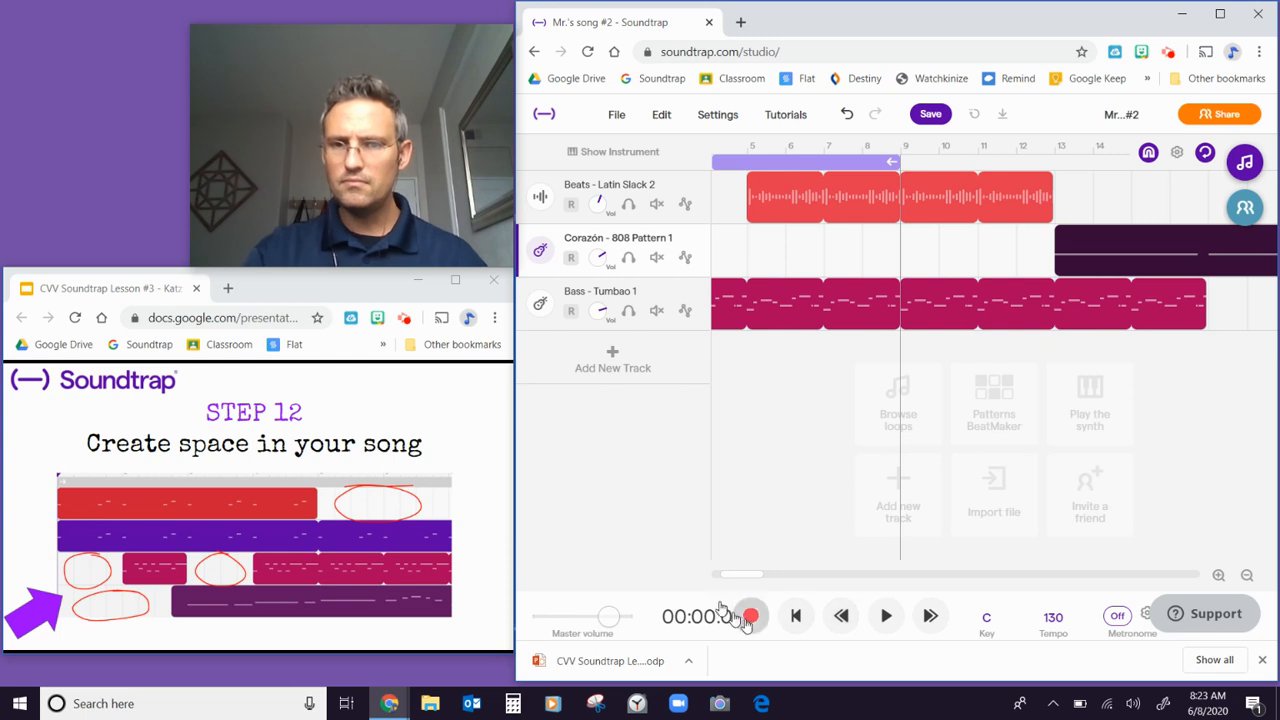
{"action": "left_click_drag", "start_coordinate": [734, 575], "coordinate": [760, 572]}
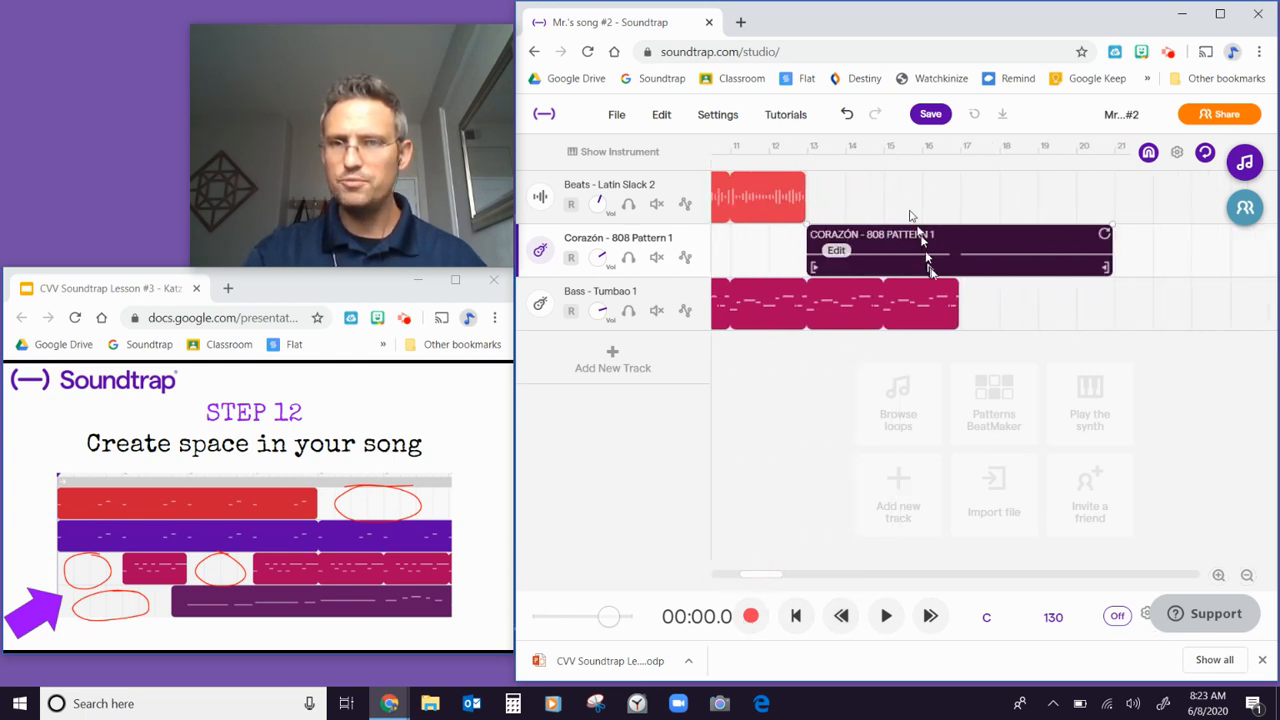
{"action": "left_click_drag", "start_coordinate": [957, 295], "coordinate": [1107, 304]}
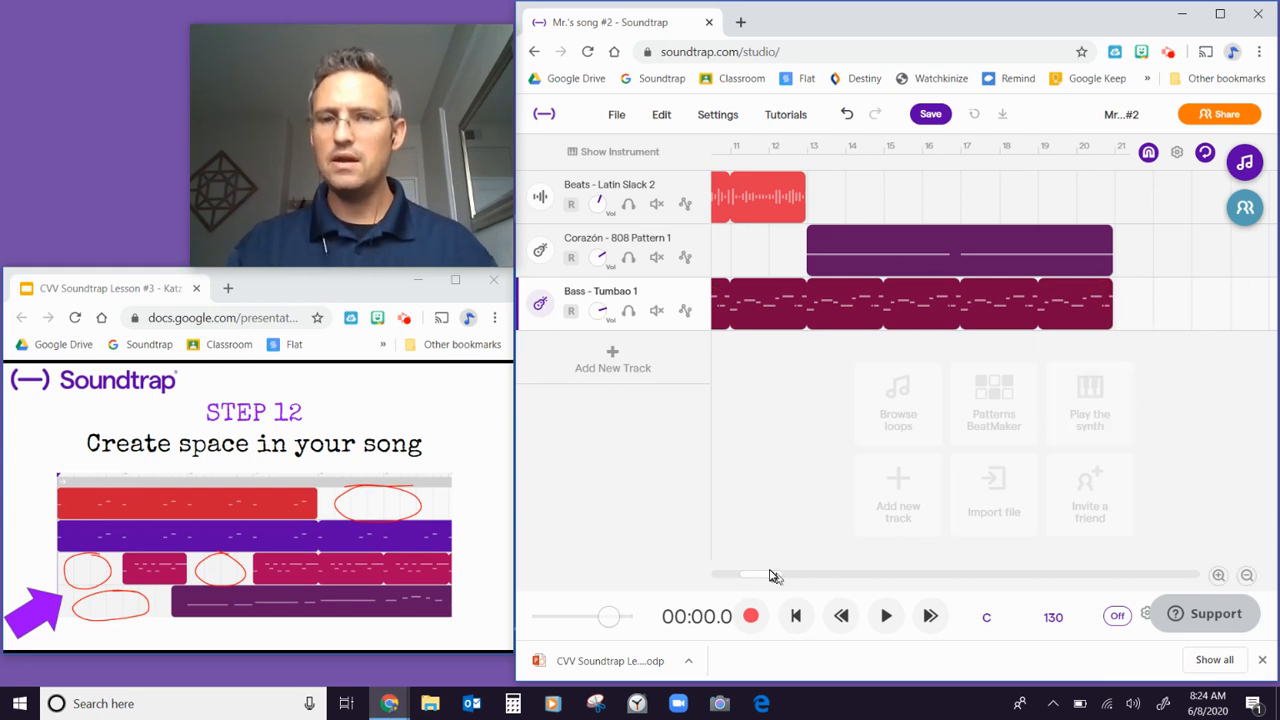
- Extend the end of the cycle region to measure 21 so it covers the whole song
{"action": "left_click_drag", "start_coordinate": [763, 578], "coordinate": [731, 578]}
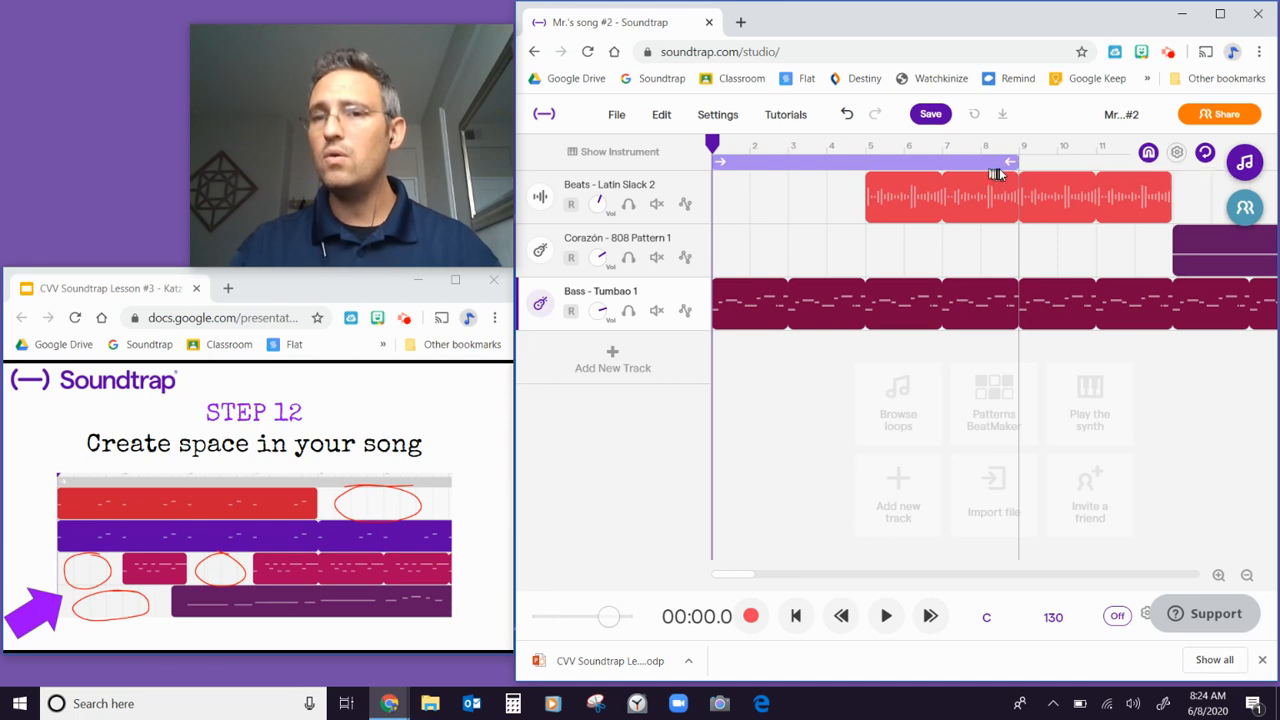
{"action": "left_click_drag", "start_coordinate": [1009, 163], "coordinate": [931, 164]}
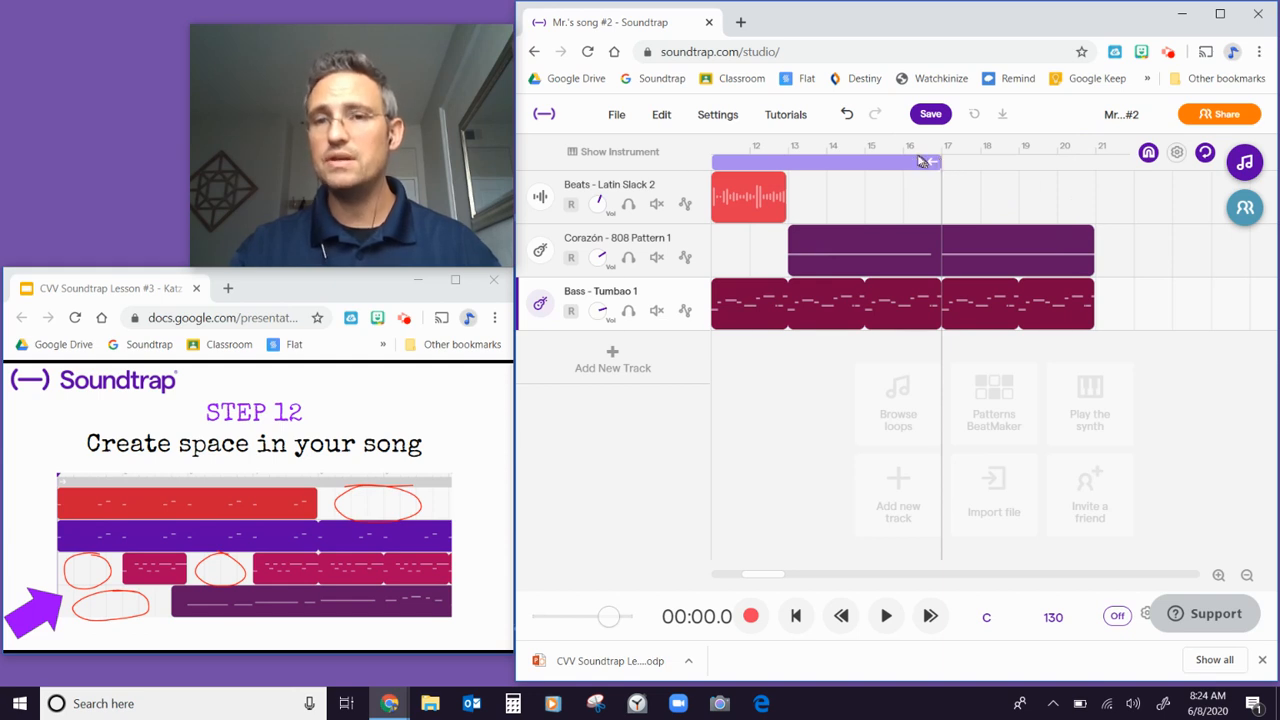
{"action": "left_click_drag", "start_coordinate": [935, 161], "coordinate": [1092, 181]}
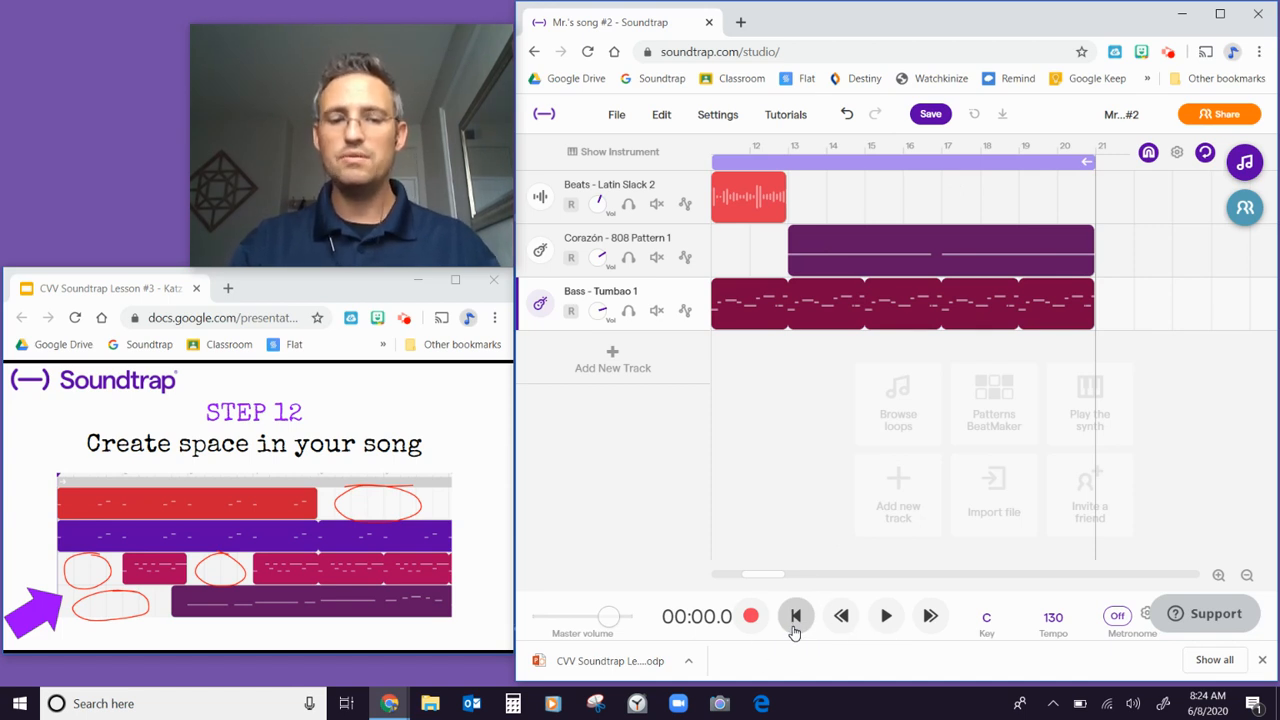
- Turn off the cycle region and demonstrate placing the playhead at different measures, such as 17, 12 and 16
{"action": "left_click", "coordinate": [872, 166]}
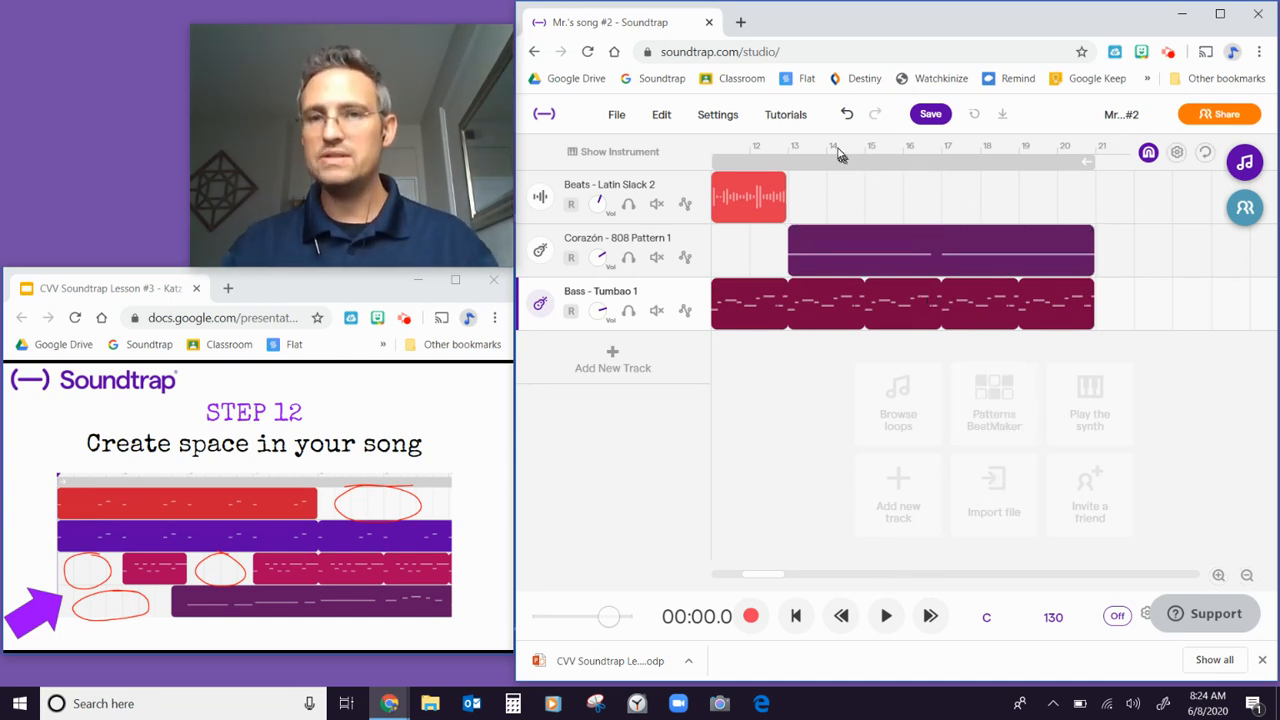
{"action": "left_click", "coordinate": [942, 145]}
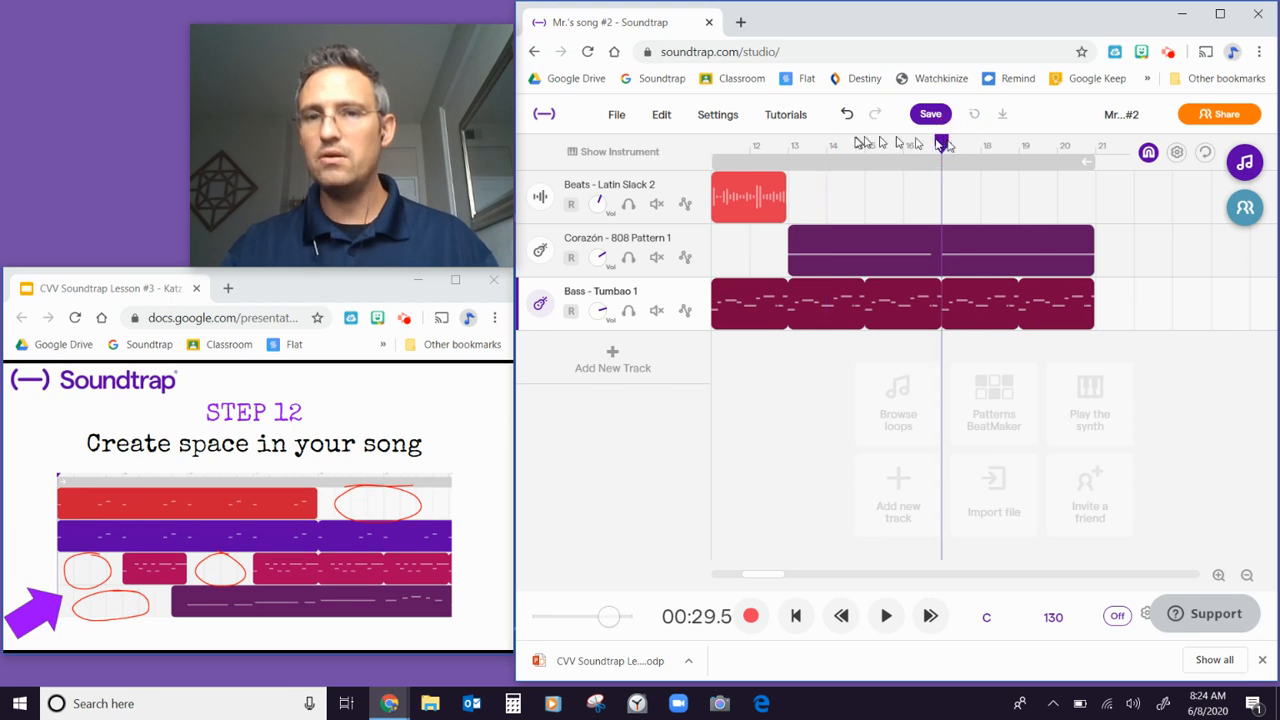
{"action": "left_click", "coordinate": [758, 145]}
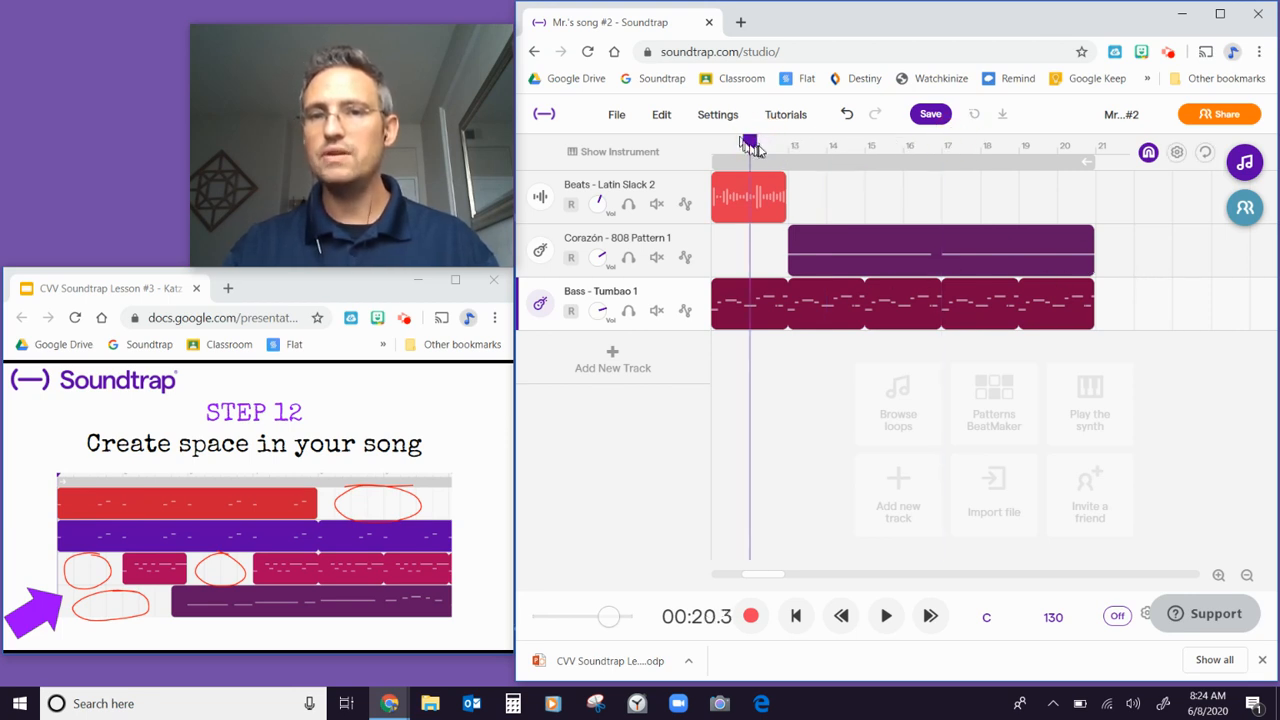
{"action": "left_click", "coordinate": [778, 147]}
{"action": "left_click", "coordinate": [903, 147]}
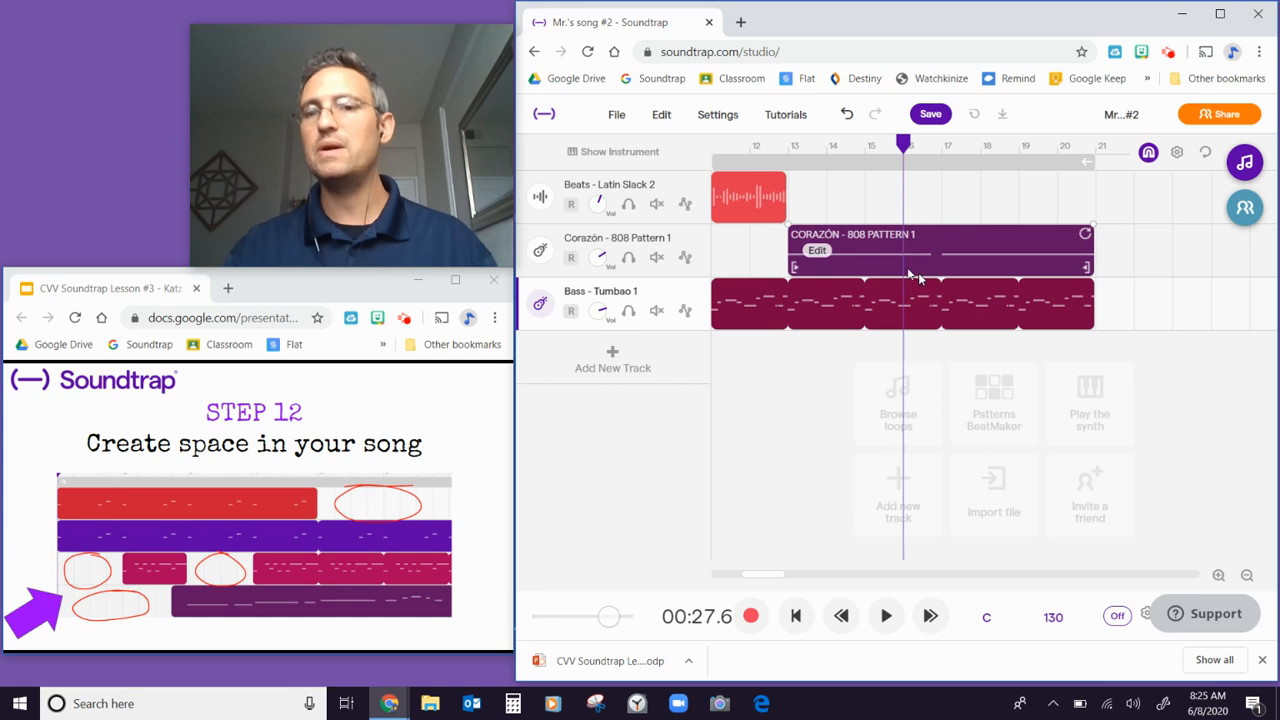
- Play the song from the beginning, zooming out the timeline to view all regions, and stop just after measure 17
{"action": "left_click", "coordinate": [797, 617]}
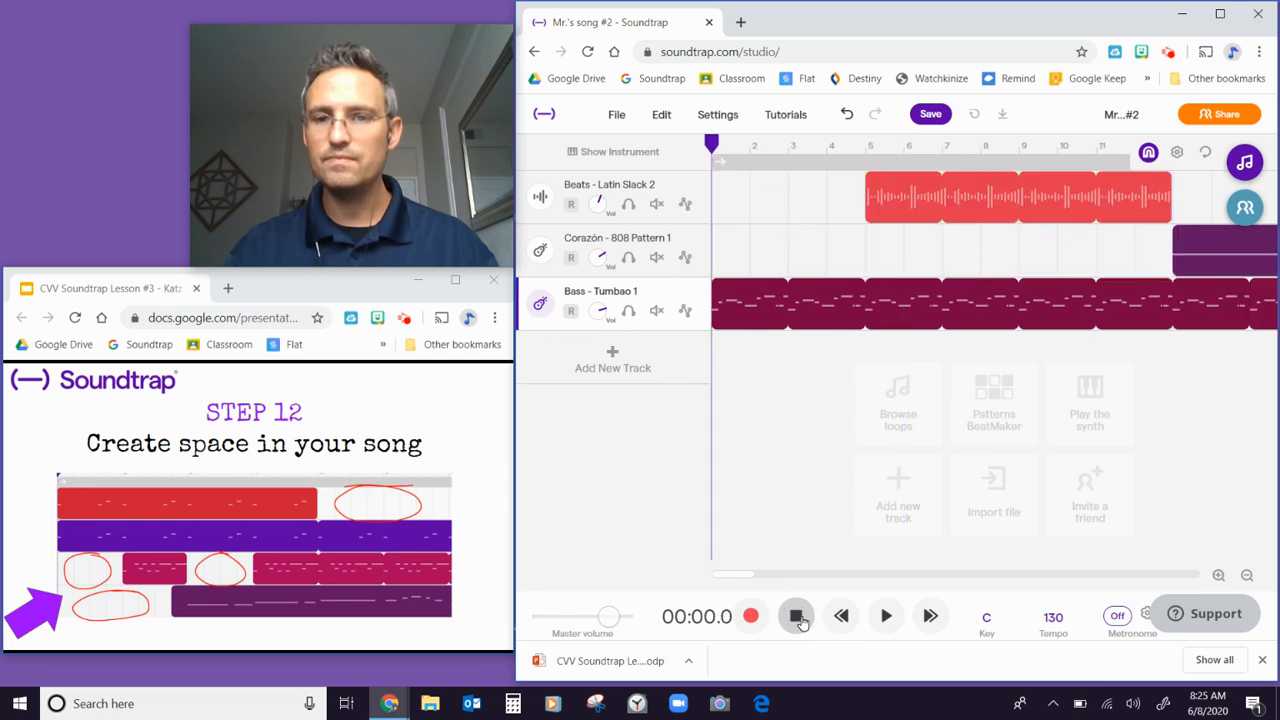
{"action": "left_click", "coordinate": [884, 623]}
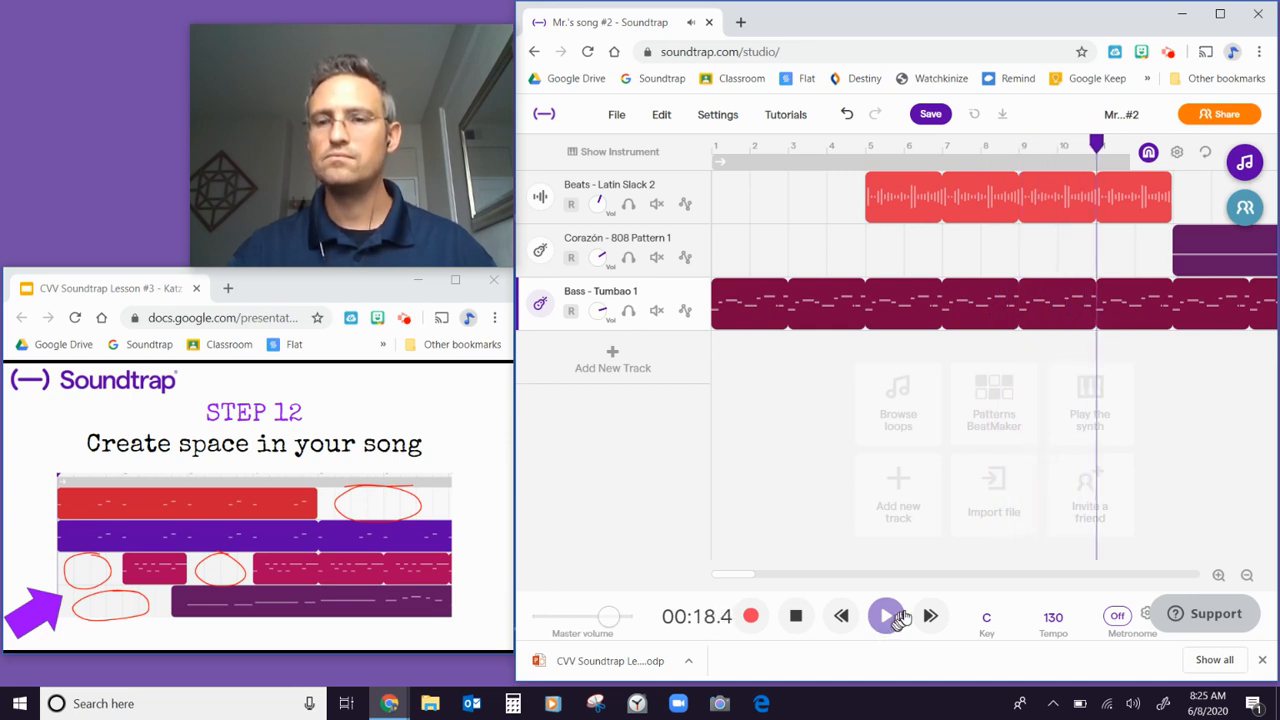
{"action": "left_click", "coordinate": [1246, 578]}
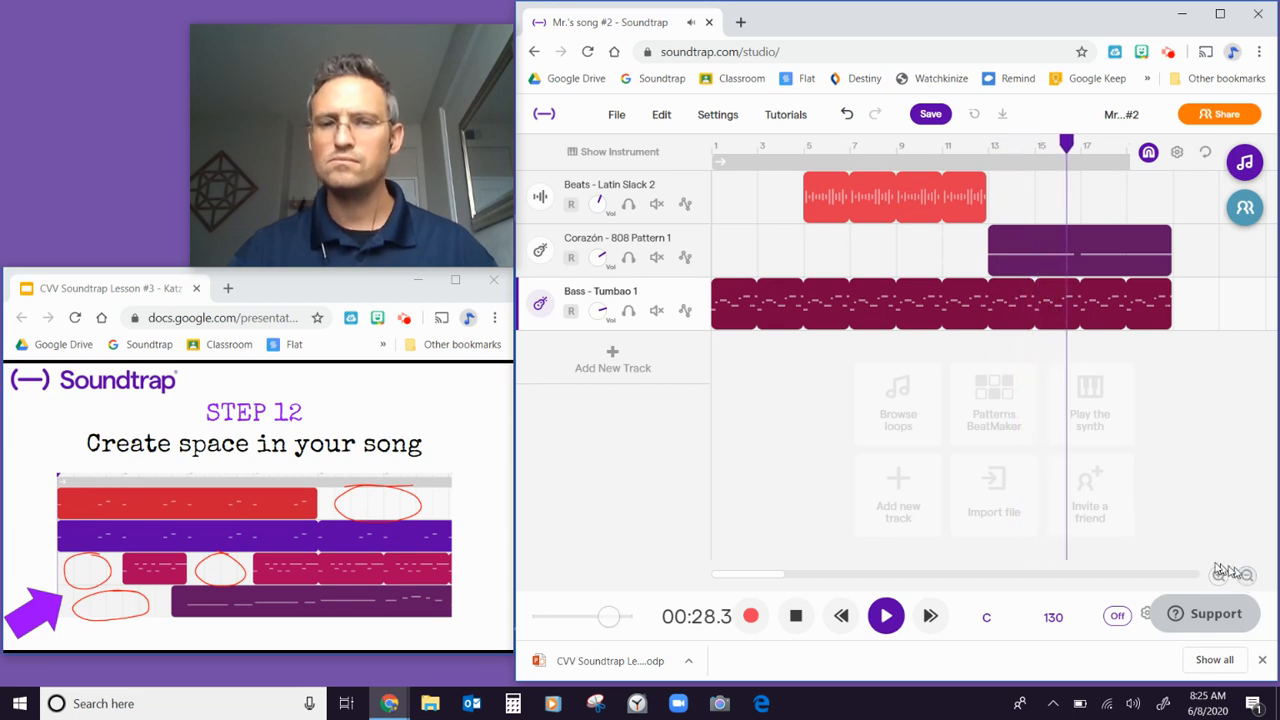
{"action": "left_click", "coordinate": [797, 615]}
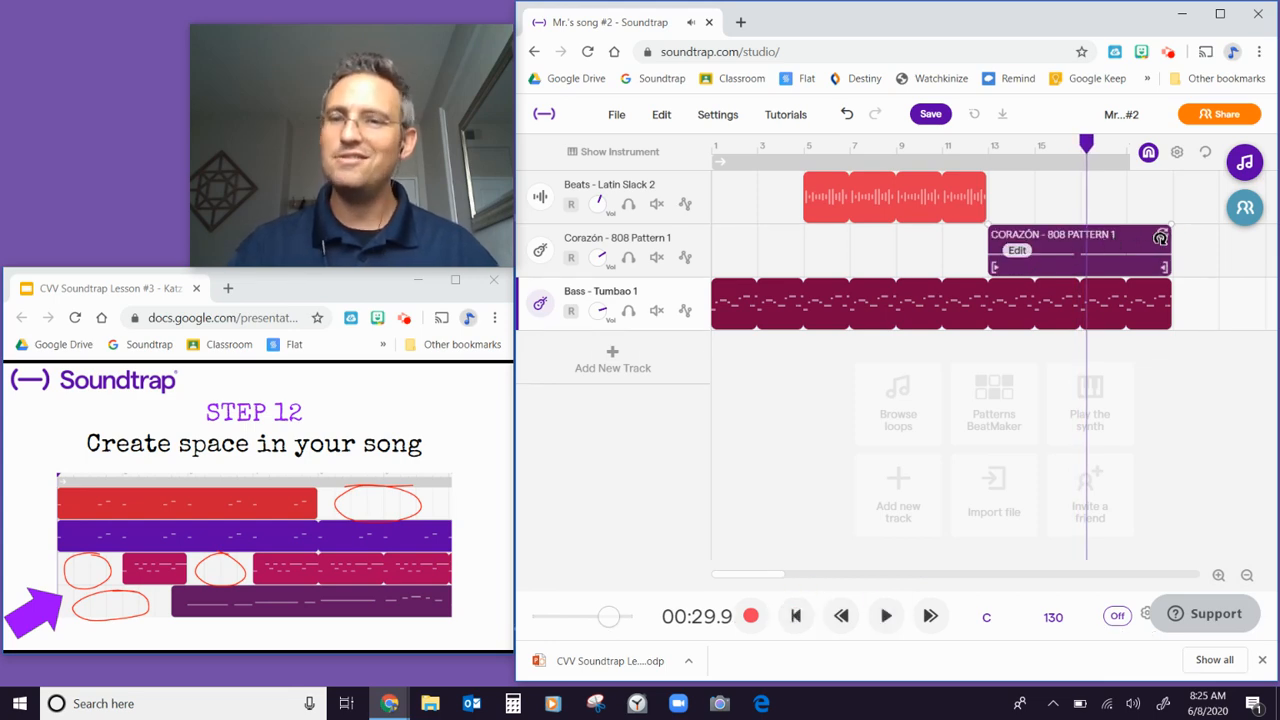
- Shorten the Corazón - 808 Pattern 1 region so it ends at measure 17
{"action": "left_click_drag", "start_coordinate": [1161, 238], "coordinate": [1062, 240]}
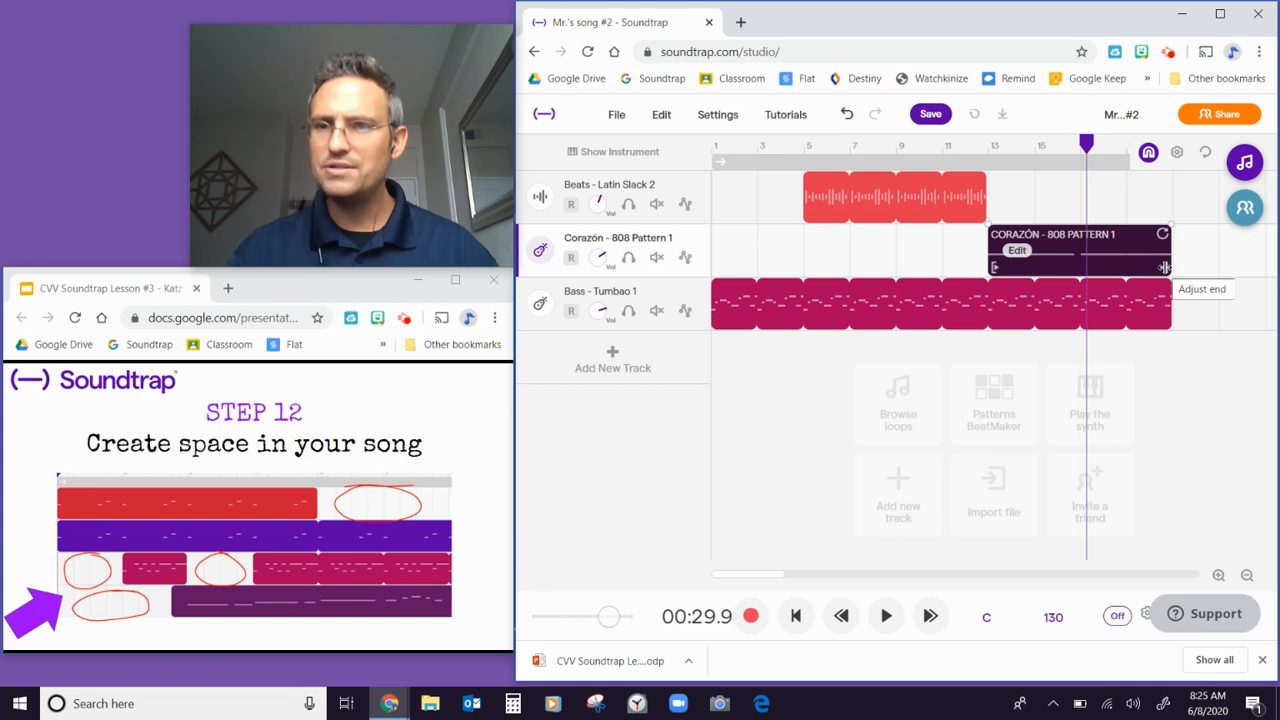
{"action": "left_click", "coordinate": [1164, 267]}
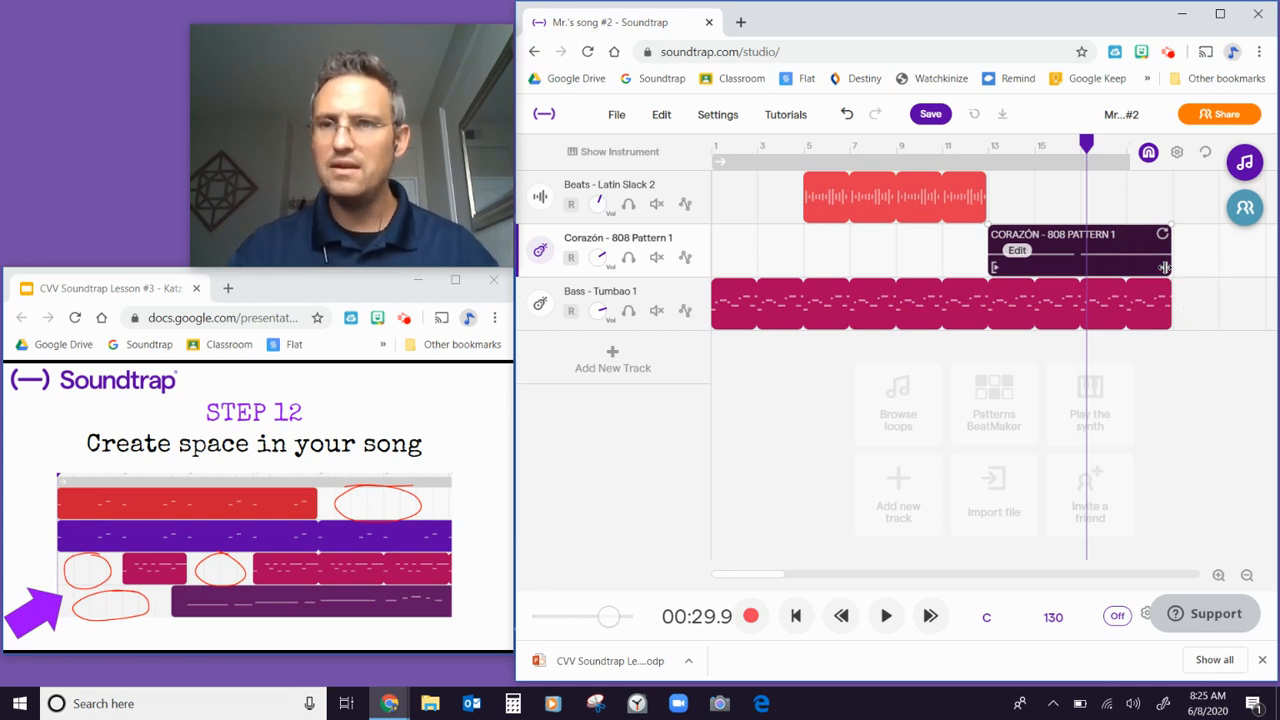
{"action": "left_click_drag", "start_coordinate": [1161, 267], "coordinate": [1077, 263]}
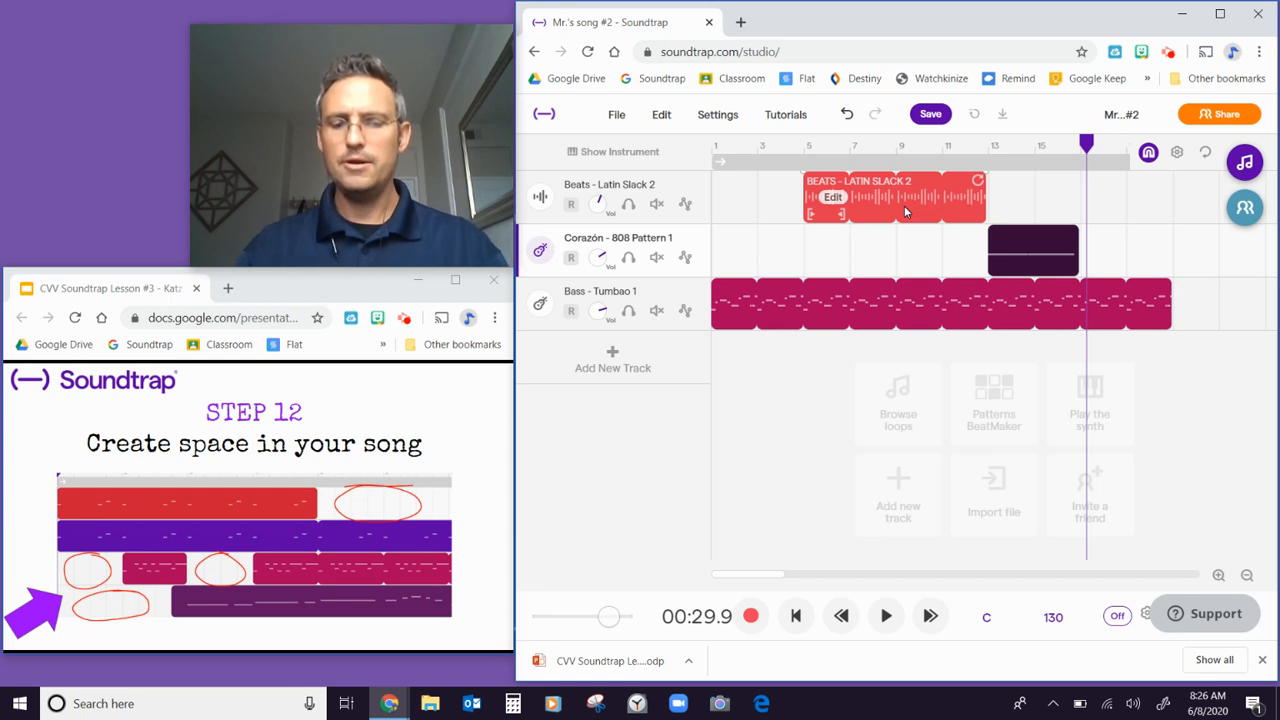
- Copy the Beats - Latin Slack 2 region that starts at measure 5
{"action": "mouse_move", "coordinate": [1030, 243]}
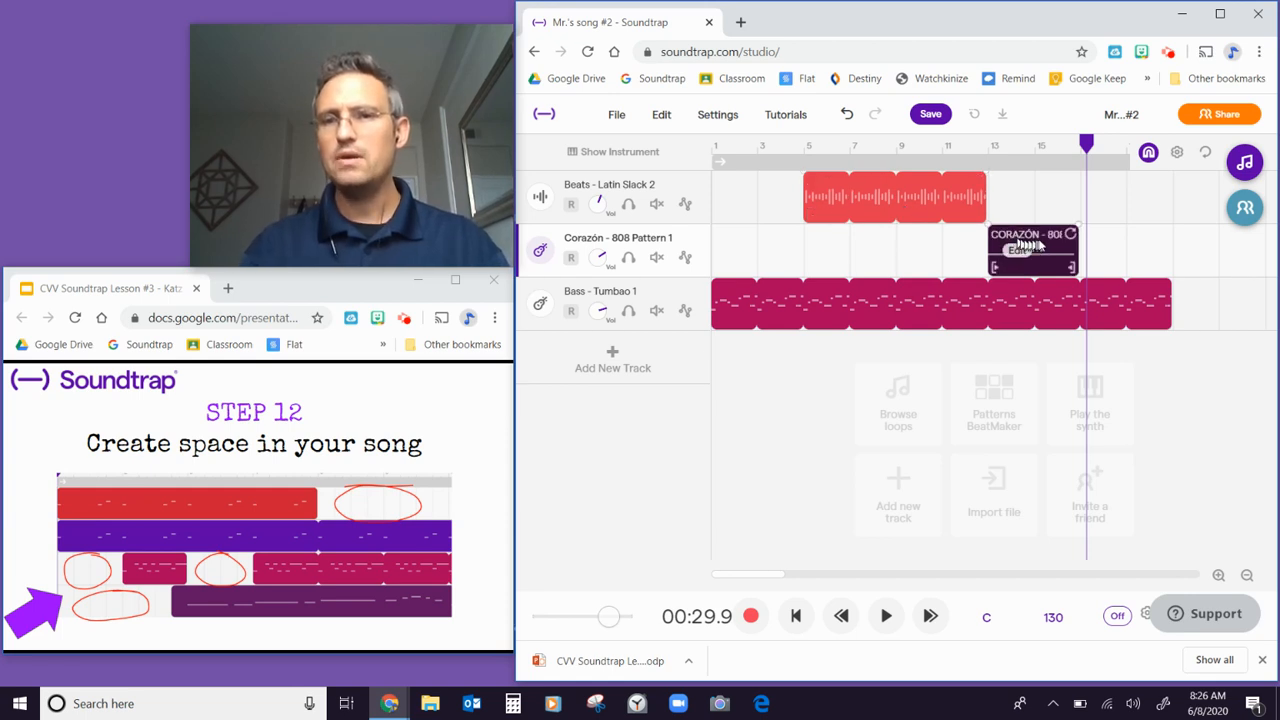
{"action": "mouse_move", "coordinate": [900, 218]}
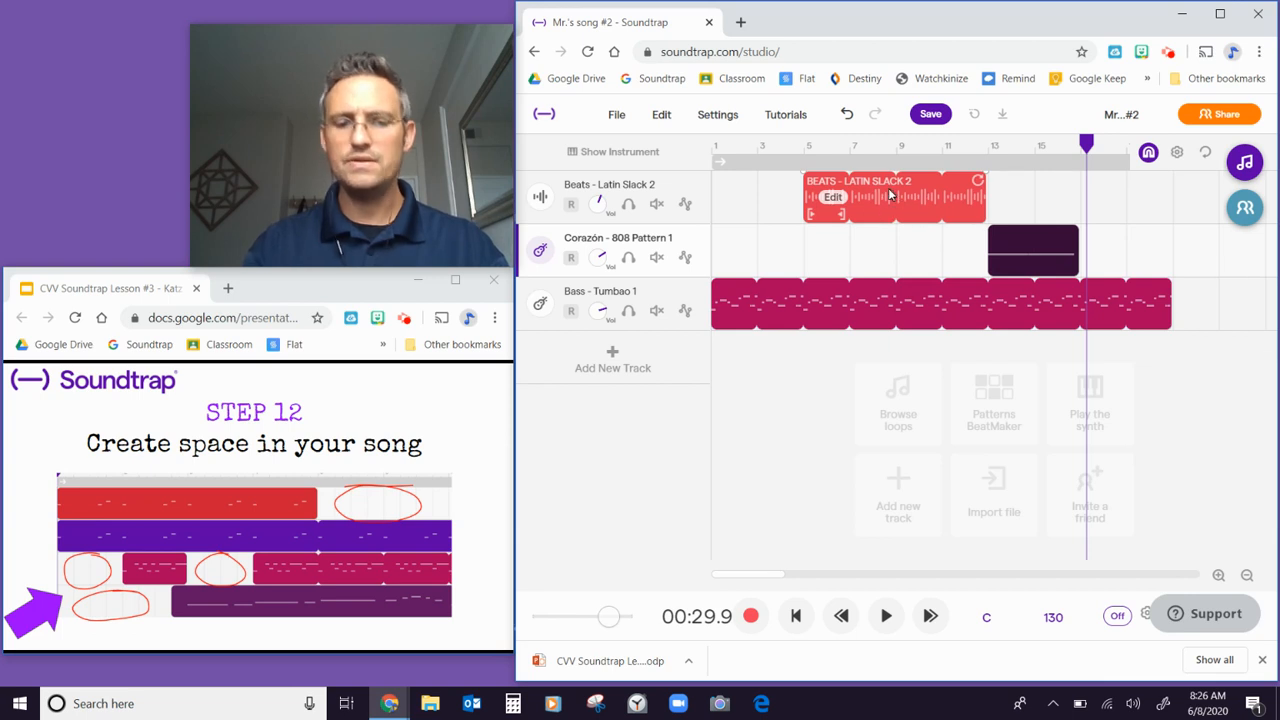
{"action": "left_click", "coordinate": [890, 194]}
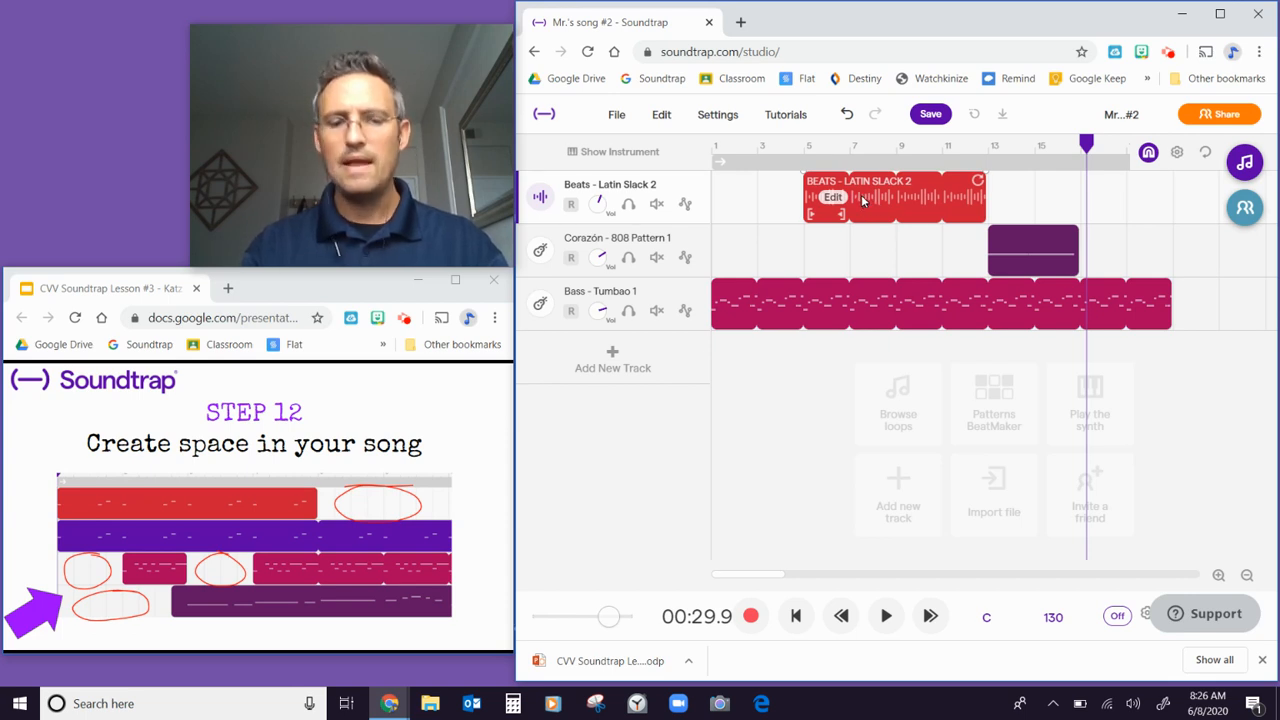
{"action": "left_click", "coordinate": [862, 200]}
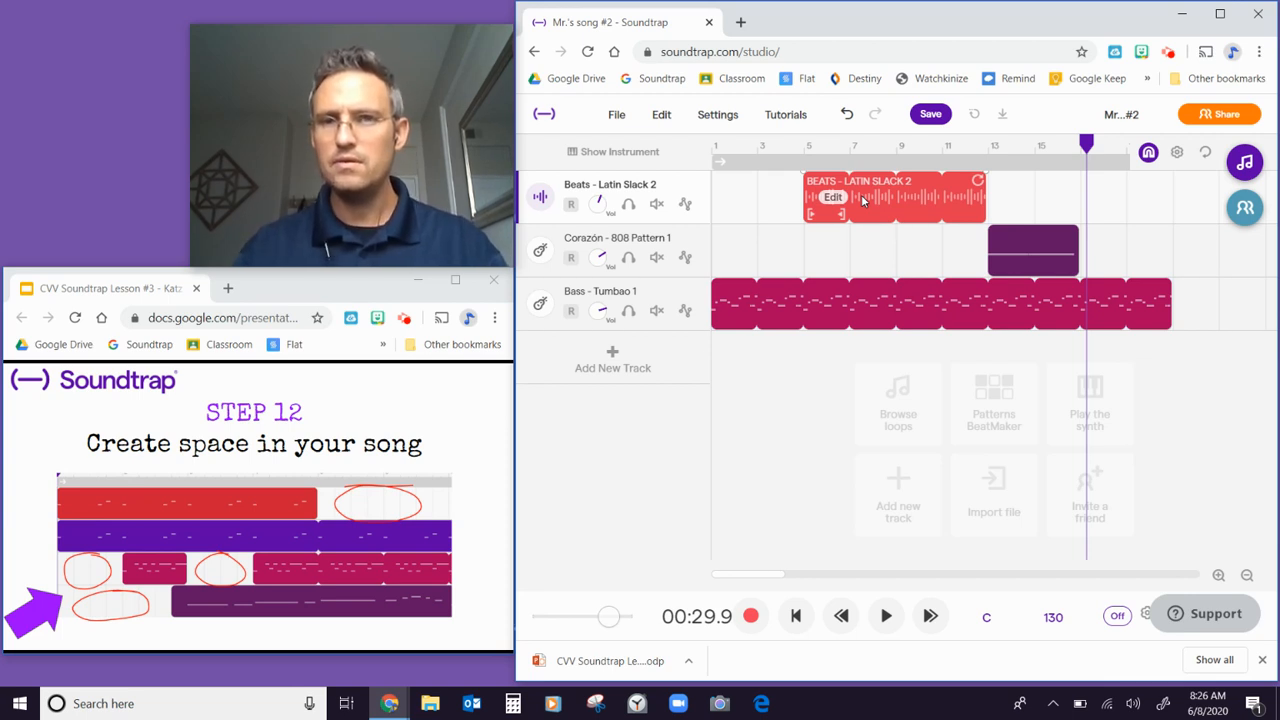
{"action": "right_click", "coordinate": [862, 200]}
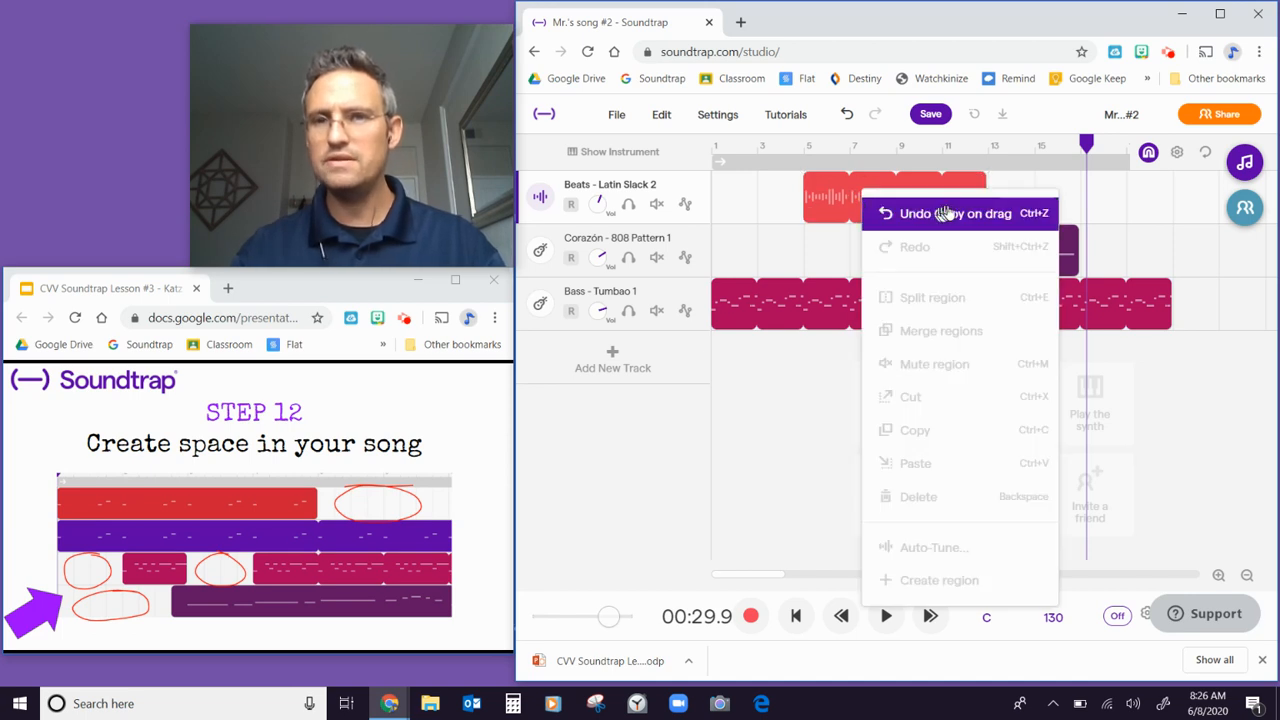
{"action": "left_click", "coordinate": [840, 188]}
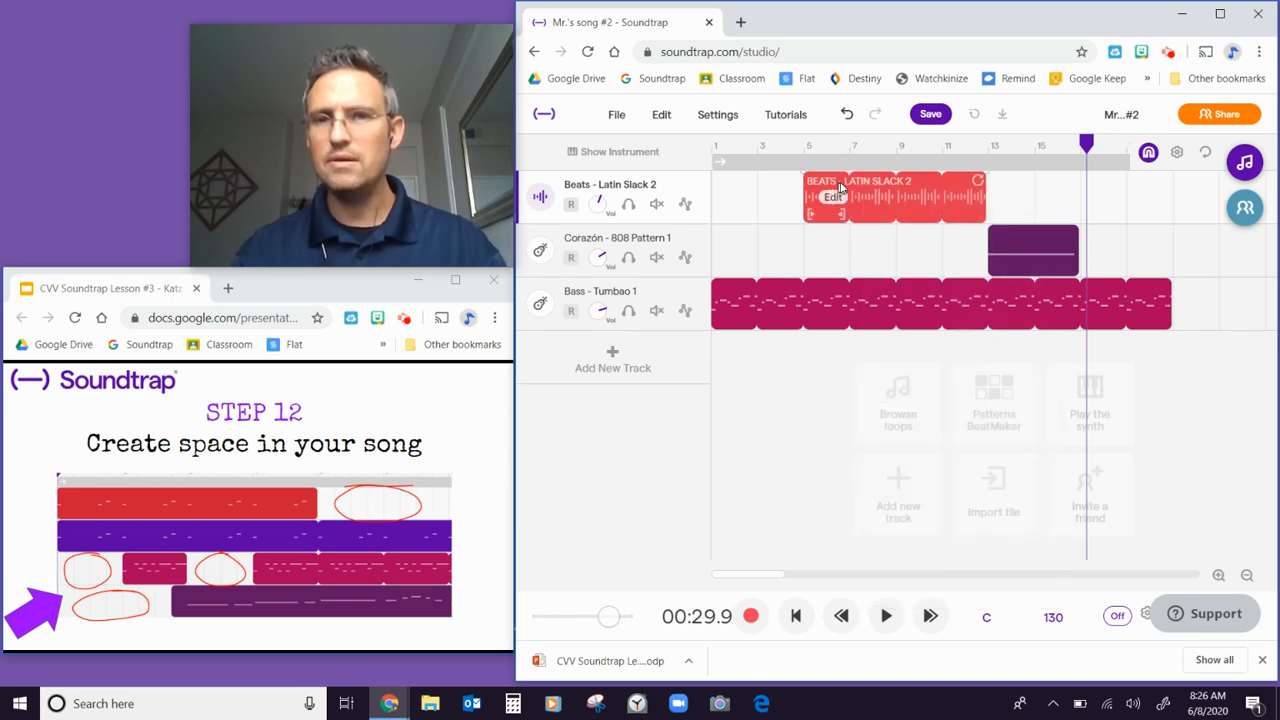
{"action": "right_click", "coordinate": [898, 193]}
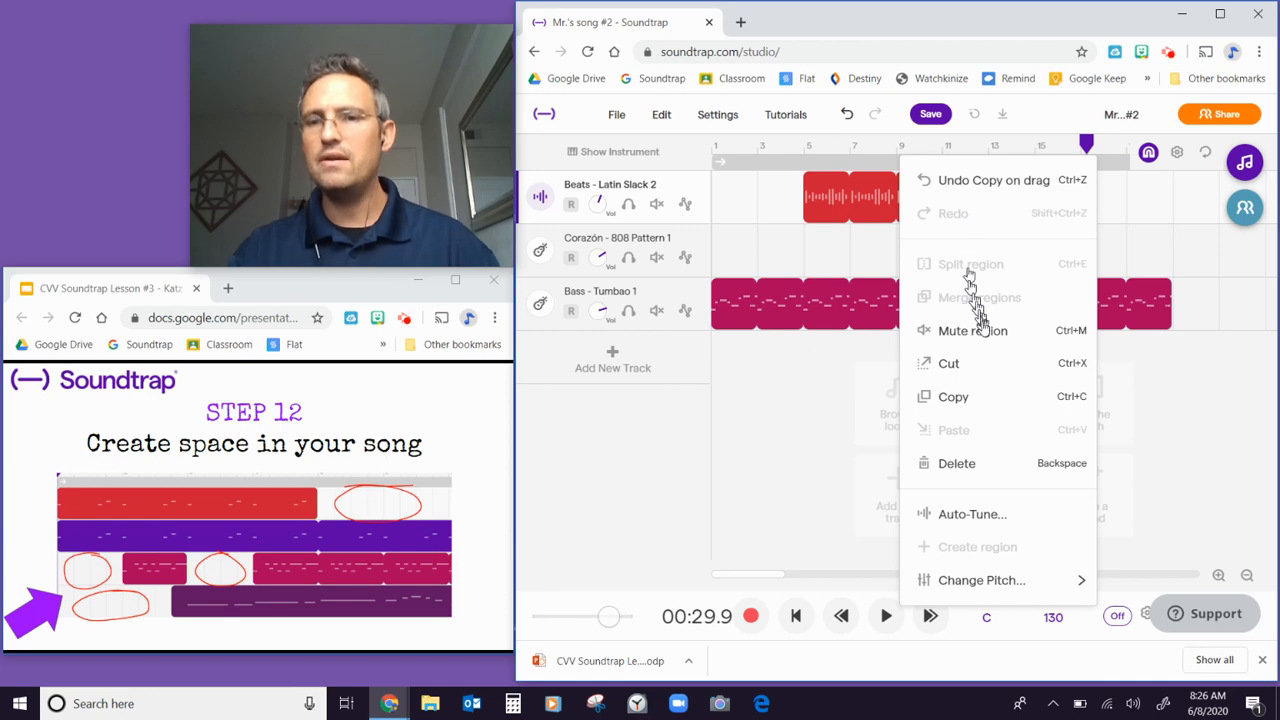
{"action": "left_click", "coordinate": [995, 402]}
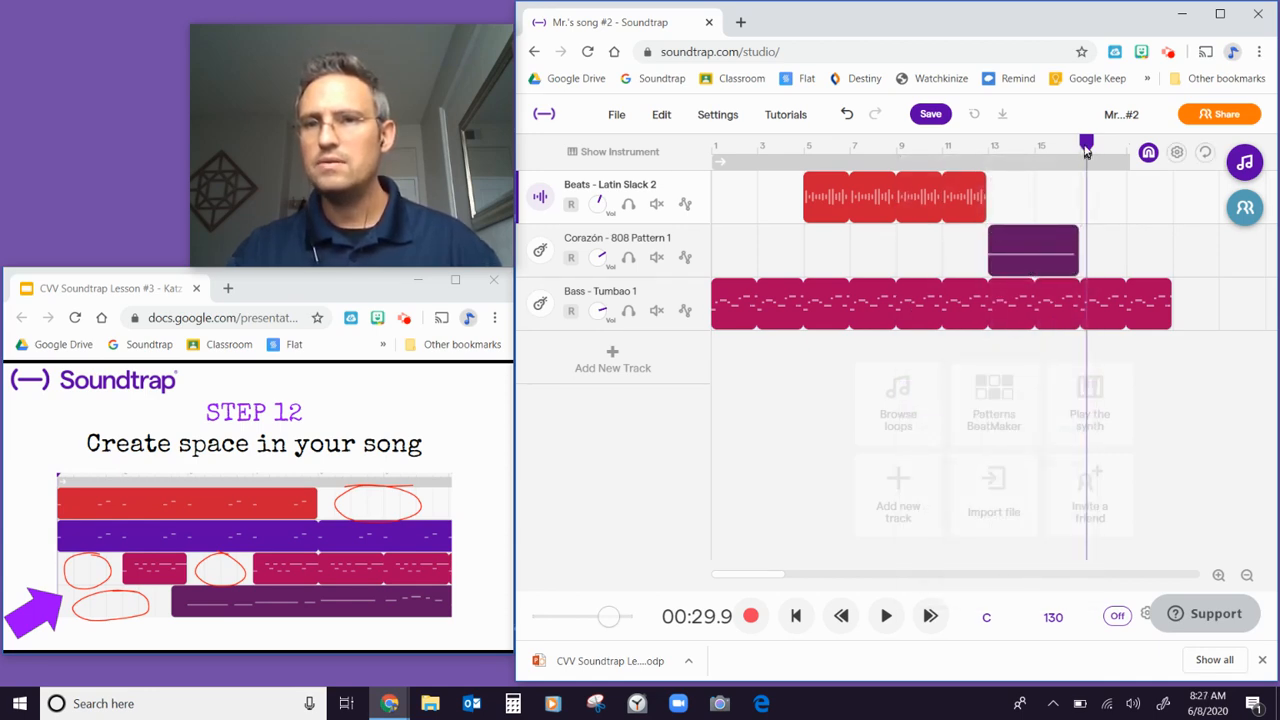
- Align the playhead with measure 17 and paste the copied beats region there on the Beats - Latin Slack 2 track
{"action": "left_click_drag", "start_coordinate": [1088, 150], "coordinate": [1081, 146]}
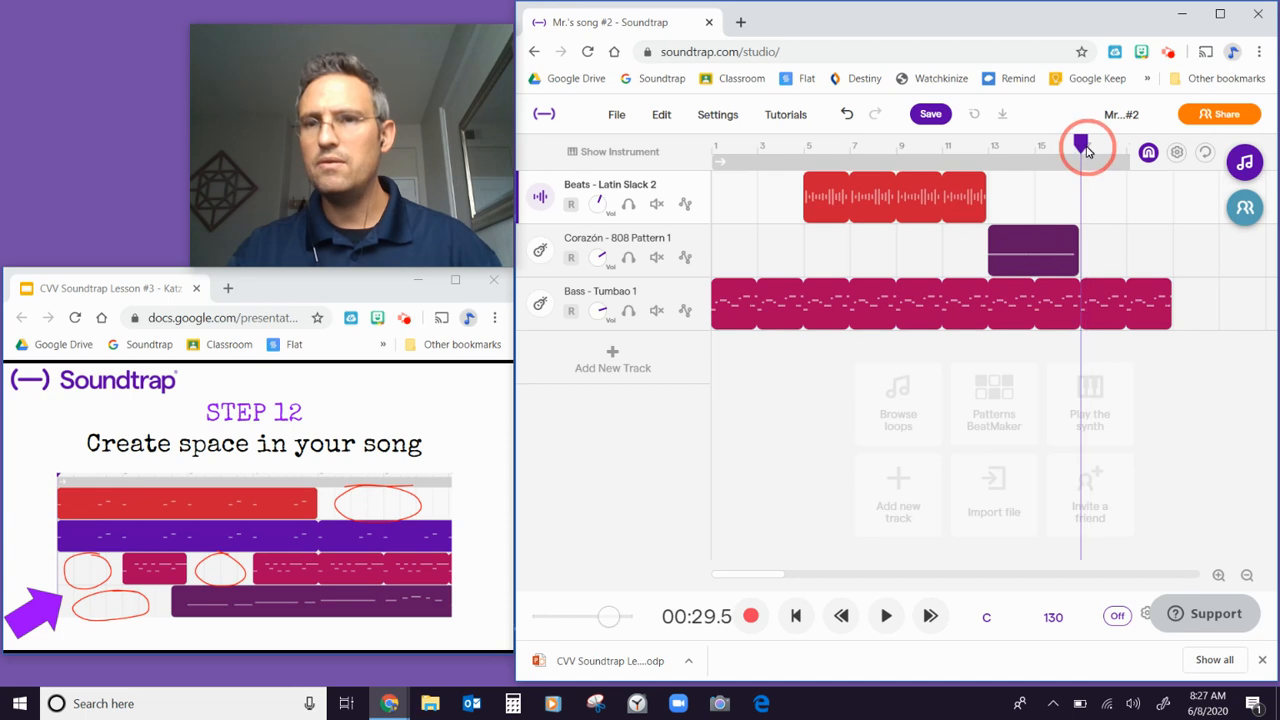
{"action": "left_click", "coordinate": [1083, 196]}
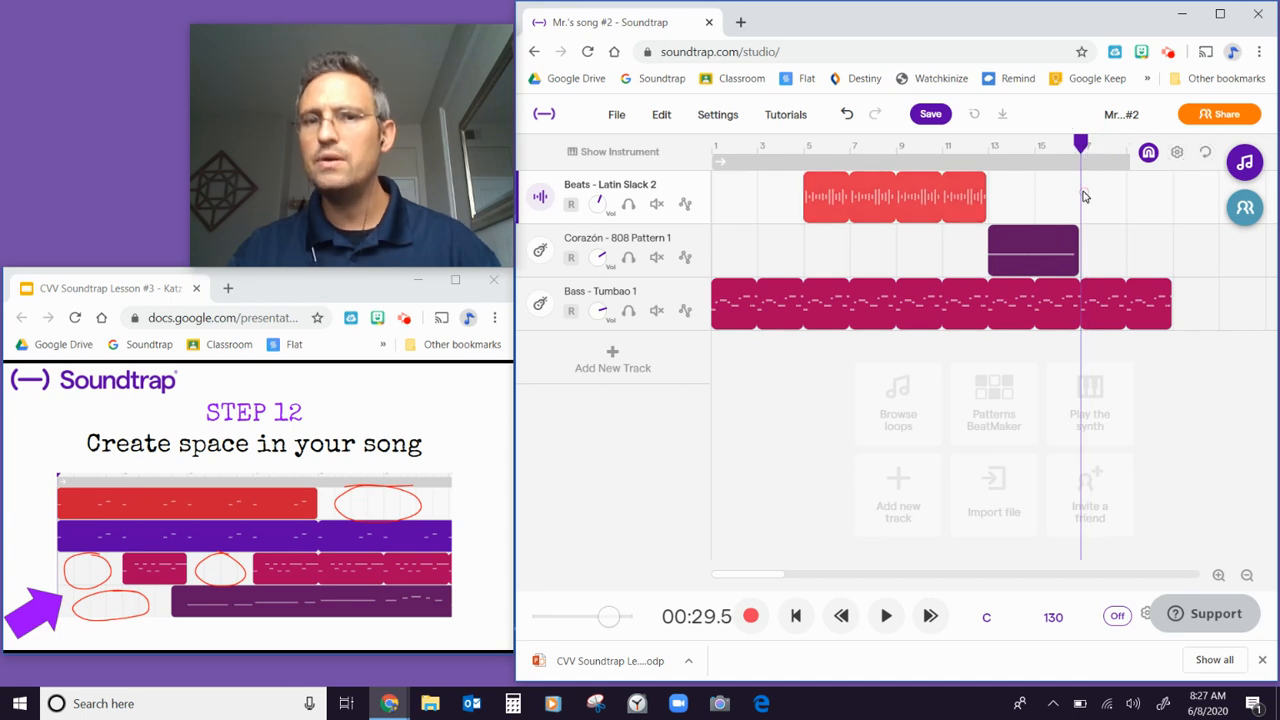
{"action": "left_click", "coordinate": [634, 185]}
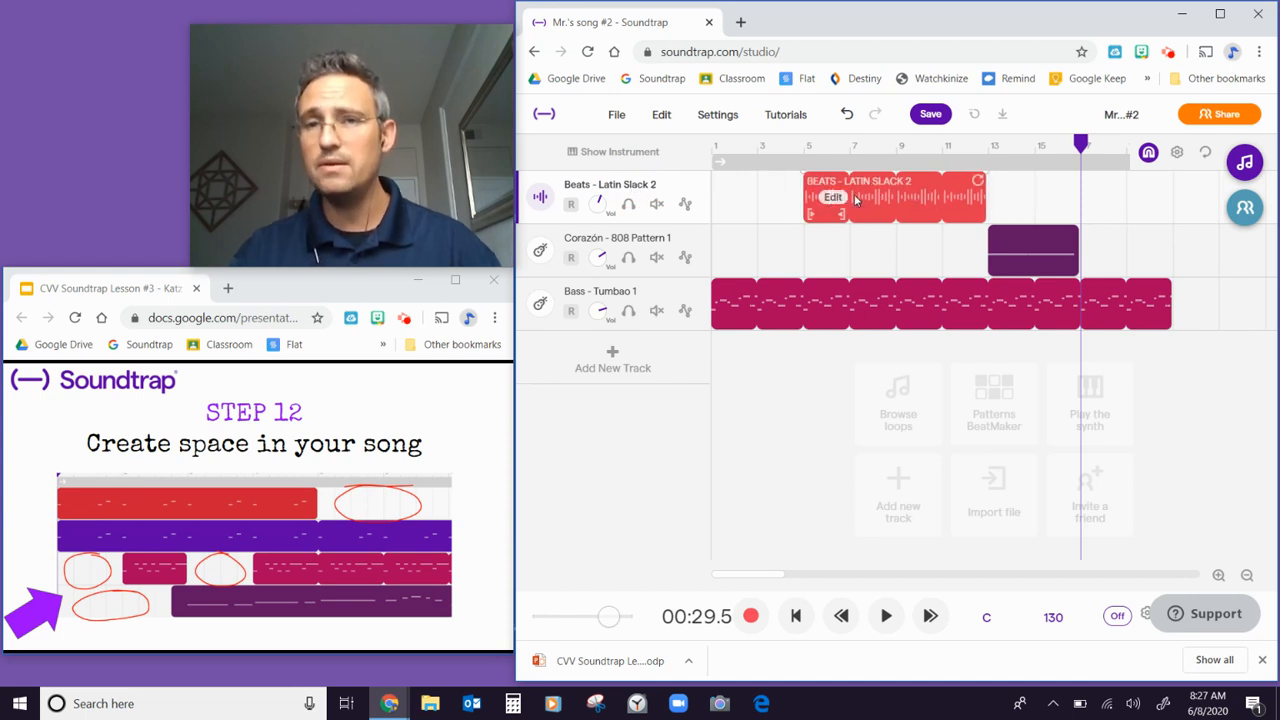
{"action": "right_click", "coordinate": [1080, 196]}
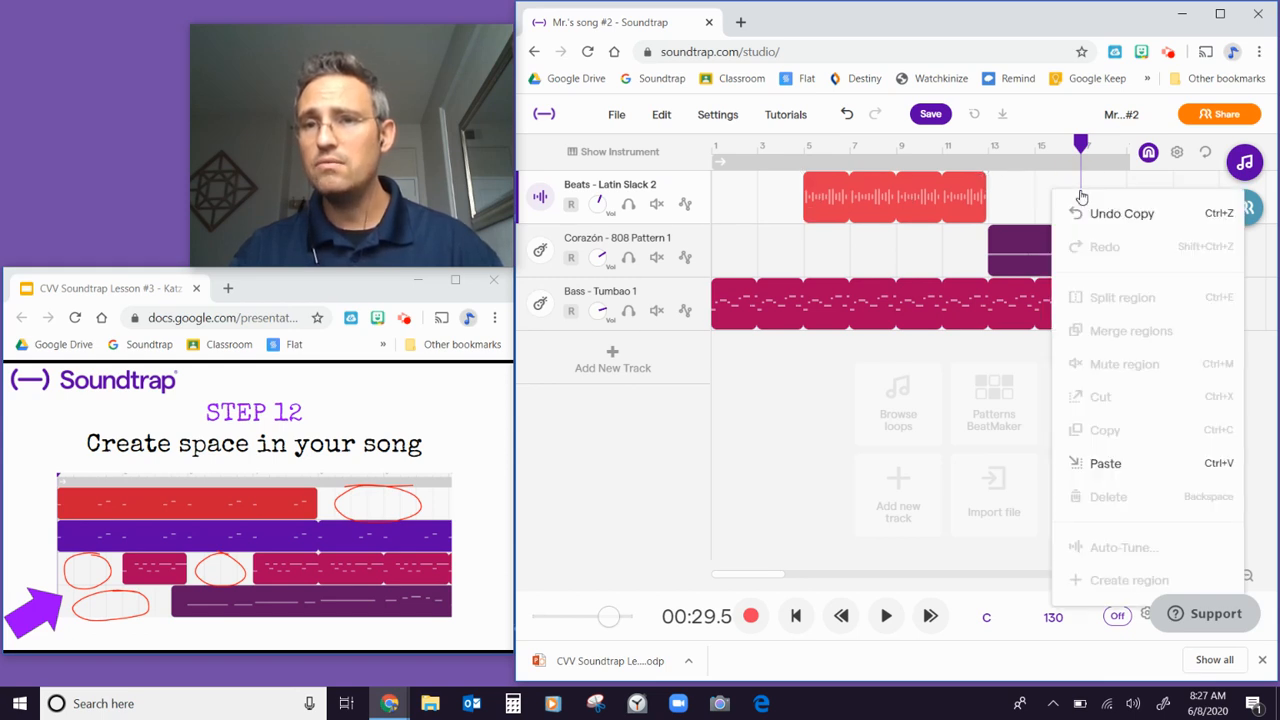
{"action": "left_click", "coordinate": [1112, 463]}
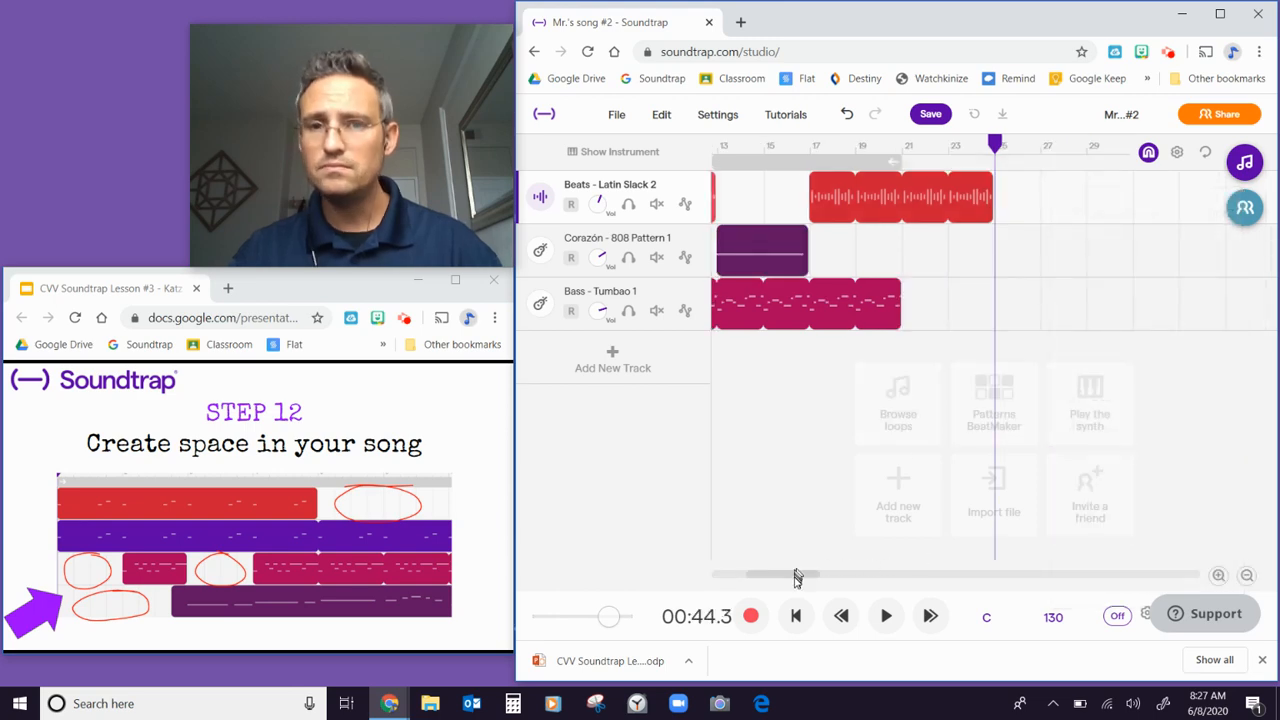
{"action": "left_click_drag", "start_coordinate": [797, 574], "coordinate": [757, 578]}
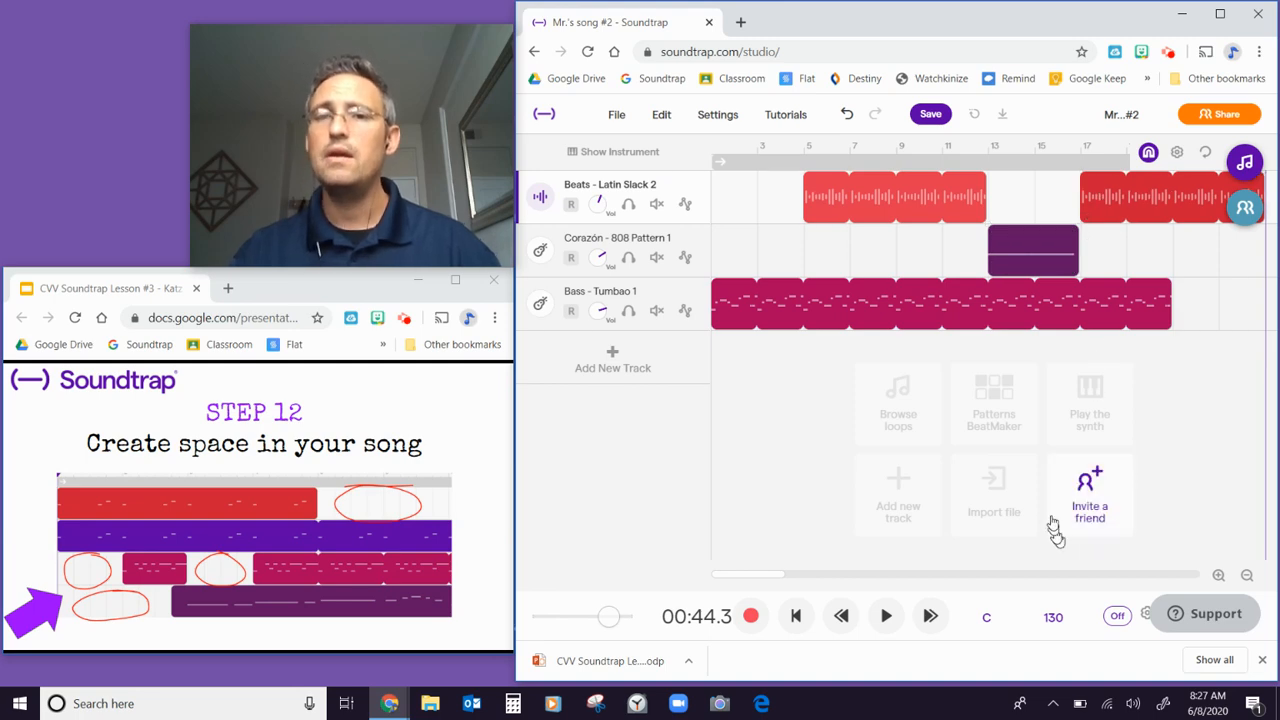
- Place the playhead at measure 9, and advance the Google Slides lesson past Step 13 to the Zoom pro tip
{"action": "left_click", "coordinate": [896, 146]}
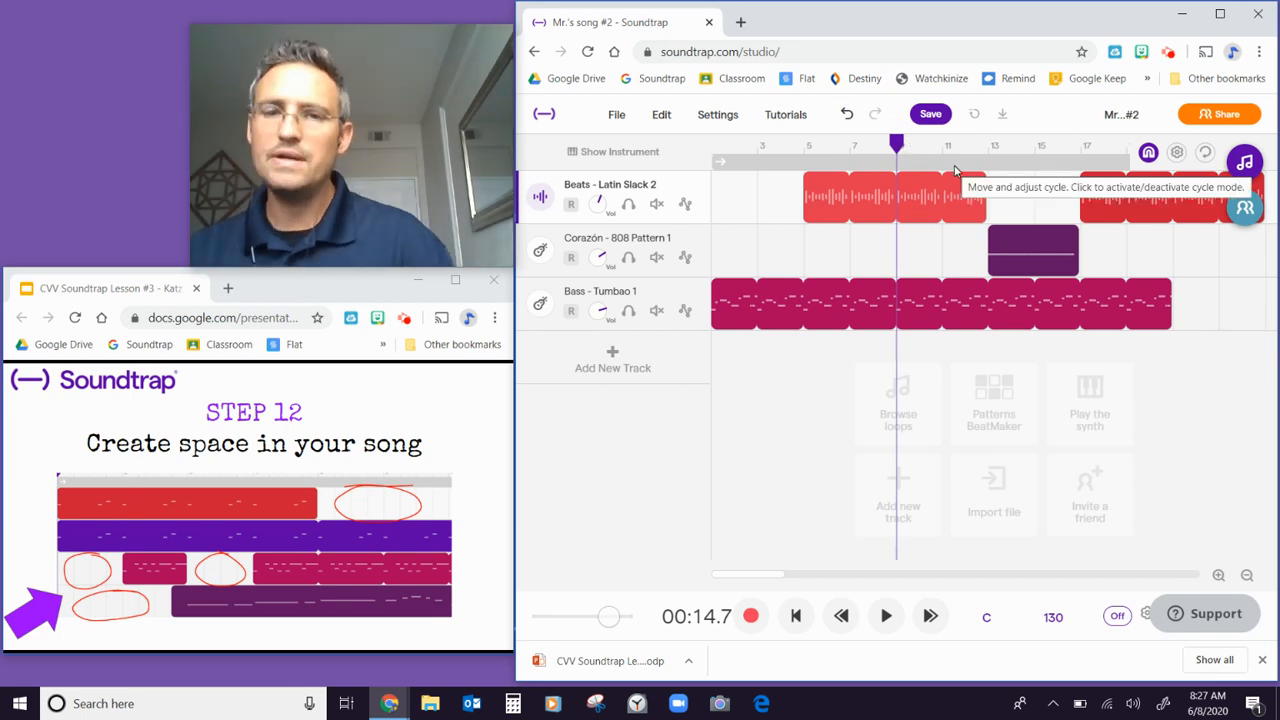
{"action": "left_click", "coordinate": [363, 292]}
{"action": "key", "text": "Right"}
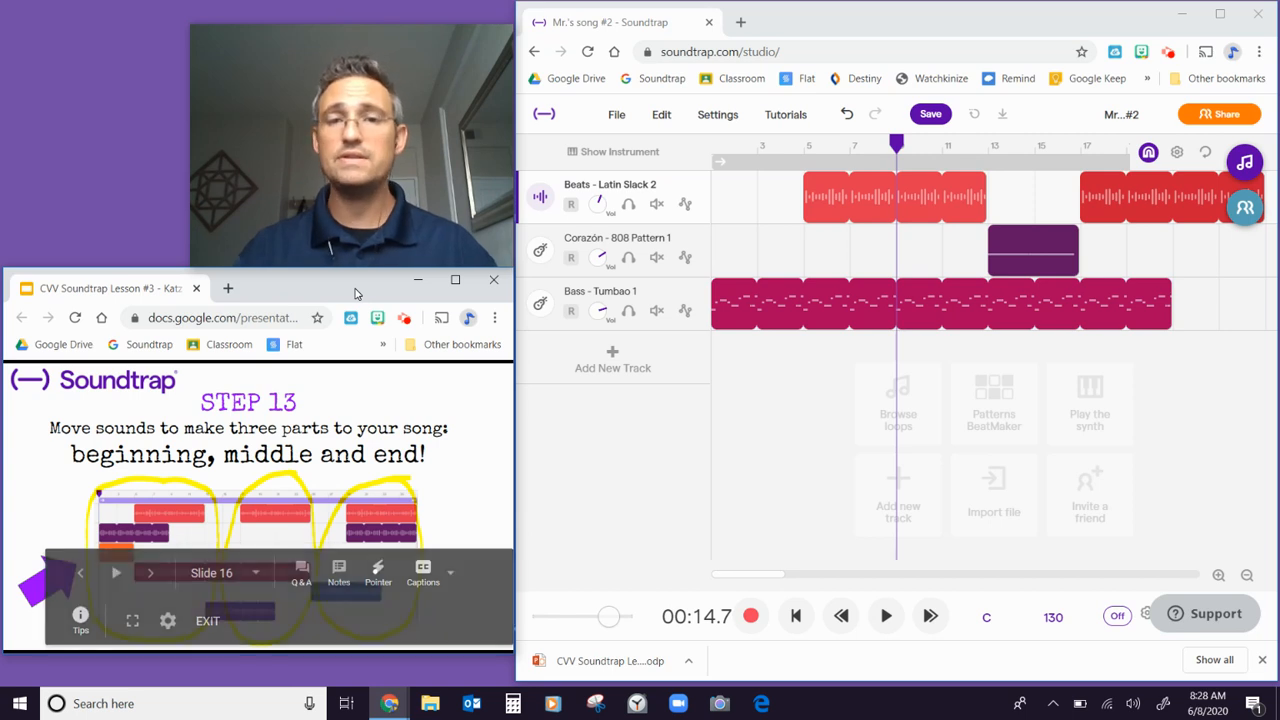
{"action": "key", "text": "Right"}
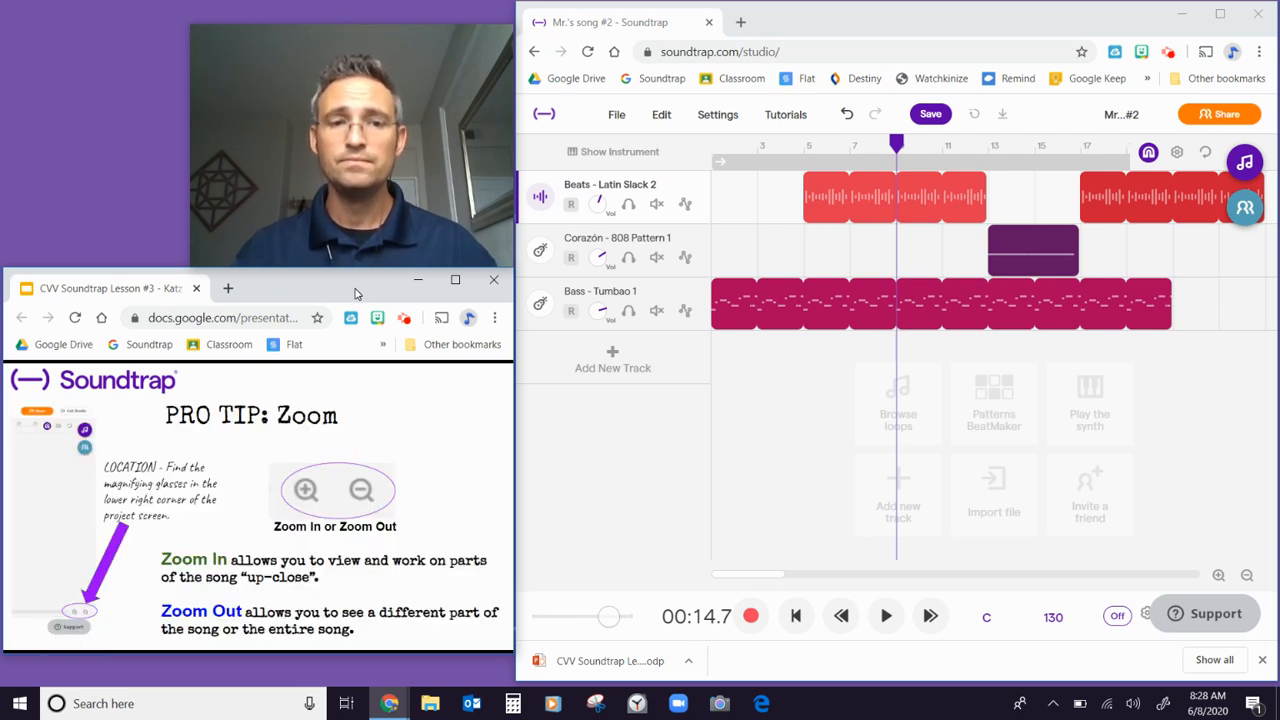
- Zoom in closely on the timeline around measure 9 and look at the regions near measure 7
{"action": "left_click", "coordinate": [1247, 576]}
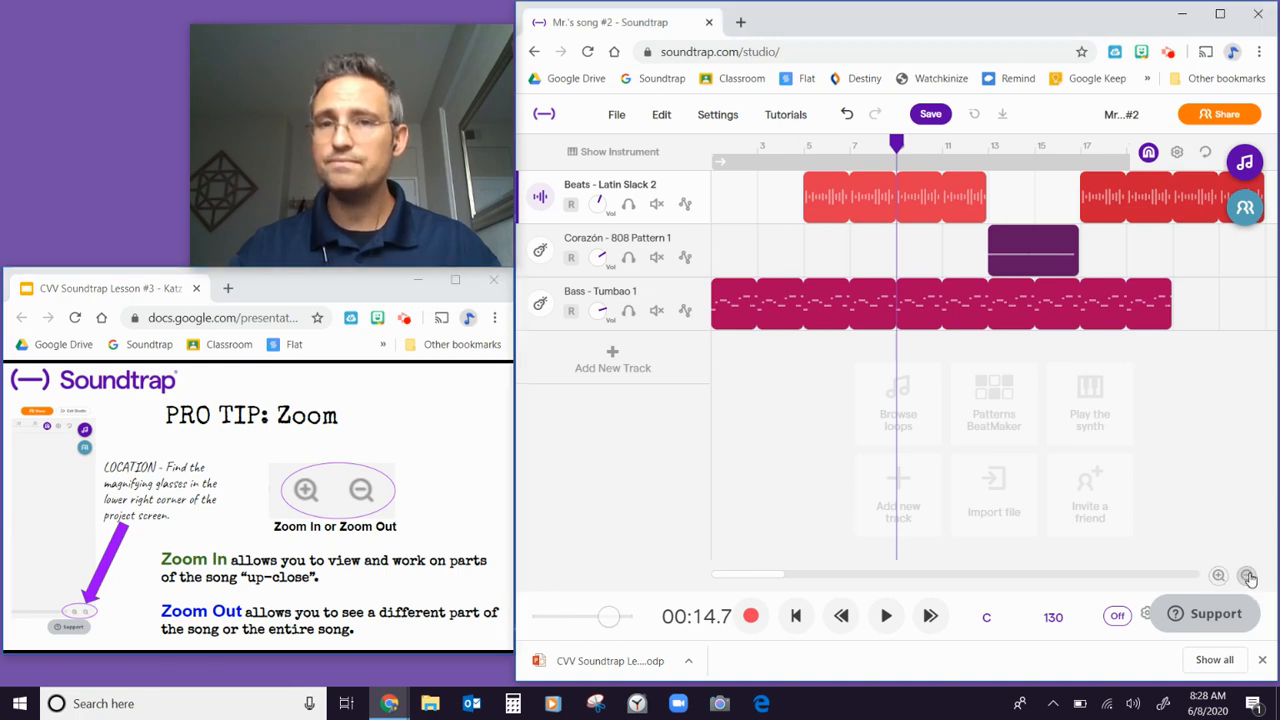
{"action": "left_click", "coordinate": [1220, 577]}
{"action": "left_click", "coordinate": [1220, 577]}
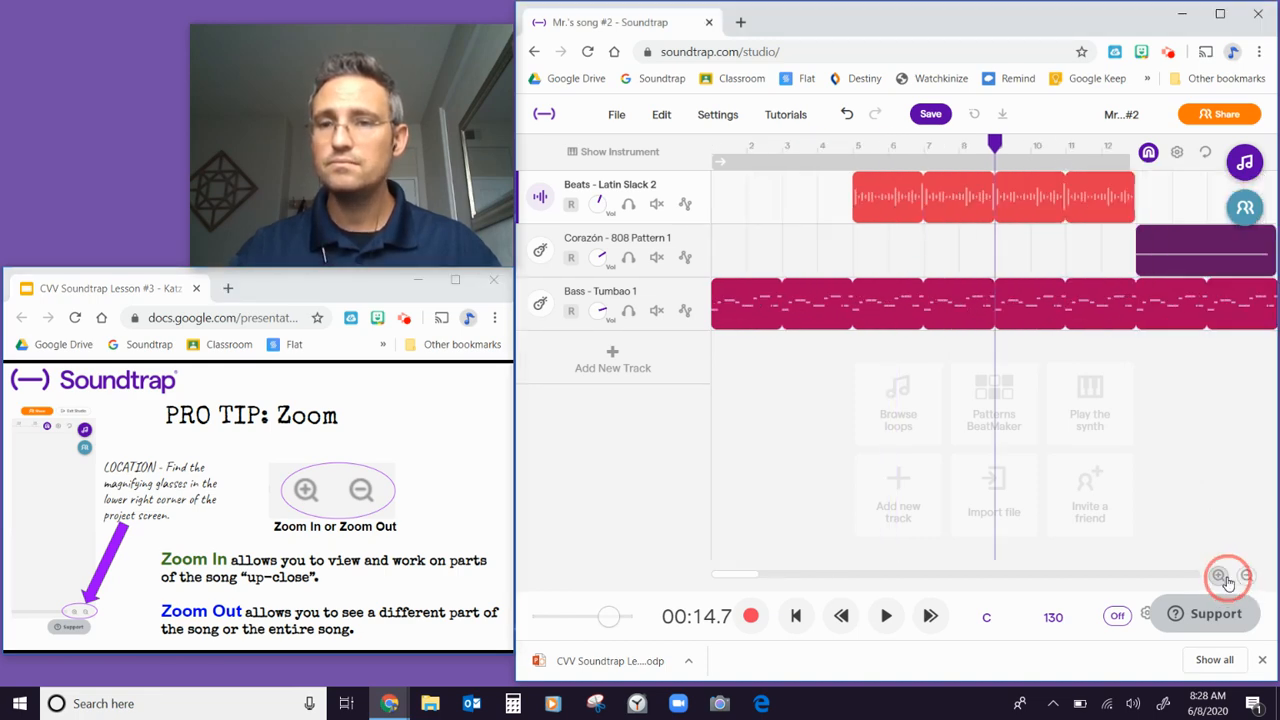
{"action": "left_click", "coordinate": [1222, 578]}
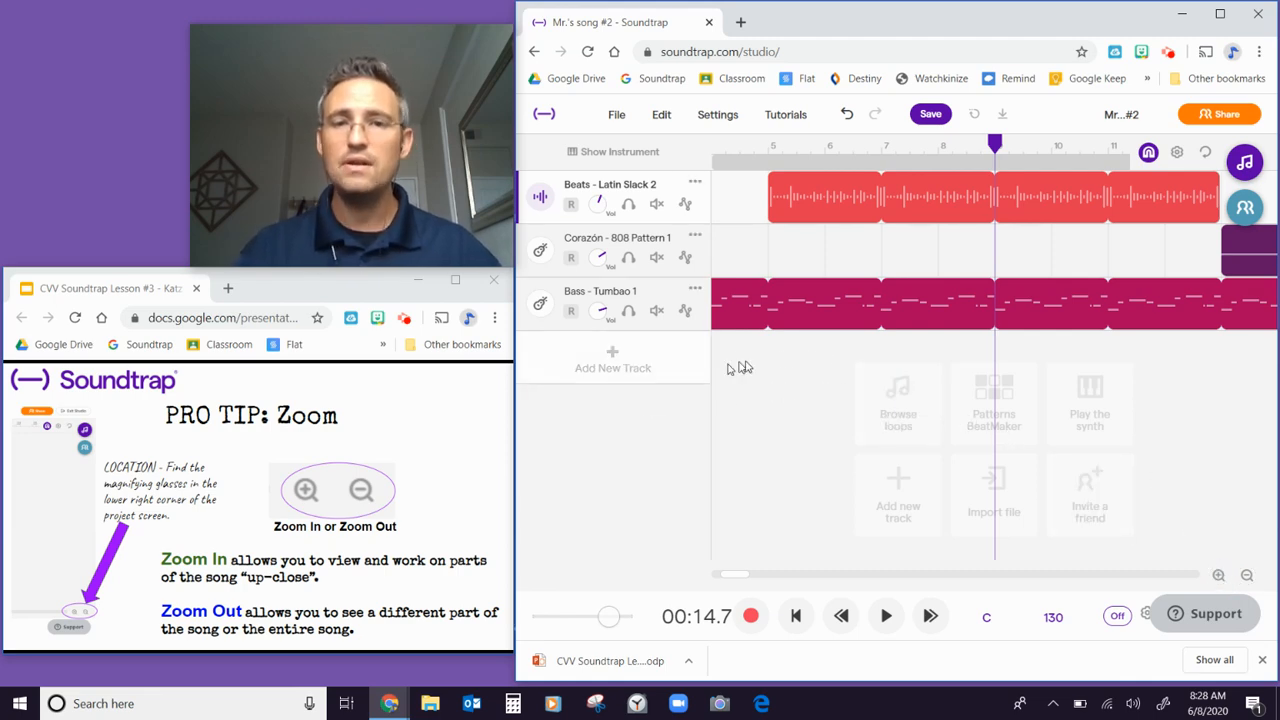
{"action": "left_click", "coordinate": [1219, 577]}
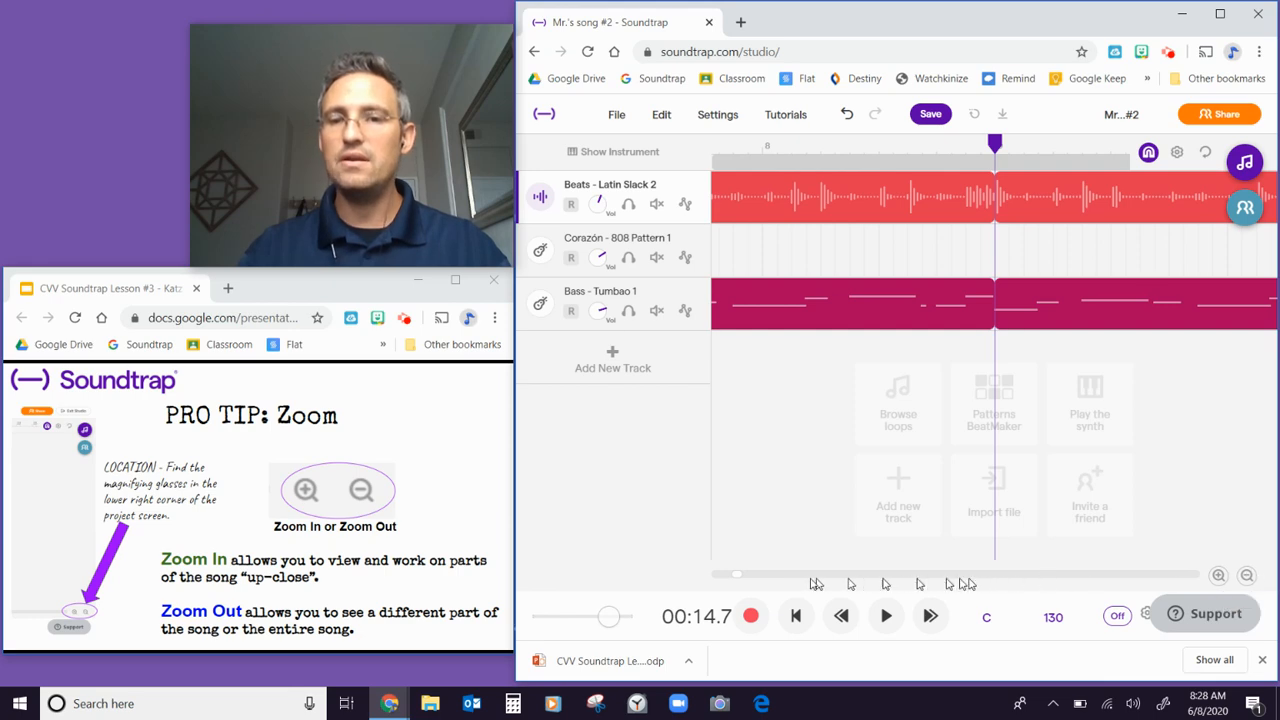
{"action": "mouse_move", "coordinate": [740, 575]}
{"action": "left_mouse_down"}
{"action": "mouse_move", "coordinate": [805, 579]}
{"action": "mouse_move", "coordinate": [733, 586]}
{"action": "left_mouse_up"}
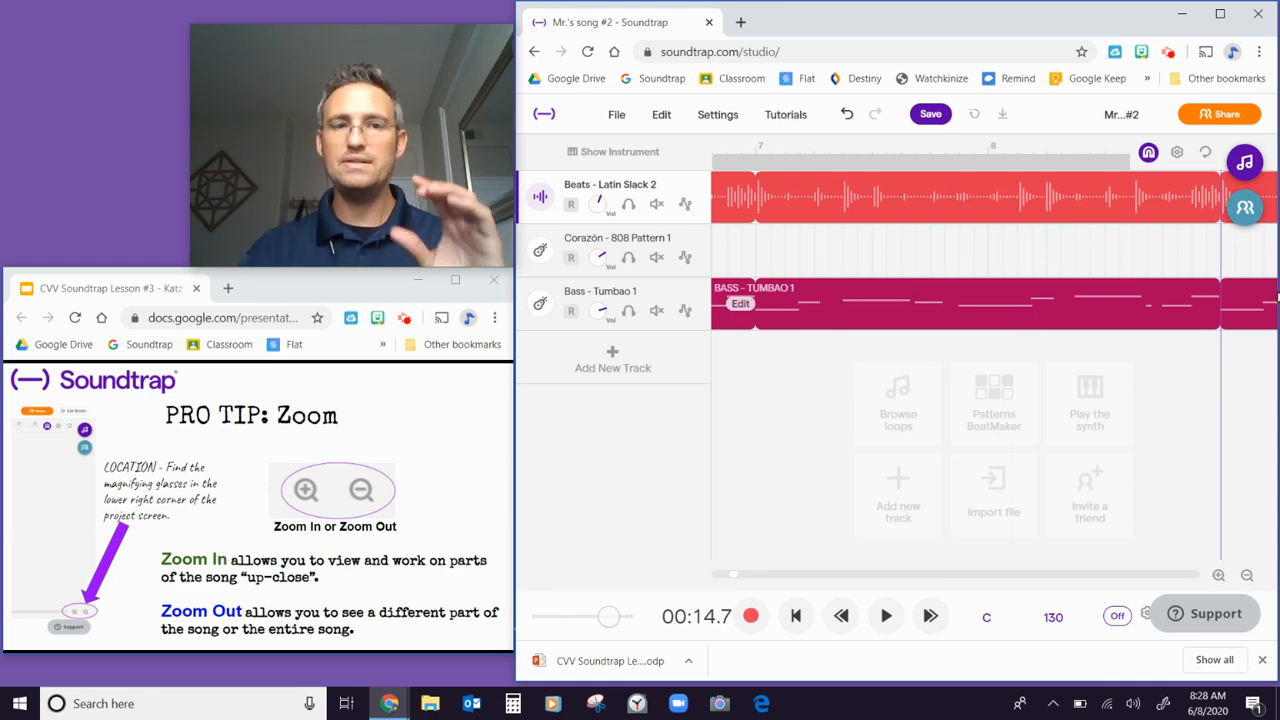
- Zoom out the timeline until the entire song and the empty measures beyond it are in view
{"action": "left_click", "coordinate": [1247, 577]}
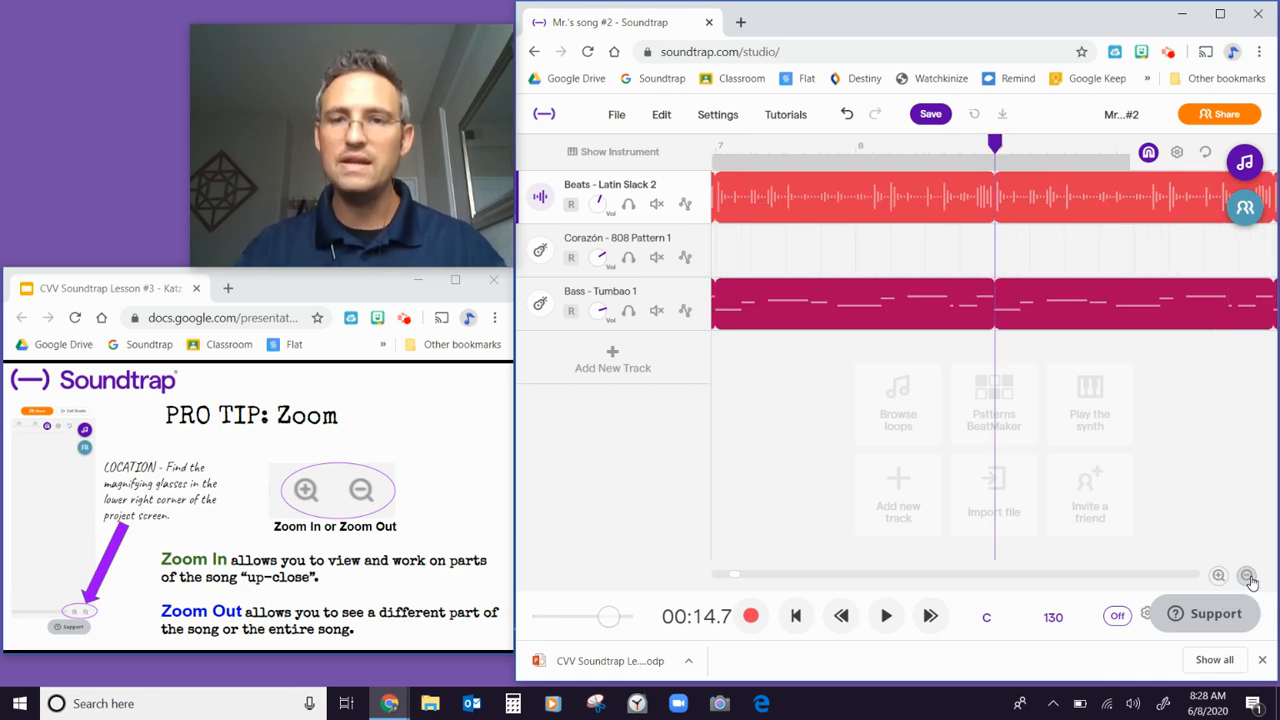
{"action": "left_click", "coordinate": [1247, 577]}
{"action": "left_click", "coordinate": [1247, 577]}
{"action": "left_click", "coordinate": [1247, 577]}
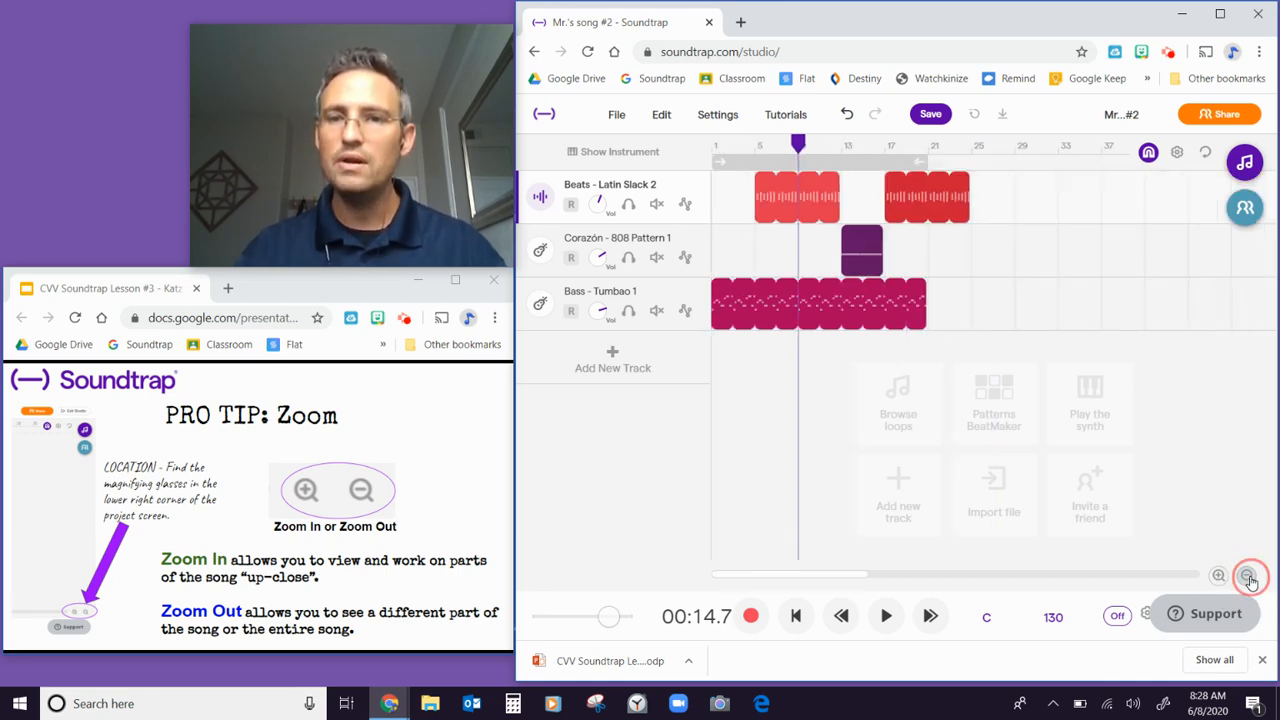
{"action": "left_click", "coordinate": [1247, 577]}
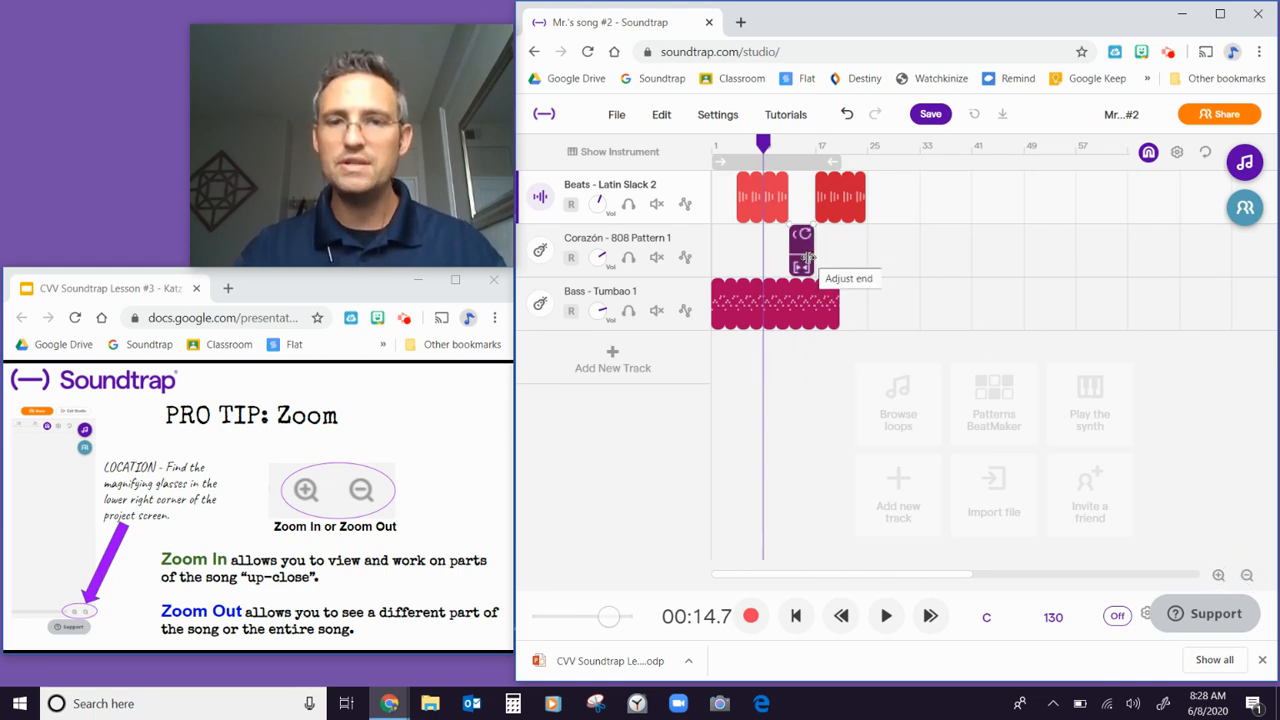
{"action": "left_click", "coordinate": [799, 259]}
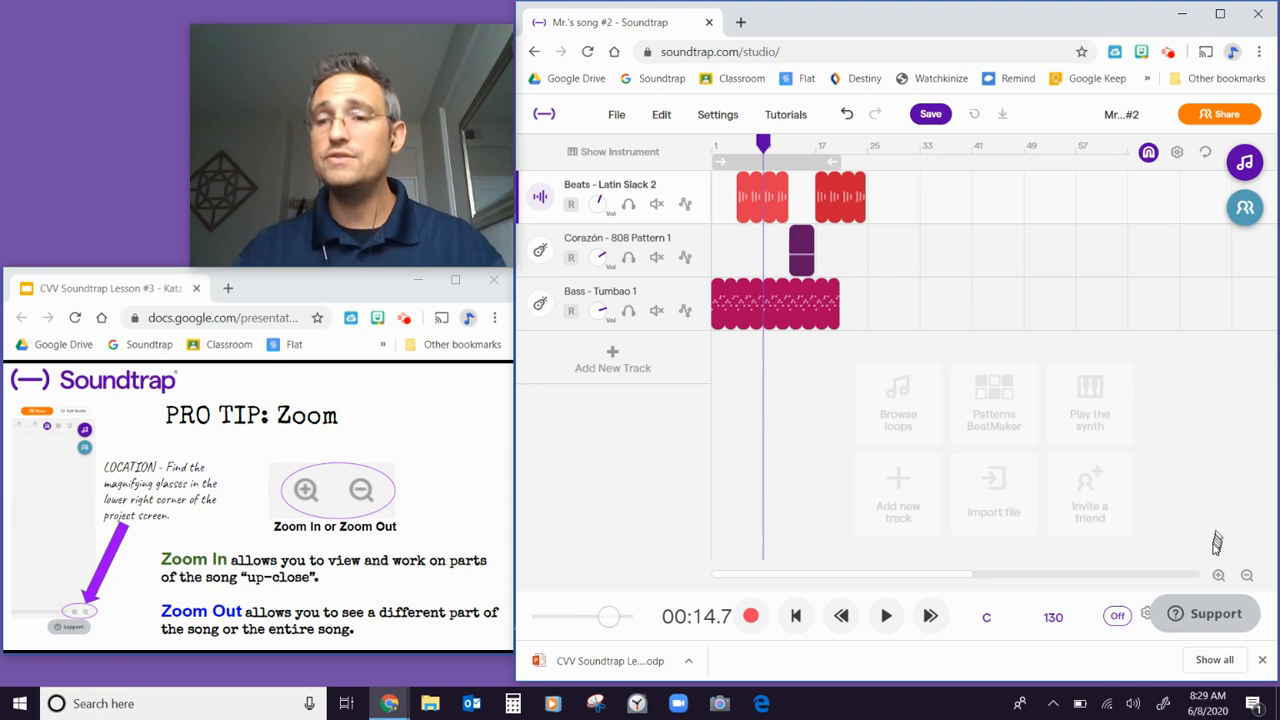
- Zoom back in and view the second half of the song through measure 21
{"action": "left_click", "coordinate": [1218, 575]}
{"action": "left_click", "coordinate": [1218, 575]}
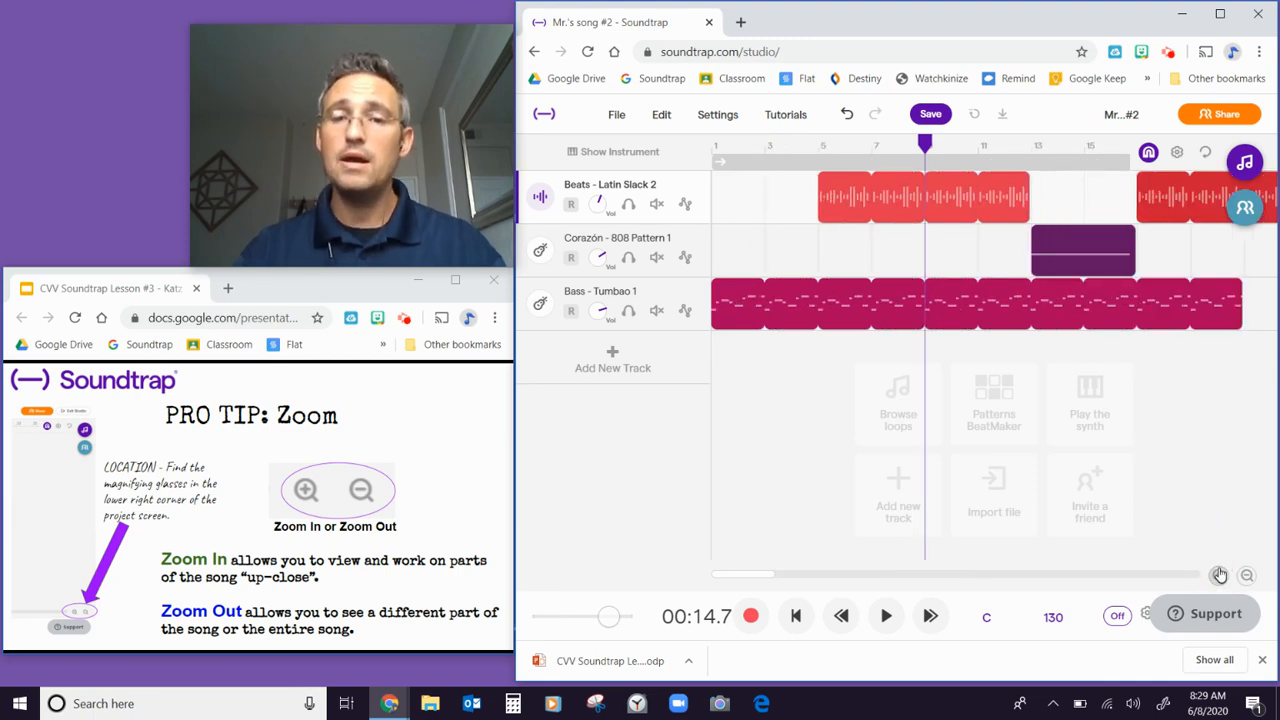
{"action": "left_click_drag", "start_coordinate": [769, 583], "coordinate": [786, 576]}
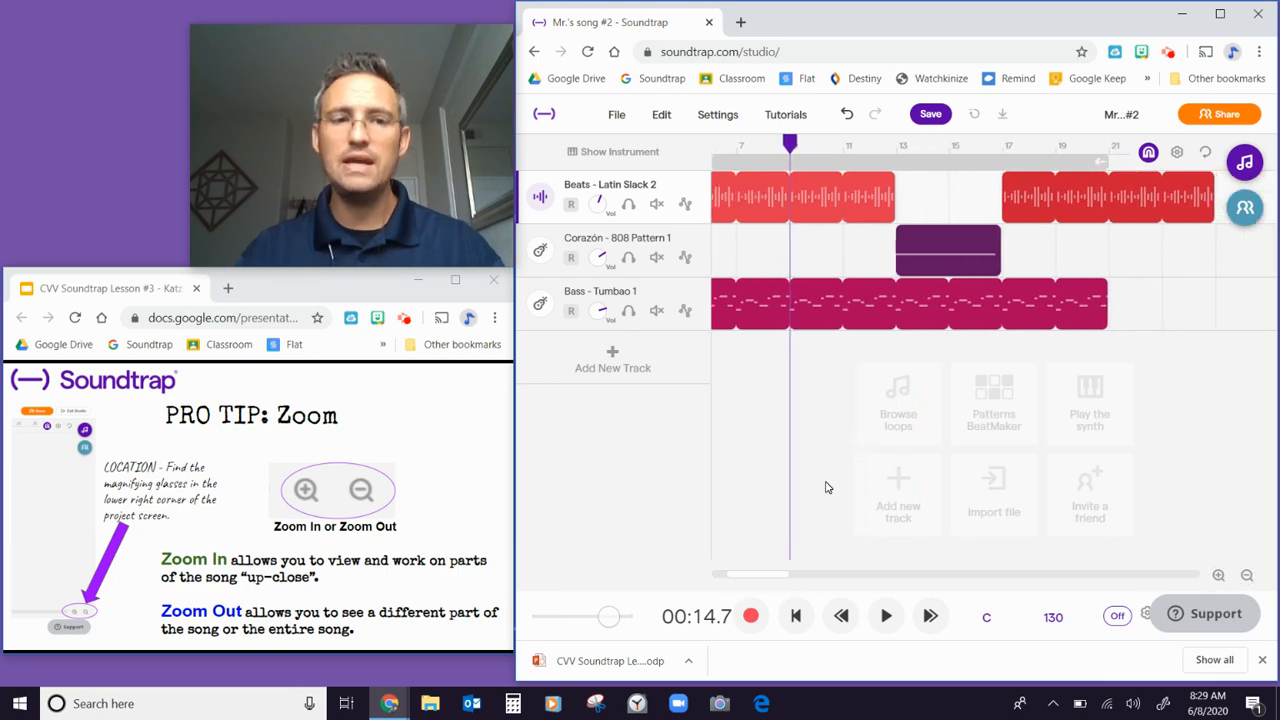
- Advance the lesson slides to the Quick Locate pro tip, and demonstrate jumping the playhead to measures such as 11, 19 and 5, ending at the song's start
{"action": "left_click", "coordinate": [299, 285]}
{"action": "key", "text": "Right"}
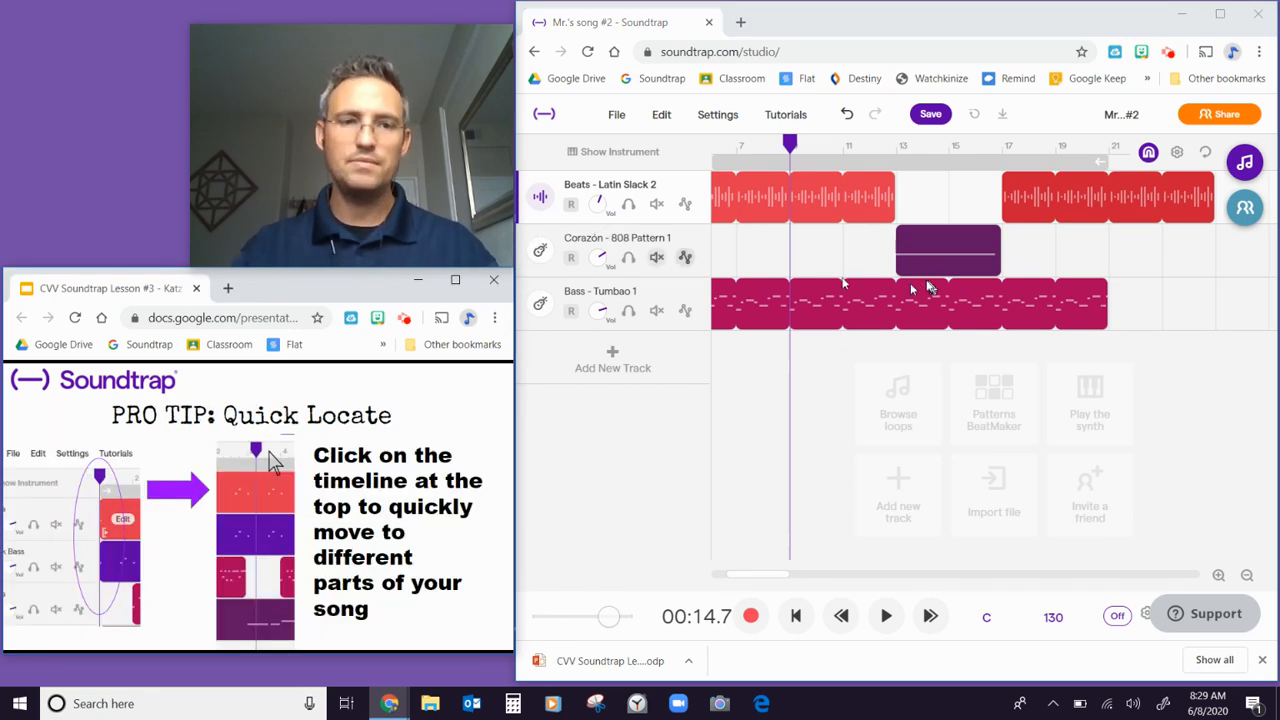
{"action": "left_click", "coordinate": [851, 145]}
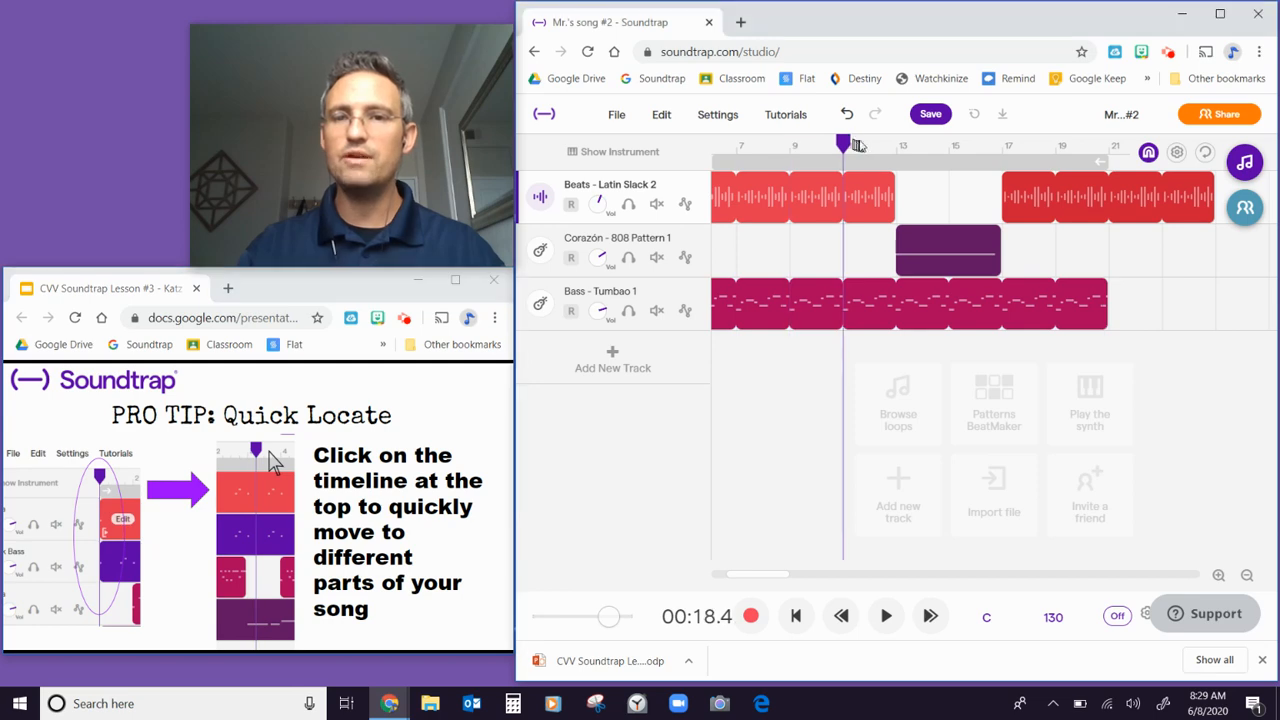
{"action": "left_click", "coordinate": [919, 146]}
{"action": "left_click", "coordinate": [1058, 146]}
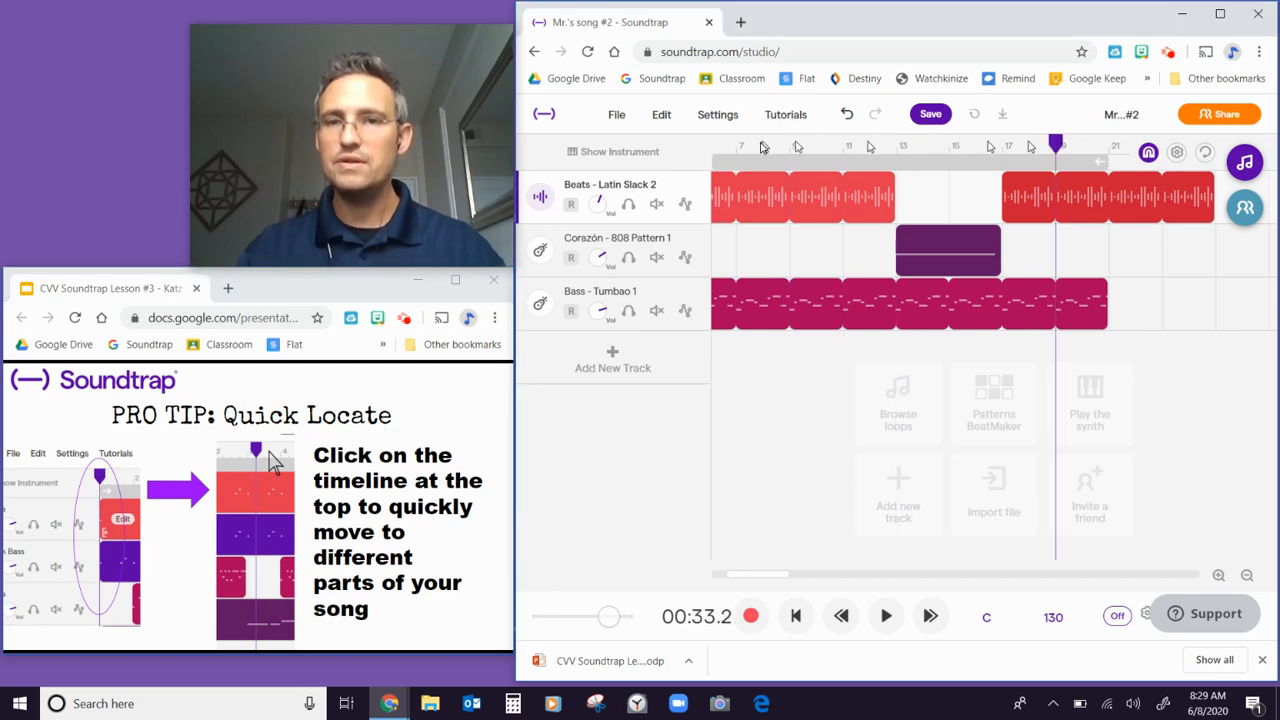
{"action": "left_click", "coordinate": [724, 146]}
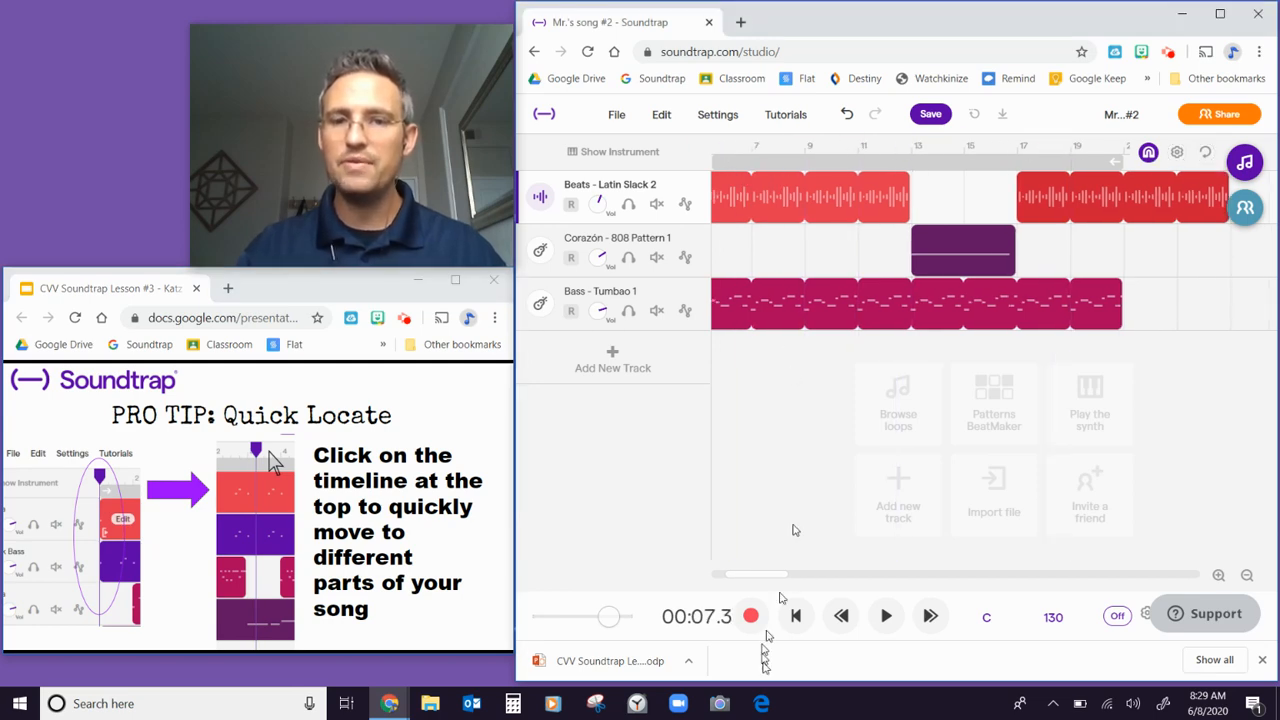
{"action": "left_click", "coordinate": [800, 626]}
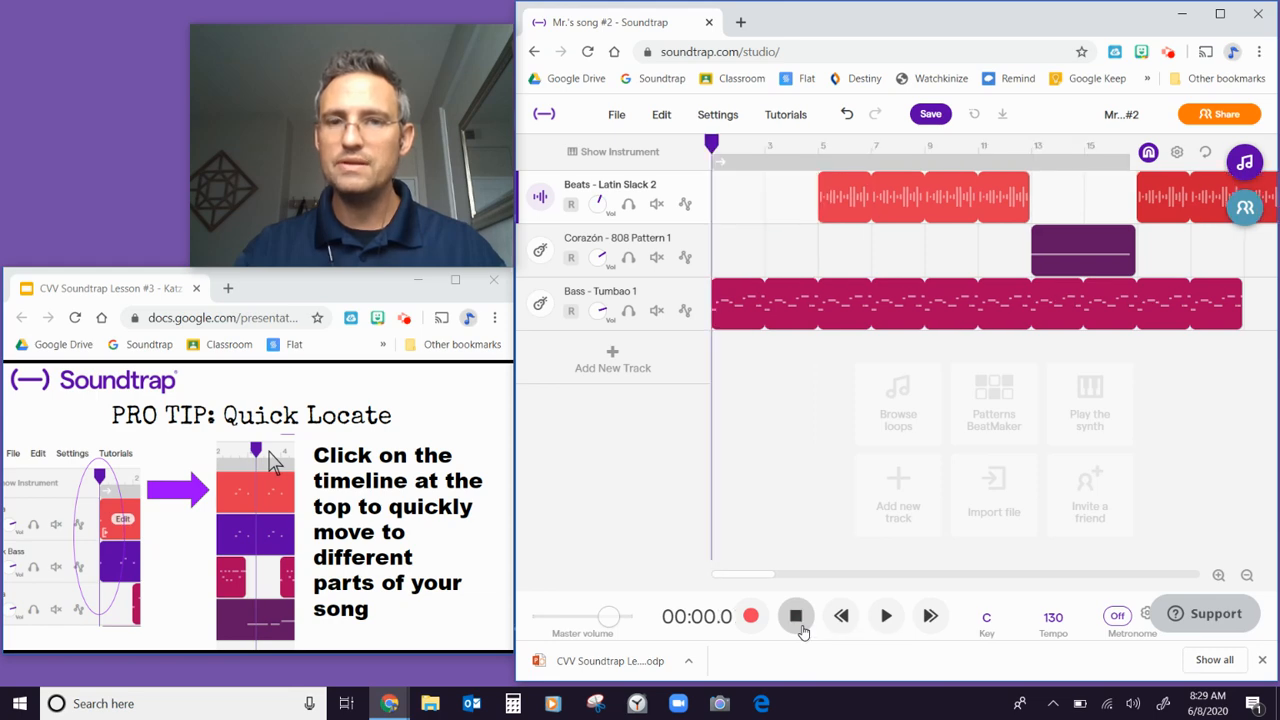
- Zoom out to see the whole song and jump the playhead to measure 13, followed by measure 21
{"action": "left_click", "coordinate": [1245, 577]}
{"action": "left_click", "coordinate": [904, 146]}
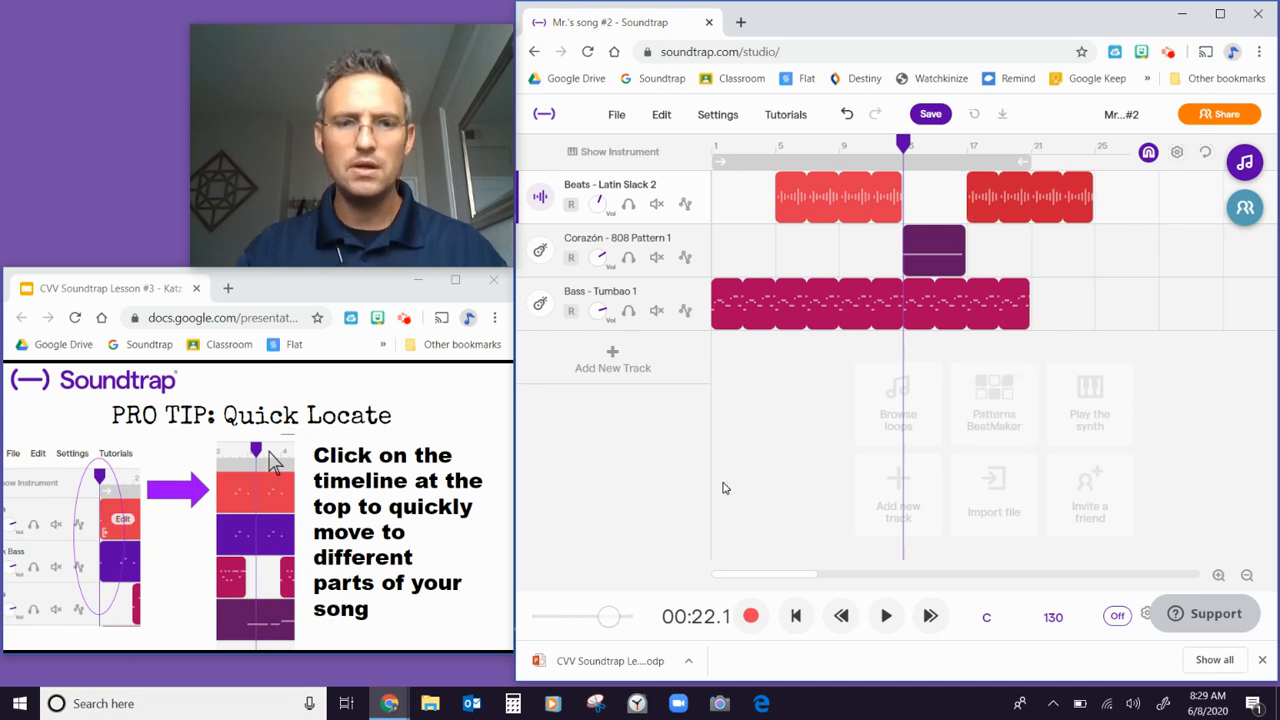
{"action": "left_click", "coordinate": [1020, 146]}
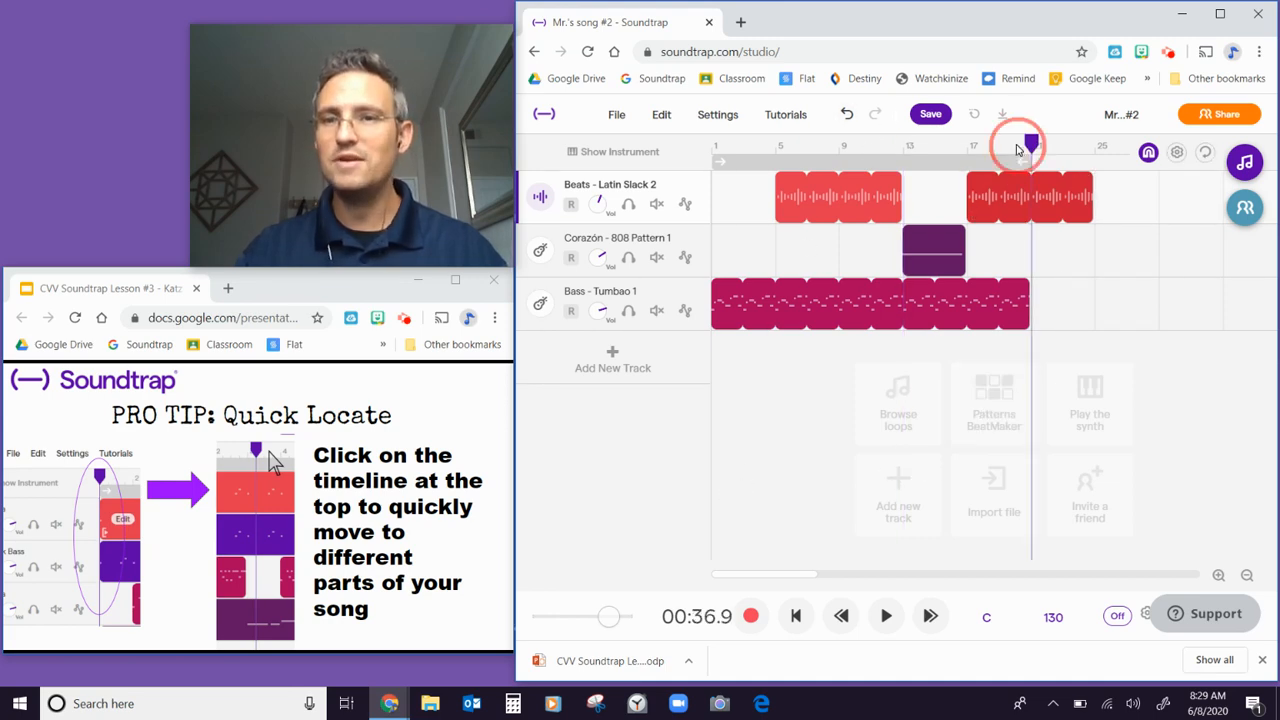
- Advance the lesson slides to the Review slide about including beats/drums and bass in the song
{"action": "left_click", "coordinate": [806, 580]}
{"action": "mouse_move", "coordinate": [806, 580]}
{"action": "left_mouse_down"}
{"action": "mouse_move", "coordinate": [854, 573]}
{"action": "mouse_move", "coordinate": [804, 577]}
{"action": "left_mouse_up"}
{"action": "left_click", "coordinate": [323, 292]}
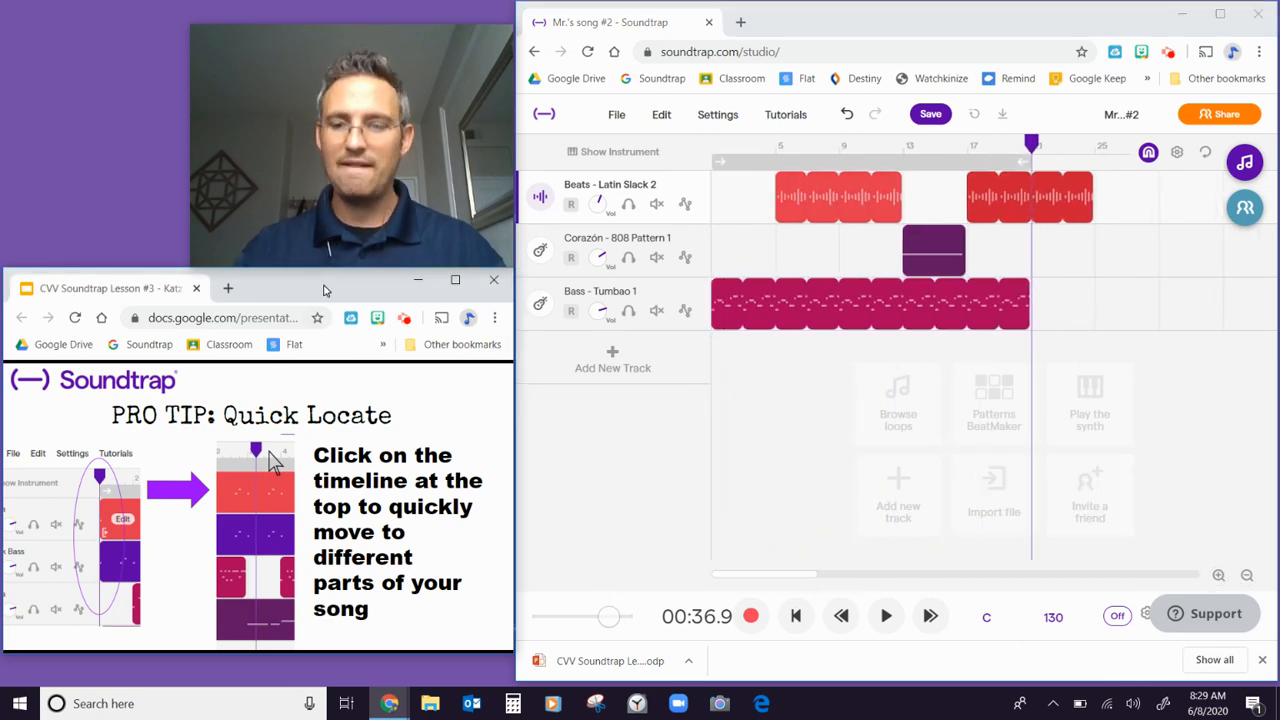
{"action": "key", "text": "Right"}
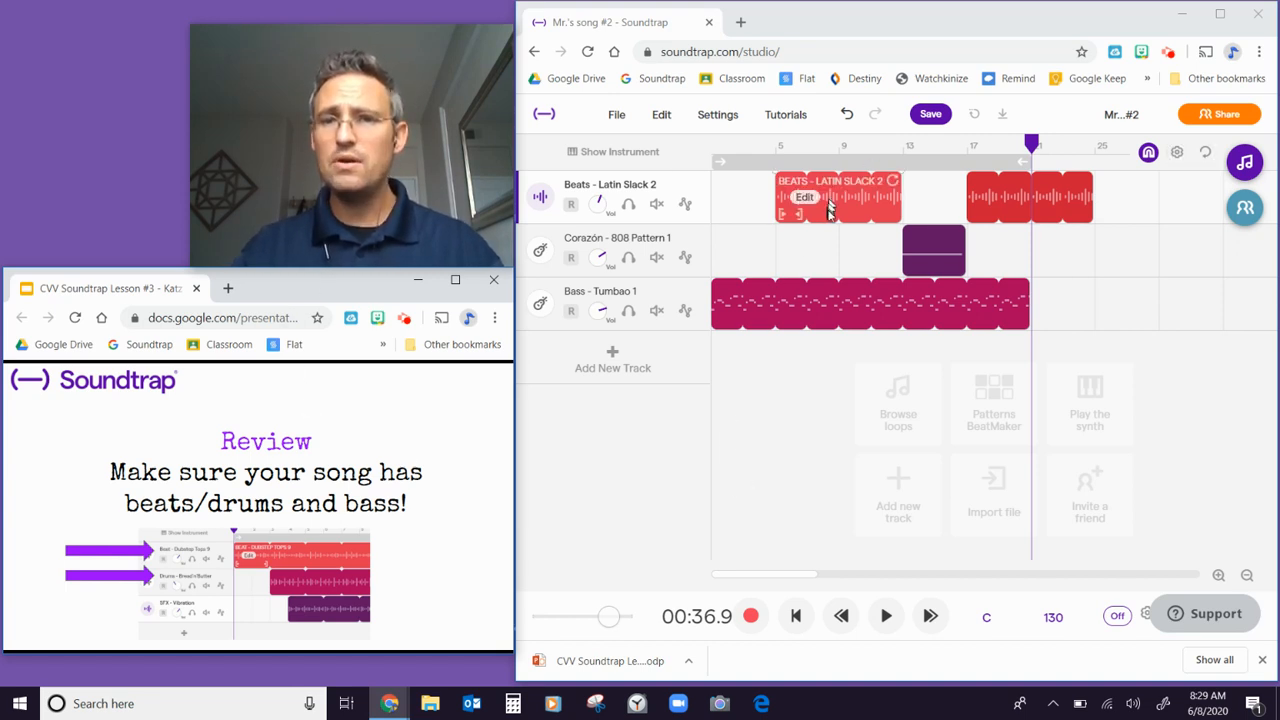
- Clear the previous search in the loop library and filter the loops by Hip Hop and Guitar
{"action": "left_click", "coordinate": [1243, 162]}
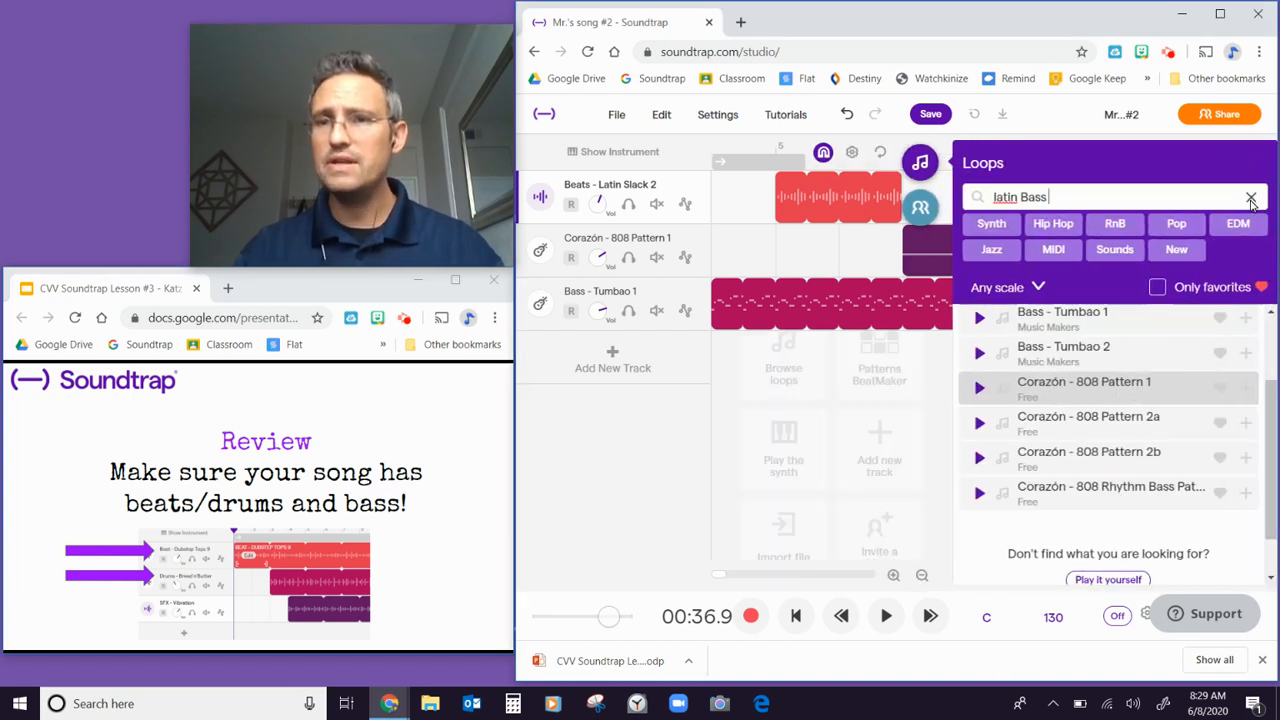
{"action": "left_click", "coordinate": [1251, 199]}
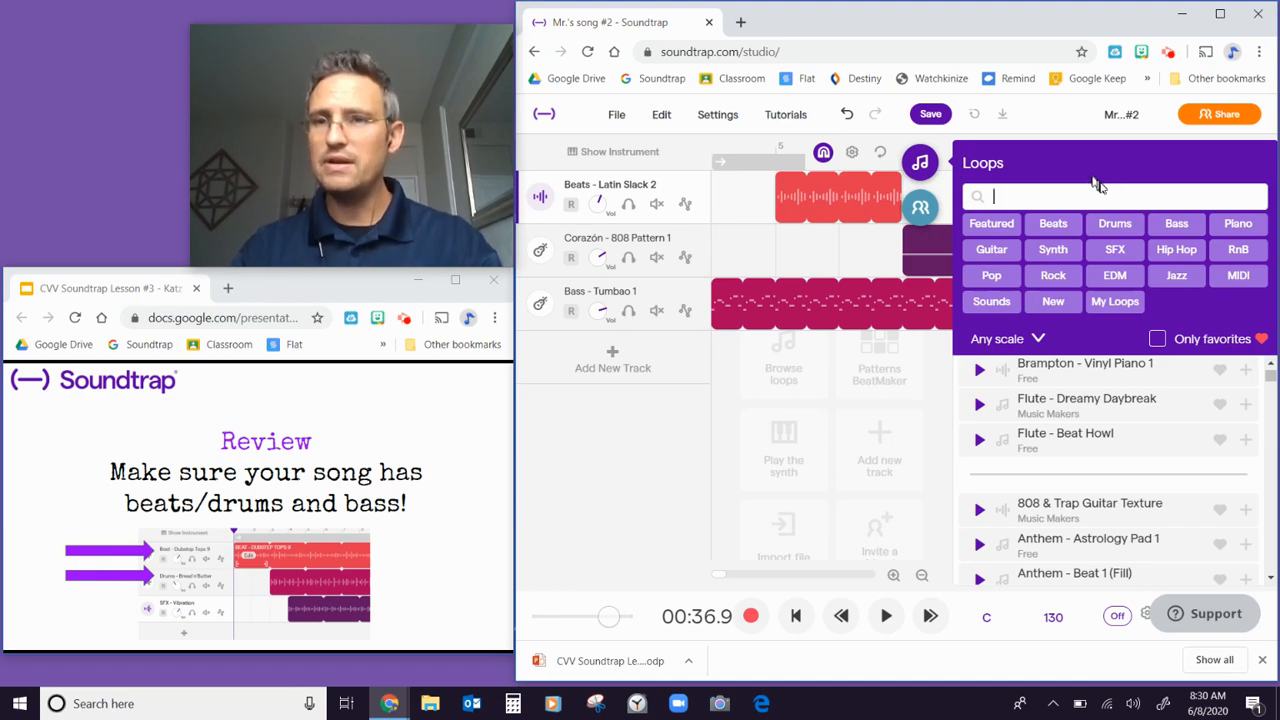
{"action": "left_click", "coordinate": [1176, 250]}
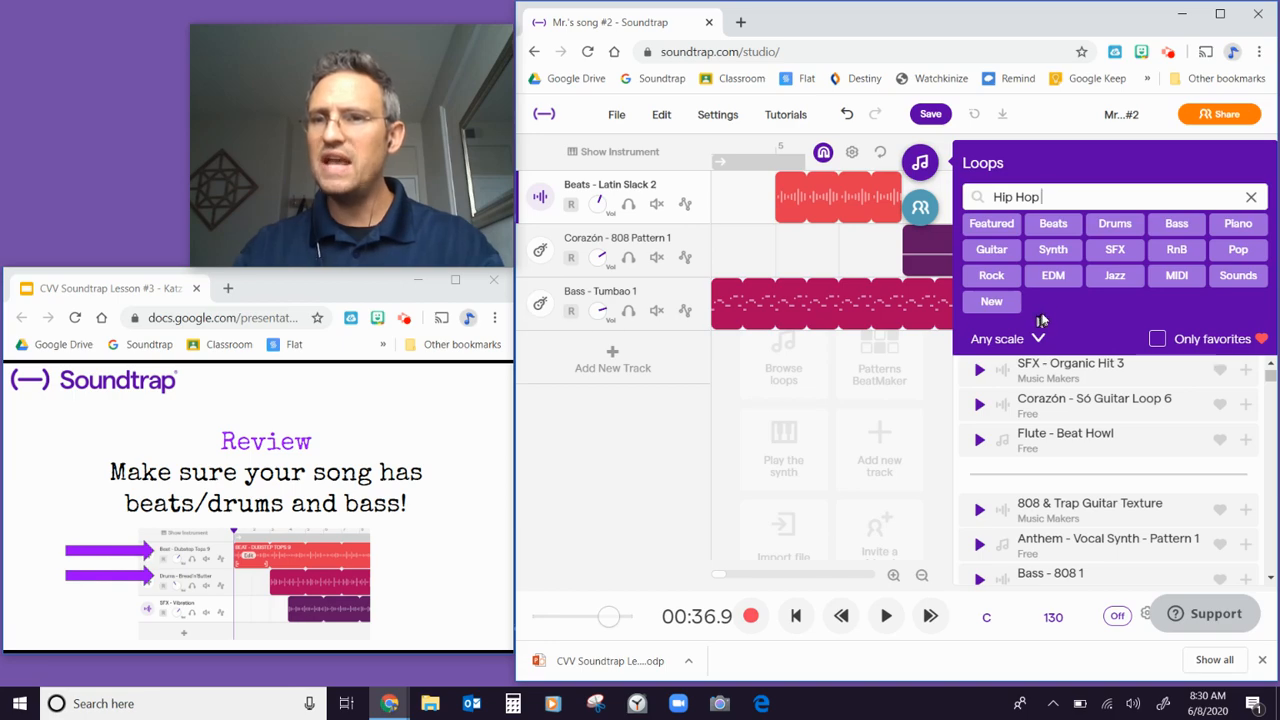
{"action": "left_click", "coordinate": [992, 250]}
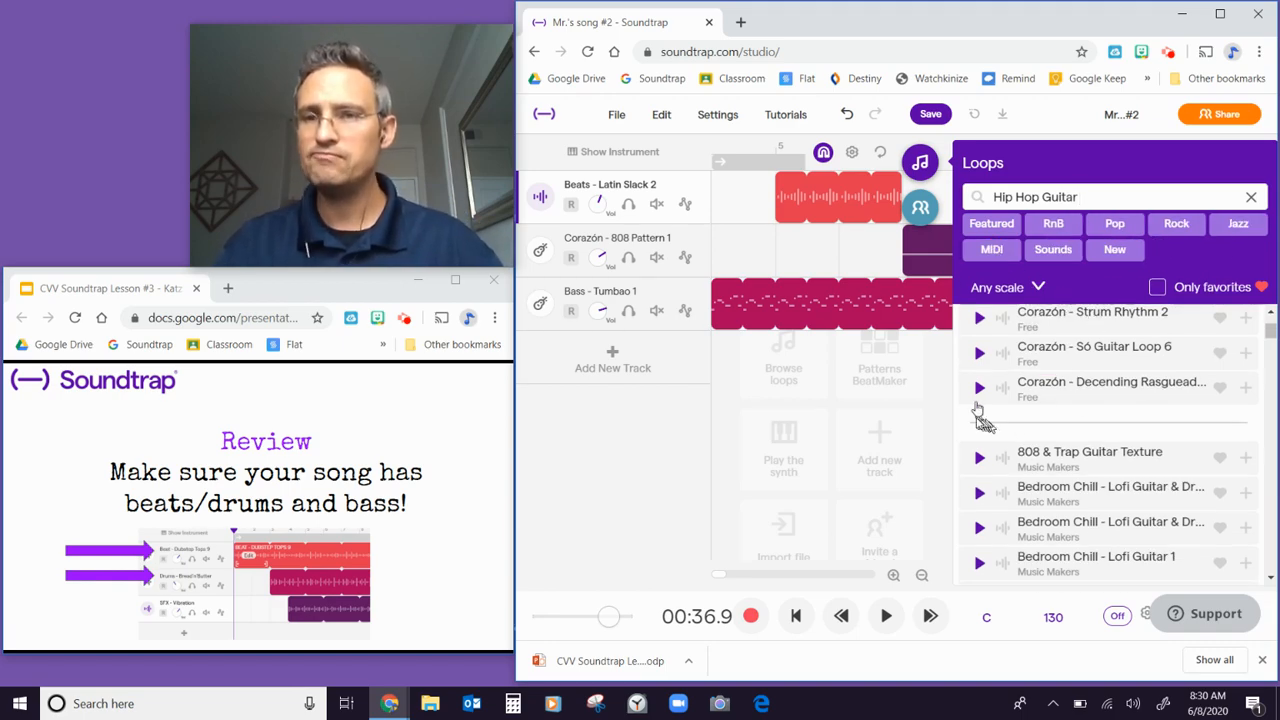
- Browse the Hip Hop Guitar loops, return to the top picks, and play the song from its beginning
{"action": "scroll", "coordinate": [980, 360], "scroll_direction": "up", "scroll_amount": 1}
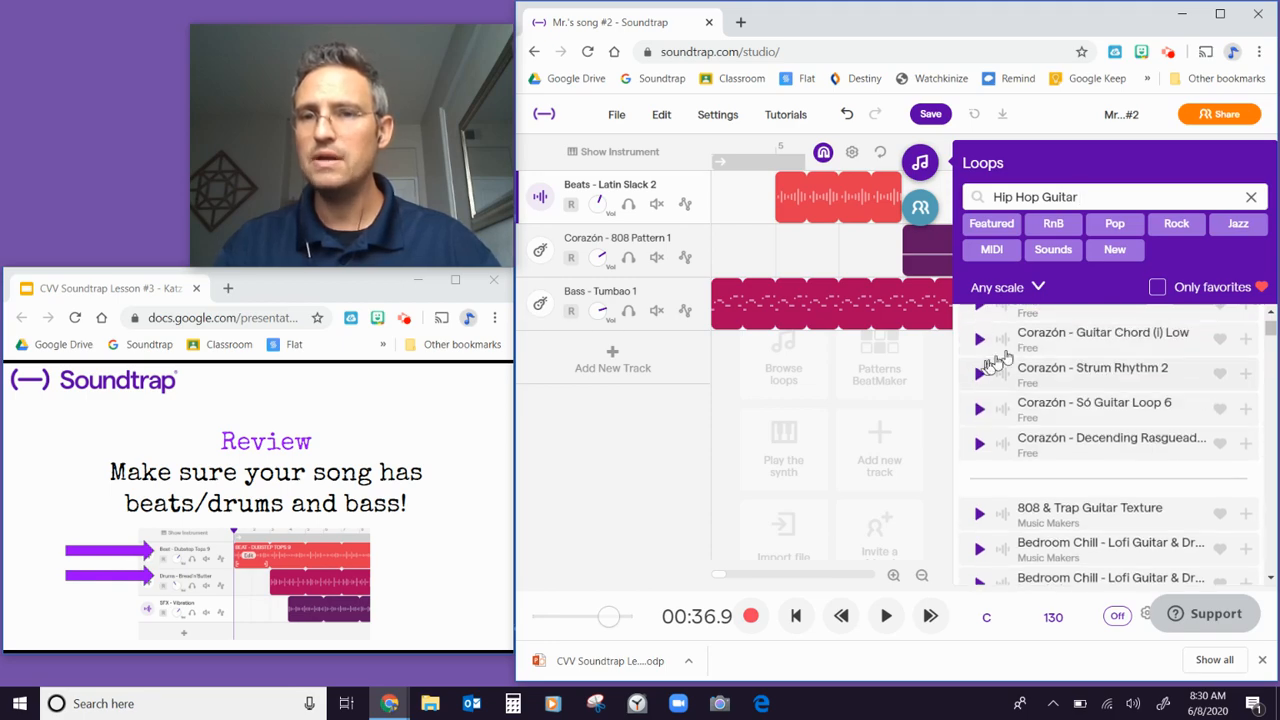
{"action": "scroll", "coordinate": [1052, 367], "scroll_direction": "up", "scroll_amount": 1}
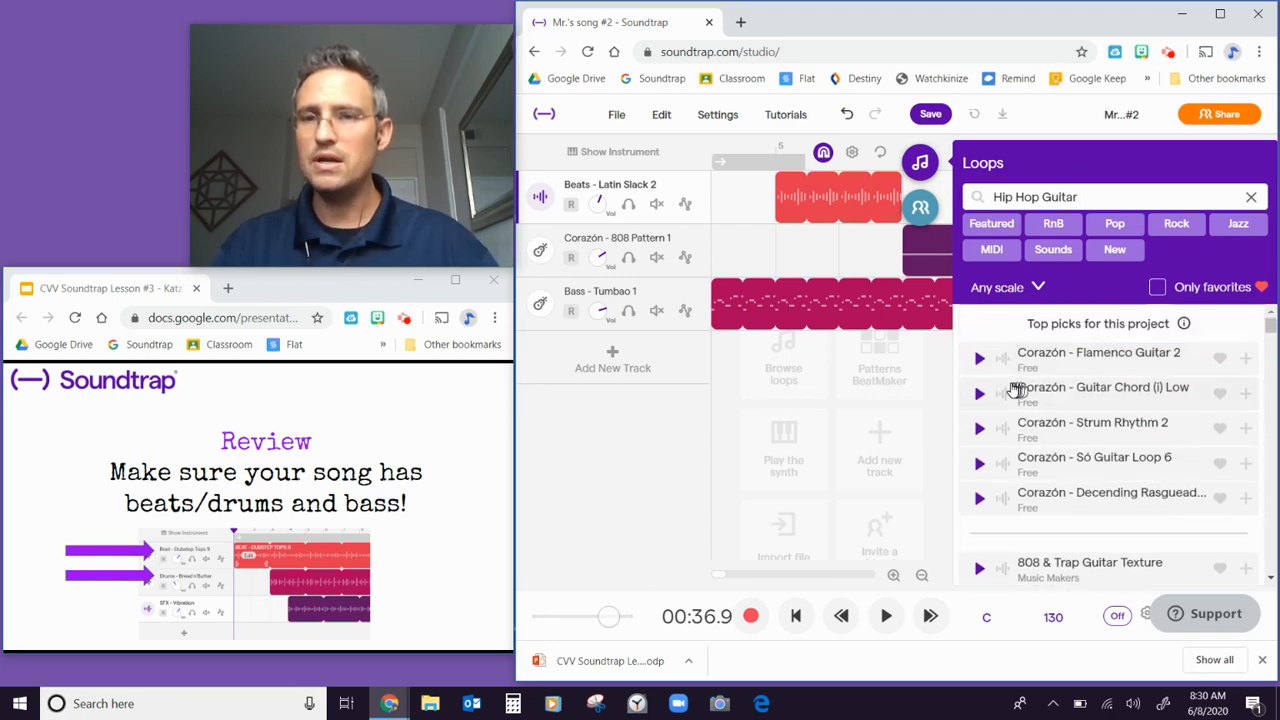
{"action": "scroll", "coordinate": [1030, 395], "scroll_direction": "down", "scroll_amount": 4}
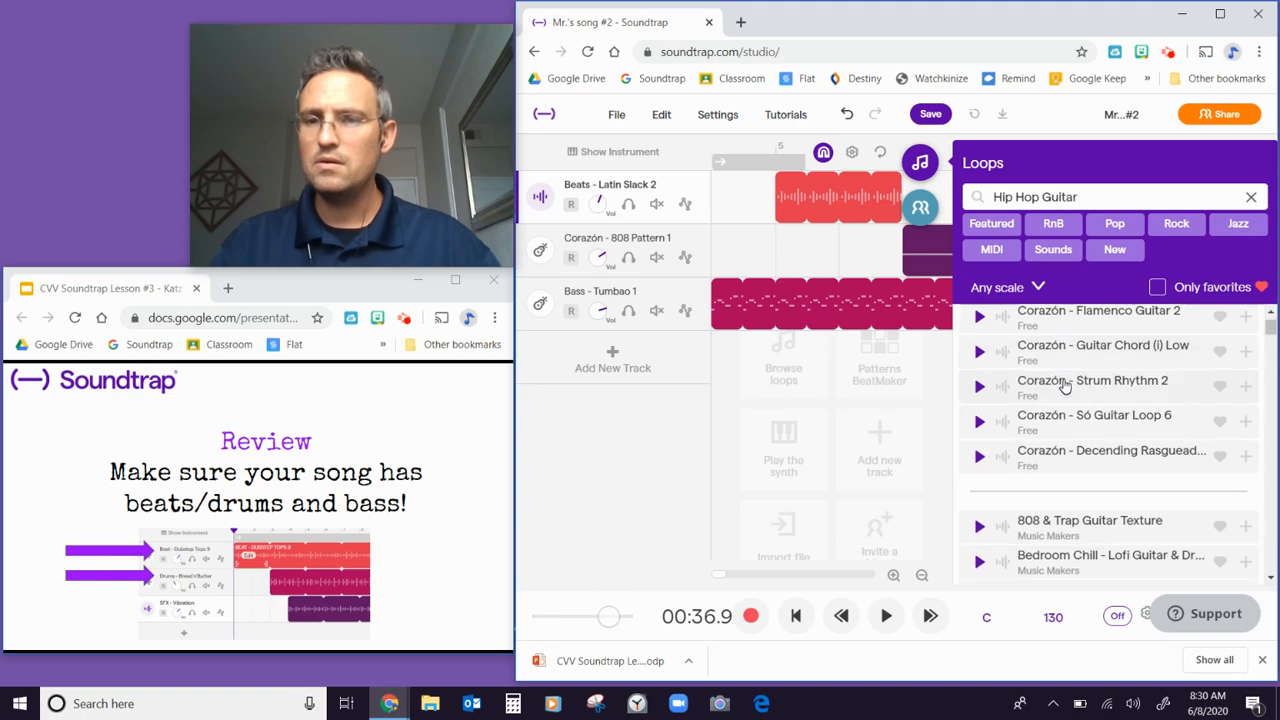
{"action": "scroll", "coordinate": [1065, 385], "scroll_direction": "up", "scroll_amount": 1}
{"action": "scroll", "coordinate": [1052, 384], "scroll_direction": "down", "scroll_amount": 3}
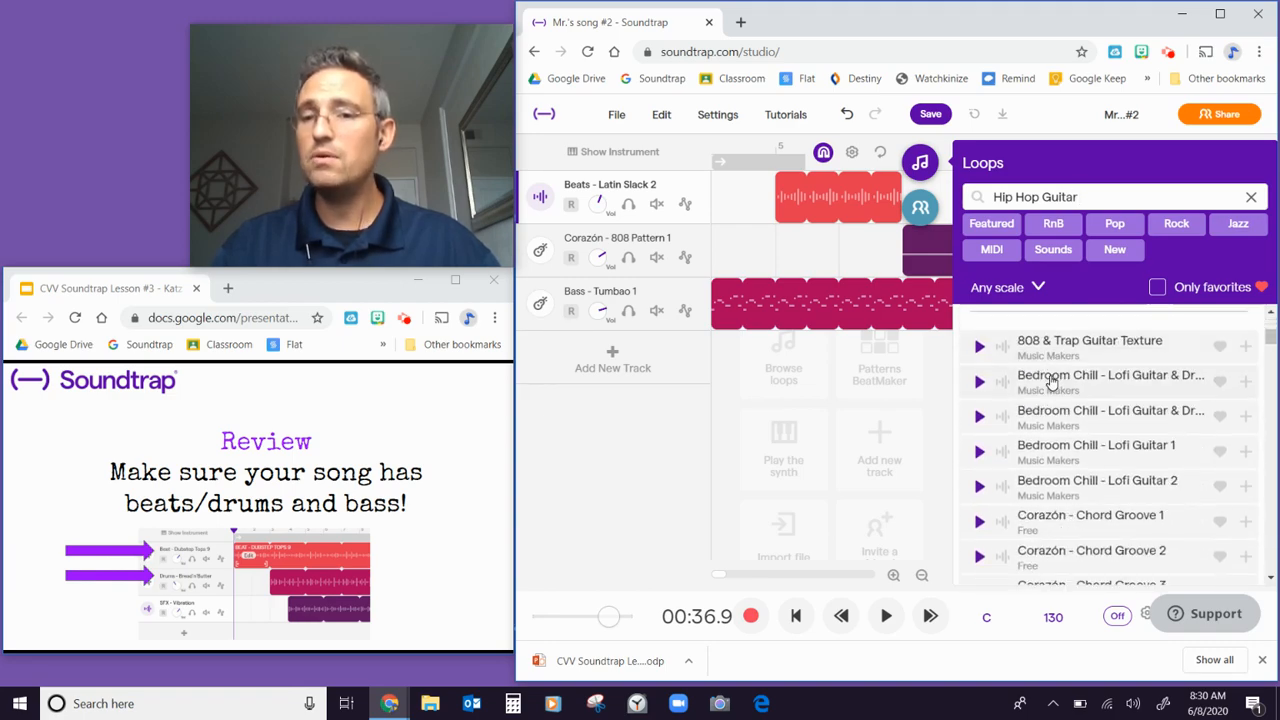
{"action": "scroll", "coordinate": [1052, 380], "scroll_direction": "up", "scroll_amount": 6}
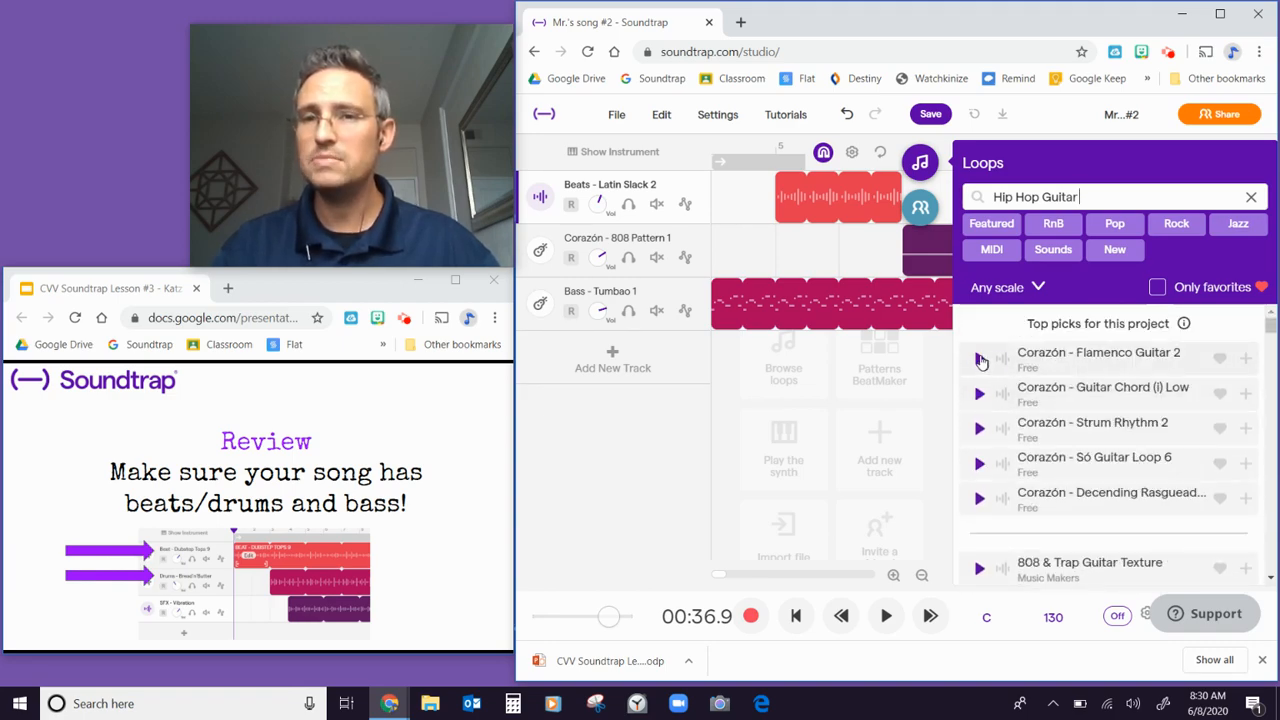
{"action": "left_click", "coordinate": [884, 618]}
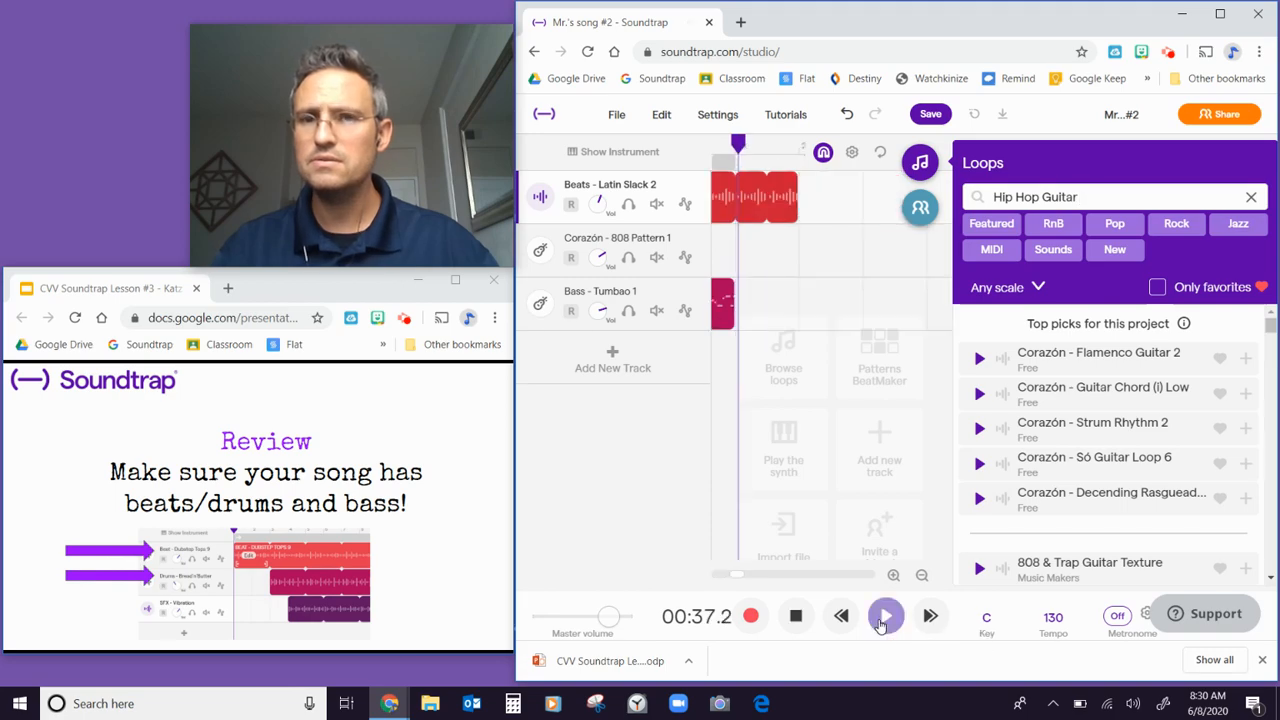
{"action": "left_click", "coordinate": [805, 618]}
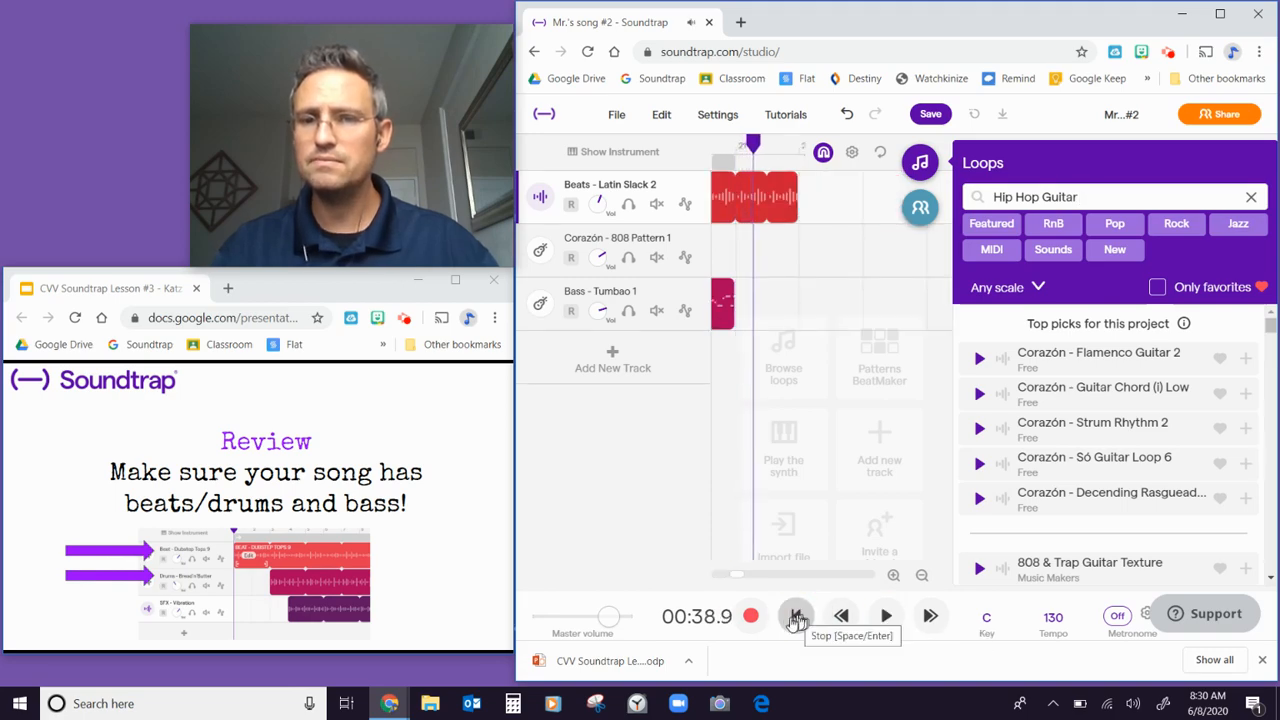
{"action": "left_click", "coordinate": [790, 617]}
{"action": "left_click", "coordinate": [890, 617]}
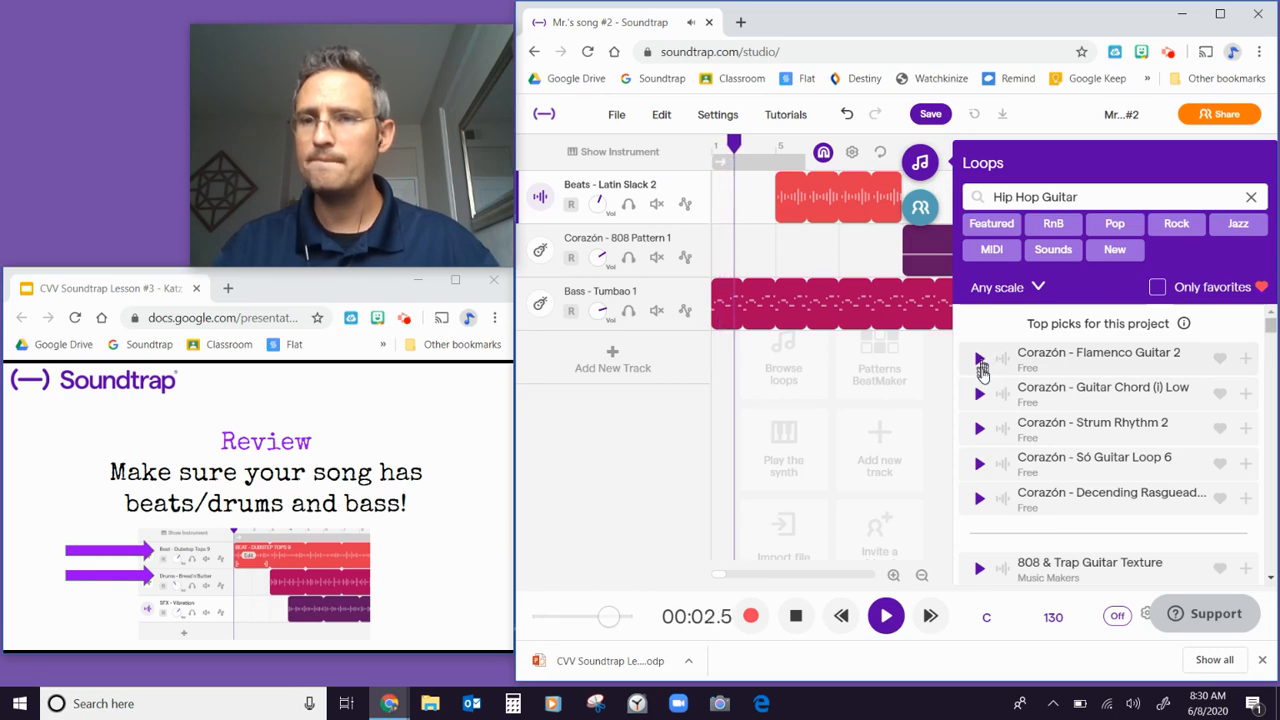
- Audition guitar loops against the playing song, from Corazón - Flamenco Guitar 2 down the list to 808 & Trap Guitar Texture
{"action": "left_click", "coordinate": [980, 362]}
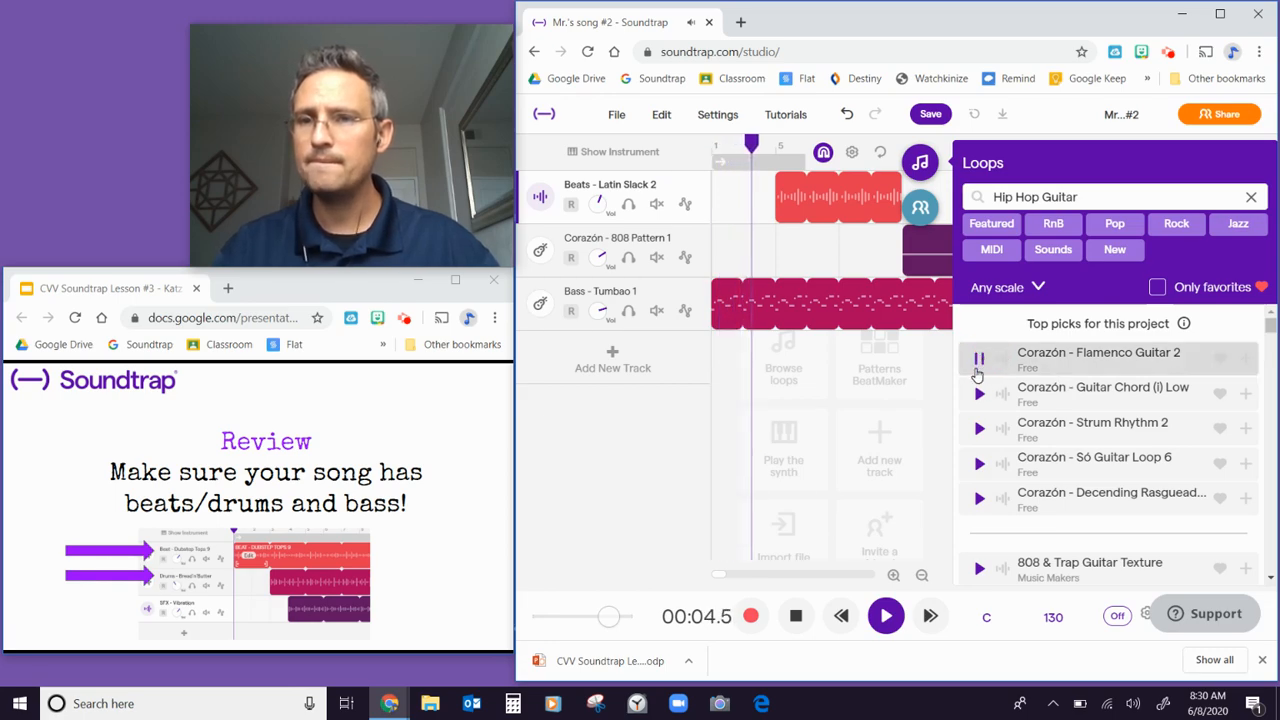
{"action": "left_click", "coordinate": [978, 365]}
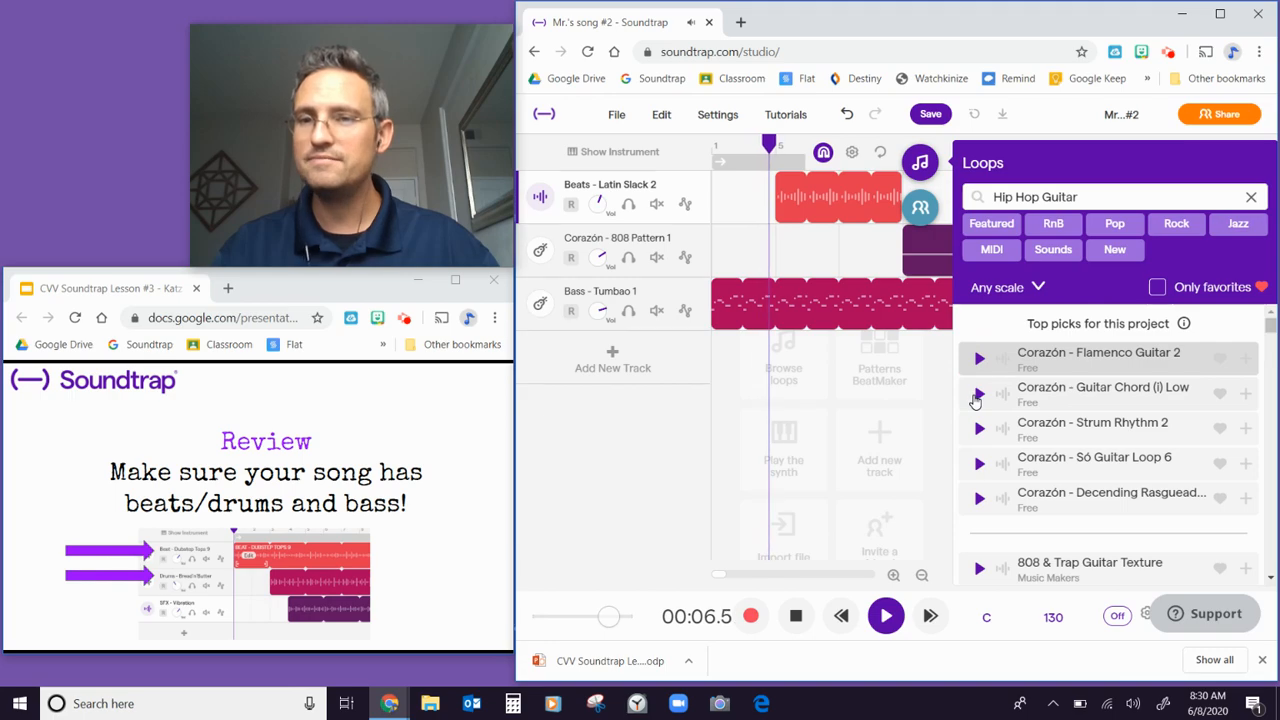
{"action": "left_click", "coordinate": [979, 394]}
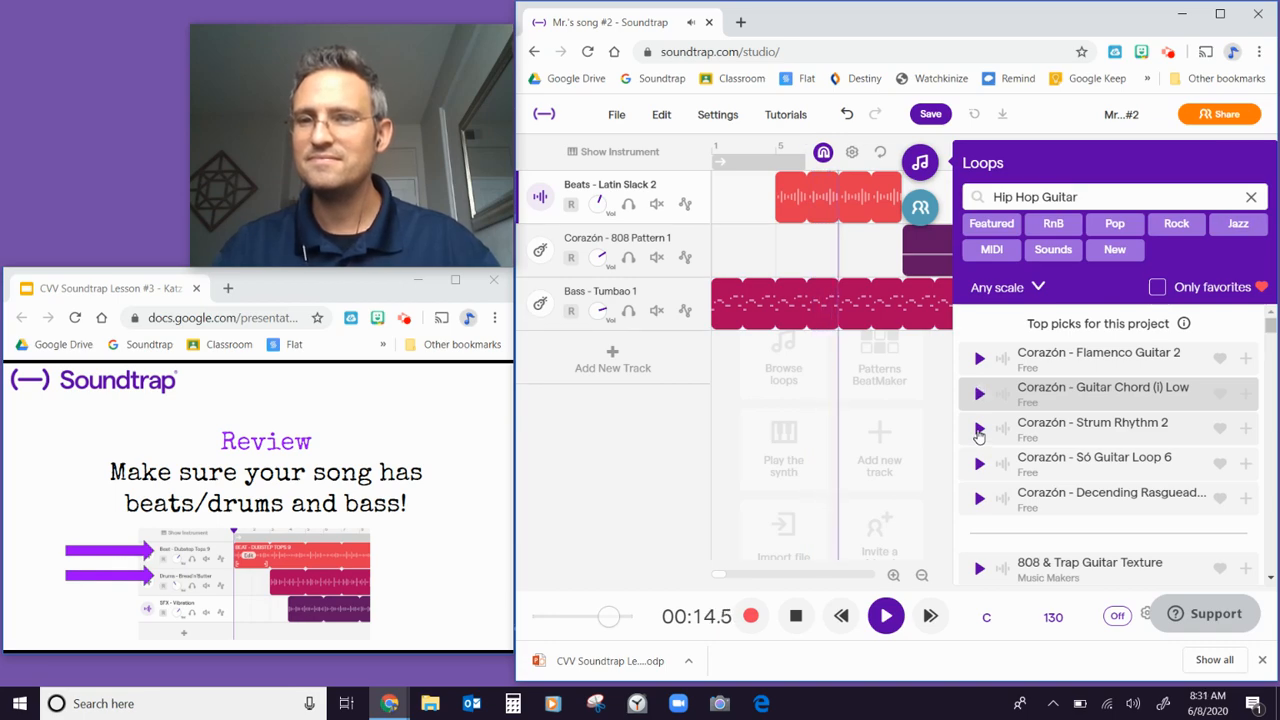
{"action": "left_click", "coordinate": [979, 429]}
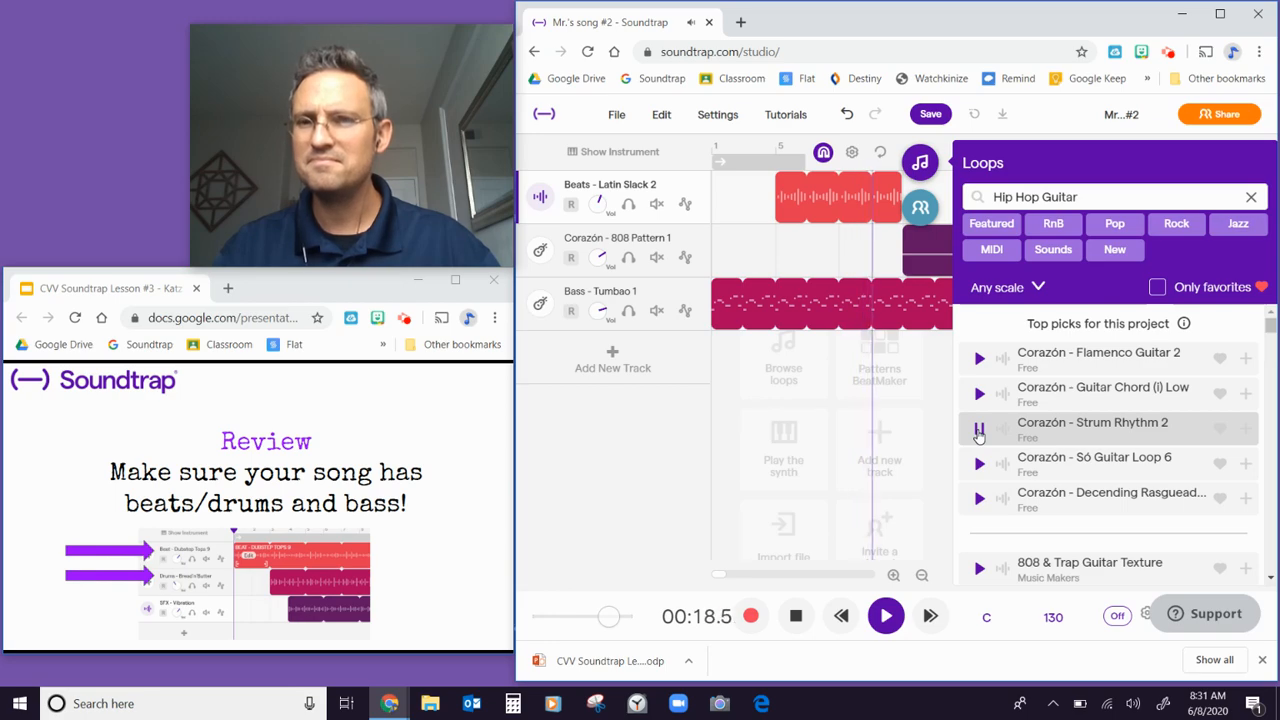
{"action": "scroll", "coordinate": [960, 404], "scroll_direction": "down", "scroll_amount": 1}
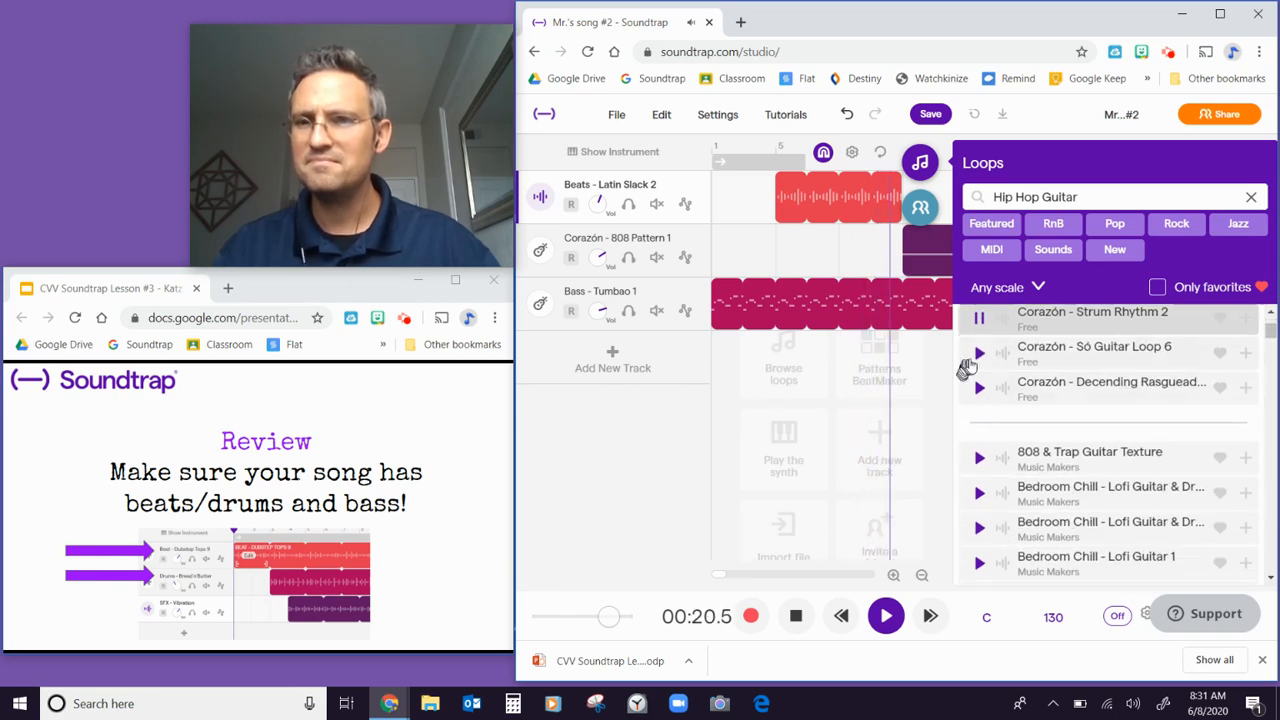
{"action": "left_click", "coordinate": [978, 353]}
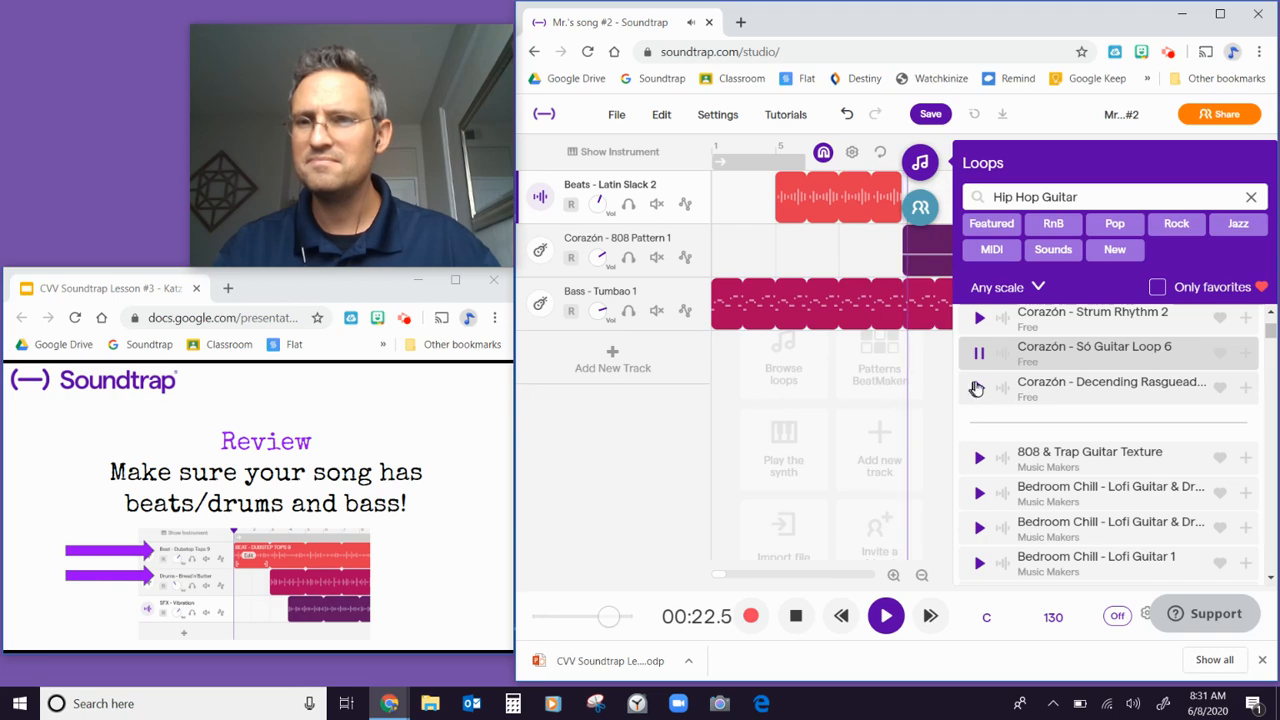
{"action": "left_click", "coordinate": [978, 389]}
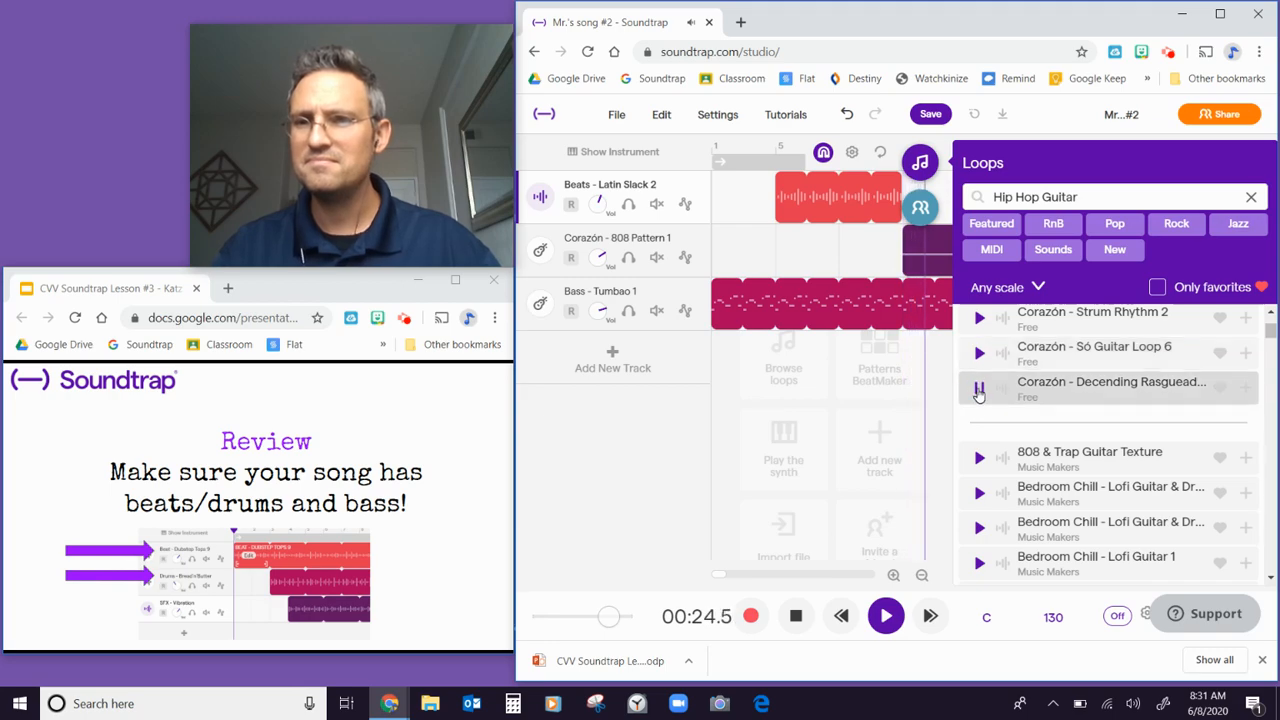
{"action": "scroll", "coordinate": [975, 400], "scroll_direction": "down", "scroll_amount": 1}
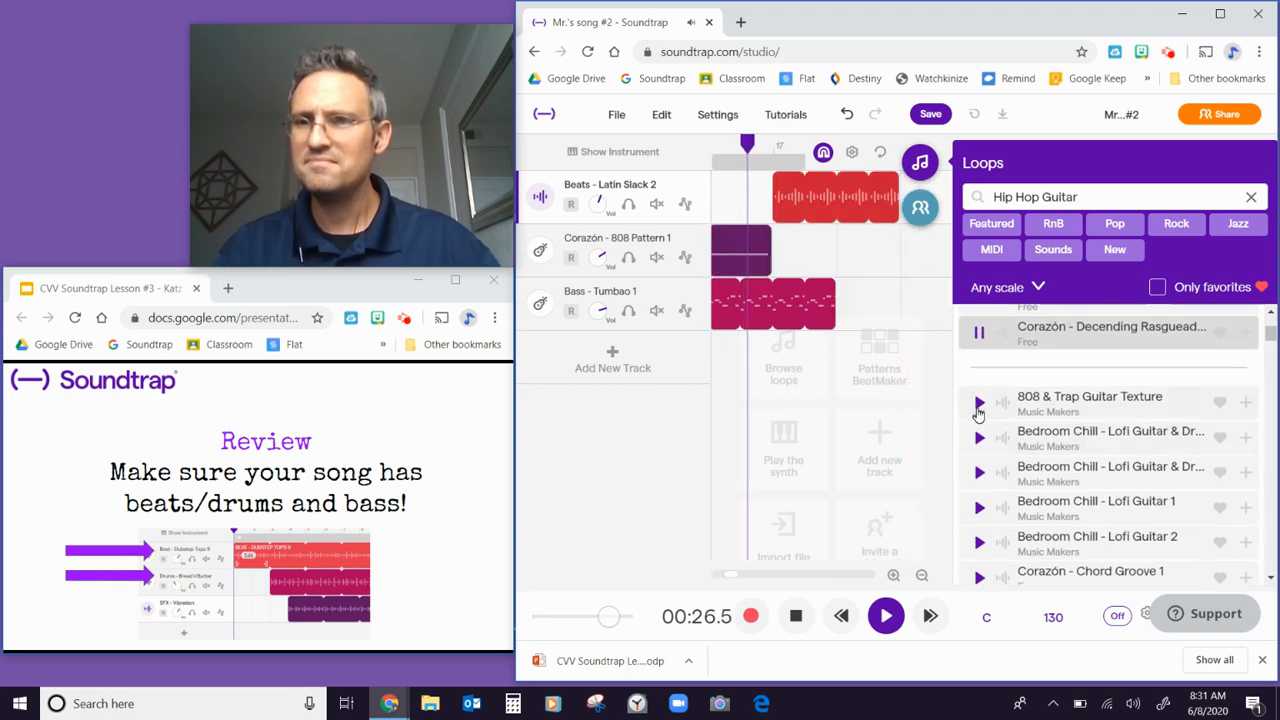
{"action": "left_click", "coordinate": [978, 402]}
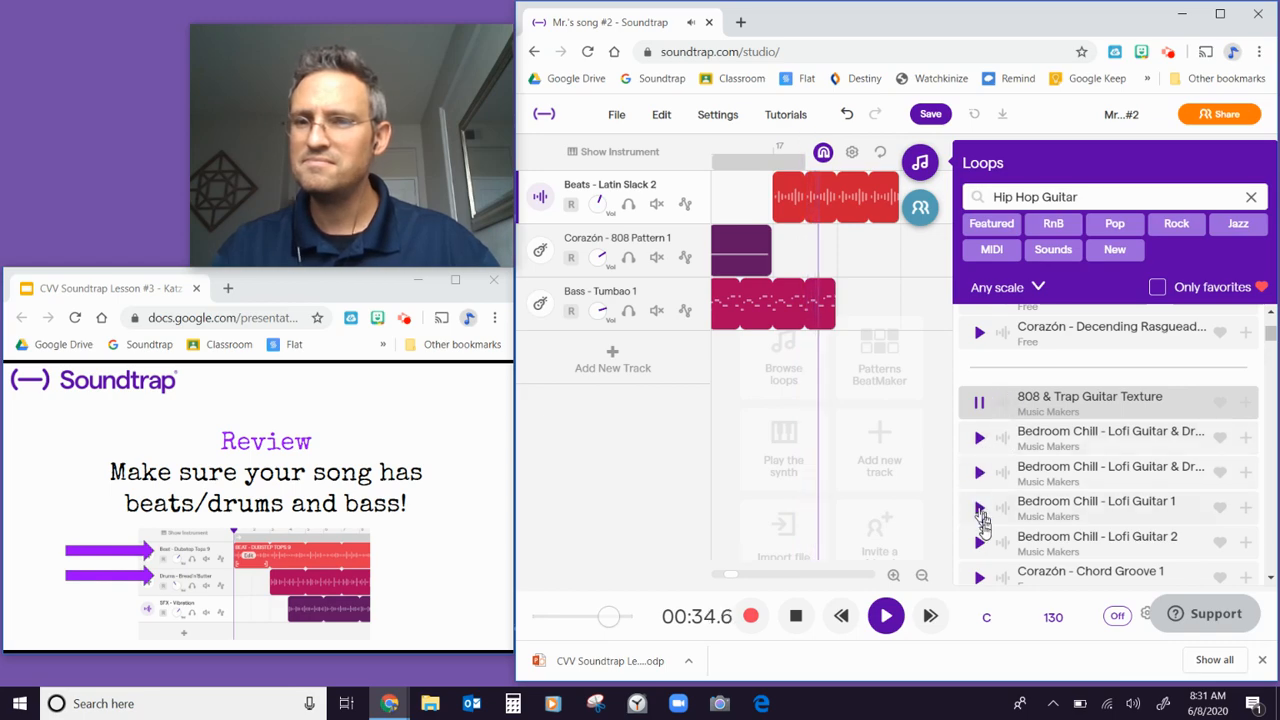
{"action": "left_click", "coordinate": [979, 403]}
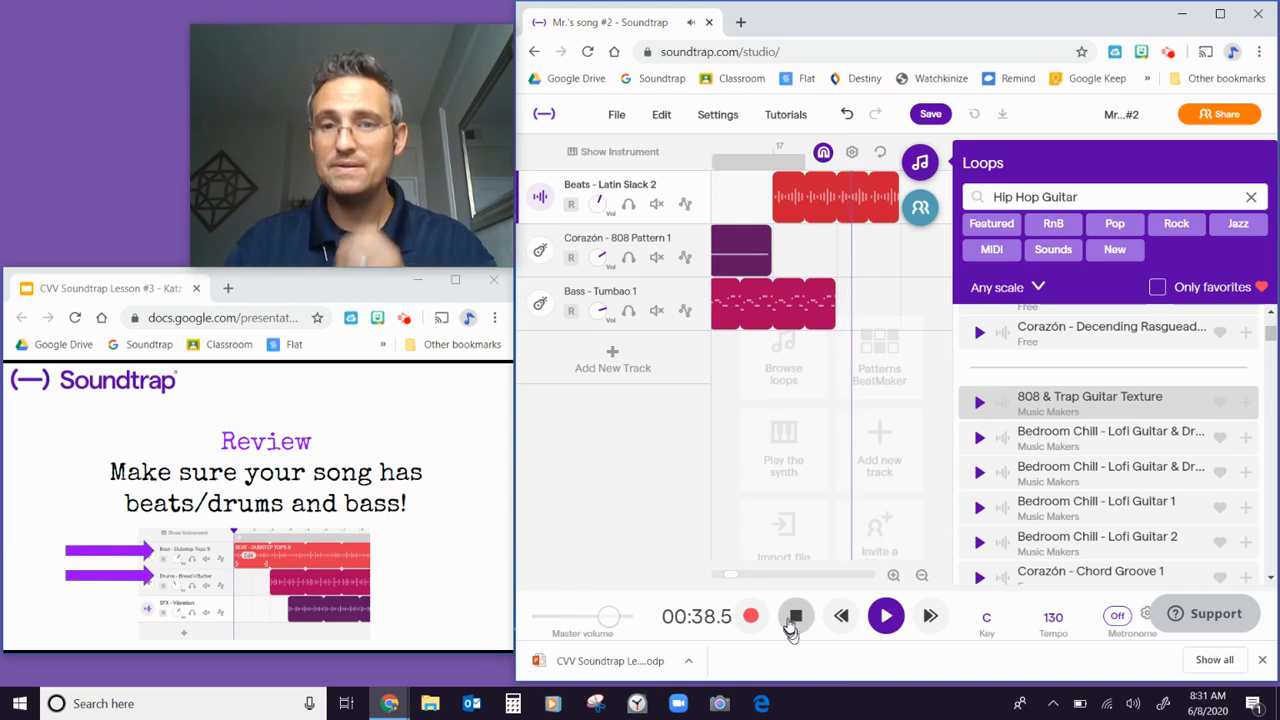
- Stop playback, add the 808 & Trap Guitar Texture loop on a new track, and move its region to start at measure 9
{"action": "left_click", "coordinate": [796, 616]}
{"action": "left_click", "coordinate": [1050, 408]}
{"action": "double_click", "coordinate": [1050, 408]}
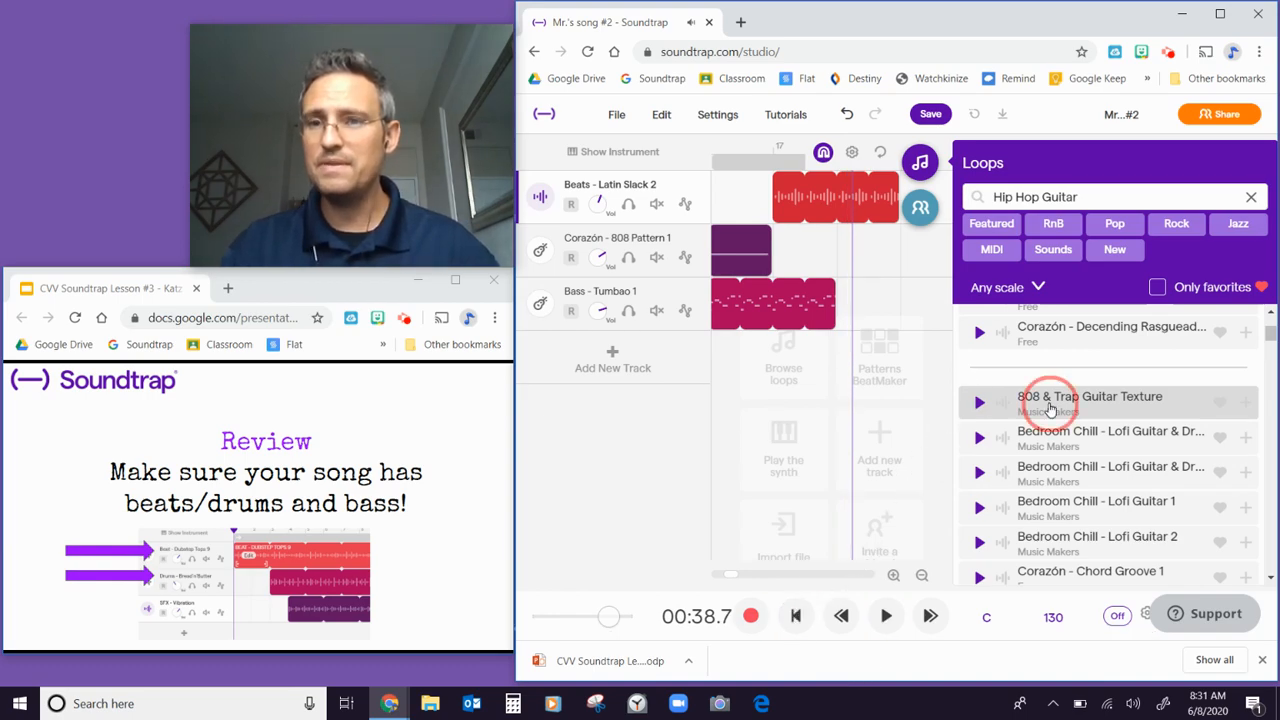
{"action": "left_click", "coordinate": [922, 164]}
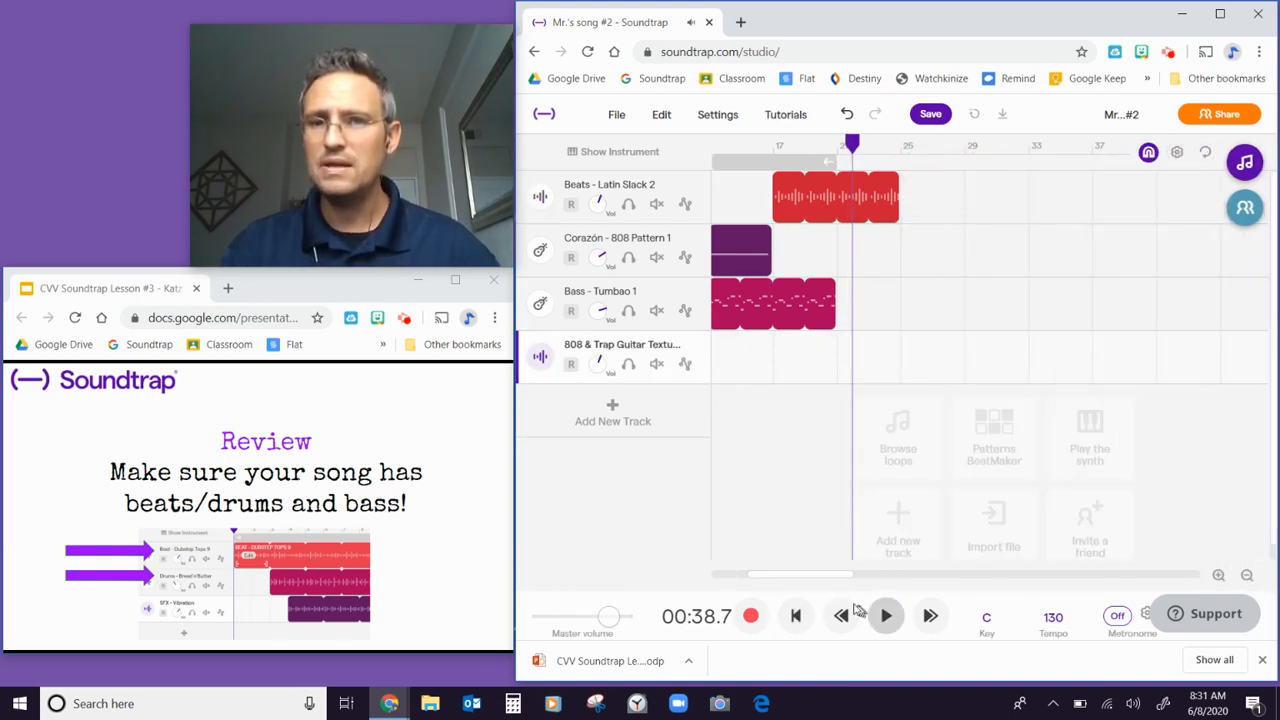
{"action": "left_click_drag", "start_coordinate": [833, 575], "coordinate": [740, 580]}
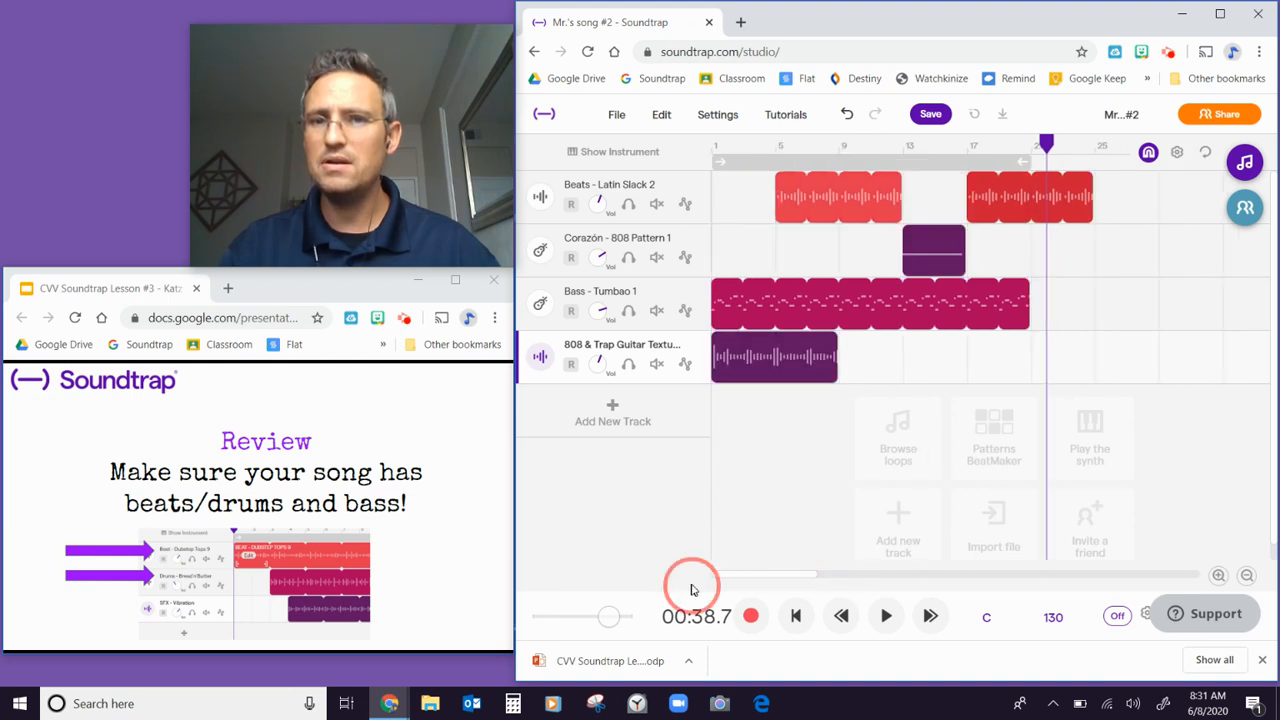
{"action": "left_click", "coordinate": [792, 355]}
{"action": "left_click_drag", "start_coordinate": [797, 355], "coordinate": [906, 357]}
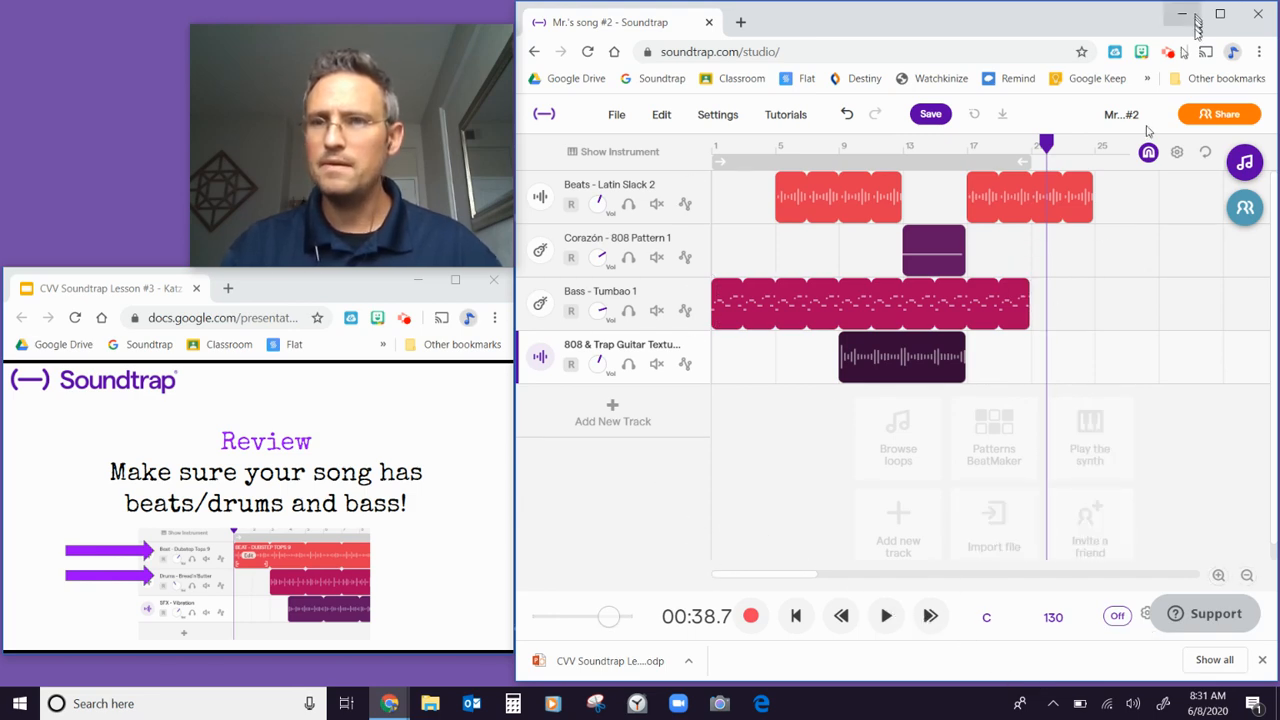
- Preview the Corazón - Chord Groove 1 loop, add it on a new track, and move its region to start at measure 13
{"action": "left_click", "coordinate": [1246, 162]}
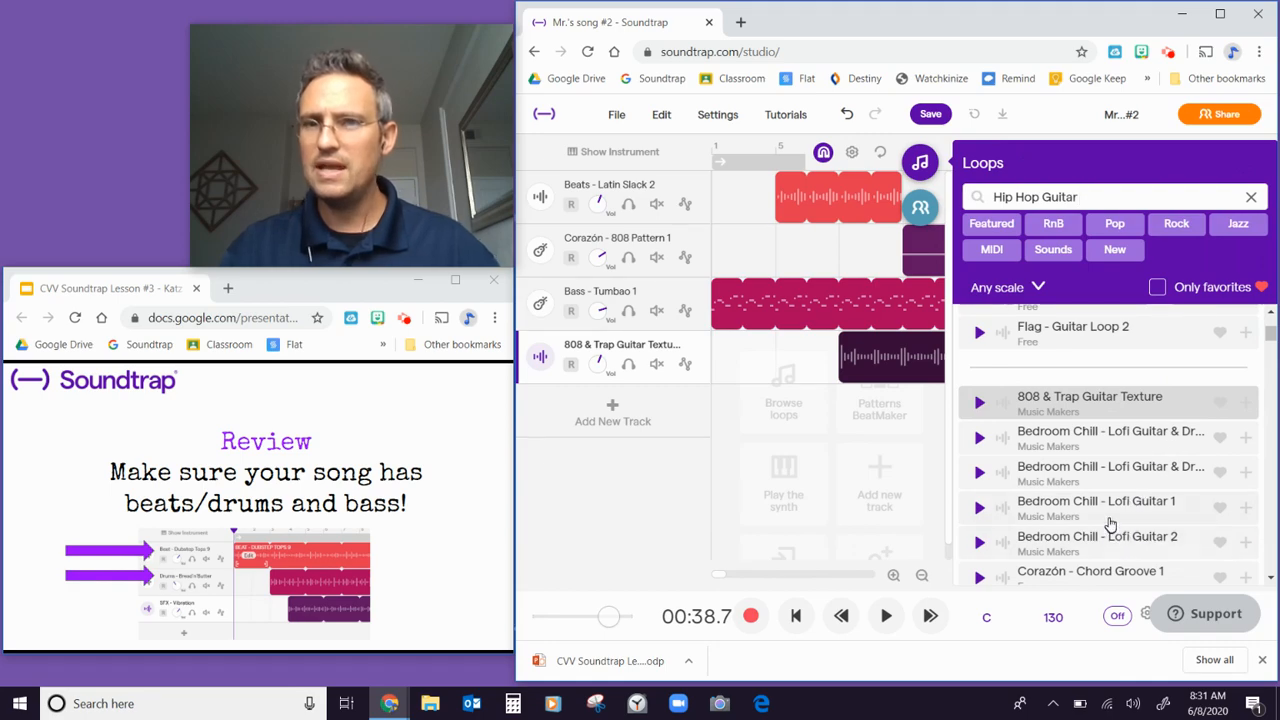
{"action": "scroll", "coordinate": [1091, 491], "scroll_direction": "down", "scroll_amount": 3}
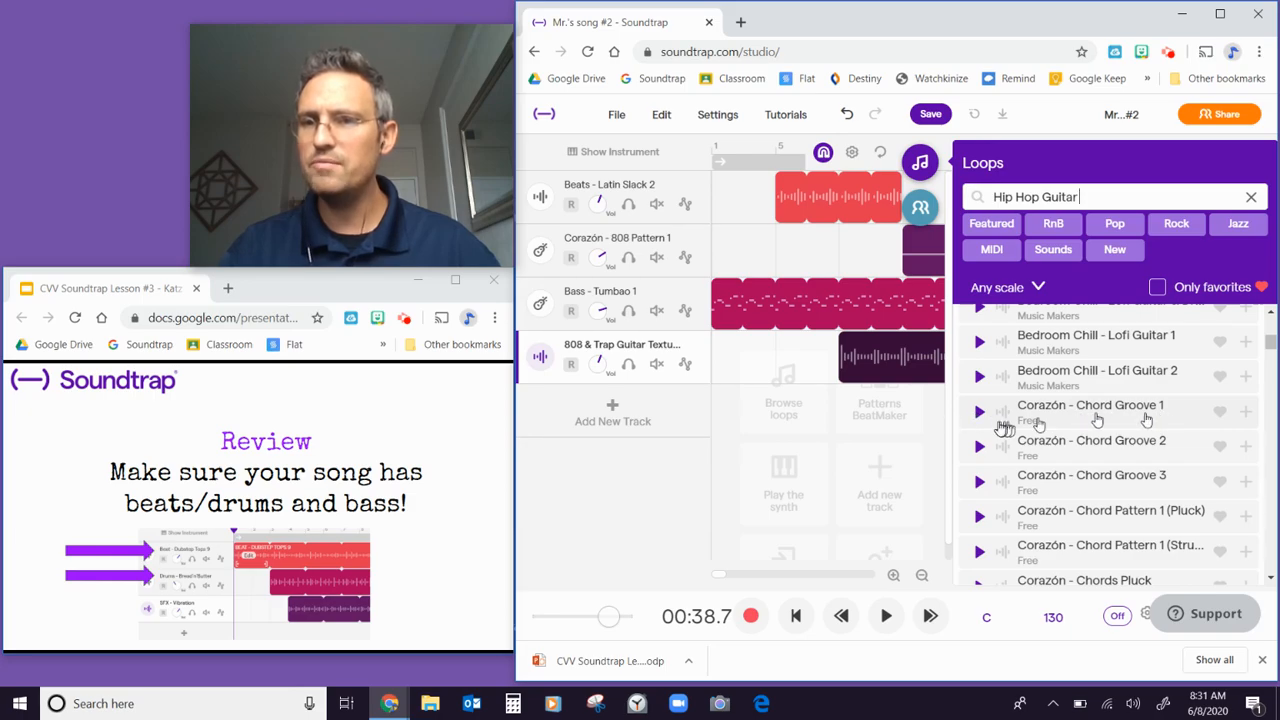
{"action": "left_click", "coordinate": [977, 415]}
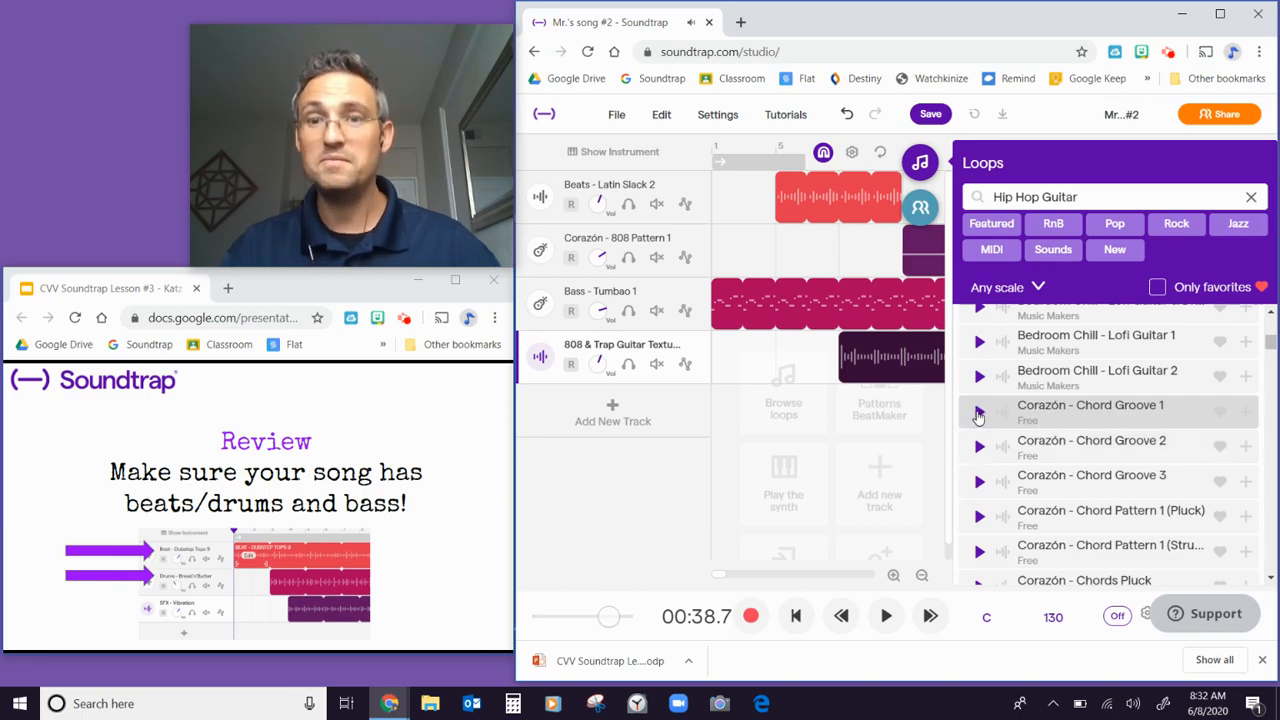
{"action": "left_click", "coordinate": [1030, 415]}
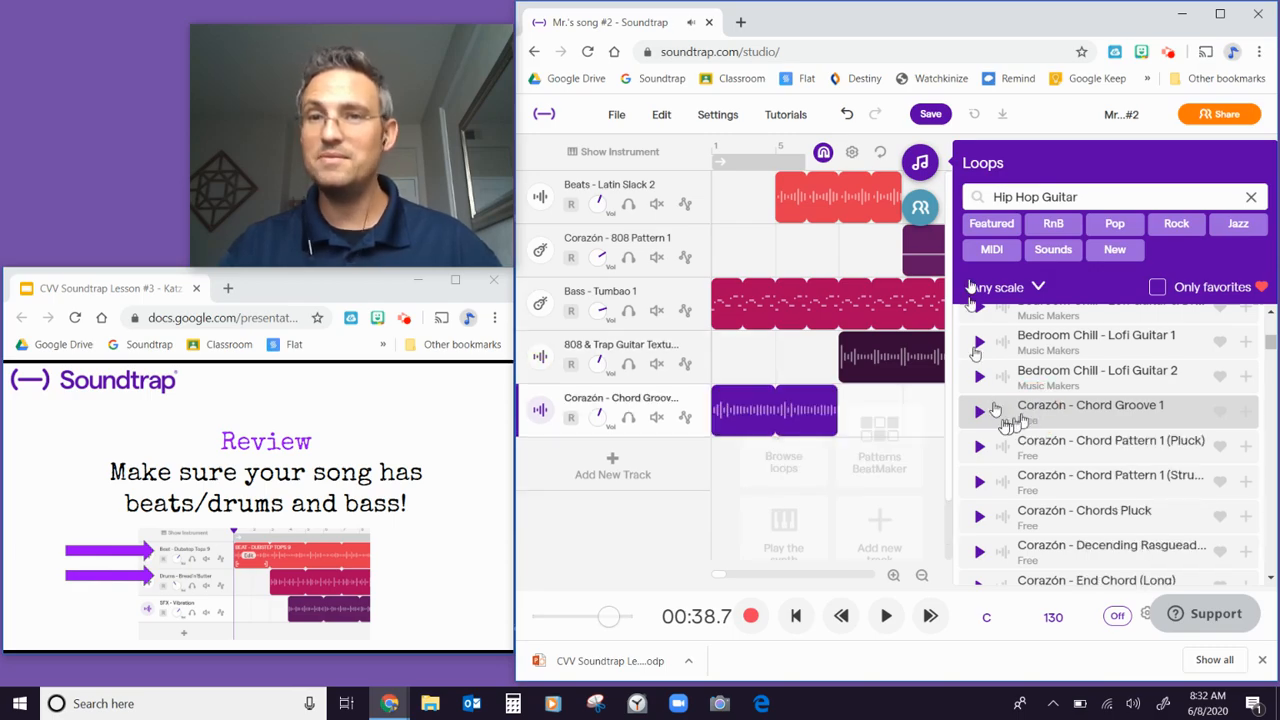
{"action": "left_click", "coordinate": [935, 165]}
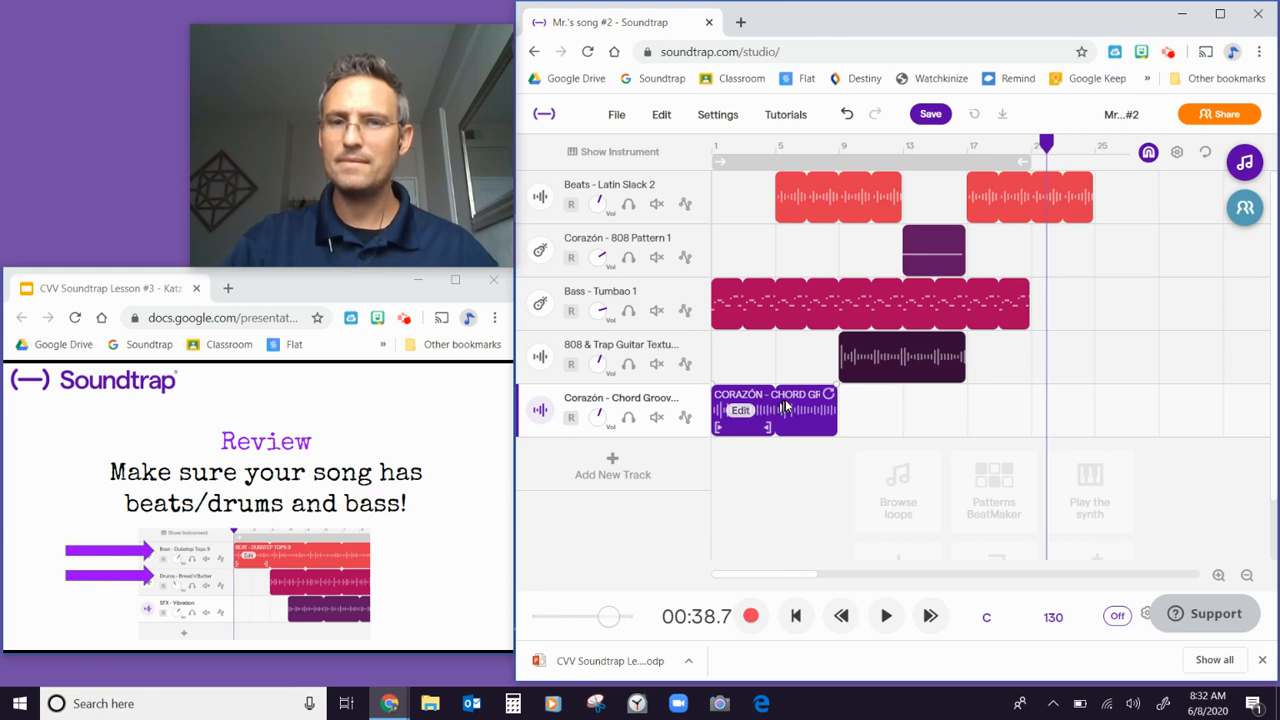
{"action": "left_click_drag", "start_coordinate": [789, 407], "coordinate": [976, 418]}
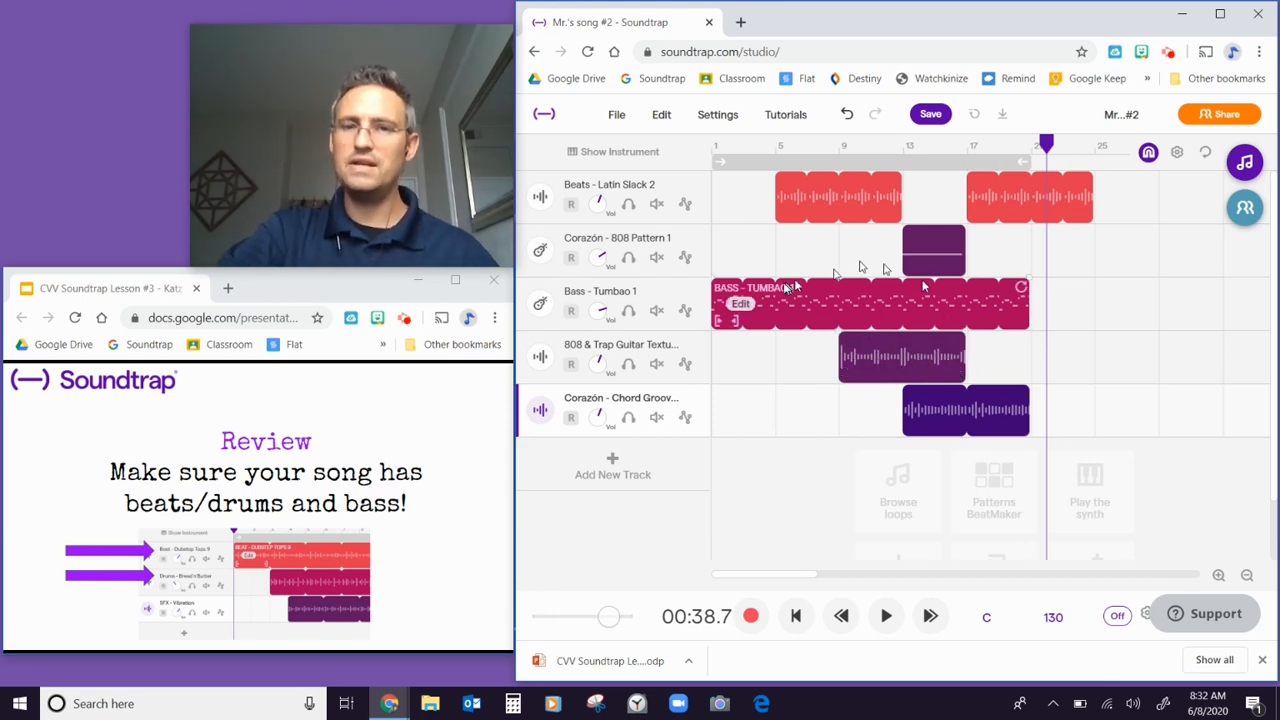
- Play the song from the start to hear the arrangement with both guitar loops
{"action": "left_click", "coordinate": [795, 616]}
{"action": "left_click", "coordinate": [885, 616]}
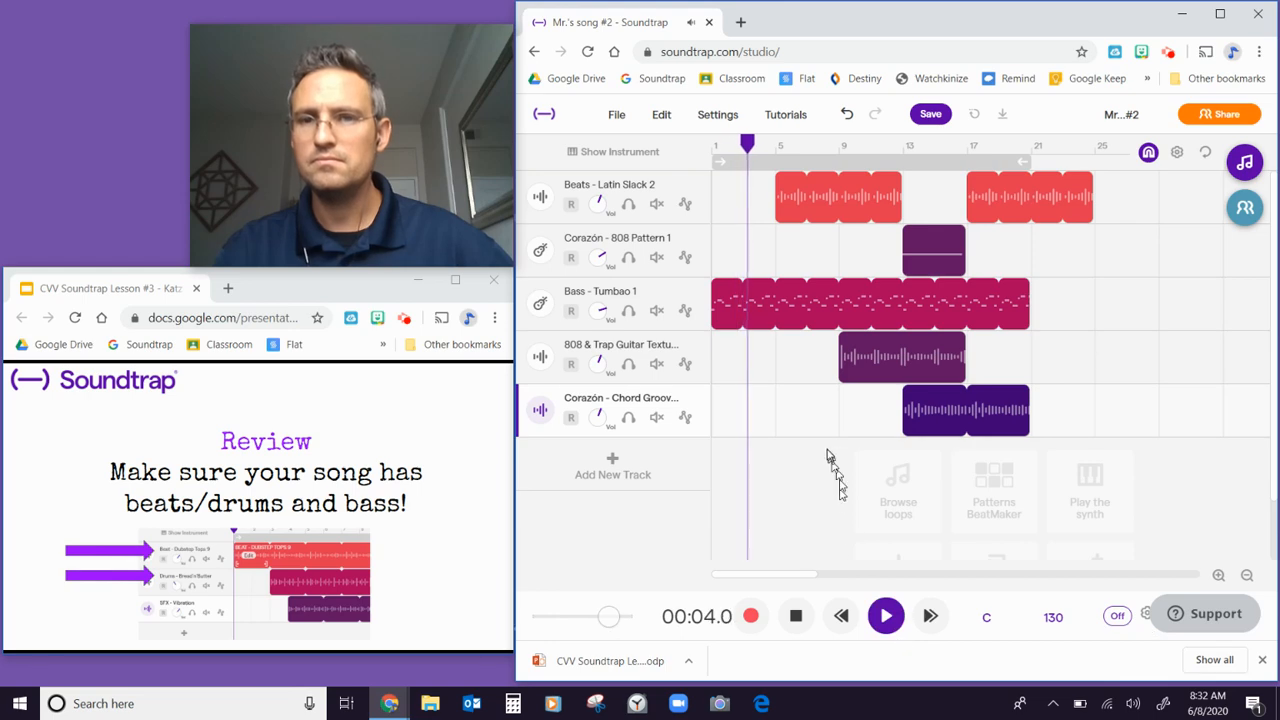
- Shorten the Bass - Tumbao 1 region to end at measure 13, and extend the Corazón - Chord Groove 1 loop to measure 25
{"action": "left_click", "coordinate": [1010, 290]}
{"action": "left_click_drag", "start_coordinate": [990, 290], "coordinate": [903, 292]}
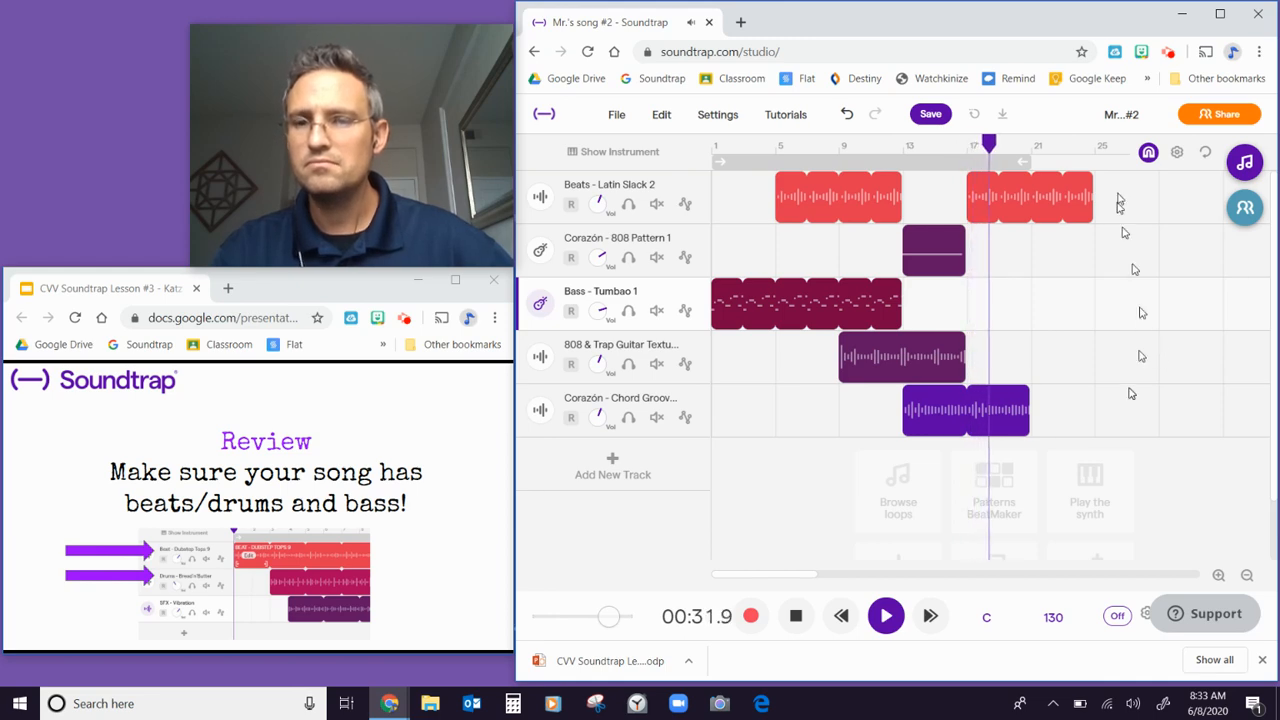
{"action": "left_click", "coordinate": [1247, 576]}
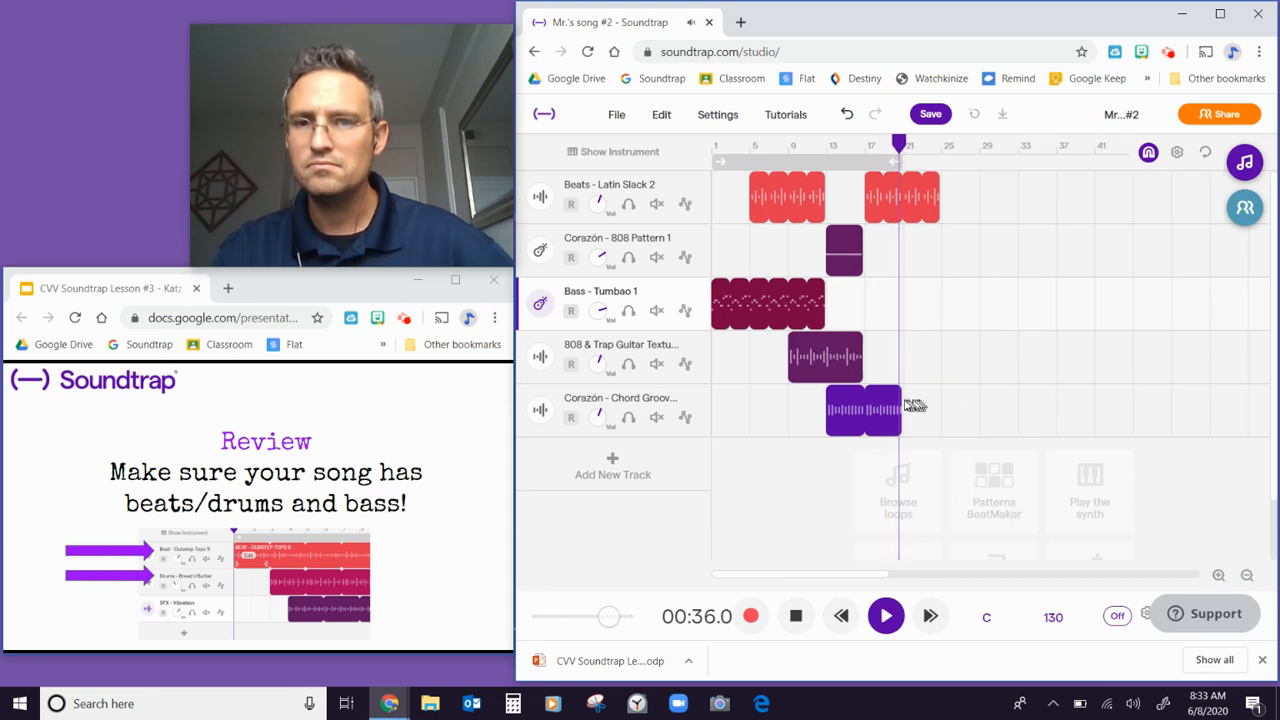
{"action": "left_click", "coordinate": [795, 616]}
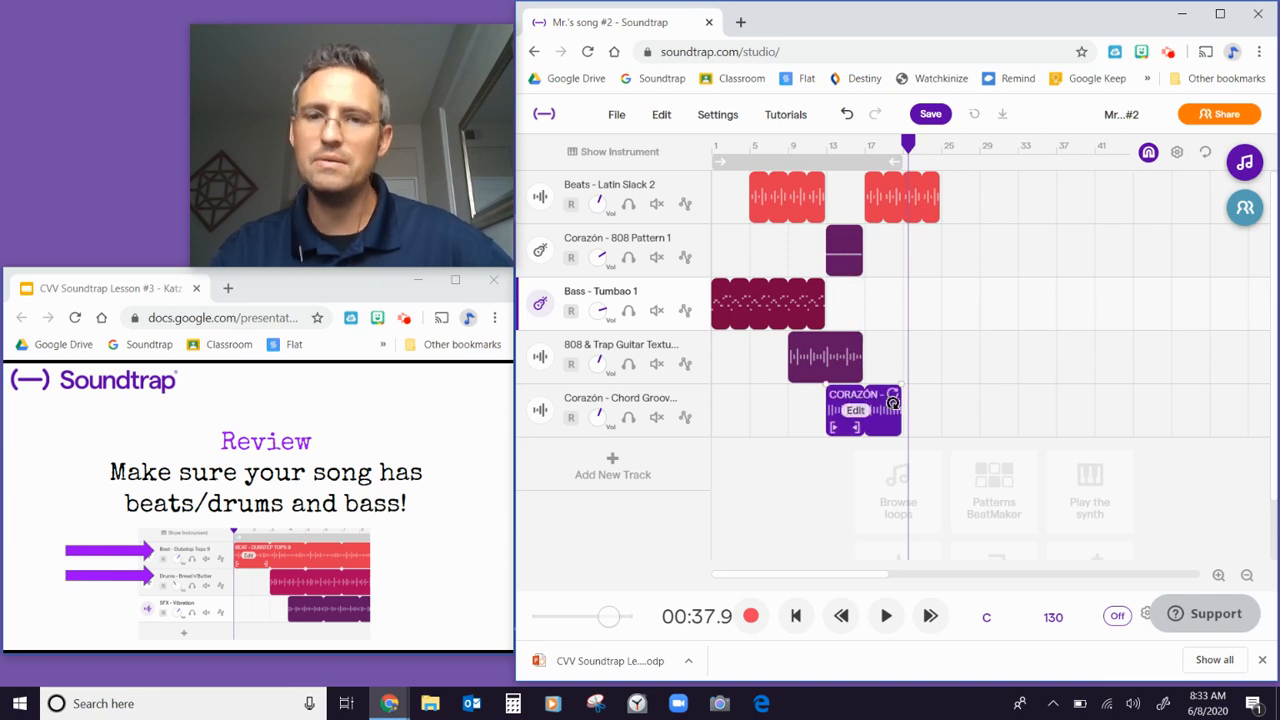
{"action": "left_click_drag", "start_coordinate": [900, 400], "coordinate": [938, 402]}
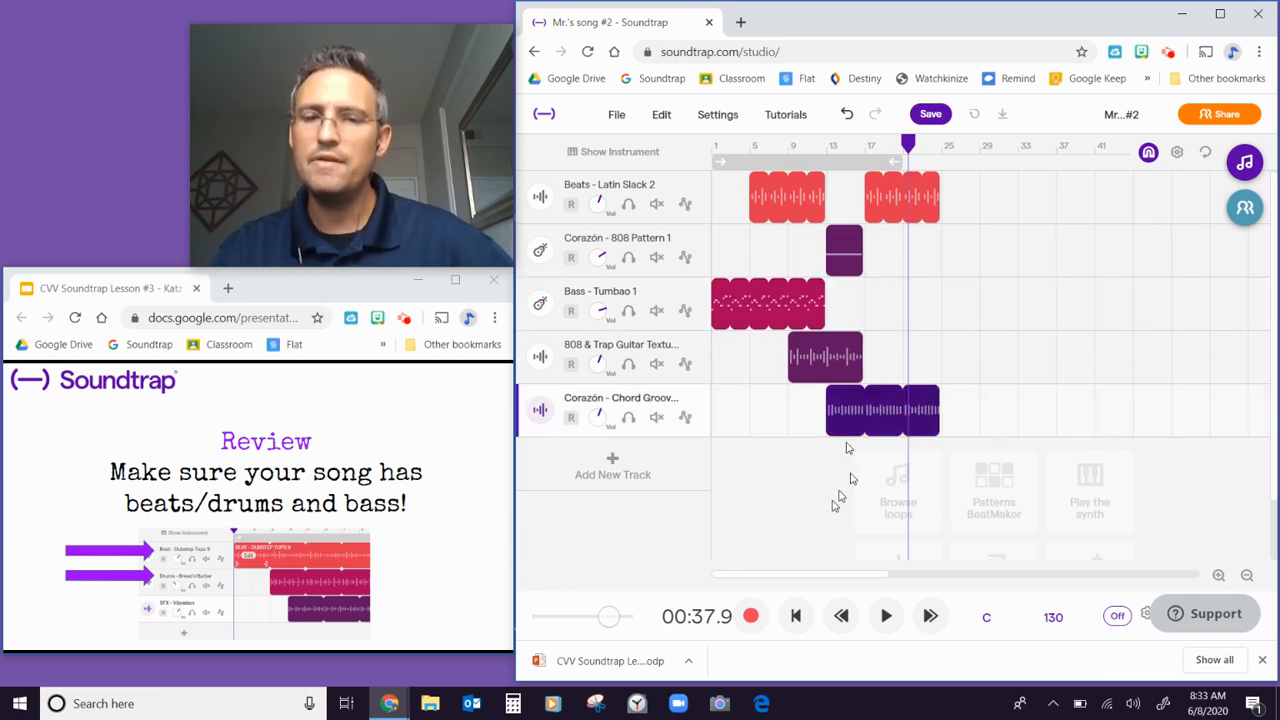
{"action": "left_click", "coordinate": [817, 574]}
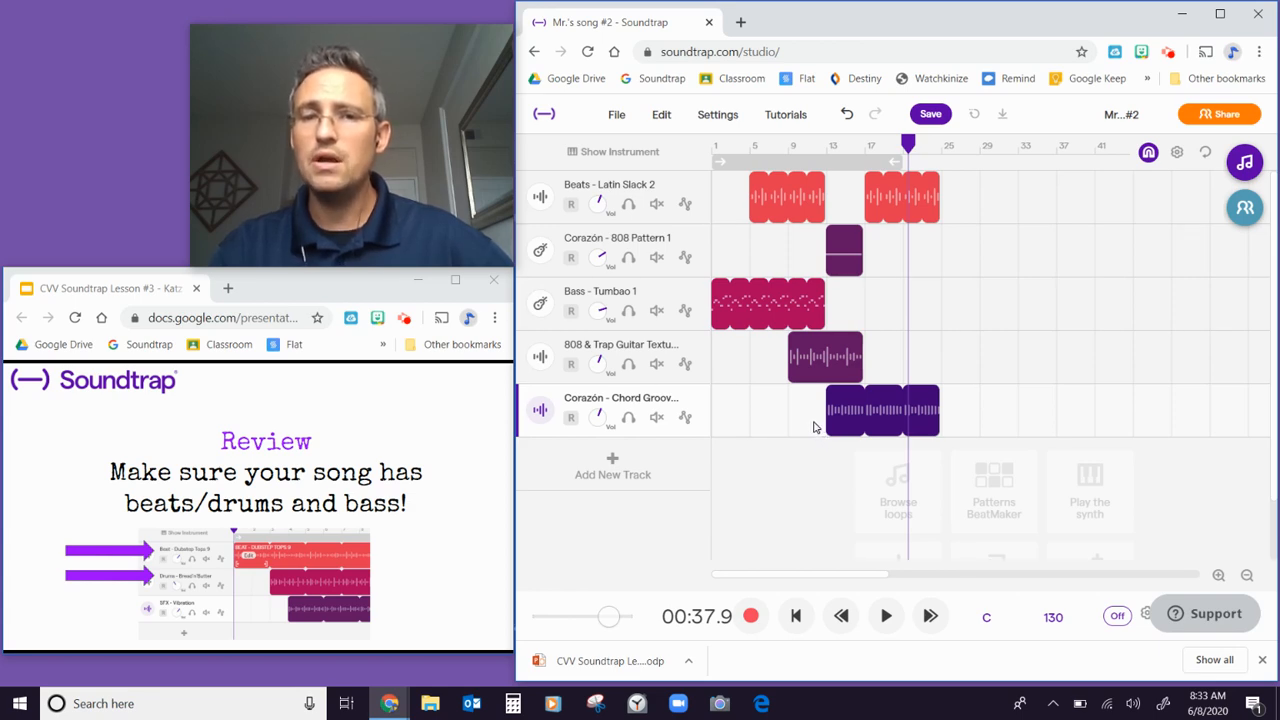
- Select the first Beats region together with the Bass - Tumbao 1 and 808 & Trap Guitar Texture regions and copy them
{"action": "left_click_drag", "start_coordinate": [813, 427], "coordinate": [733, 195]}
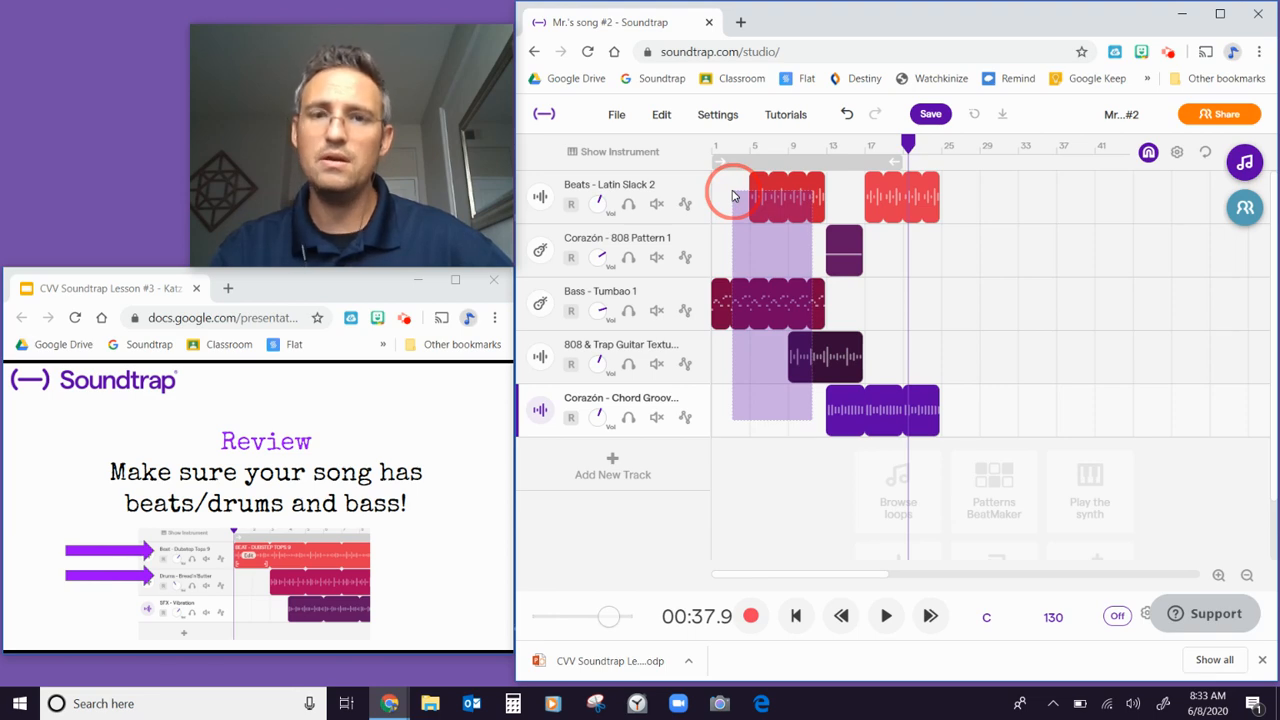
{"action": "left_click_drag", "start_coordinate": [732, 195], "coordinate": [732, 195]}
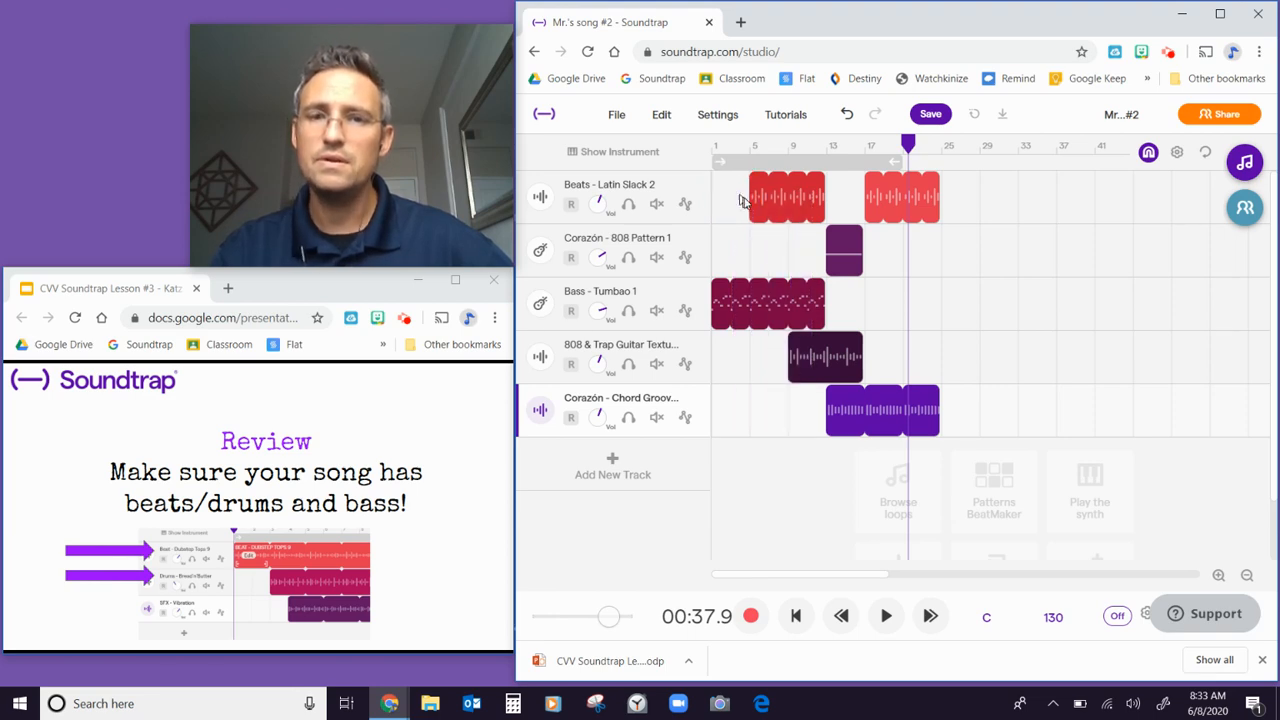
{"action": "right_click", "coordinate": [798, 311]}
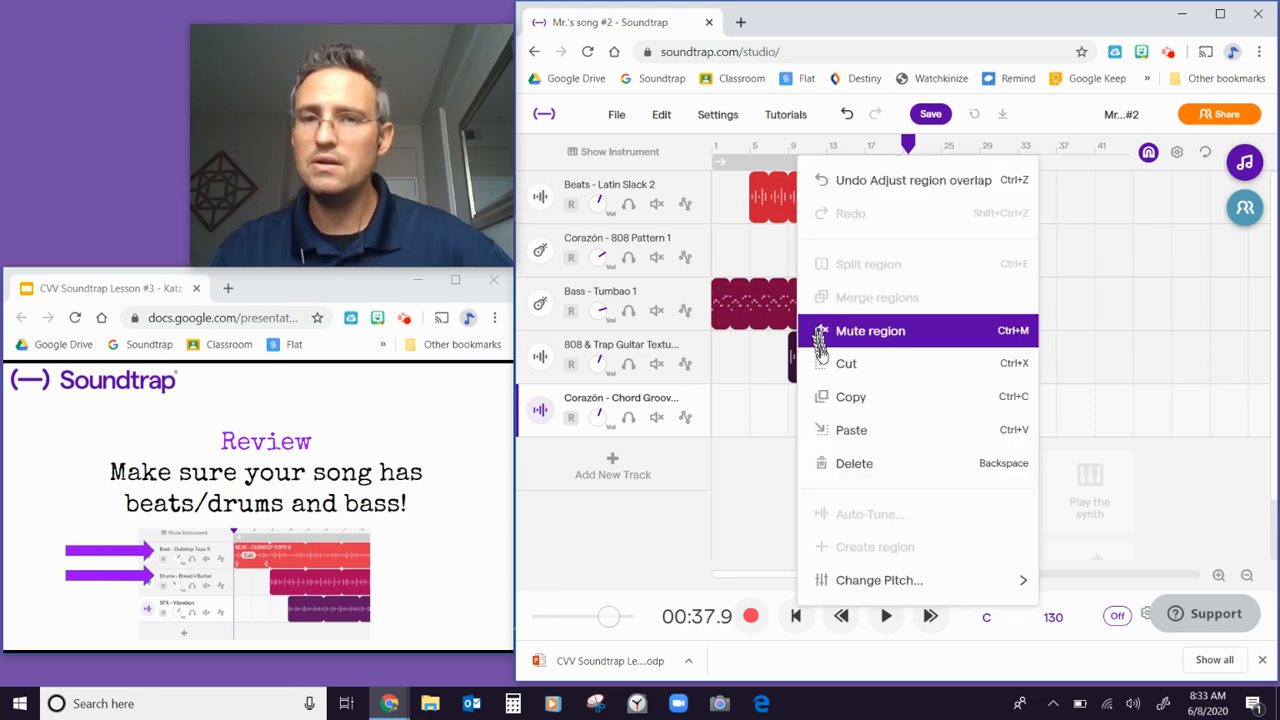
{"action": "left_click", "coordinate": [847, 398]}
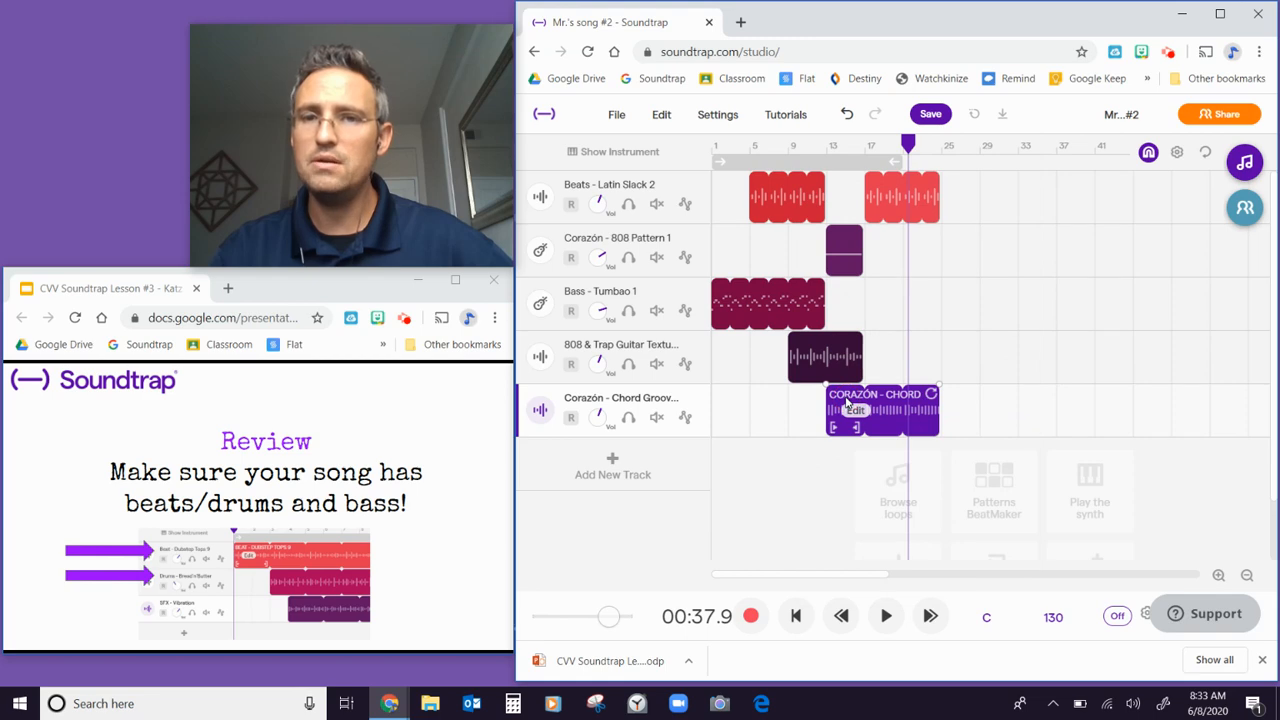
- Place the playhead at measure 29 and try to paste the copied group of regions there
{"action": "left_click", "coordinate": [981, 147]}
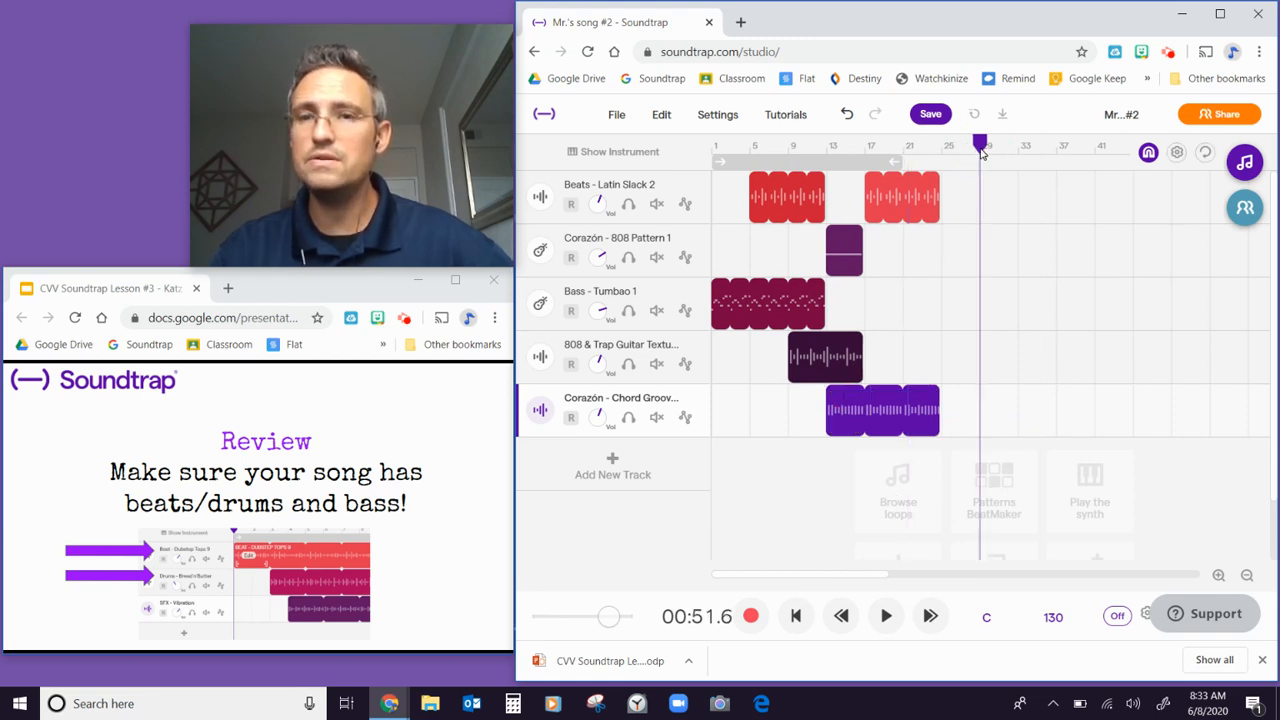
{"action": "left_click", "coordinate": [957, 150]}
{"action": "left_click", "coordinate": [981, 148]}
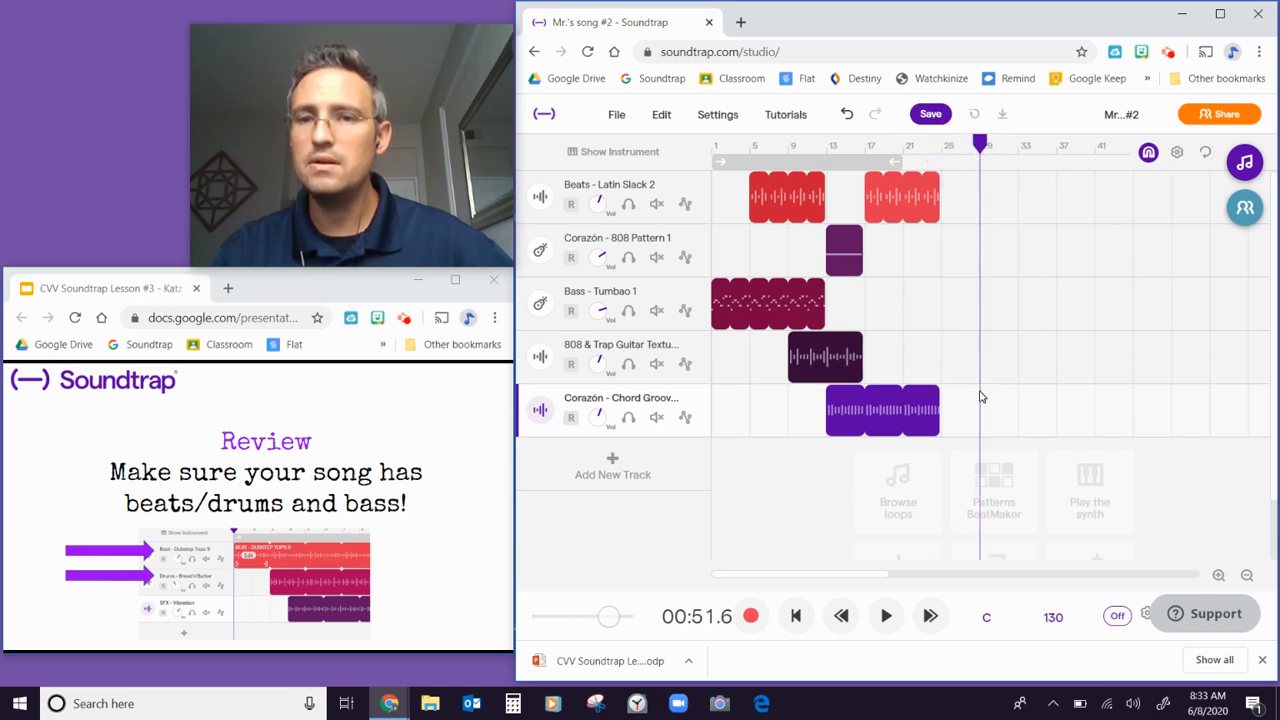
{"action": "right_click", "coordinate": [983, 303]}
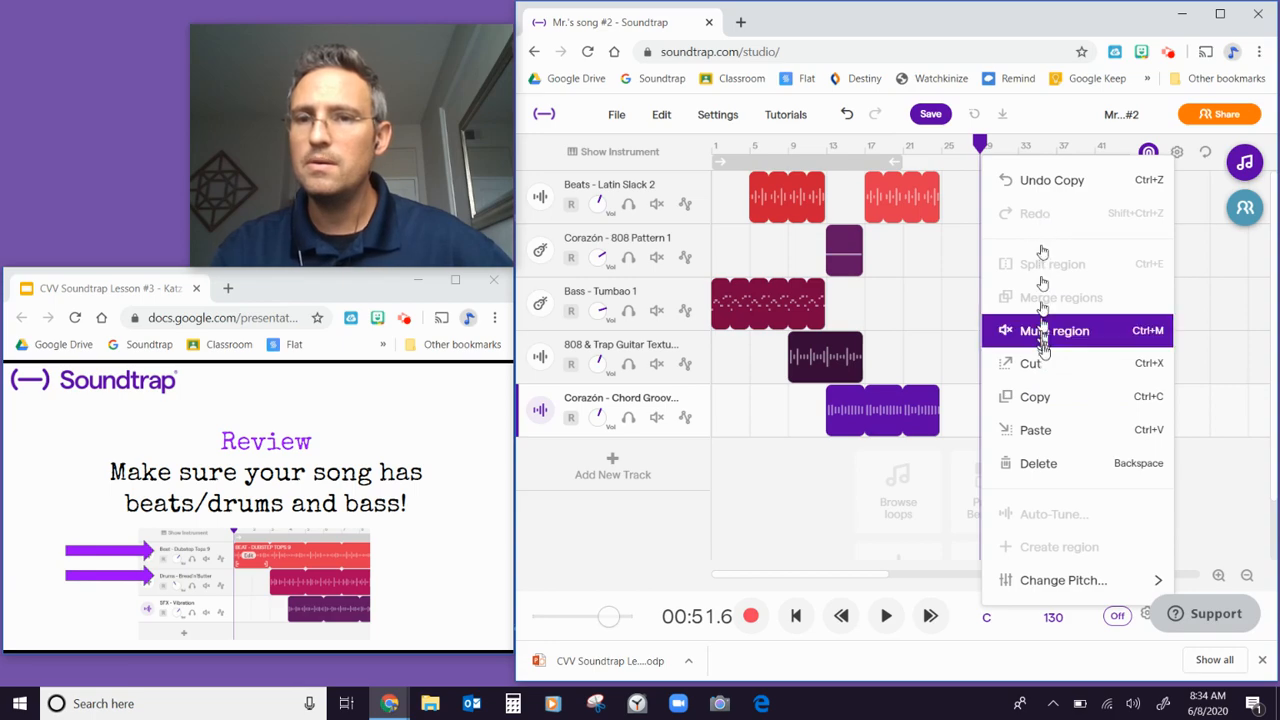
{"action": "left_click", "coordinate": [1052, 431]}
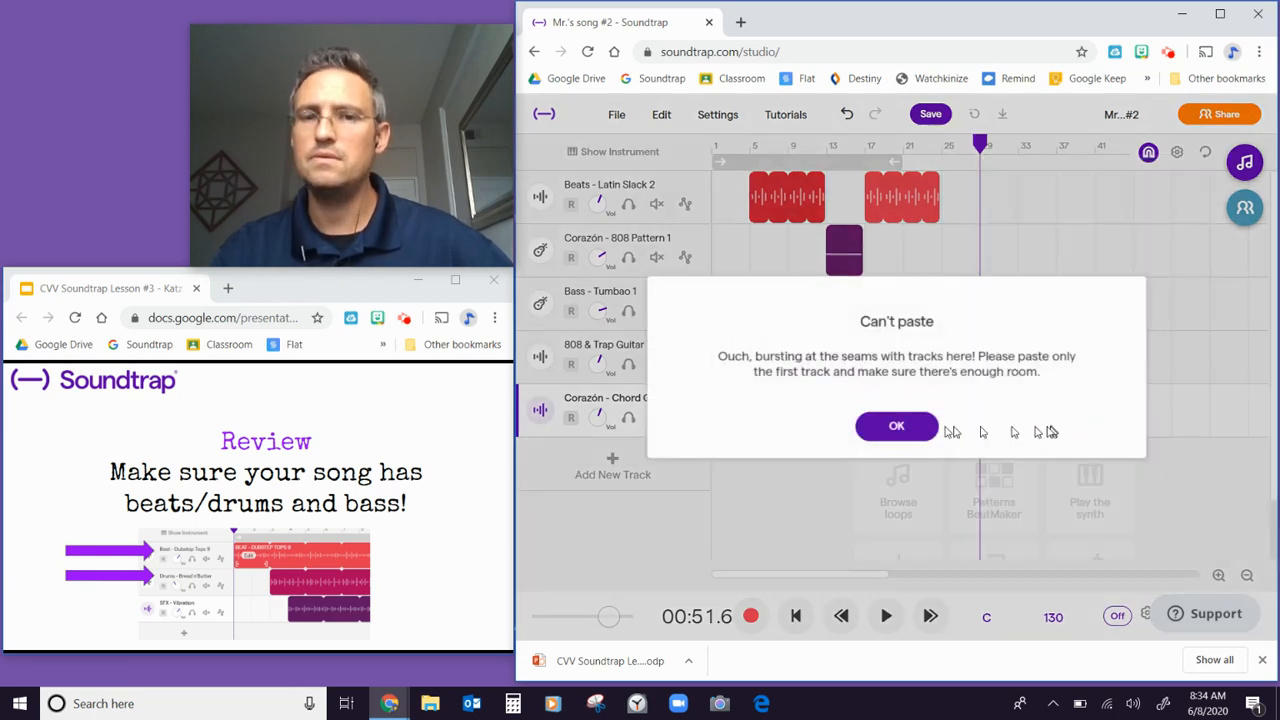
{"action": "left_click", "coordinate": [897, 427]}
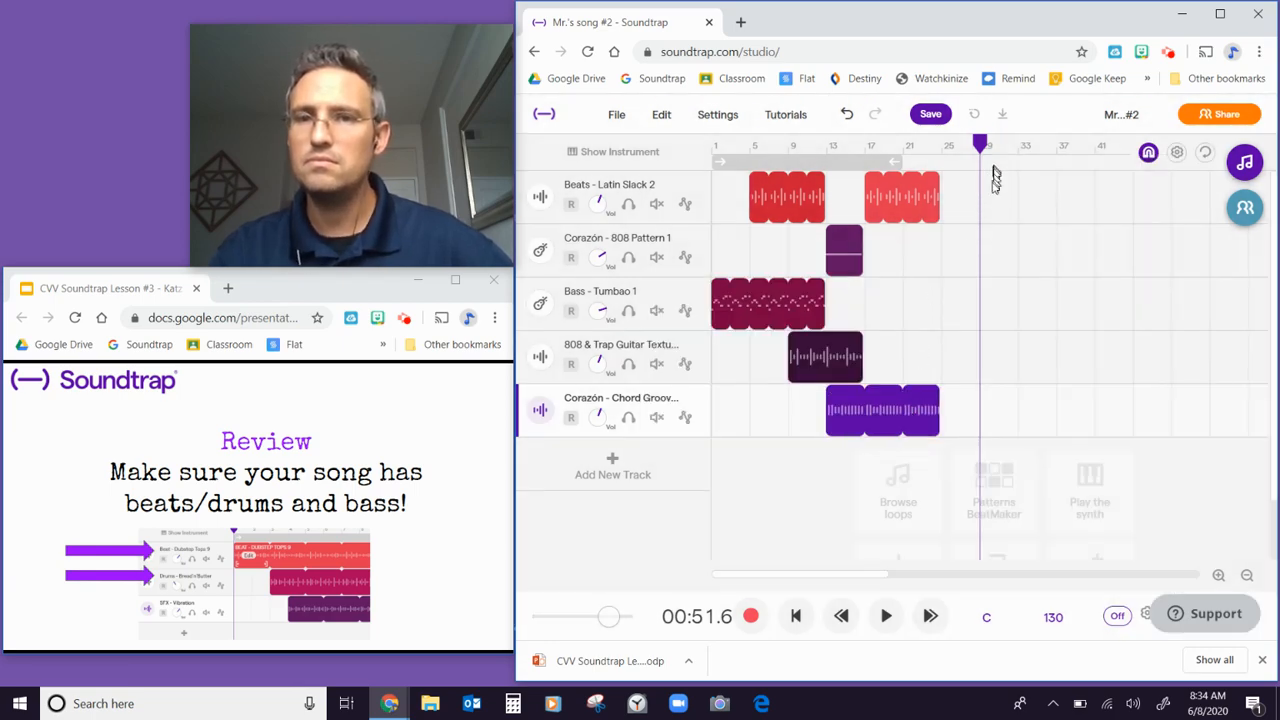
- Retry pasting the copied group at measure 29, once from the Beats track and once from the Corazón - Chord Groove track
{"action": "right_click", "coordinate": [982, 203]}
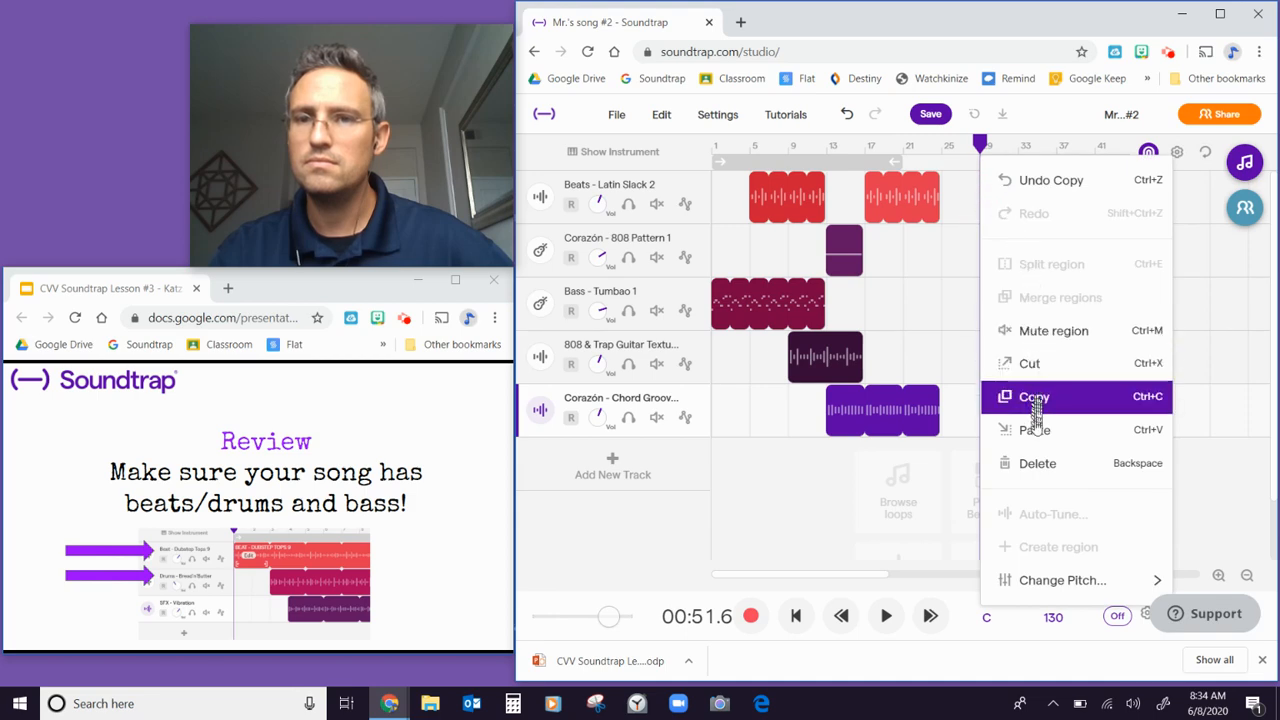
{"action": "left_click", "coordinate": [1037, 430]}
{"action": "left_click", "coordinate": [912, 424]}
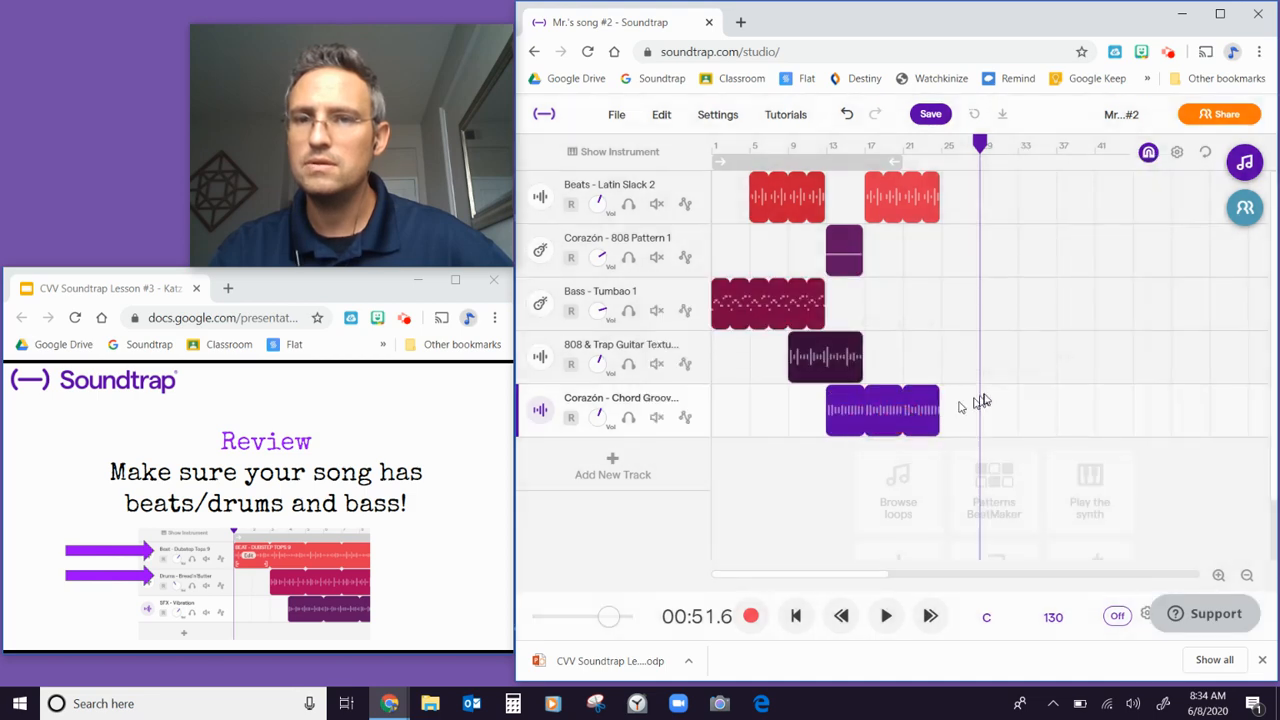
{"action": "right_click", "coordinate": [985, 400]}
{"action": "left_click", "coordinate": [1037, 430]}
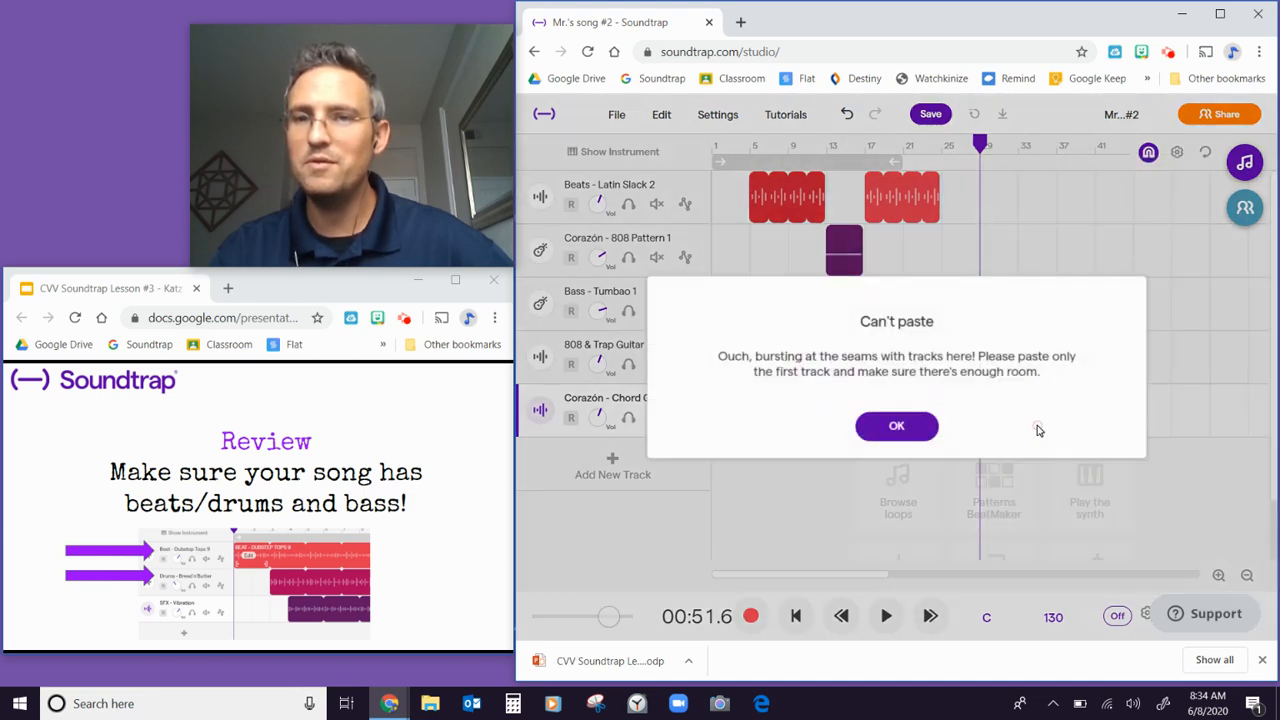
{"action": "left_click", "coordinate": [928, 427]}
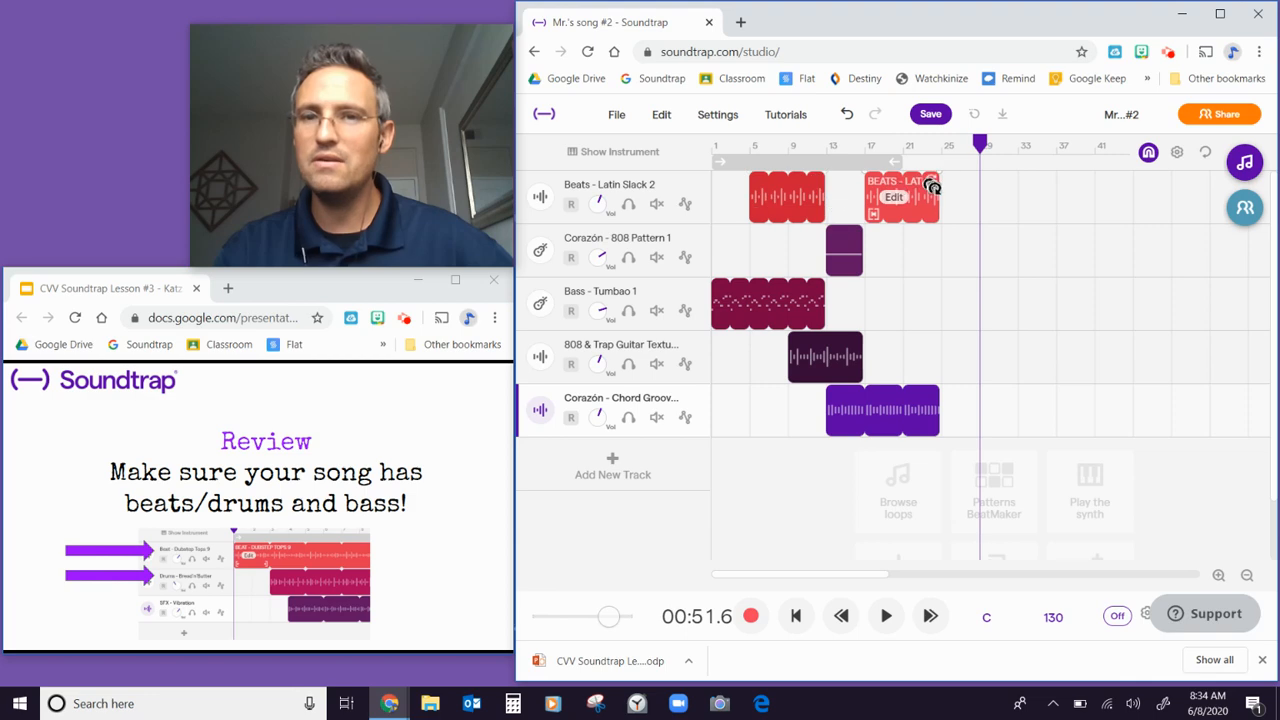
- Extend the second Beats region to end at measure 37, and paste a copy of the Bass - Tumbao 1 region at measure 29
{"action": "left_click_drag", "start_coordinate": [937, 182], "coordinate": [1052, 188]}
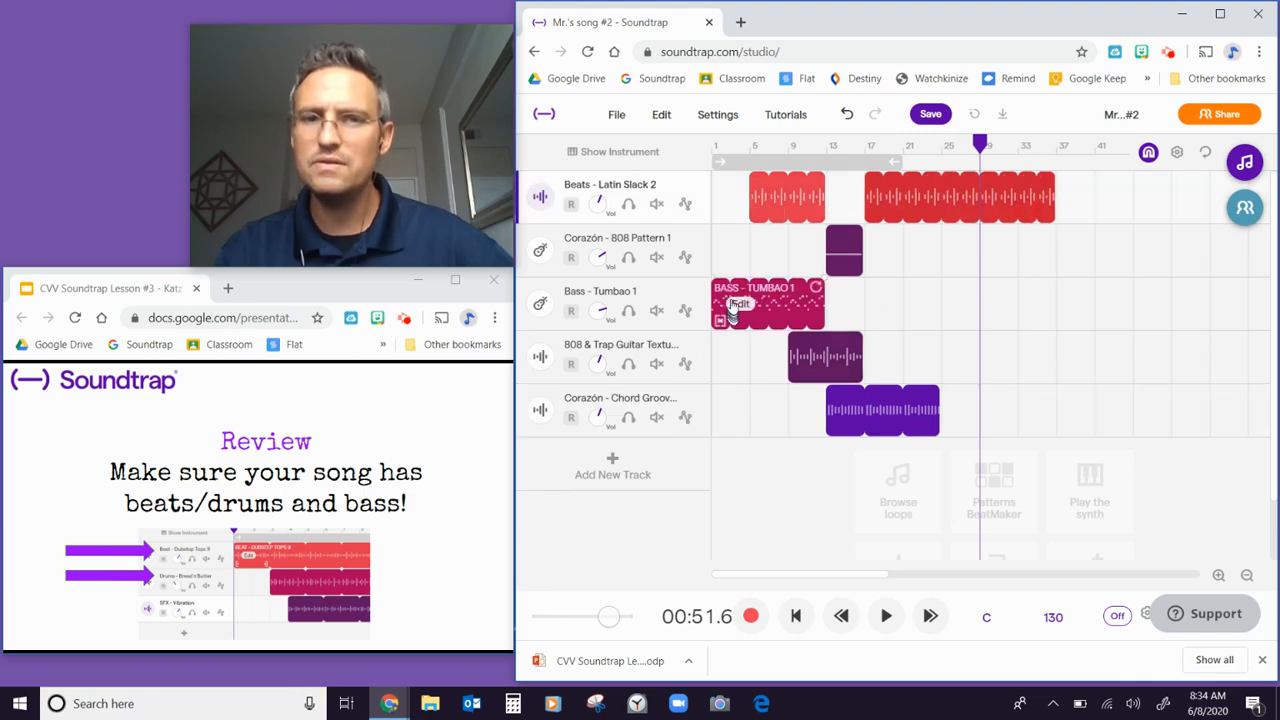
{"action": "left_click", "coordinate": [788, 313]}
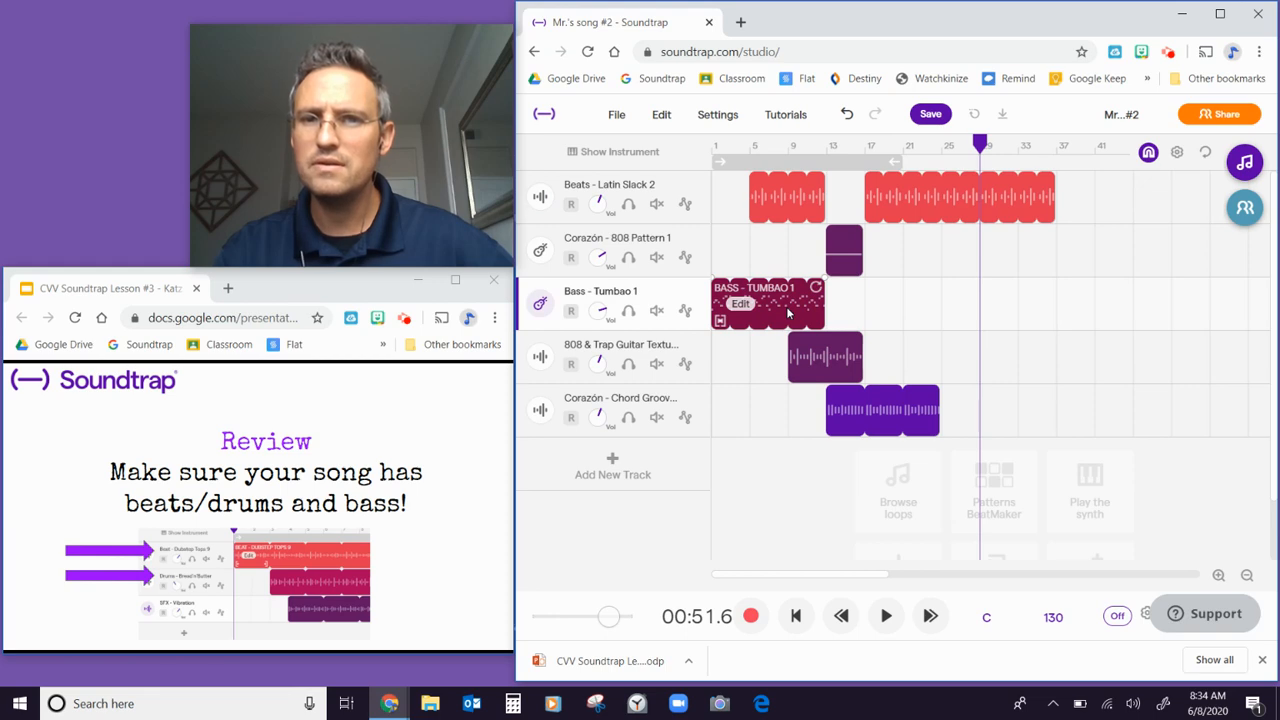
{"action": "right_click", "coordinate": [790, 313]}
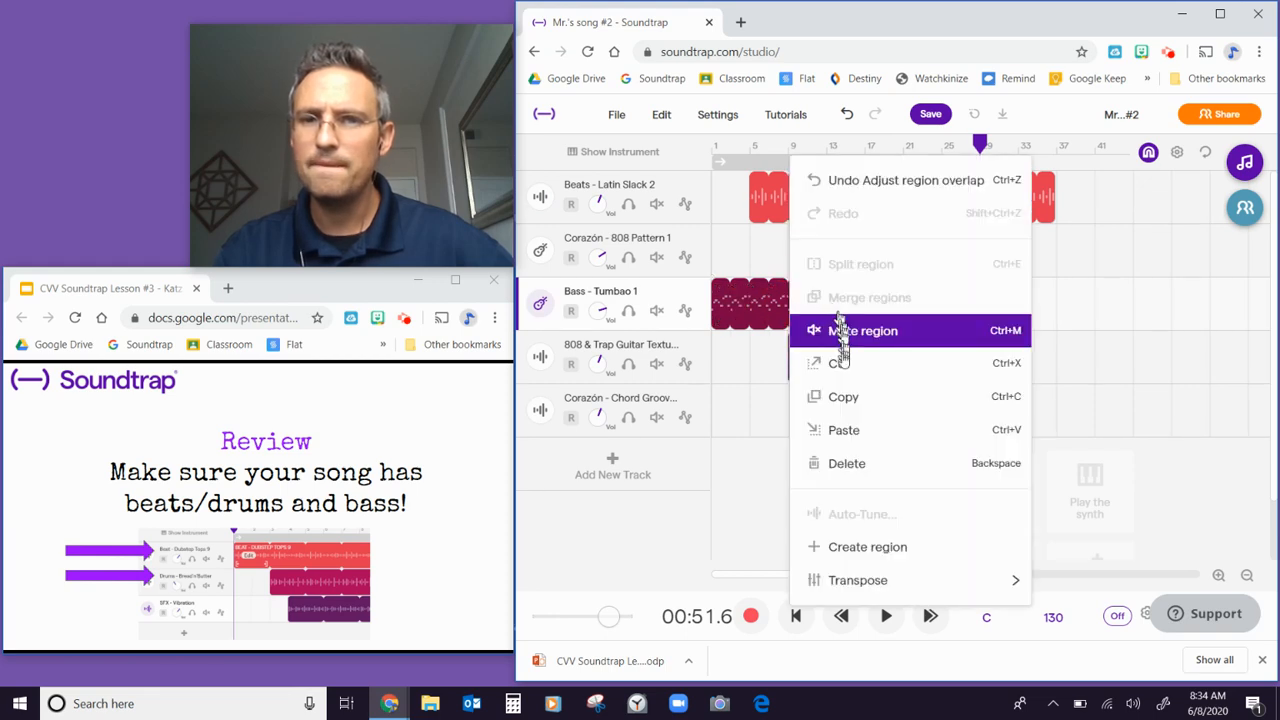
{"action": "left_click", "coordinate": [830, 394]}
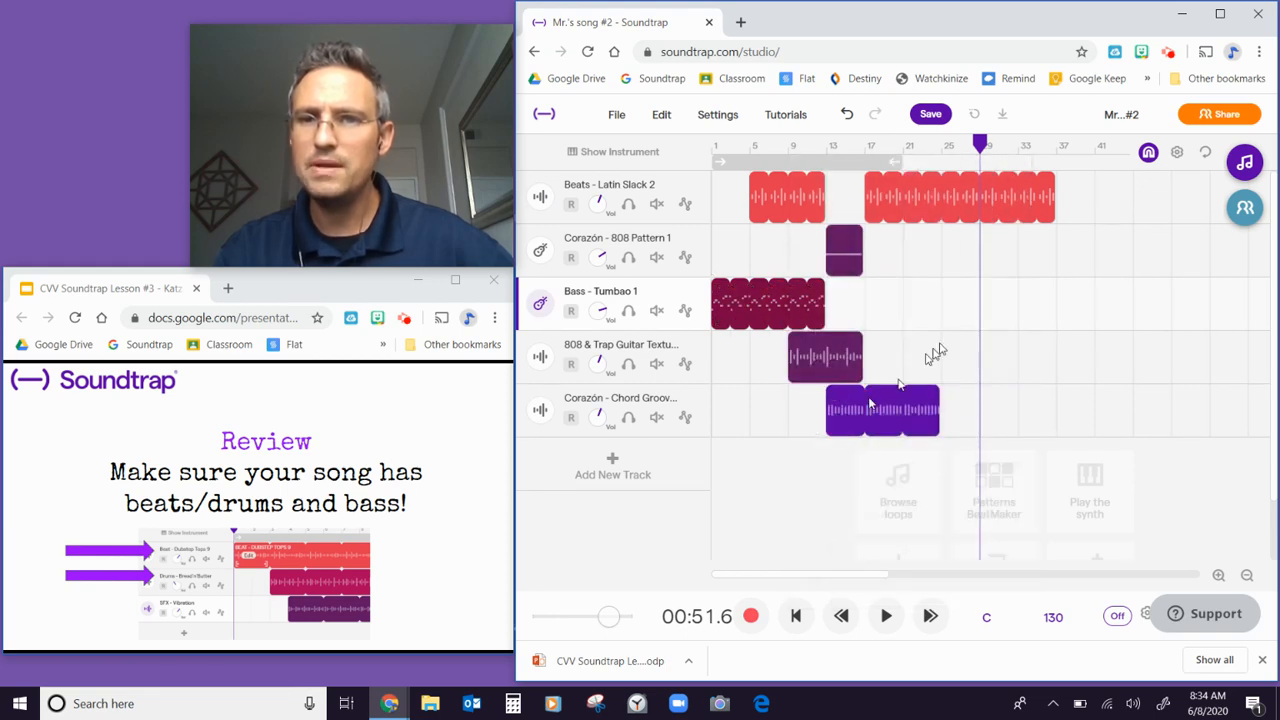
{"action": "right_click", "coordinate": [990, 307]}
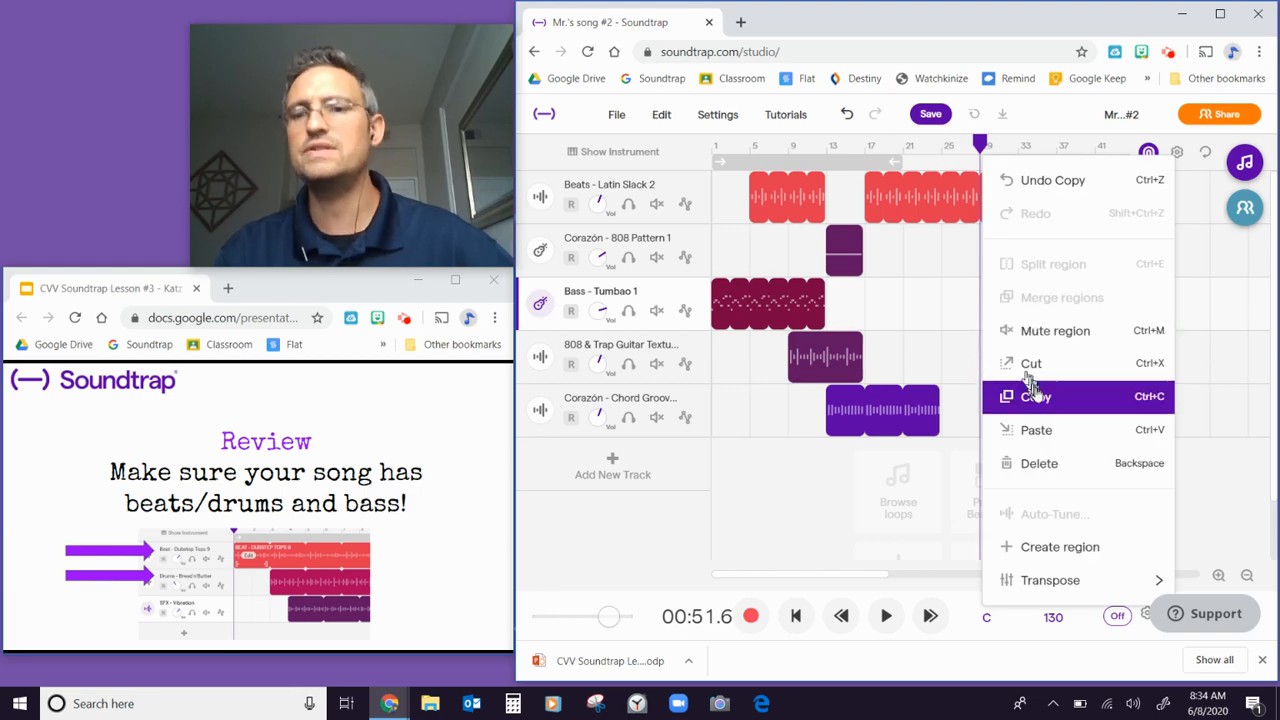
{"action": "left_click", "coordinate": [1043, 433]}
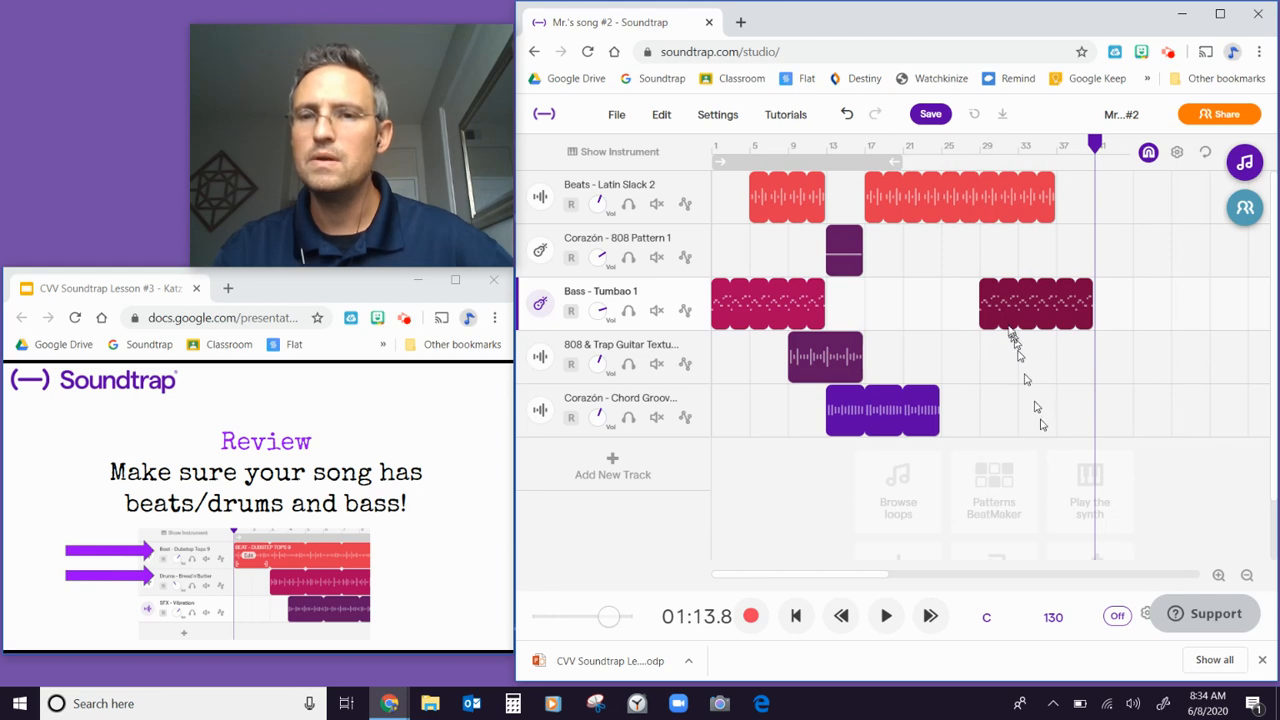
- Try to copy and paste the 808 & Trap Guitar Texture region, and delete the extra bass region at measure 41
{"action": "right_click", "coordinate": [846, 360]}
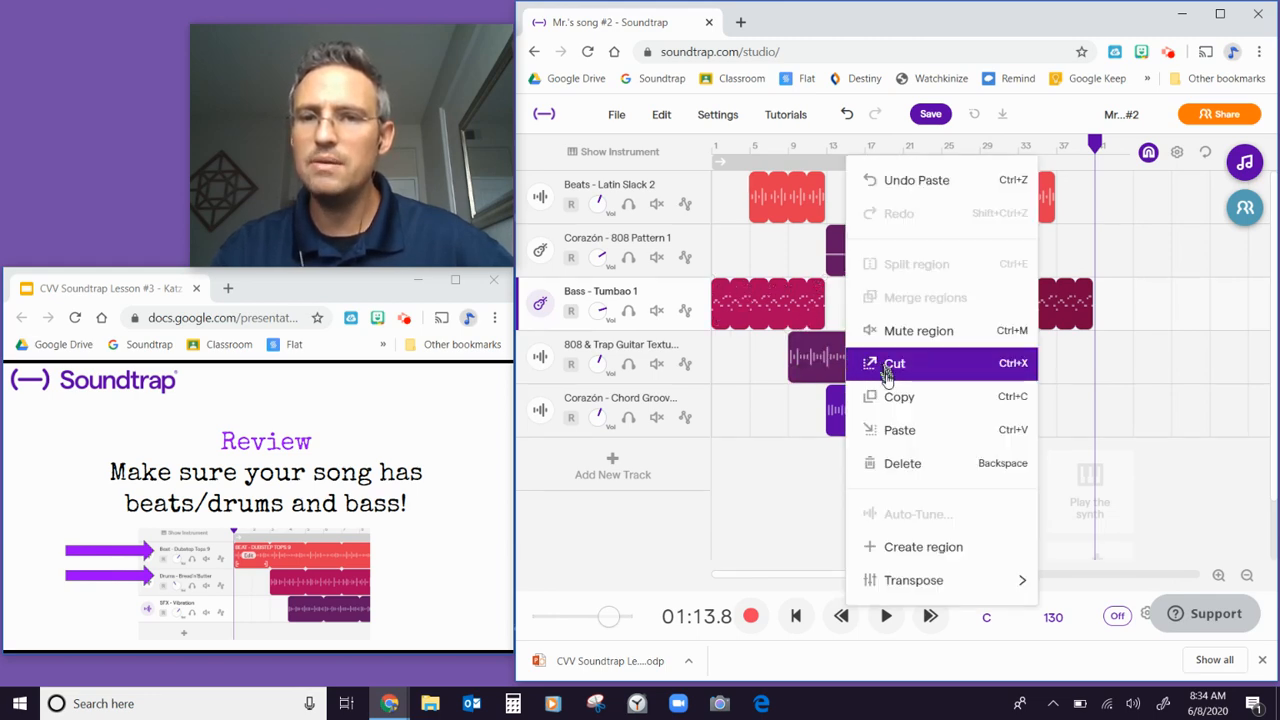
{"action": "left_click", "coordinate": [895, 397]}
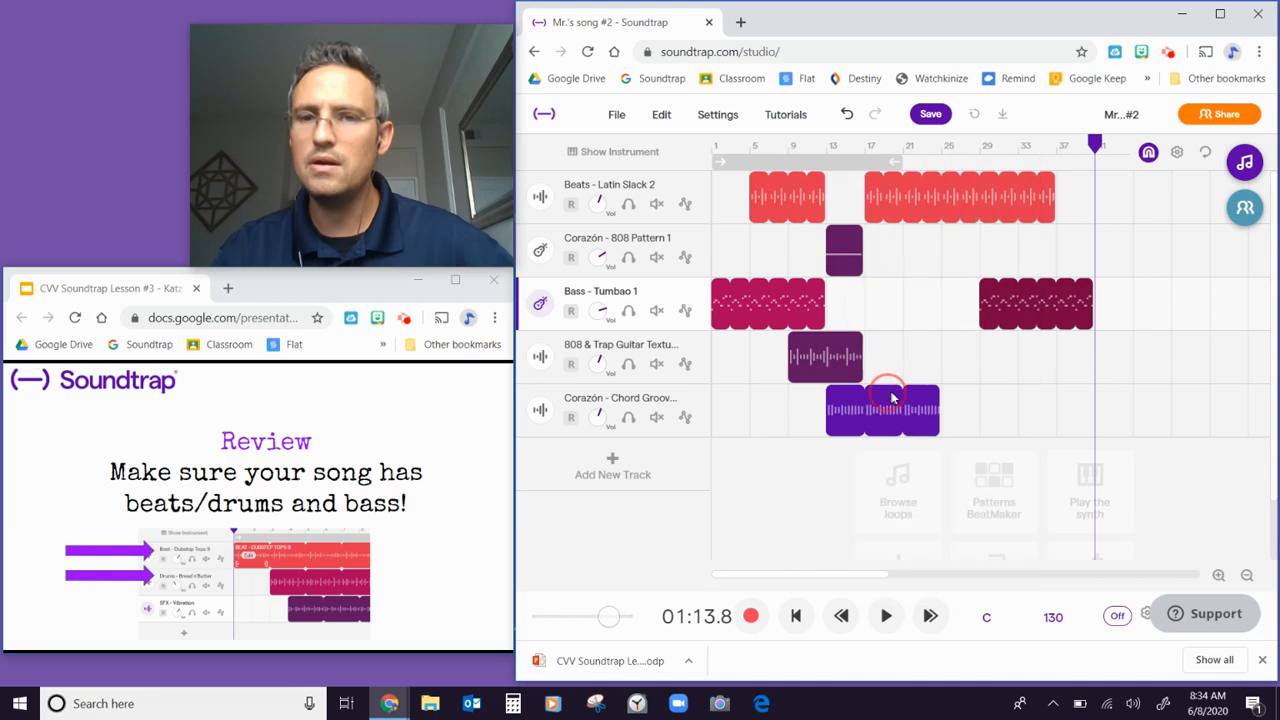
{"action": "right_click", "coordinate": [1006, 354]}
{"action": "left_click", "coordinate": [1075, 430]}
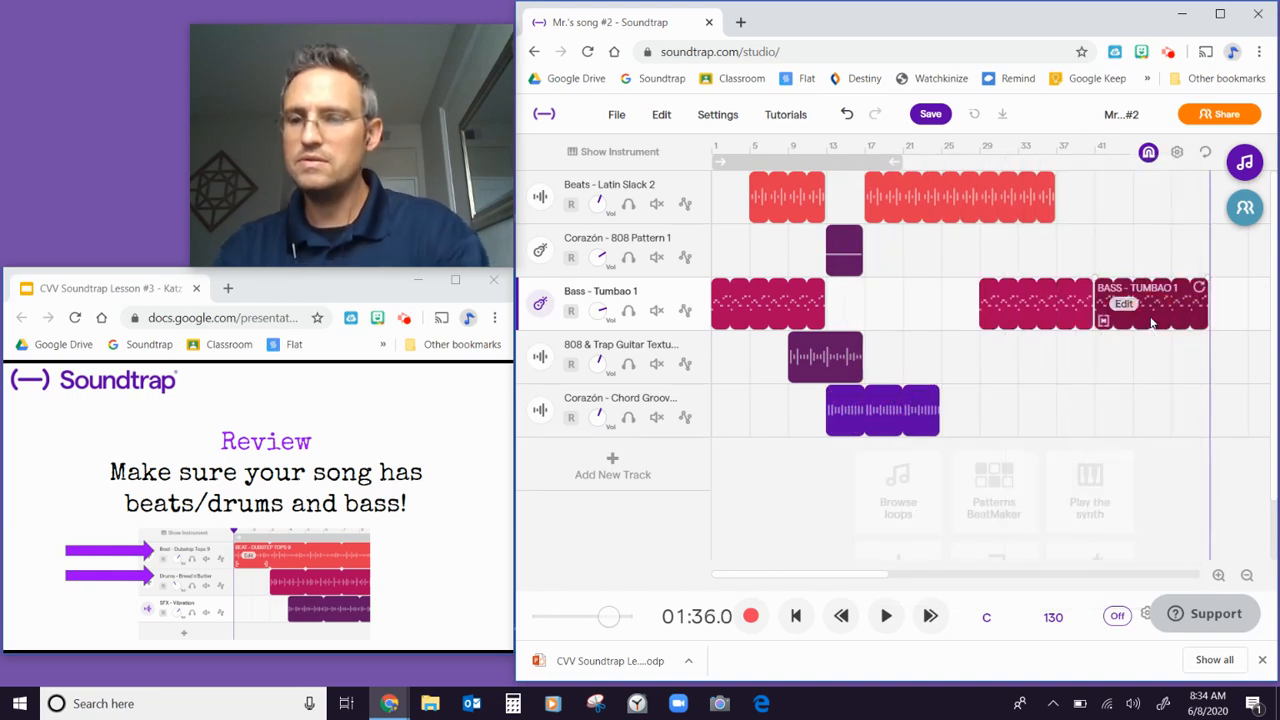
{"action": "key", "text": "Delete"}
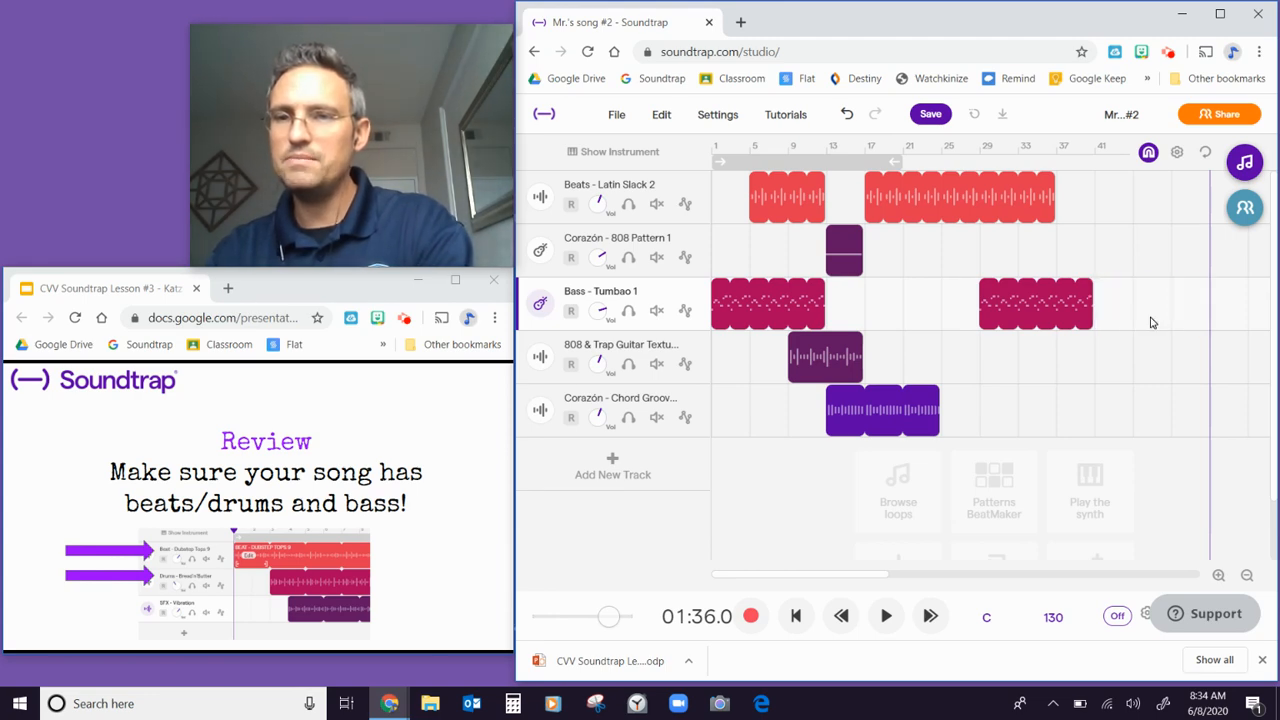
- Copy the 808 & Trap Guitar Texture region, paste it on its track, and move the copy to start at measure 29
{"action": "left_click", "coordinate": [846, 362]}
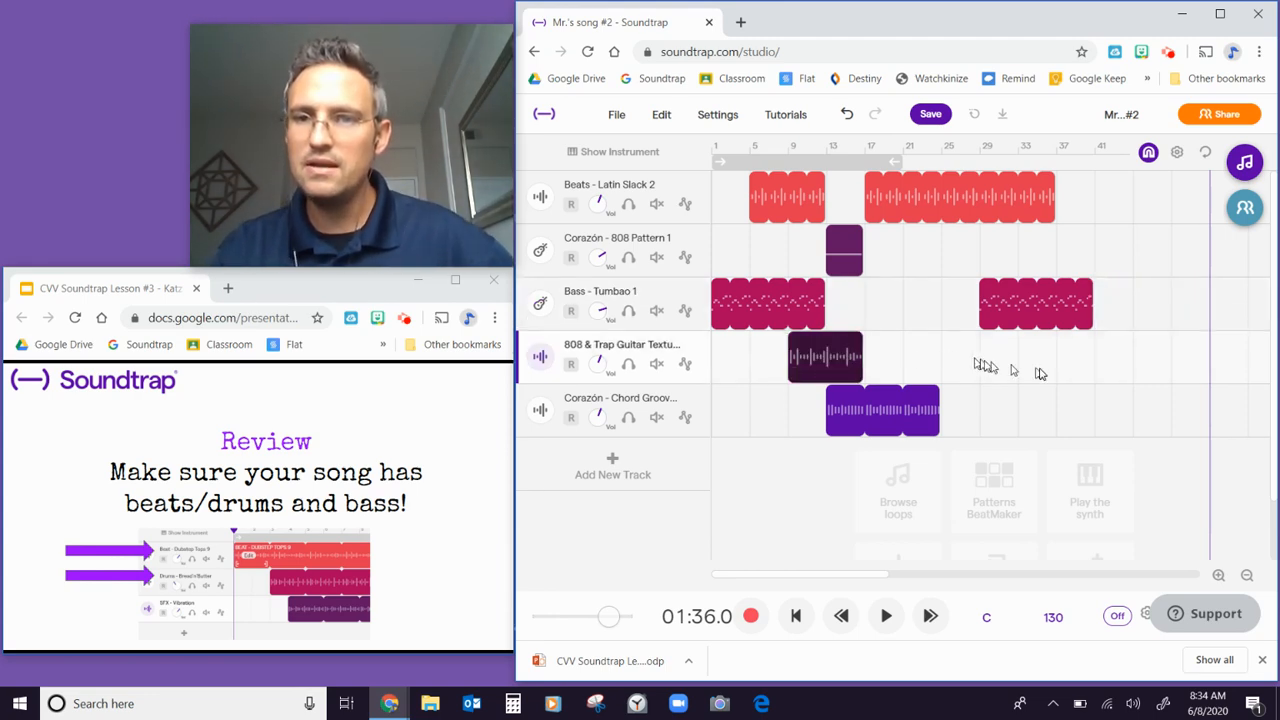
{"action": "right_click", "coordinate": [848, 357]}
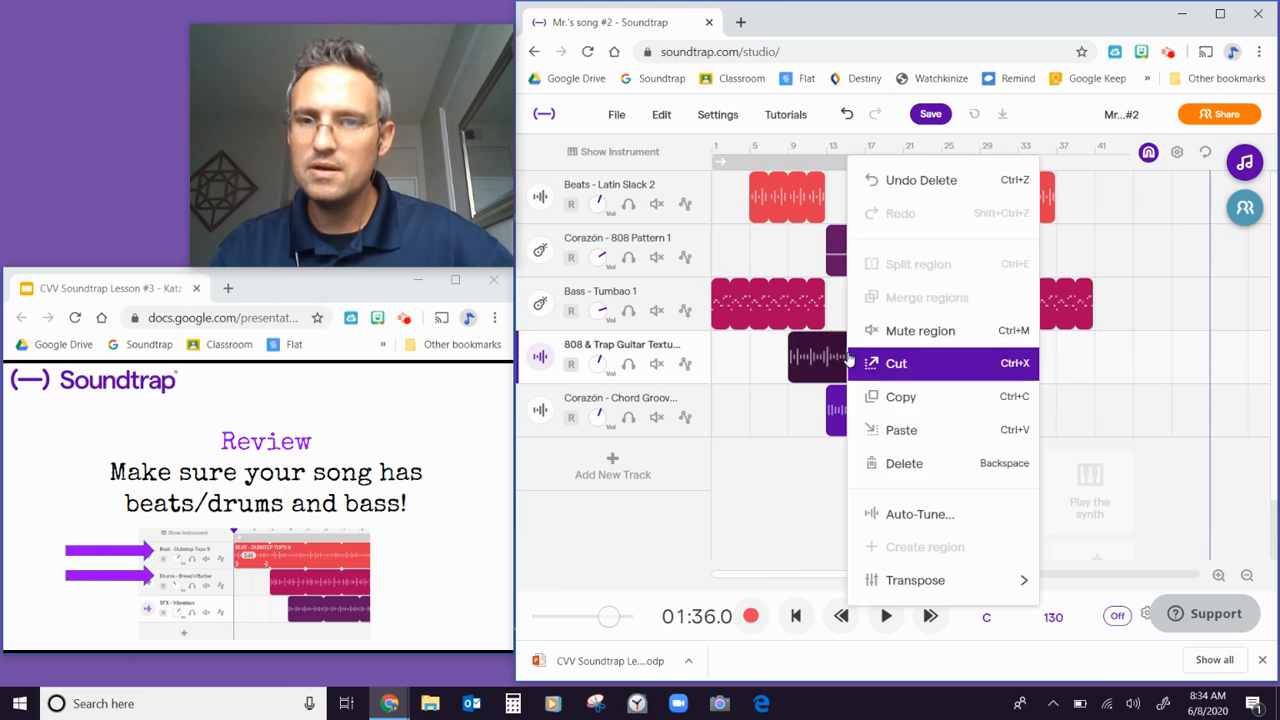
{"action": "left_click", "coordinate": [900, 397]}
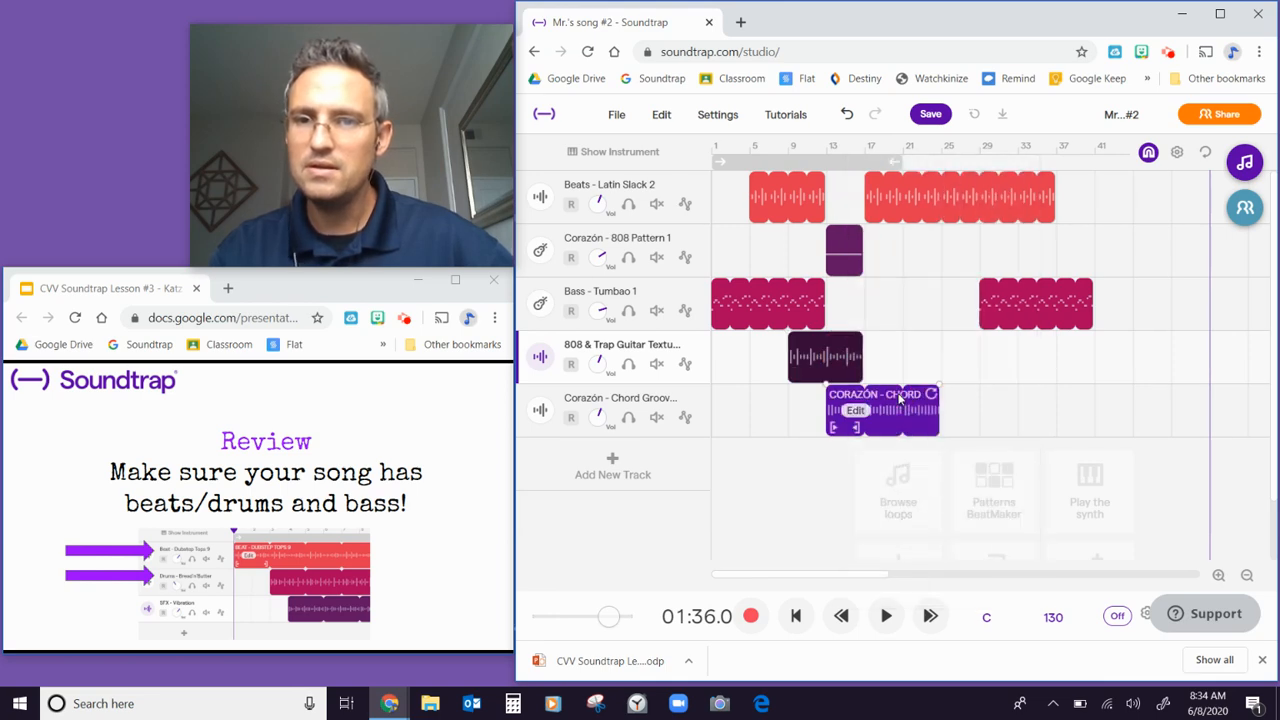
{"action": "right_click", "coordinate": [1004, 366]}
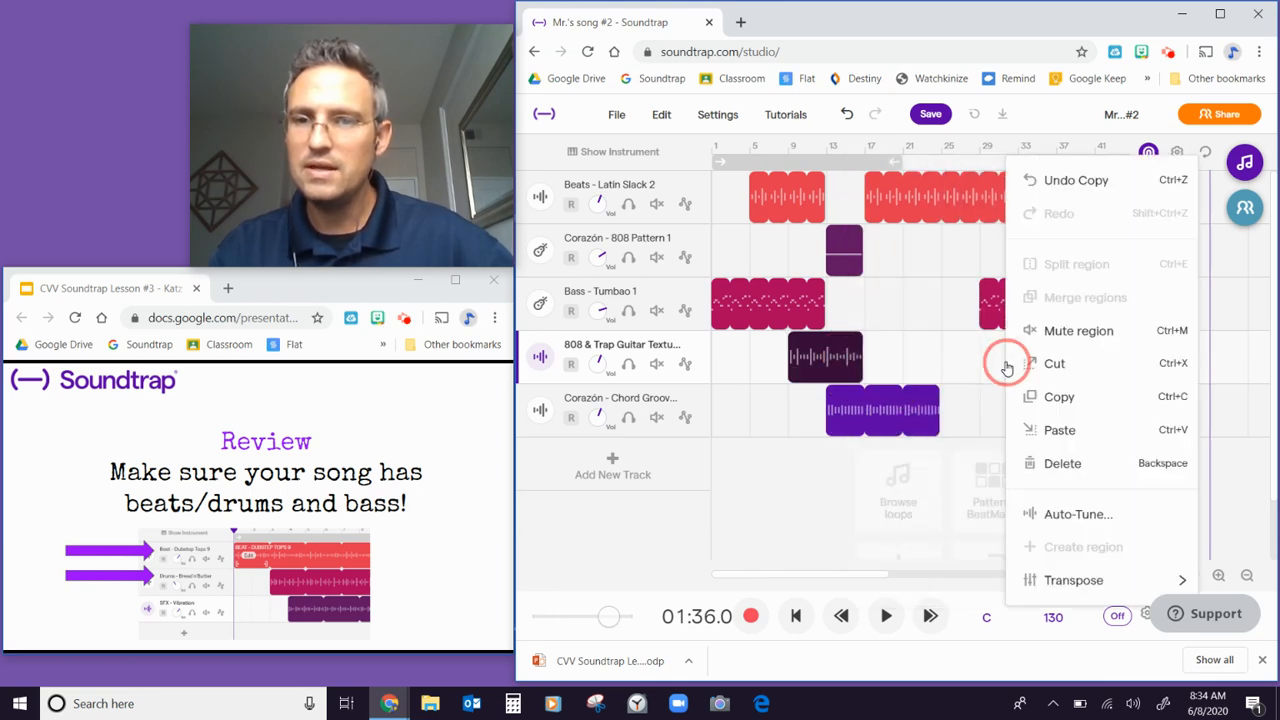
{"action": "left_click", "coordinate": [1058, 430]}
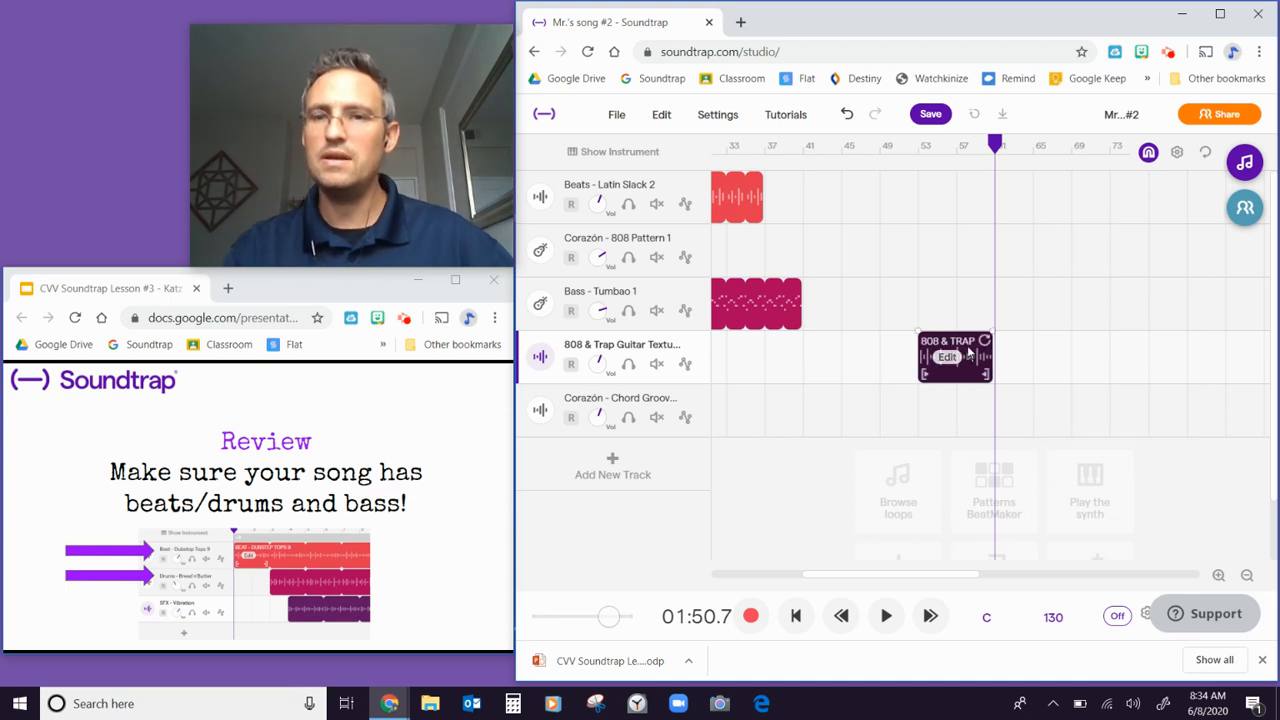
{"action": "left_click_drag", "start_coordinate": [968, 350], "coordinate": [762, 350]}
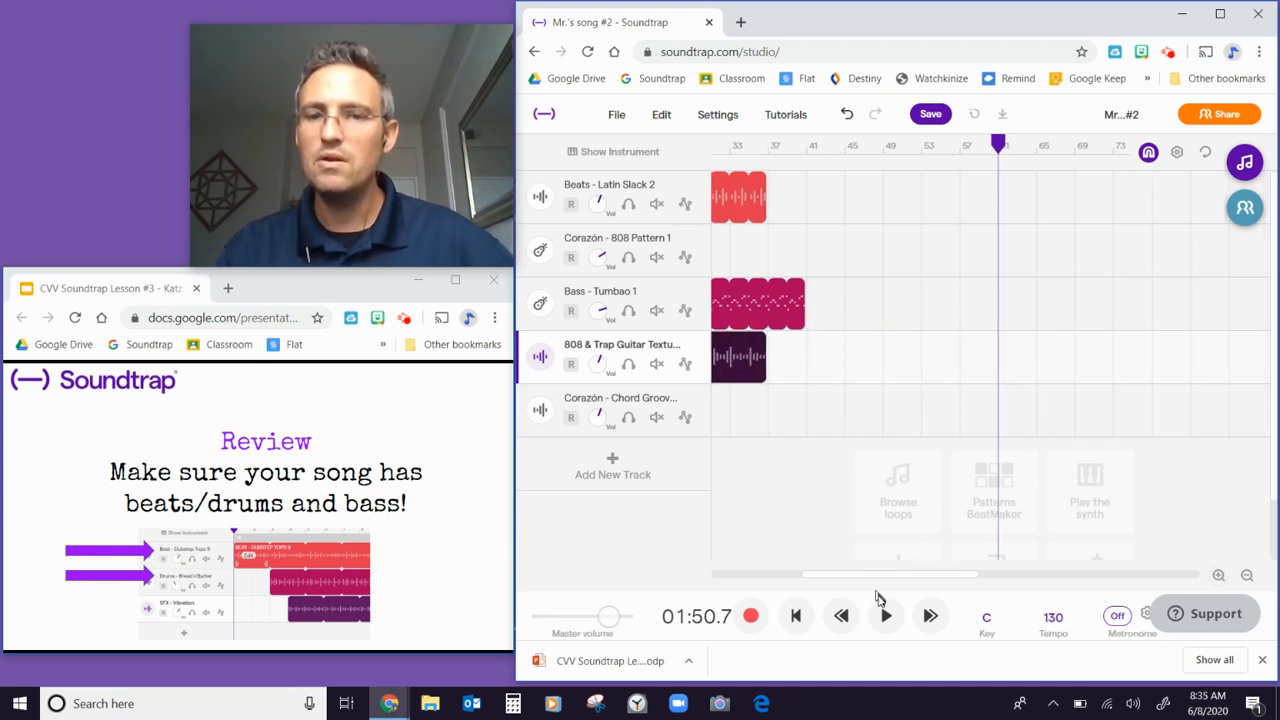
{"action": "left_click_drag", "start_coordinate": [882, 578], "coordinate": [757, 578]}
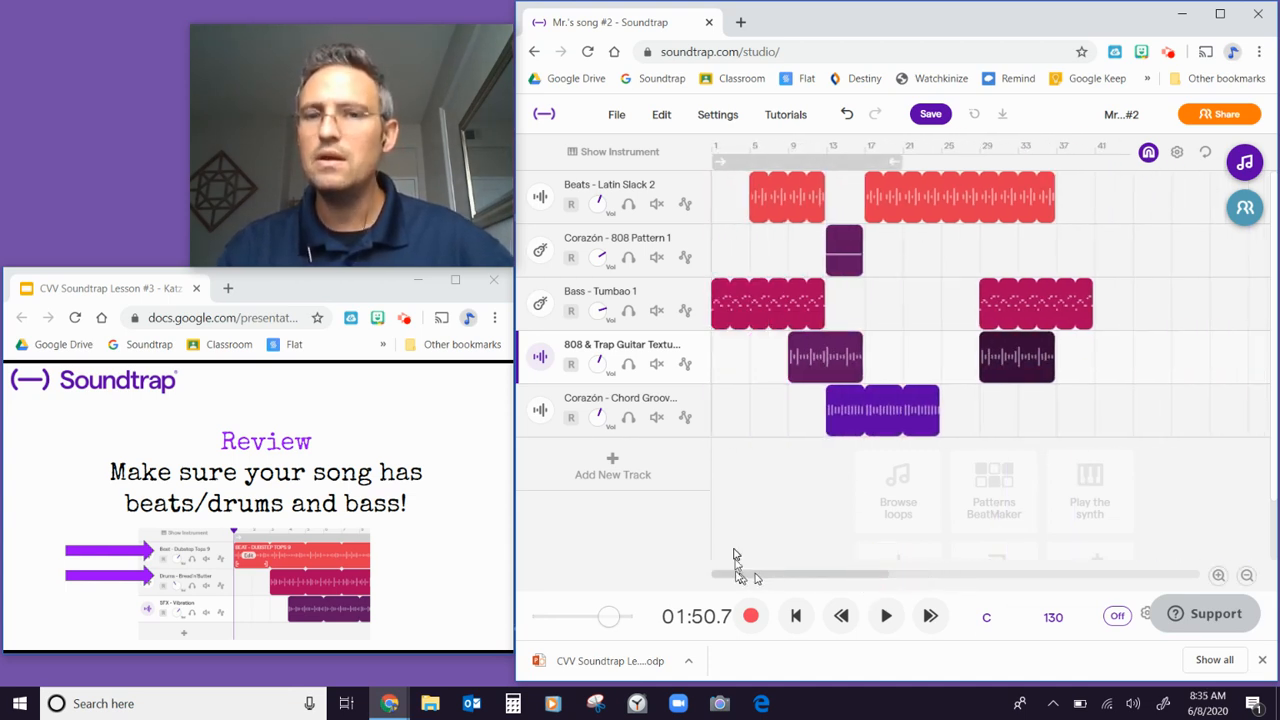
{"action": "mouse_move", "coordinate": [808, 373]}
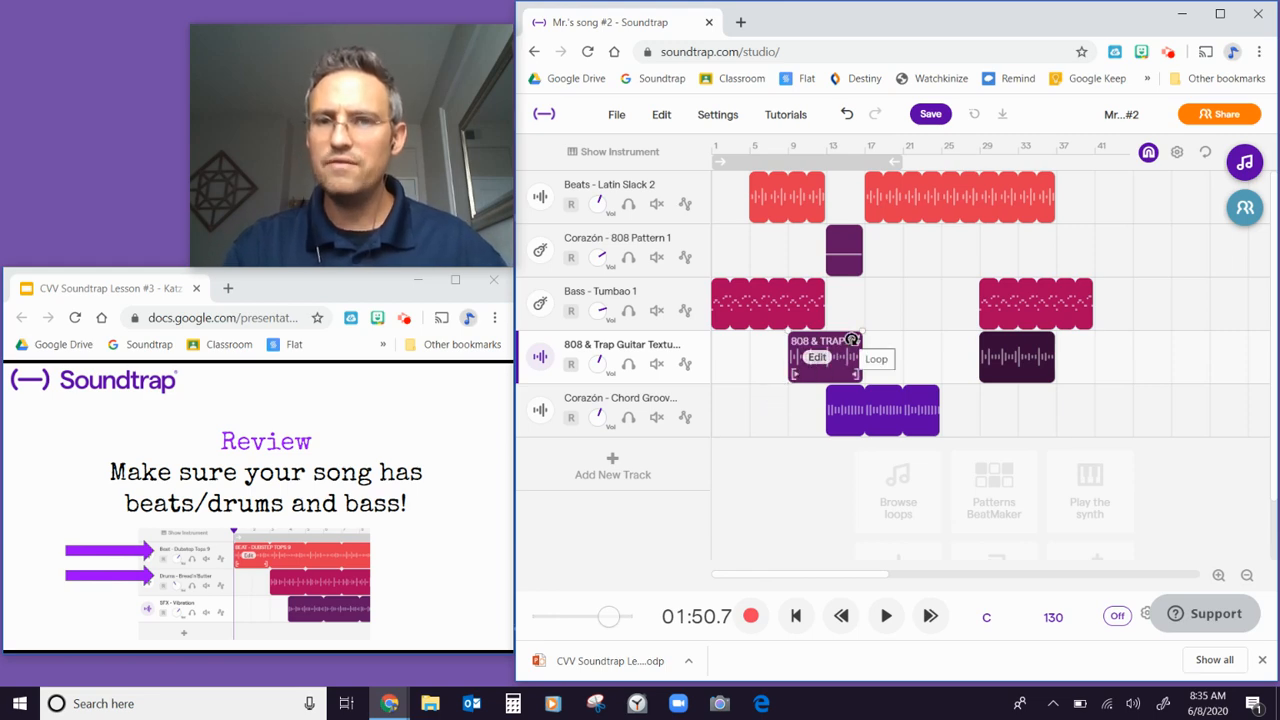
{"action": "right_click", "coordinate": [852, 343]}
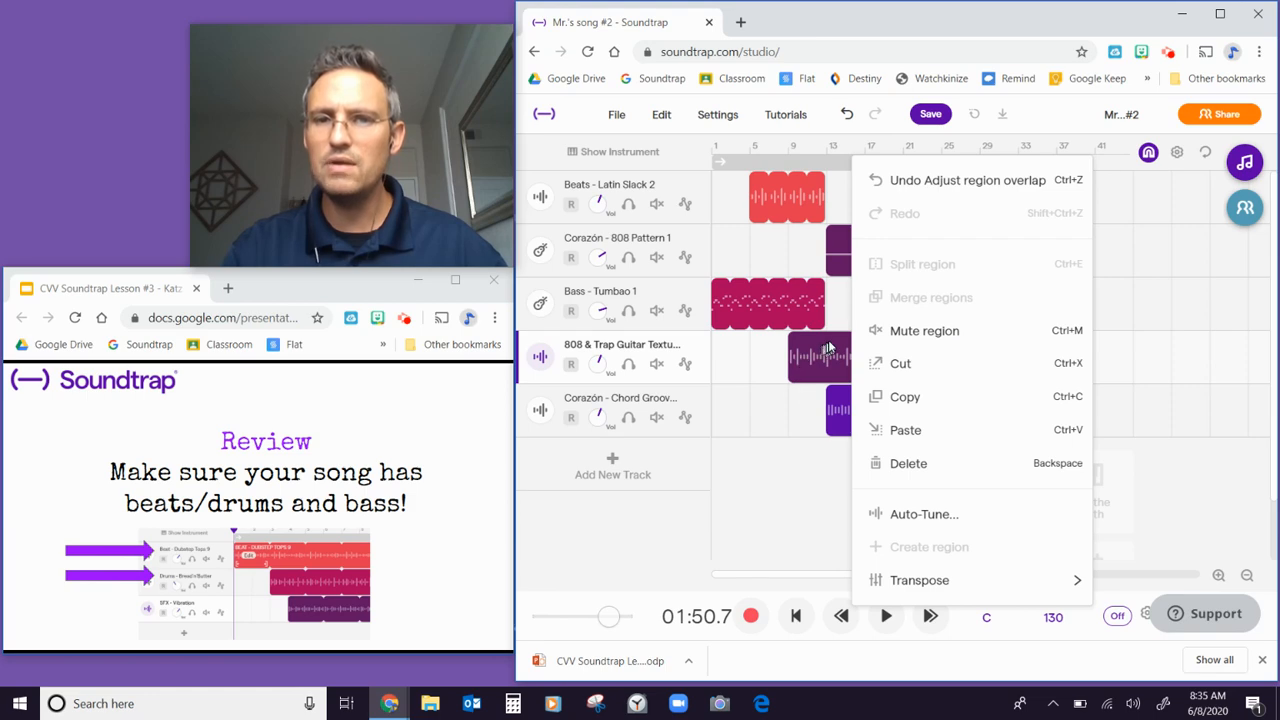
{"action": "left_click", "coordinate": [828, 347]}
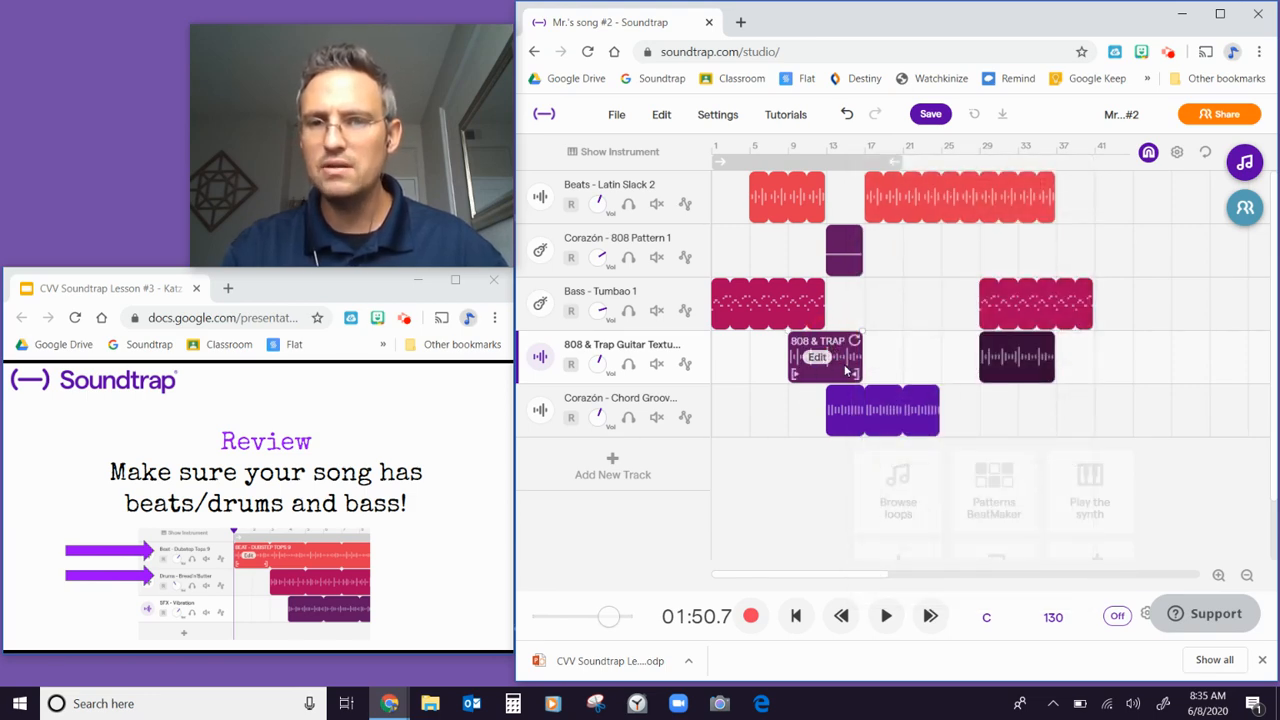
{"action": "right_click", "coordinate": [855, 375]}
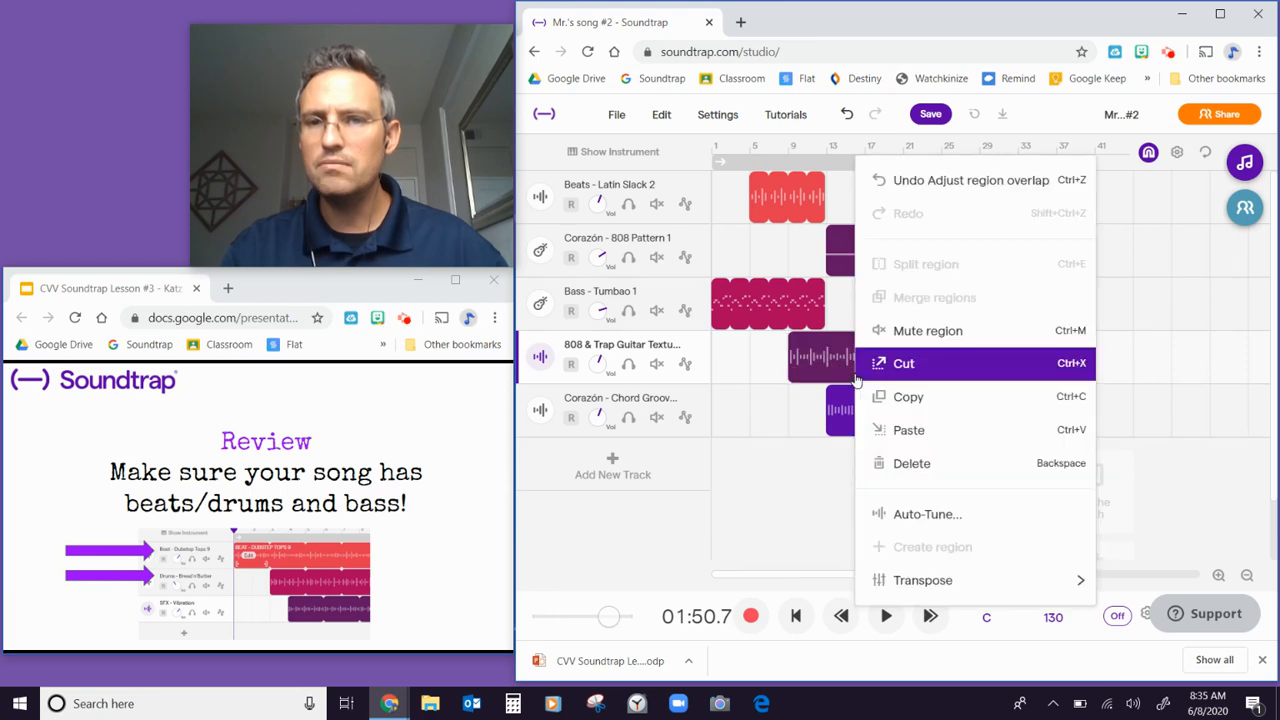
{"action": "left_click", "coordinate": [738, 495]}
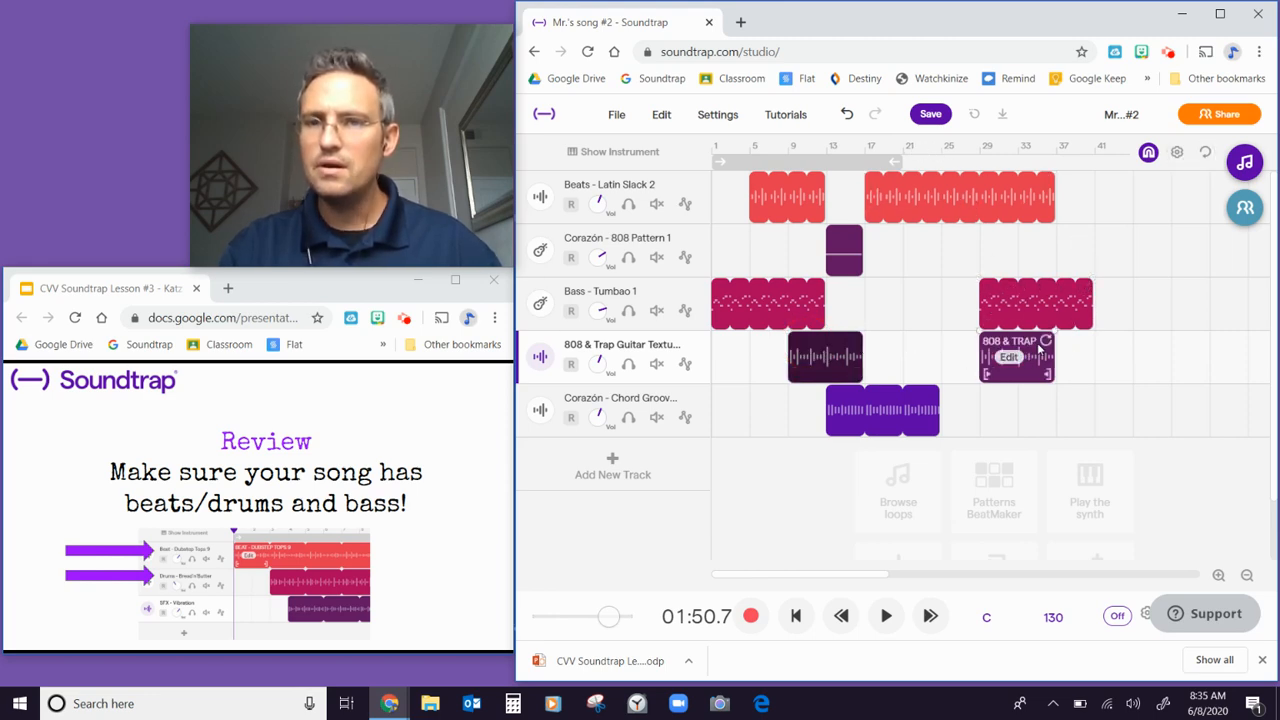
- Move the second 808 & Trap Guitar Texture region to start at measure 25
{"action": "left_click_drag", "start_coordinate": [1033, 345], "coordinate": [994, 346]}
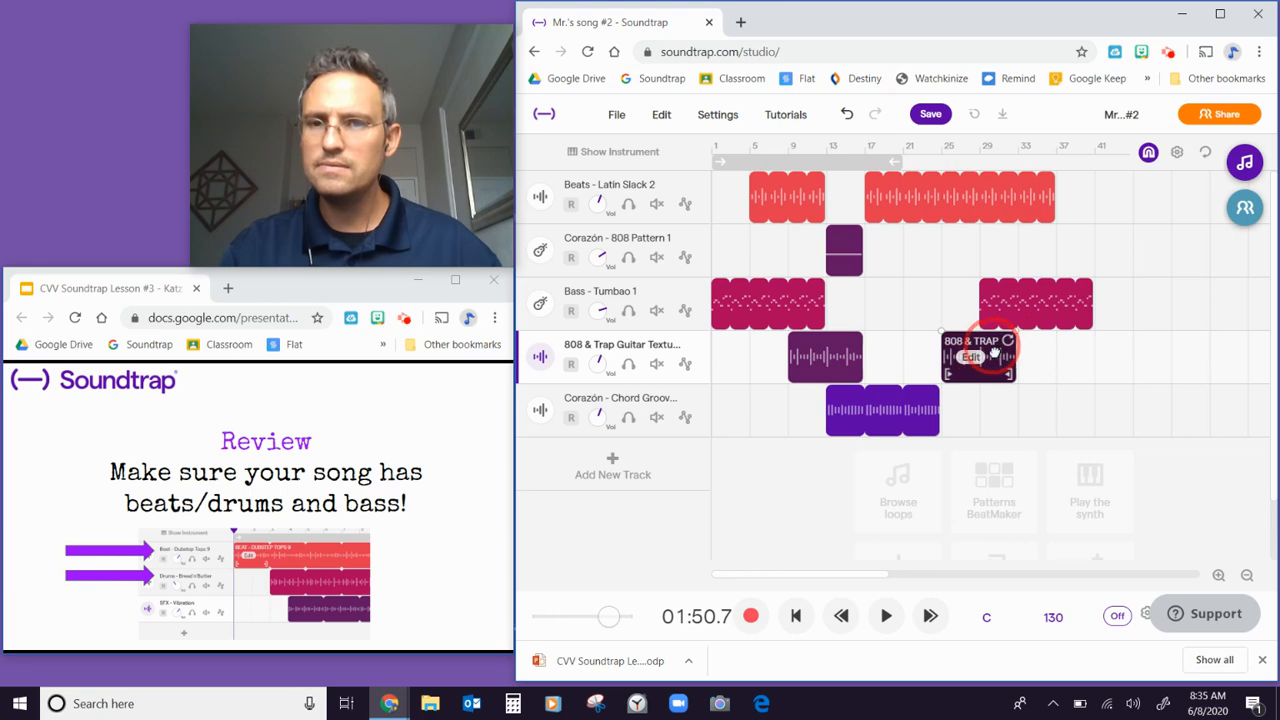
{"action": "mouse_move", "coordinate": [1043, 294]}
{"action": "left_mouse_down"}
{"action": "mouse_move", "coordinate": [1015, 294]}
{"action": "mouse_move", "coordinate": [1030, 301]}
{"action": "left_mouse_up"}
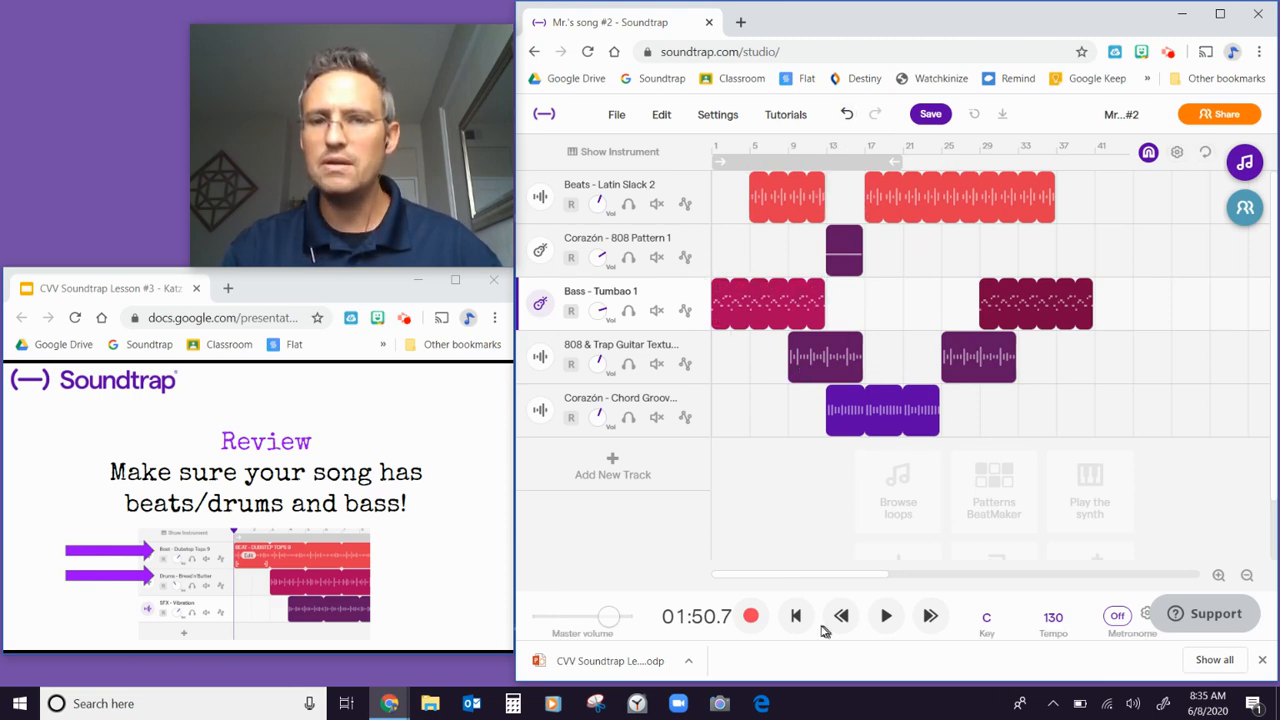
- Play the arrangement from measure 17 to review the staggered regions, and stop playback after measure 33
{"action": "left_click", "coordinate": [864, 150]}
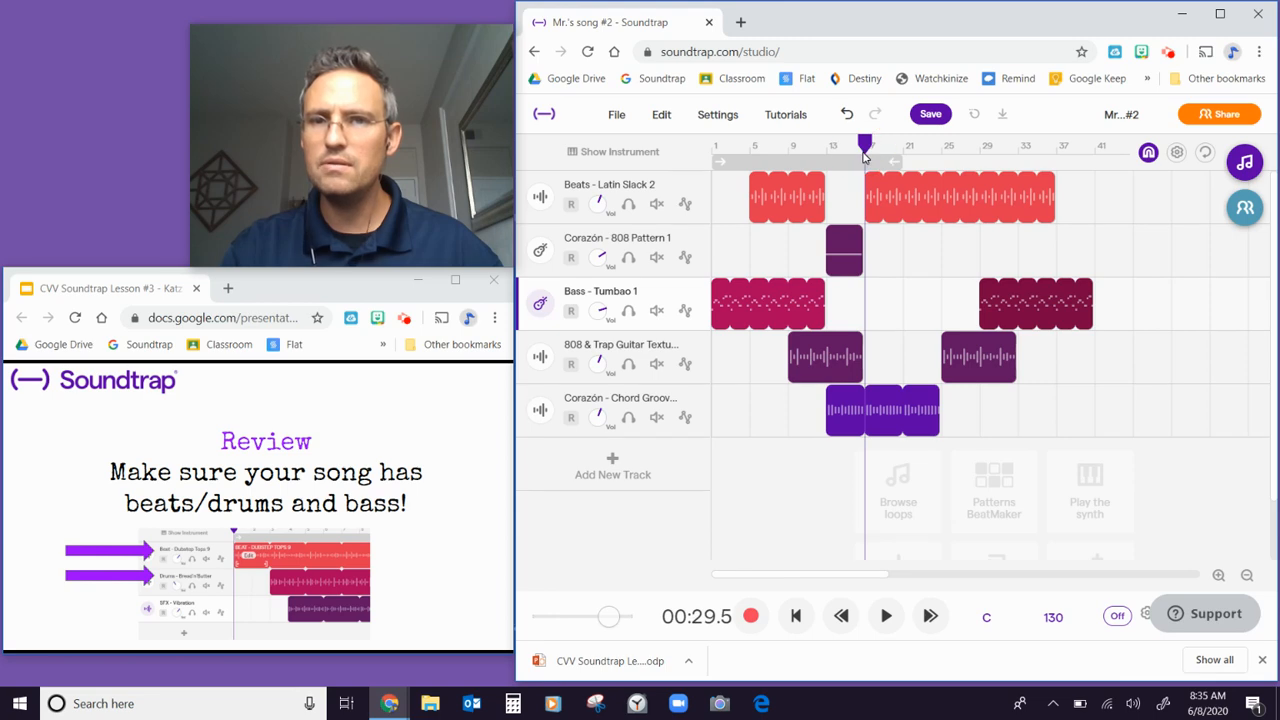
{"action": "left_click", "coordinate": [884, 617]}
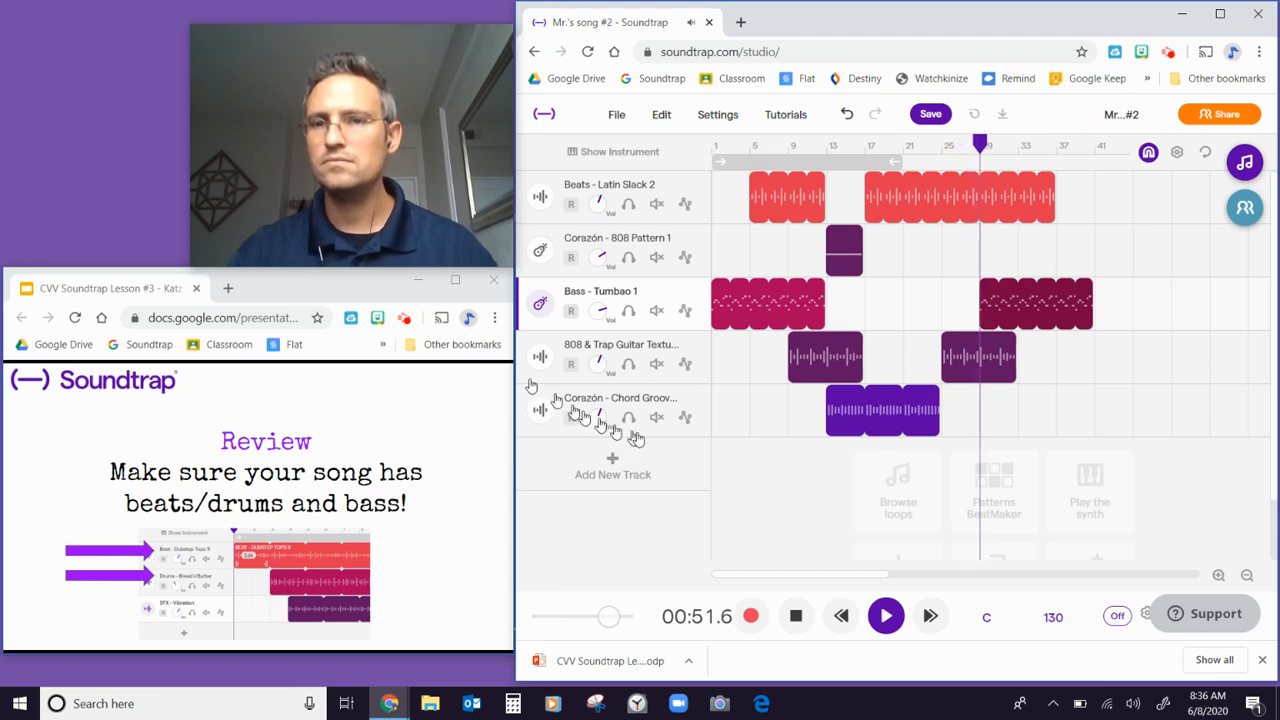
{"action": "mouse_move", "coordinate": [936, 397]}
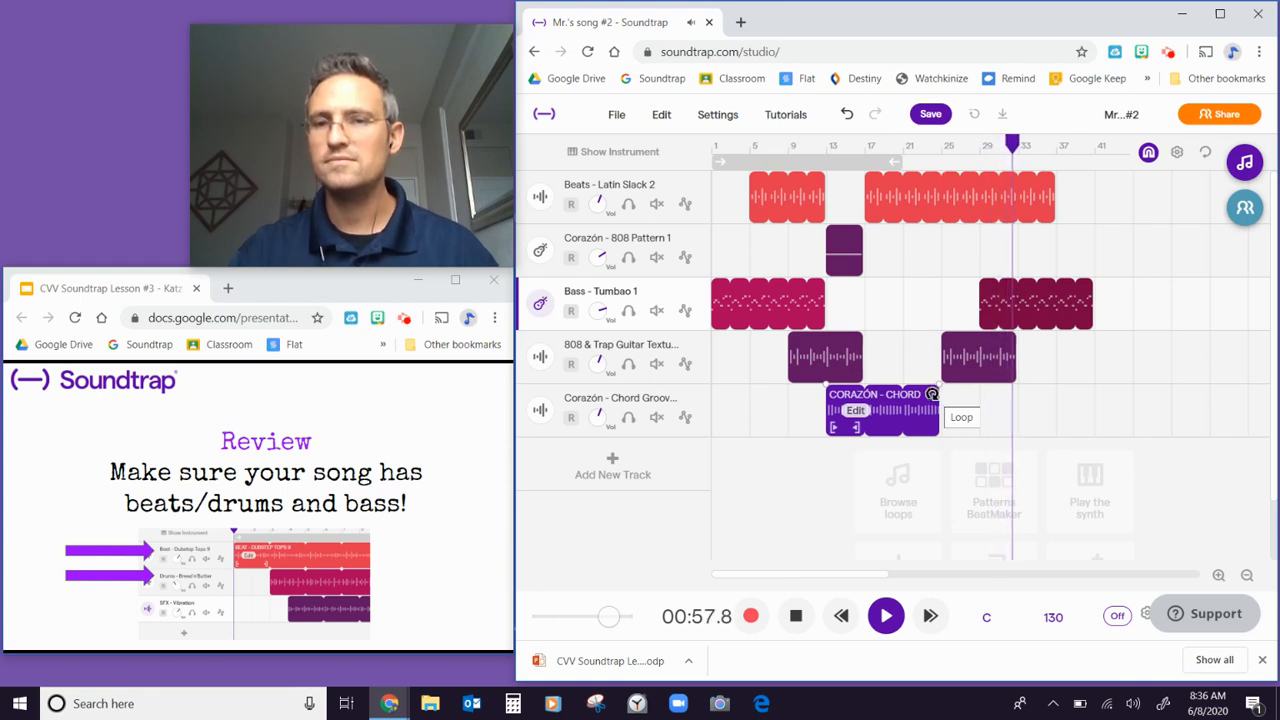
{"action": "left_click", "coordinate": [797, 615]}
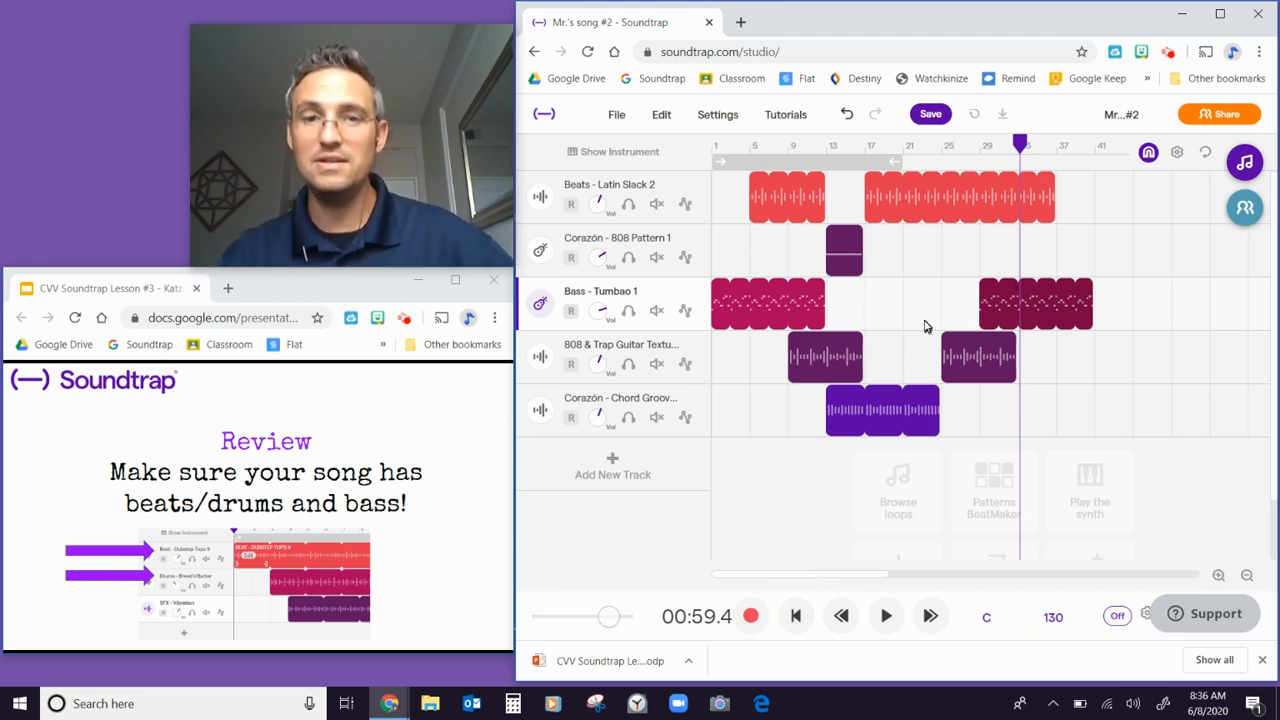
- Delete the Bass - Tumbao 1 region at measure 29, and view the 808 & Trap Guitar Texture track's options without choosing any
{"action": "right_click", "coordinate": [1054, 304]}
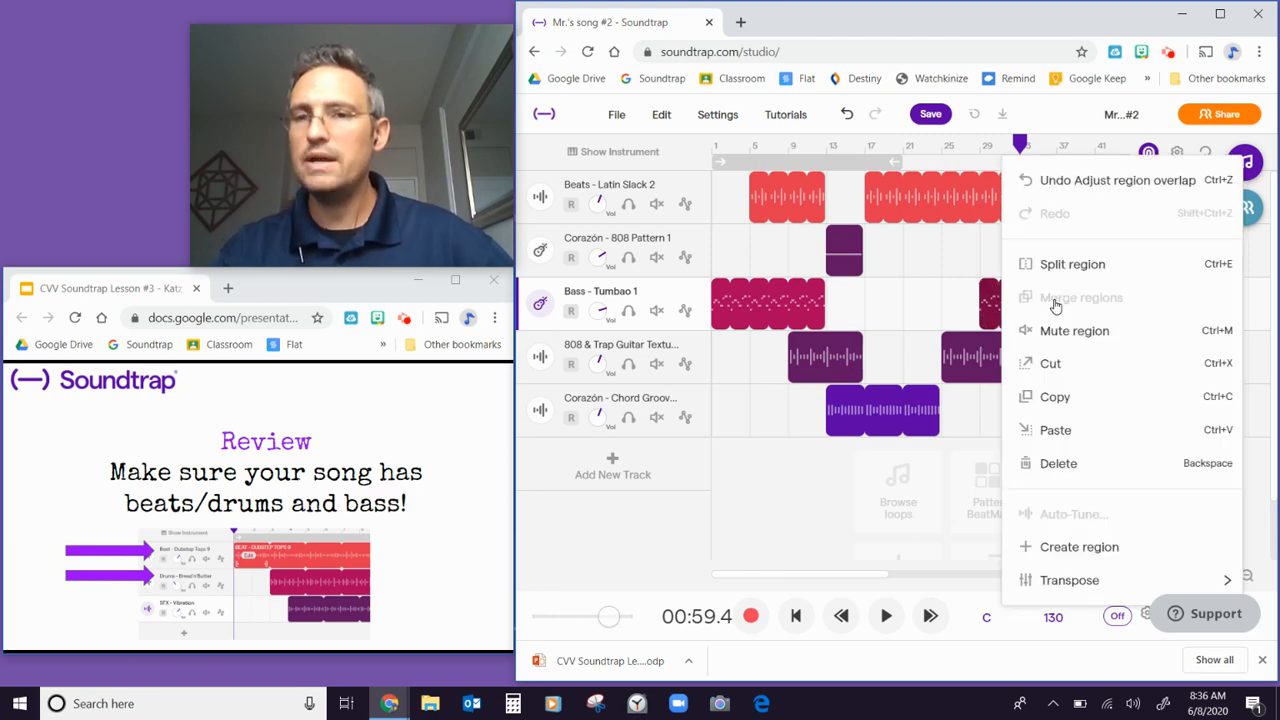
{"action": "left_click", "coordinate": [1062, 465]}
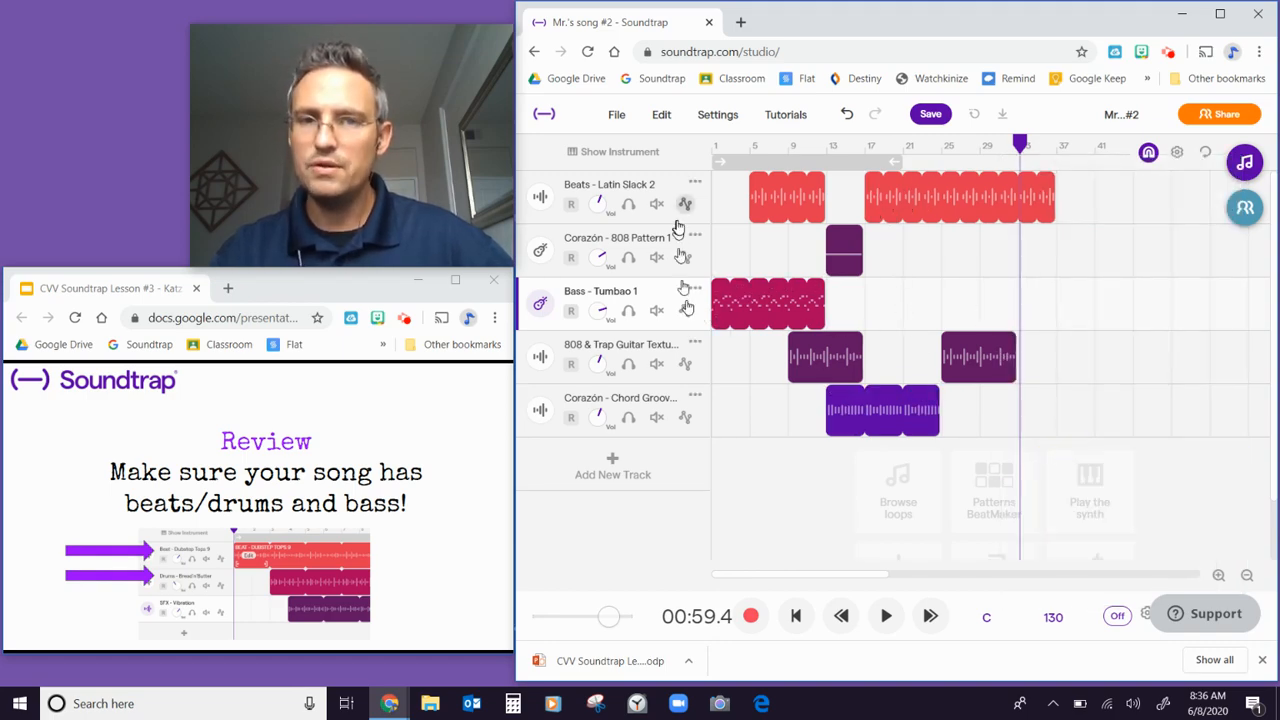
{"action": "left_click", "coordinate": [695, 345]}
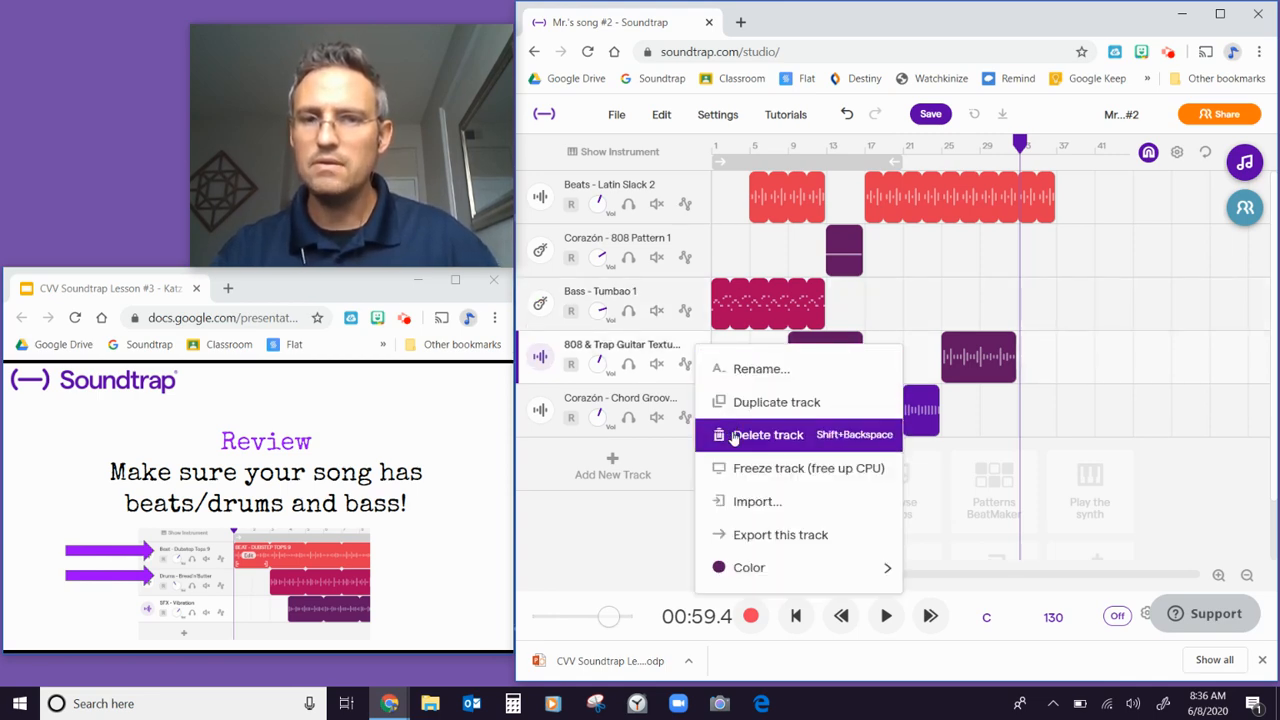
{"action": "left_click", "coordinate": [1205, 315]}
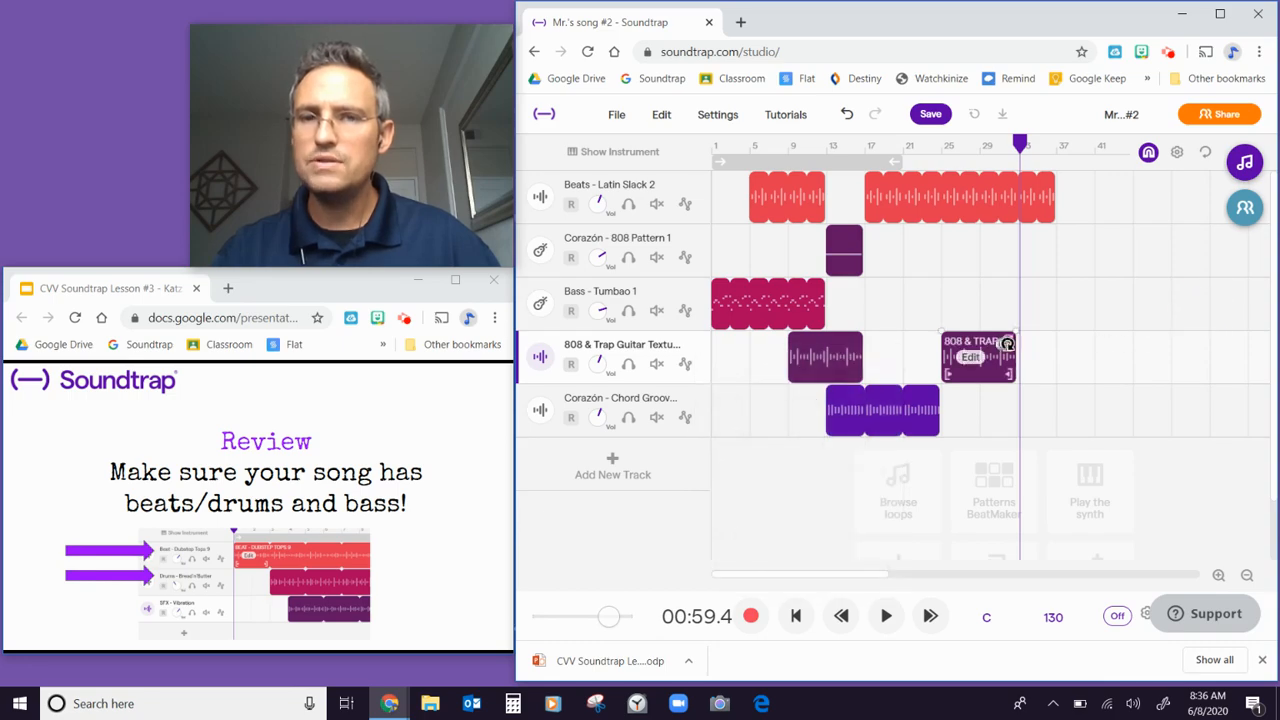
- Loop the second 808 & Trap Guitar Texture region and the Corazón - Chord Groove region so both end at measure 37
{"action": "left_click_drag", "start_coordinate": [1007, 344], "coordinate": [1052, 340]}
{"action": "left_click_drag", "start_coordinate": [931, 396], "coordinate": [1058, 403]}
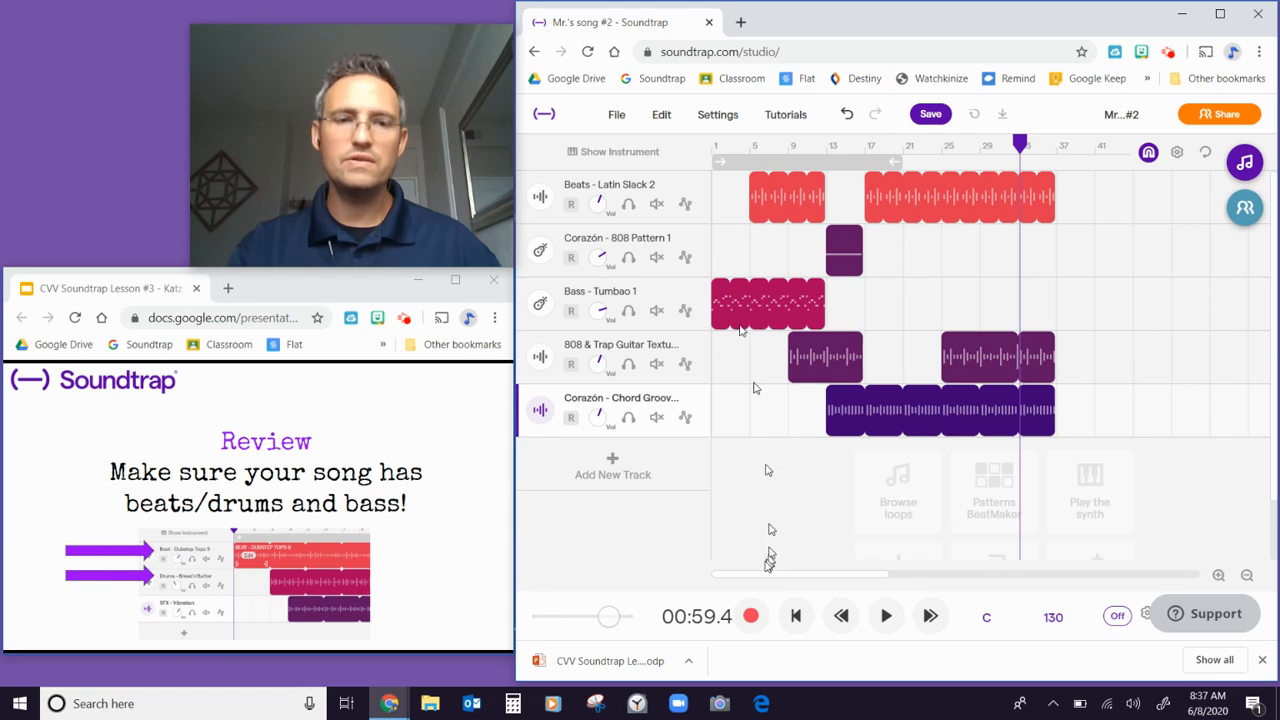
- Advance the Google Slides lesson to the "Before you go..." save reminder, and save the song project in Soundtrap
{"action": "left_click", "coordinate": [281, 296]}
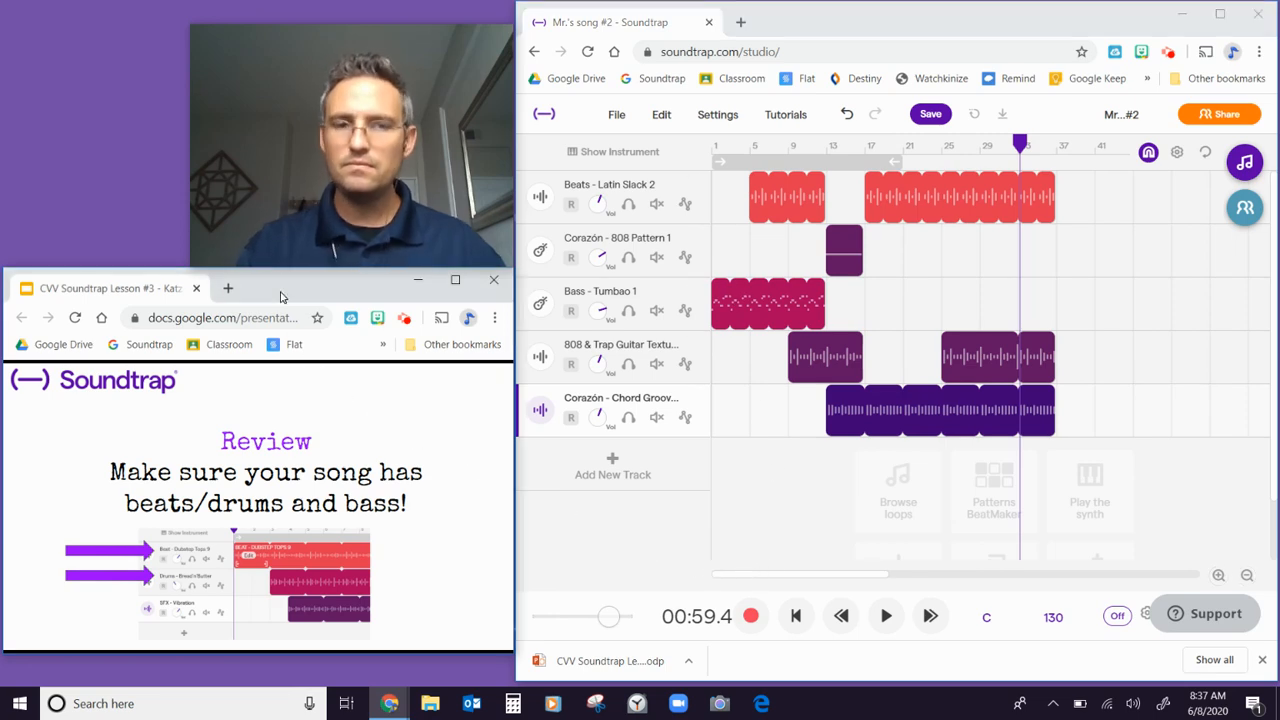
{"action": "key", "text": "Right"}
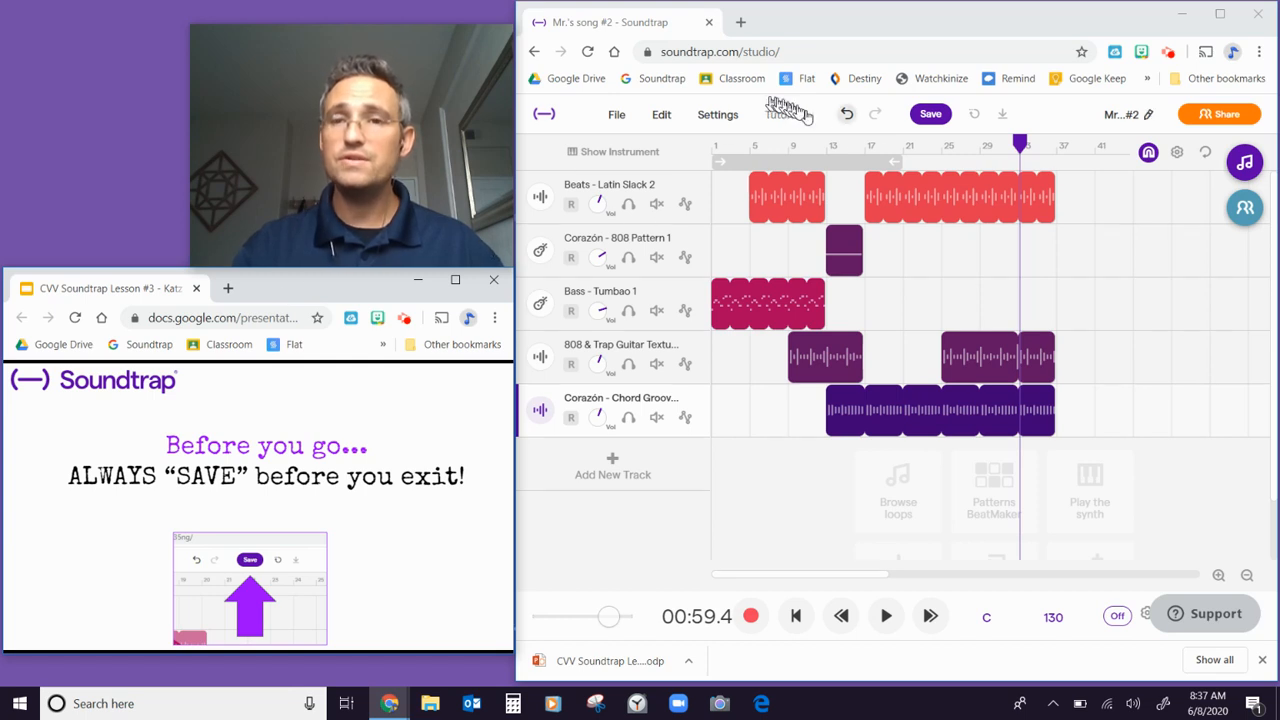
{"action": "left_click", "coordinate": [927, 116]}
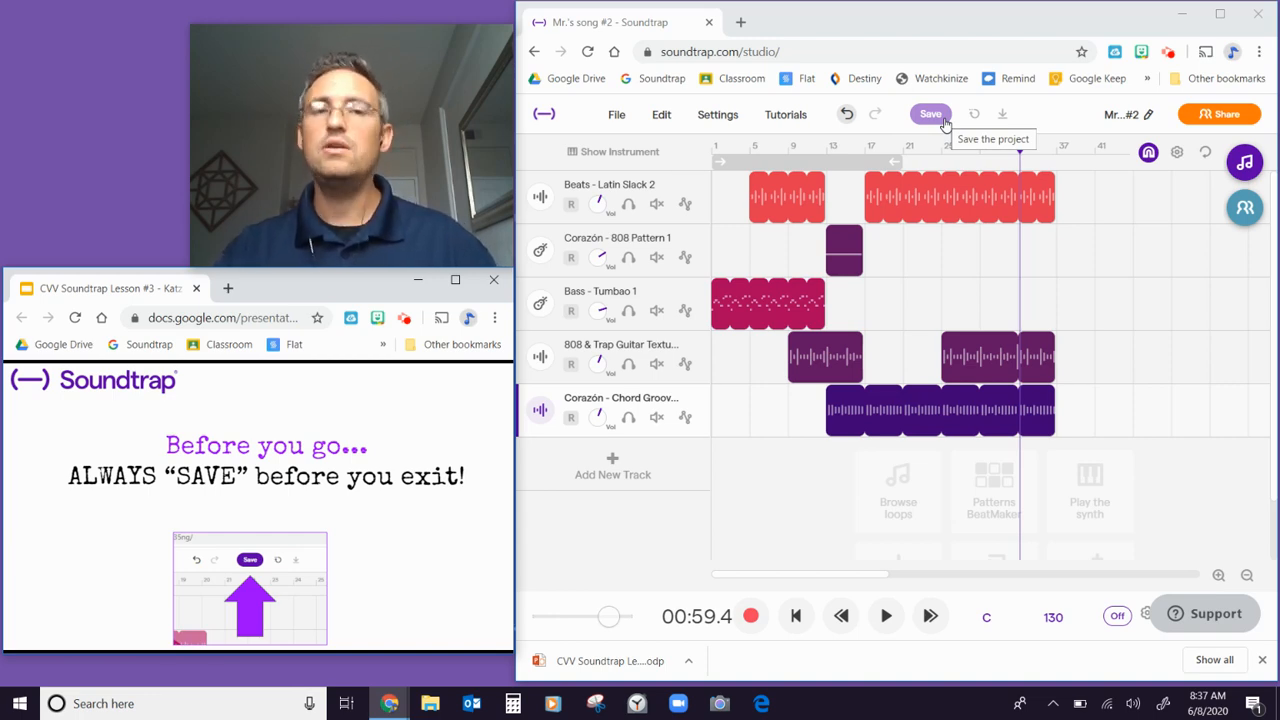
{"action": "left_click", "coordinate": [945, 123]}
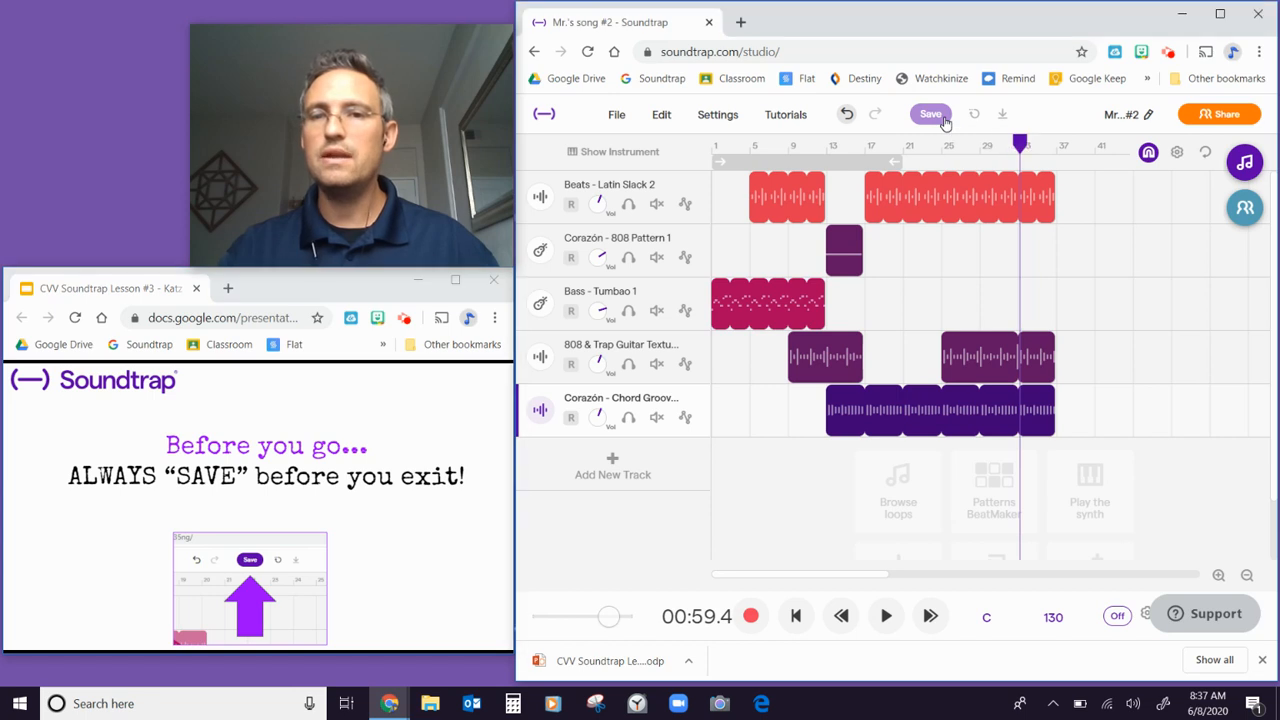
- Advance the Google Slides lesson to the closing "Putting it Together" slide
{"action": "left_click", "coordinate": [358, 290]}
{"action": "key", "text": "Right"}
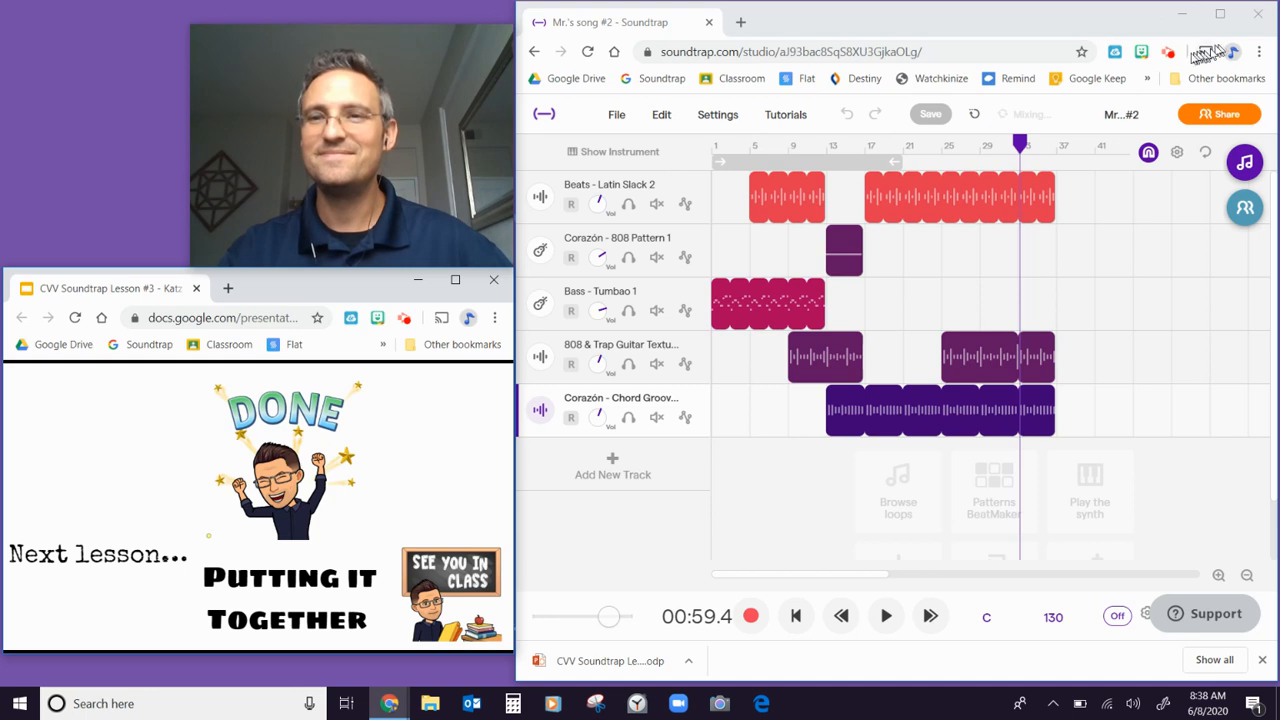
{"action": "left_click", "coordinate": [1172, 54]}
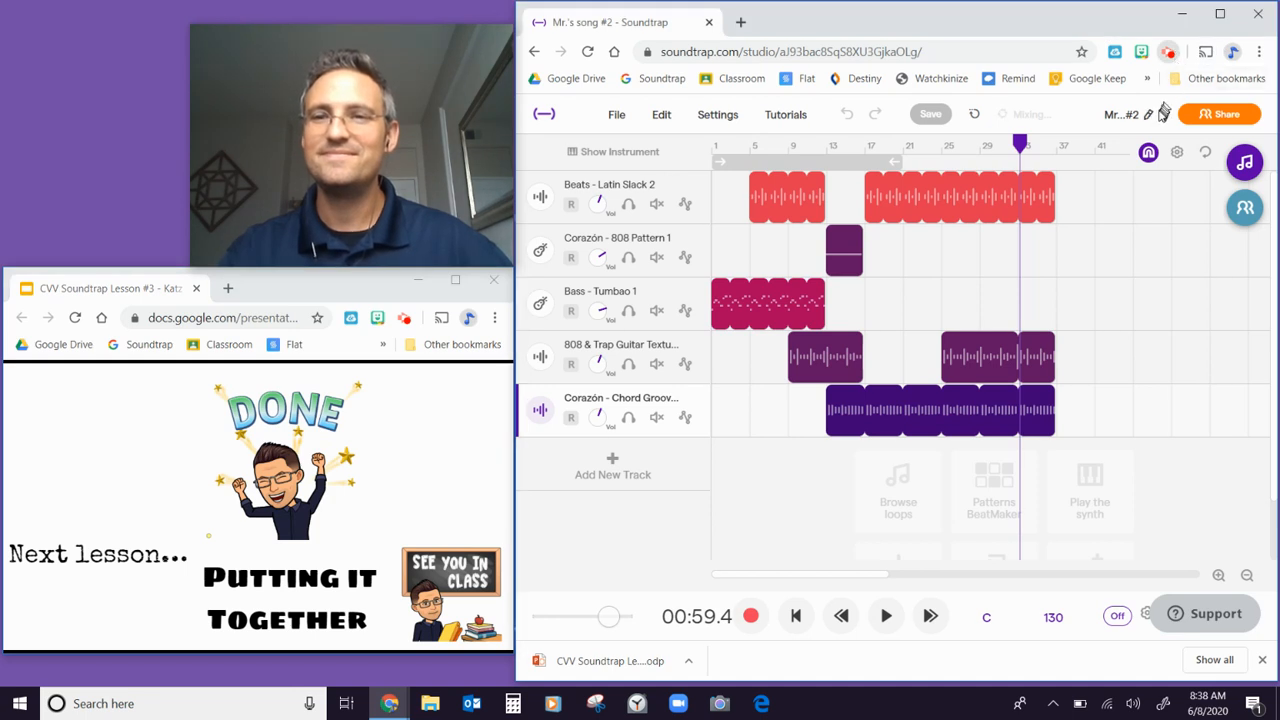